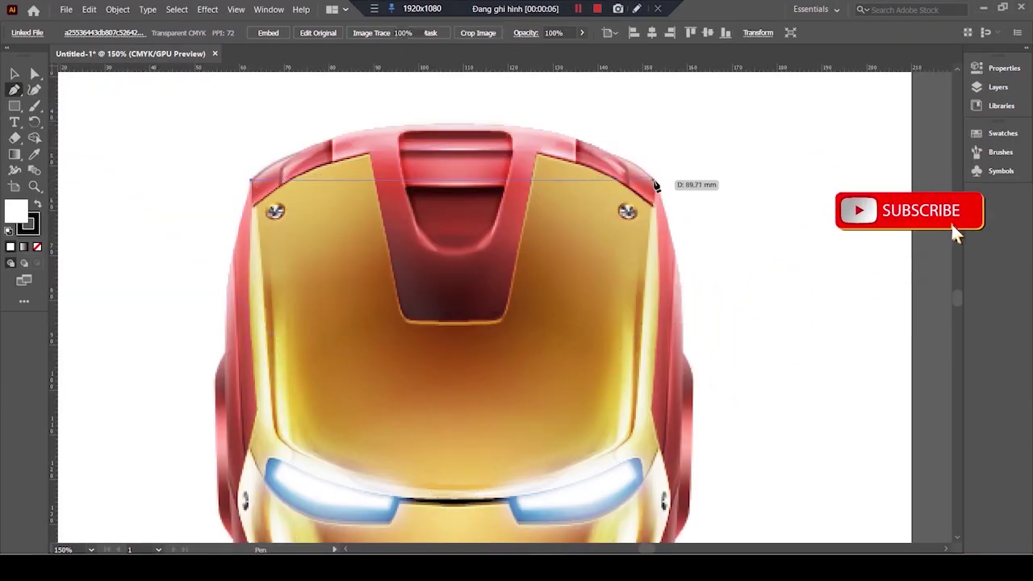
- Trace the helmet's top edge and curve the outline down to the right temple
click(360, 121)
click(454, 122)
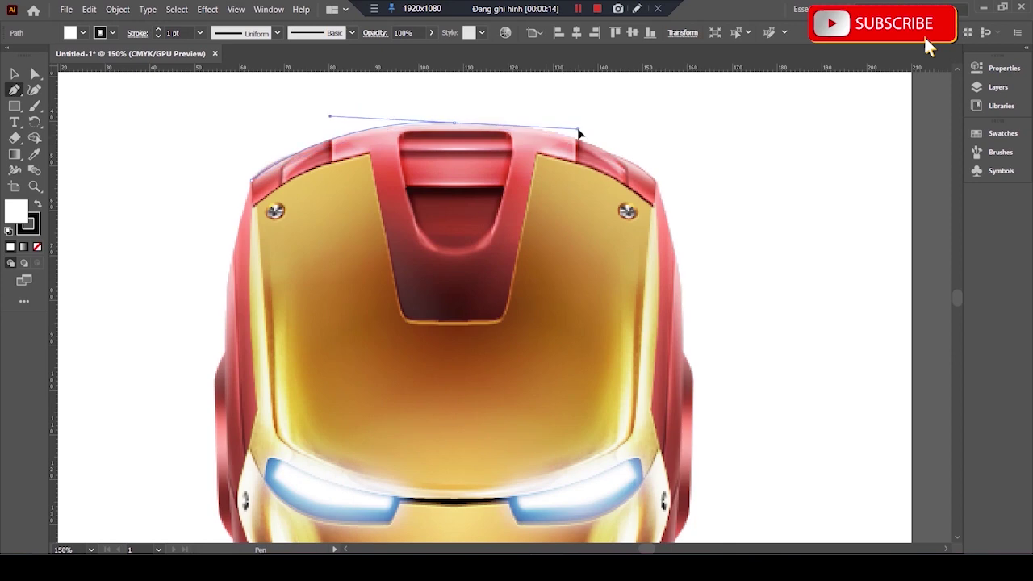
drag(658, 182, 564, 266)
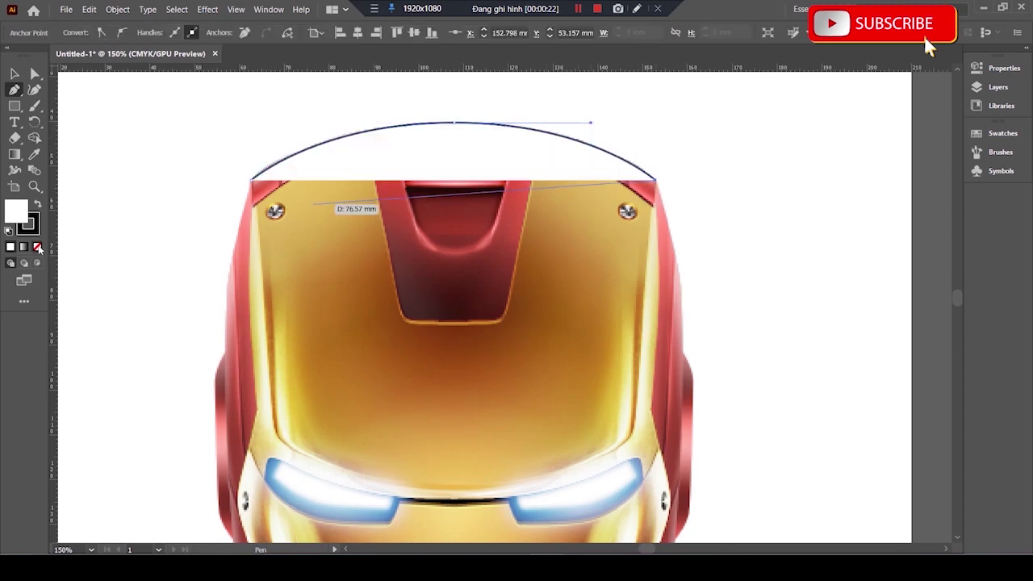
key(ctrl+minus)
key(ctrl+minus)
key(v)
key(ctrl+plus)
key(ctrl+plus)
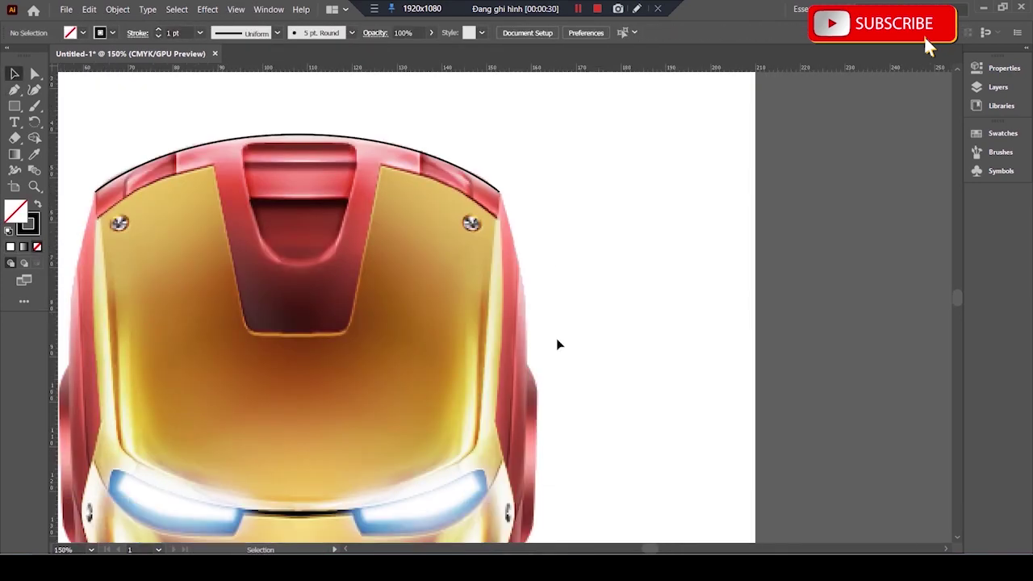
click(498, 197)
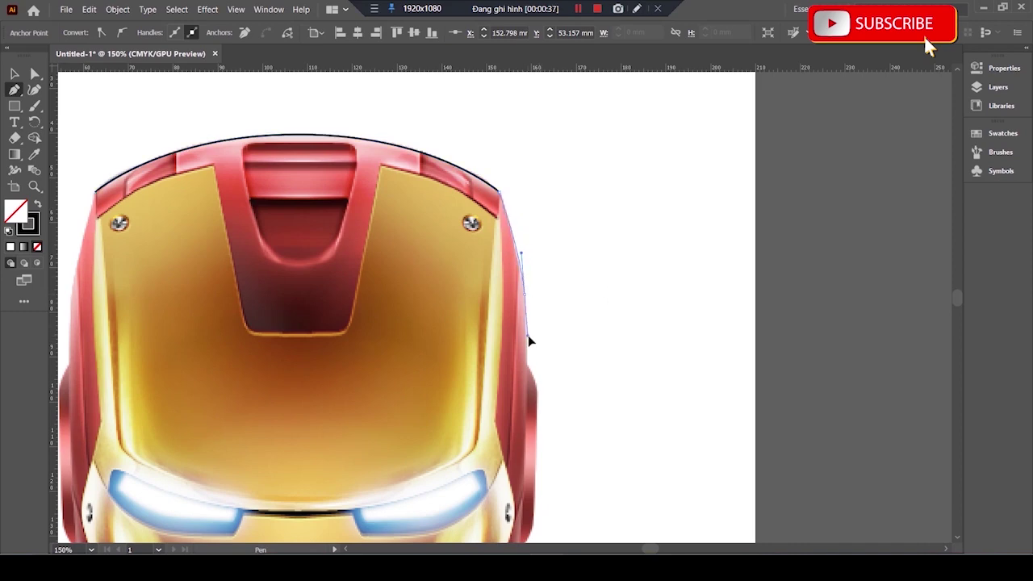
- Continue the outline along the helmet's left side to close the silhouette
scroll(564, 347, down, 3)
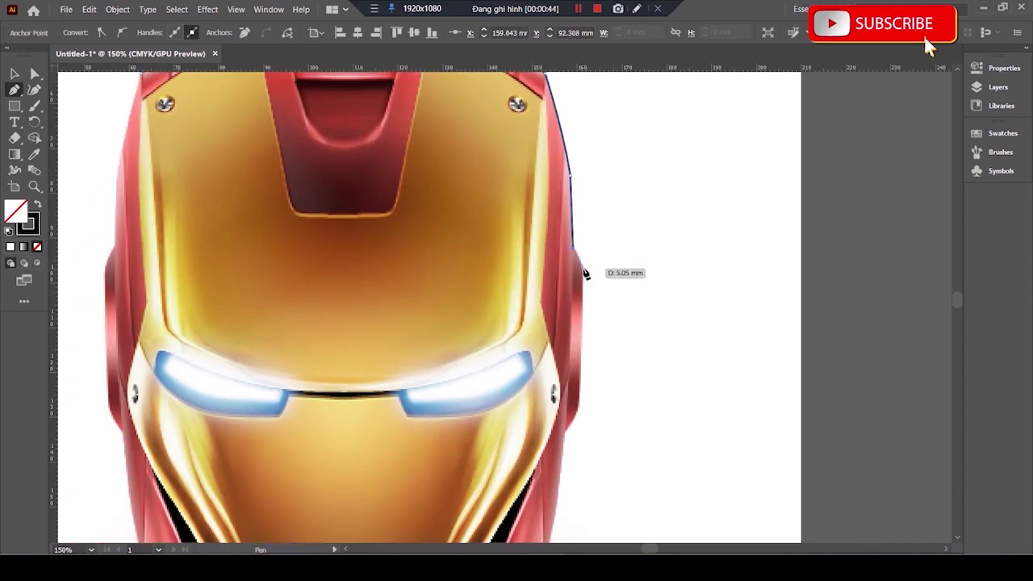
scroll(622, 426, down, 2)
scroll(634, 337, down, 3)
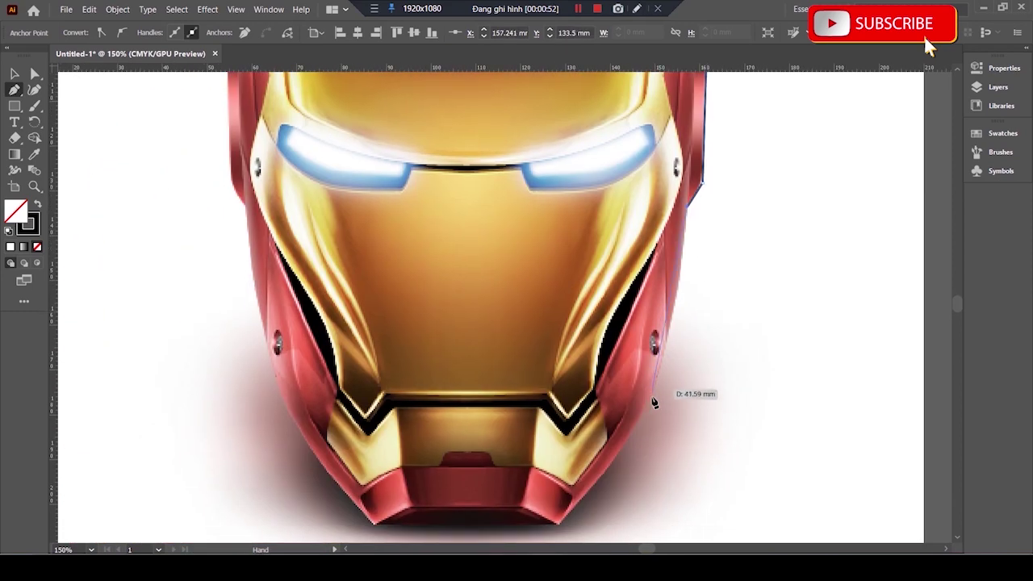
scroll(684, 392, down, 3)
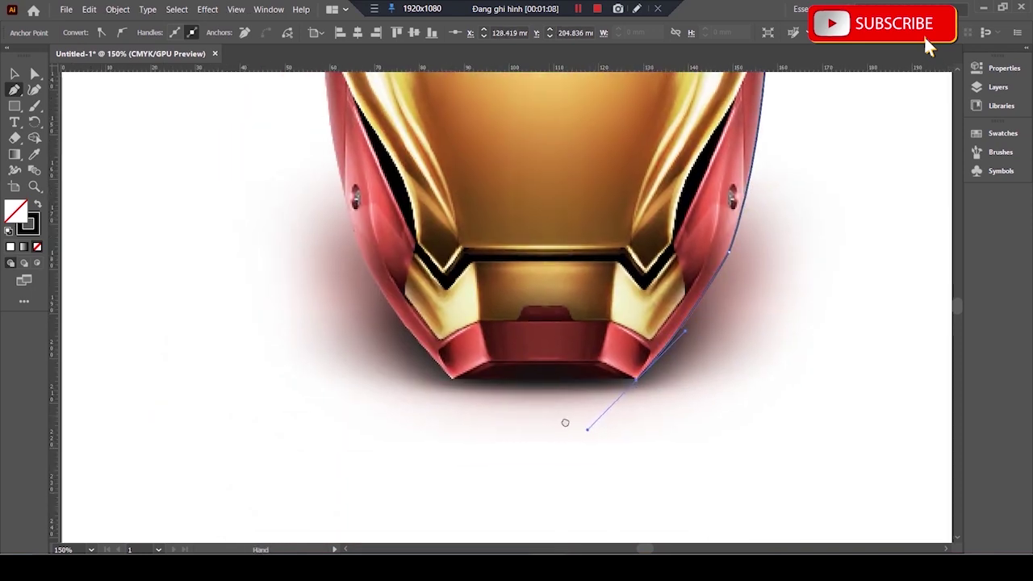
scroll(761, 406, up, 3)
scroll(439, 411, down, 3)
scroll(482, 411, up, 1)
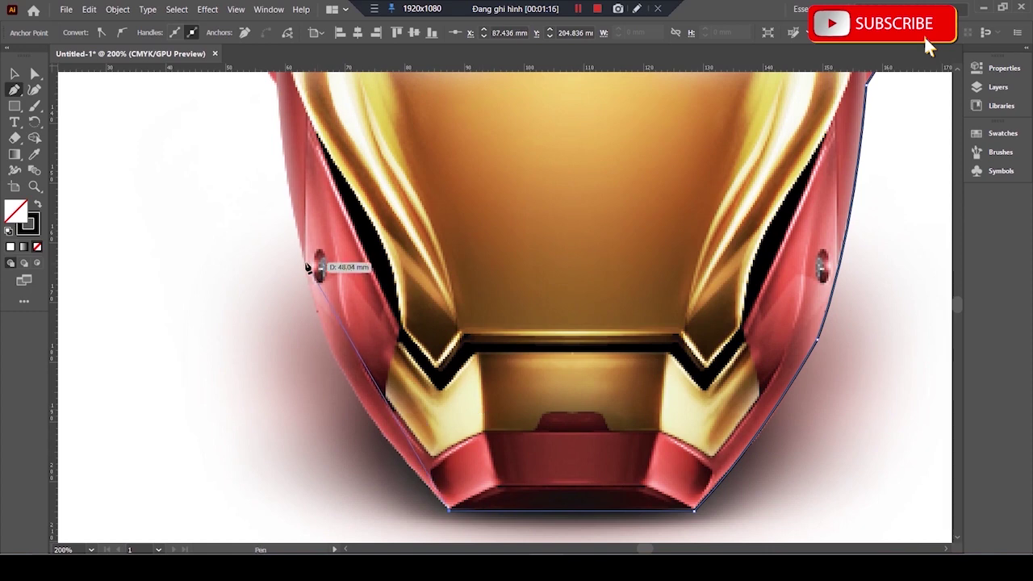
scroll(339, 337, up, 3)
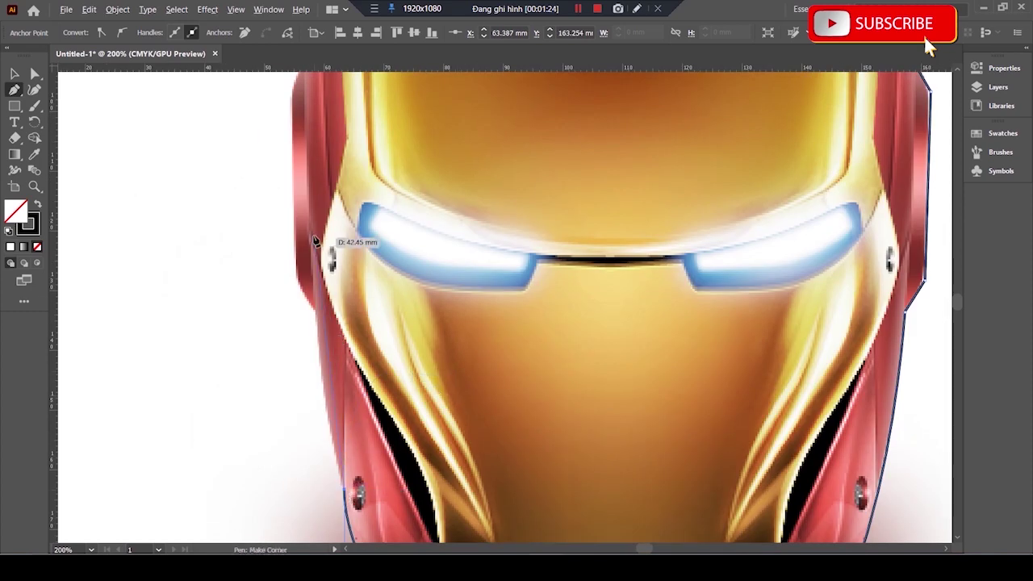
drag(317, 315, 311, 190)
scroll(422, 330, up, 2)
mouse_move(329, 187)
mouse_down()
mouse_move(339, 158)
mouse_move(363, 330)
mouse_up()
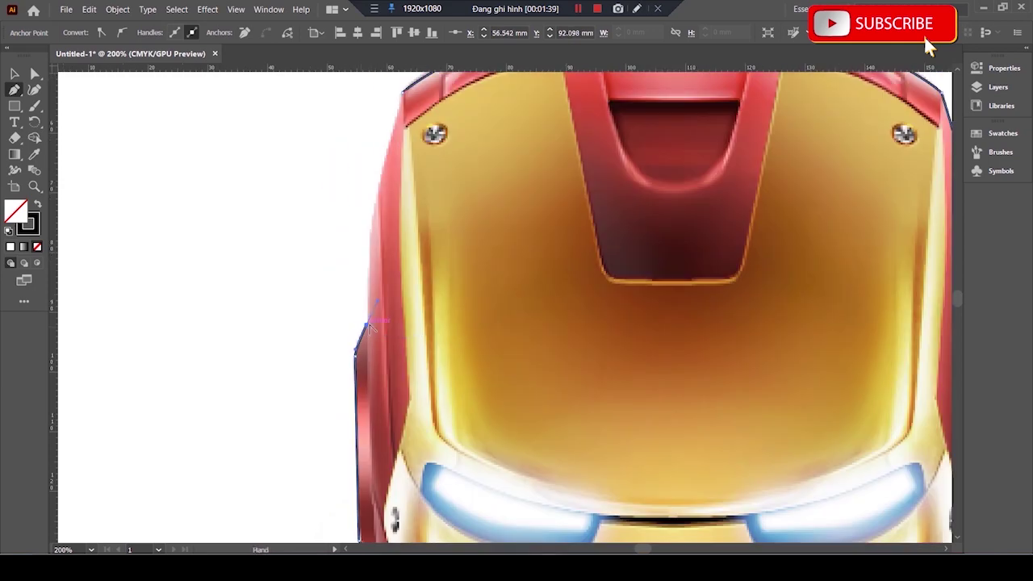
scroll(391, 152, up, 1)
scroll(404, 210, up, 2)
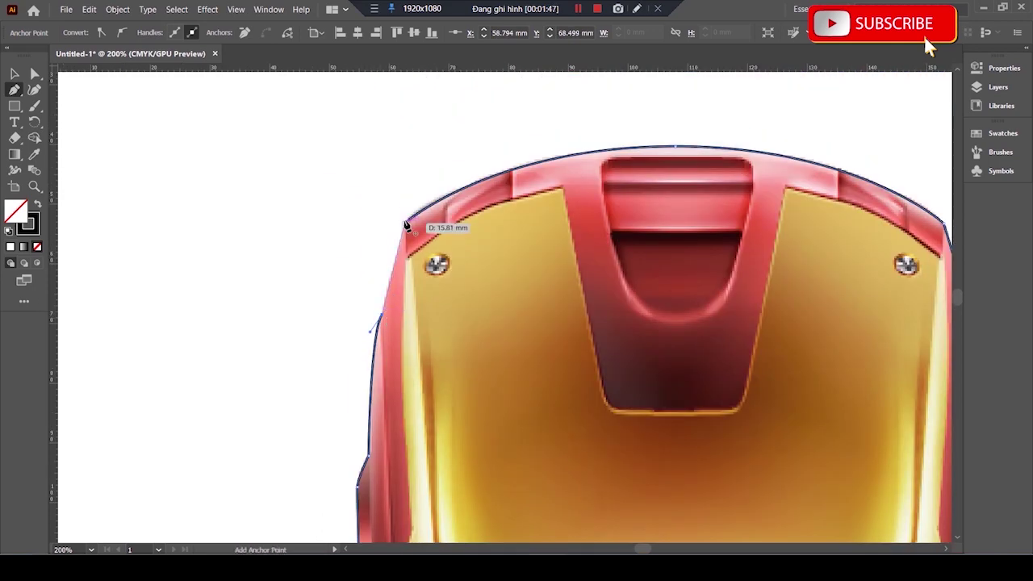
key(ctrl+minus)
key(ctrl+minus)
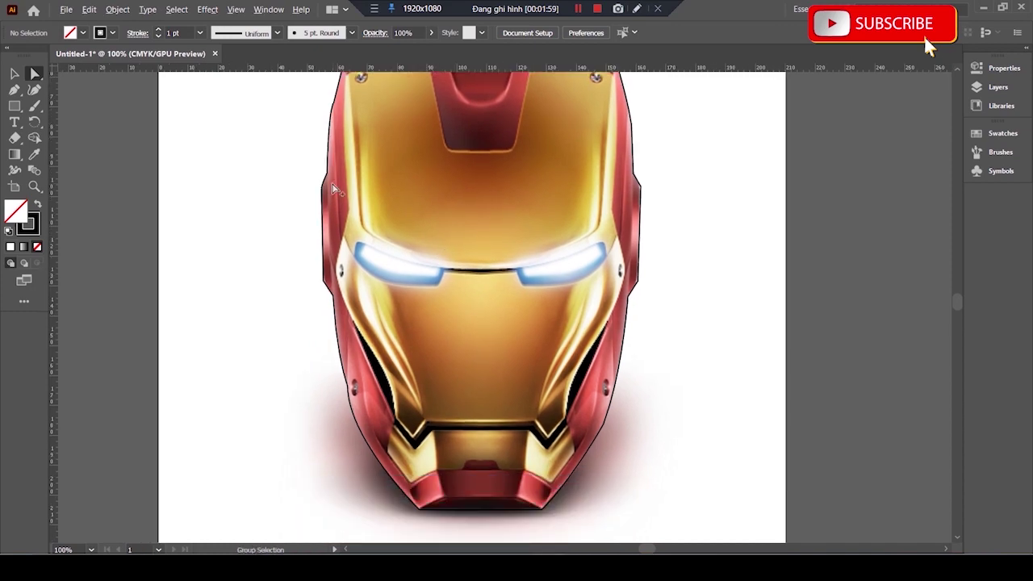
key(ctrl+plus)
key(p)
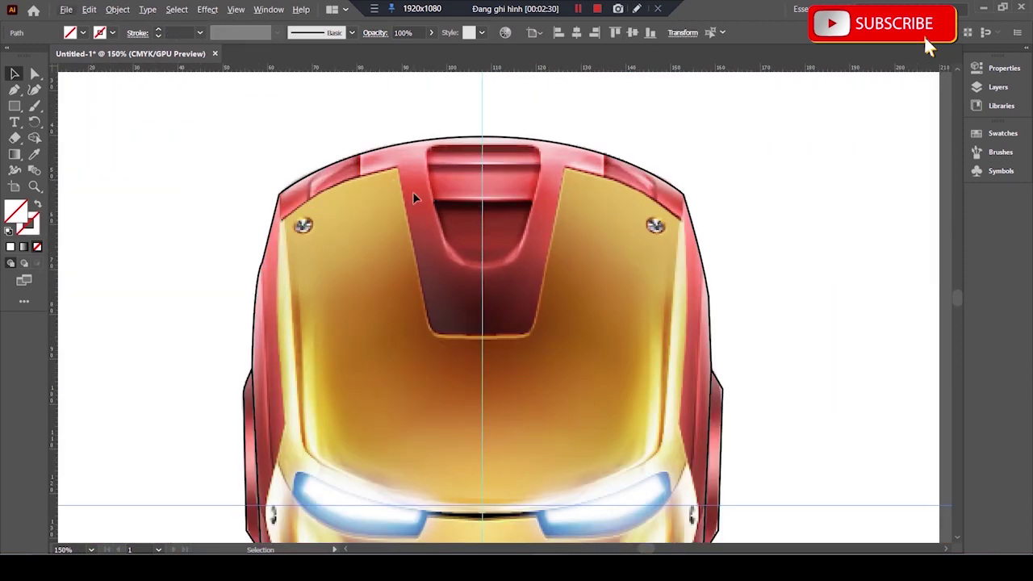
- Draw the faceplate edge from beside the vent, around its bottom curve, to the centre line
key(p)
click(398, 169)
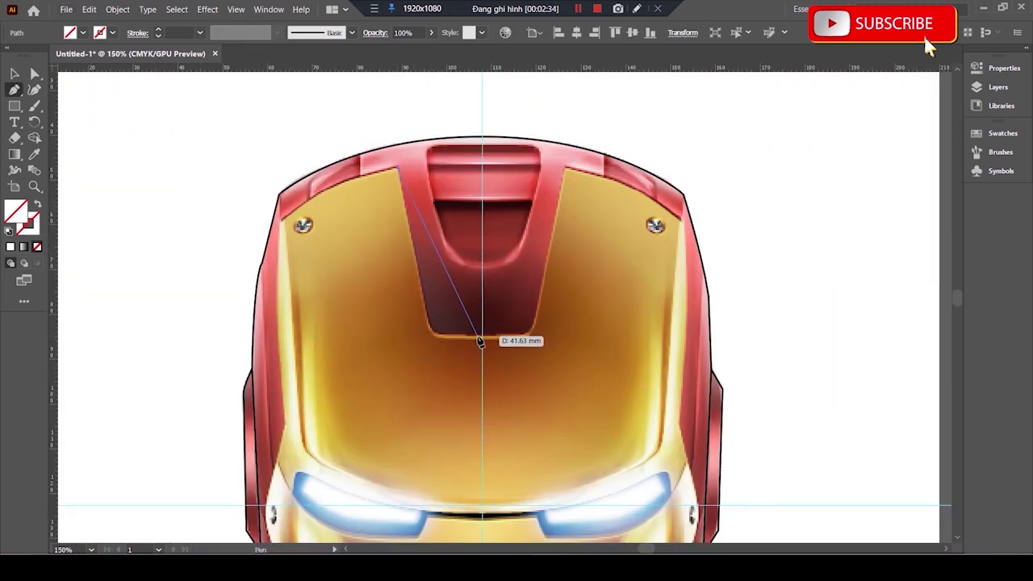
click(427, 325)
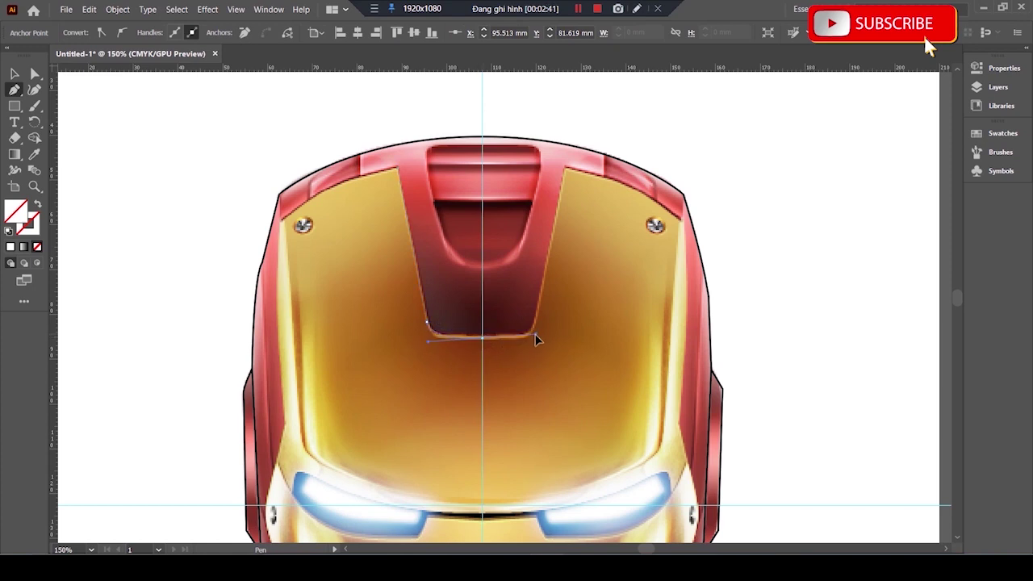
scroll(453, 339, up, 2)
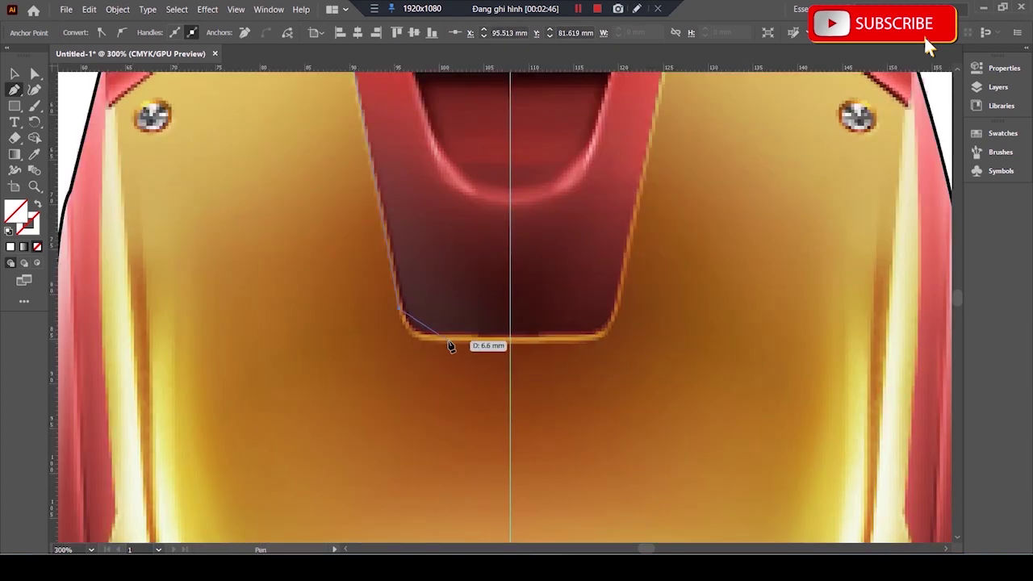
click(511, 342)
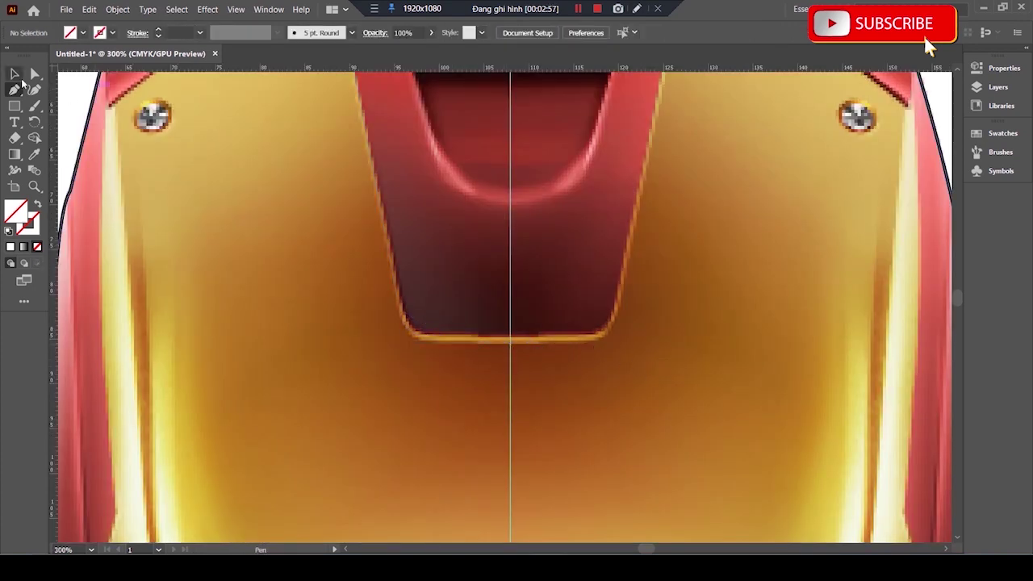
key(v)
scroll(331, 277, down, 2)
scroll(331, 278, up, 1)
click(306, 214)
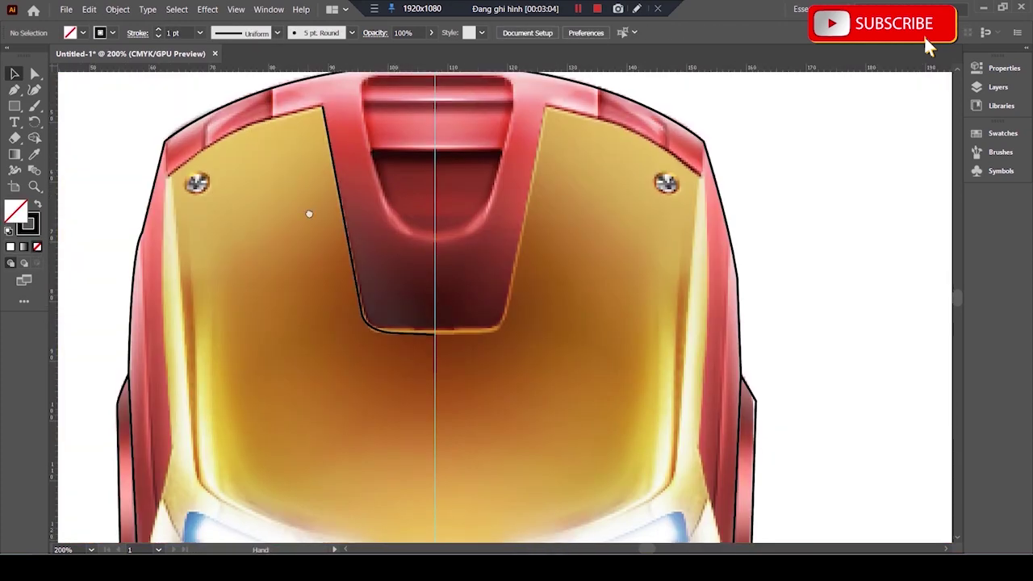
- Trace the left faceplate edge from the top-left screw, curving under the left eye
scroll(307, 214, down, 1)
key(p)
scroll(301, 247, down, 3)
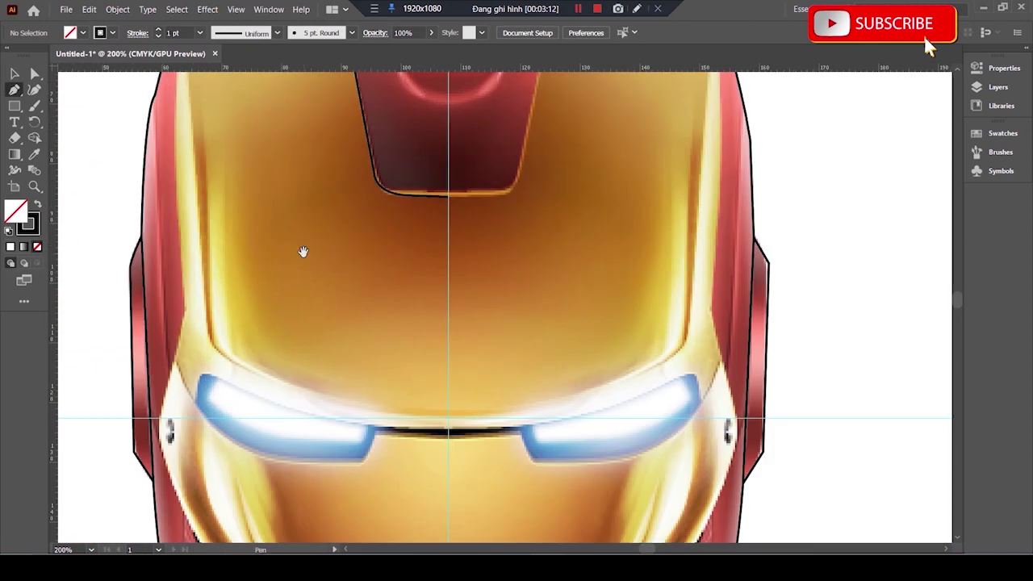
scroll(301, 247, up, 3)
scroll(234, 178, down, 1)
click(216, 152)
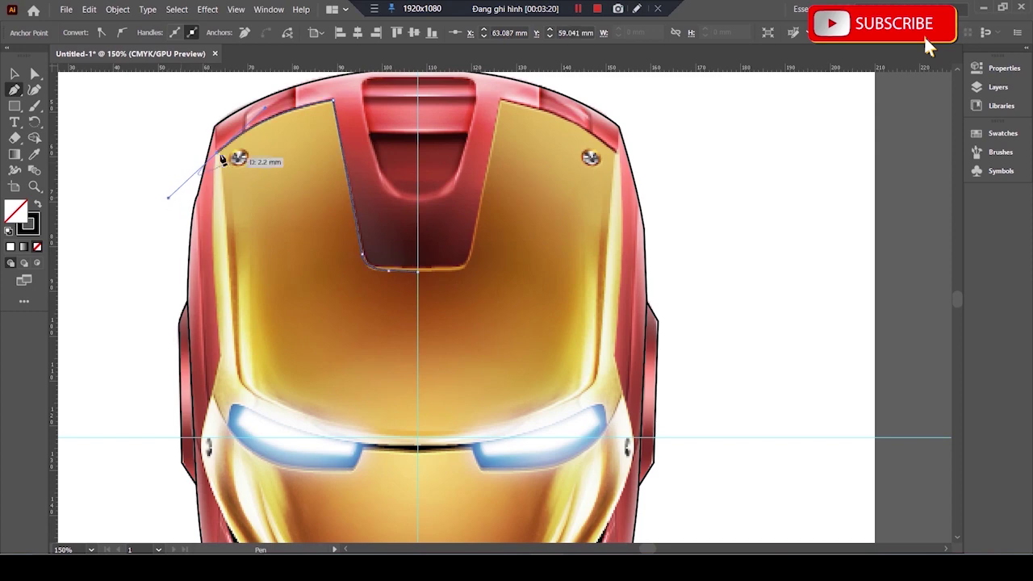
scroll(214, 213, up, 1)
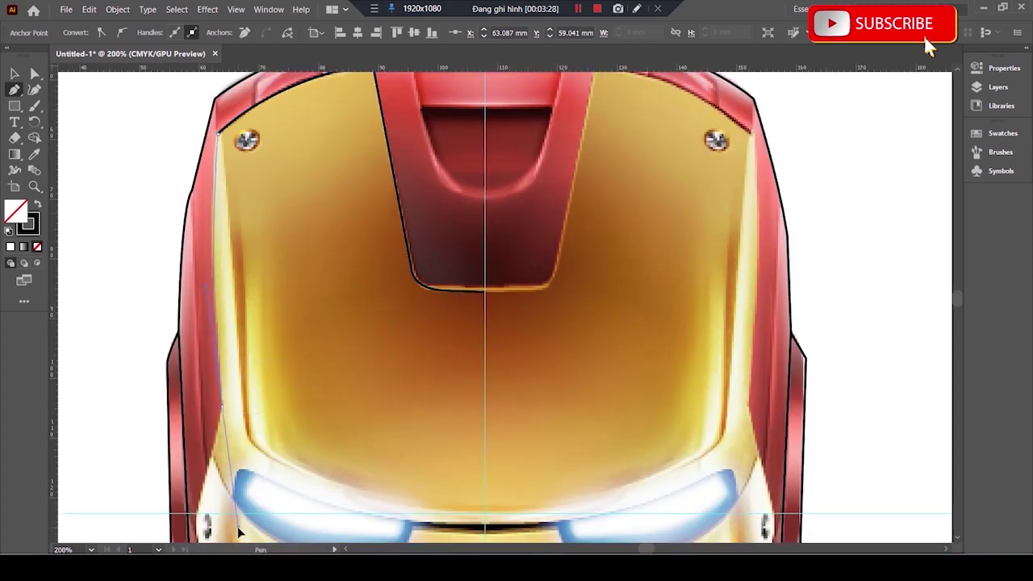
drag(237, 526, 334, 405)
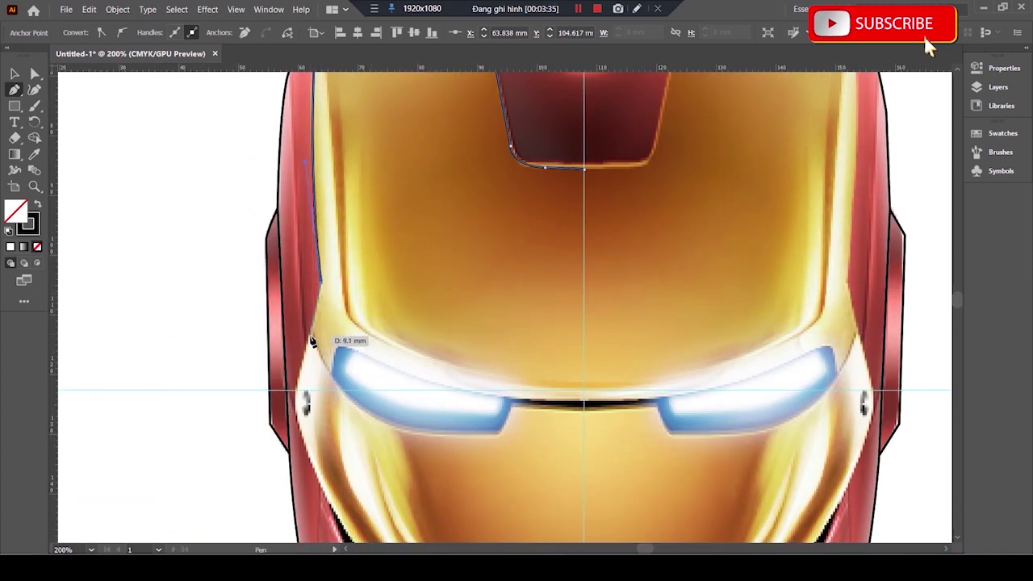
drag(311, 339, 376, 320)
drag(427, 389, 423, 391)
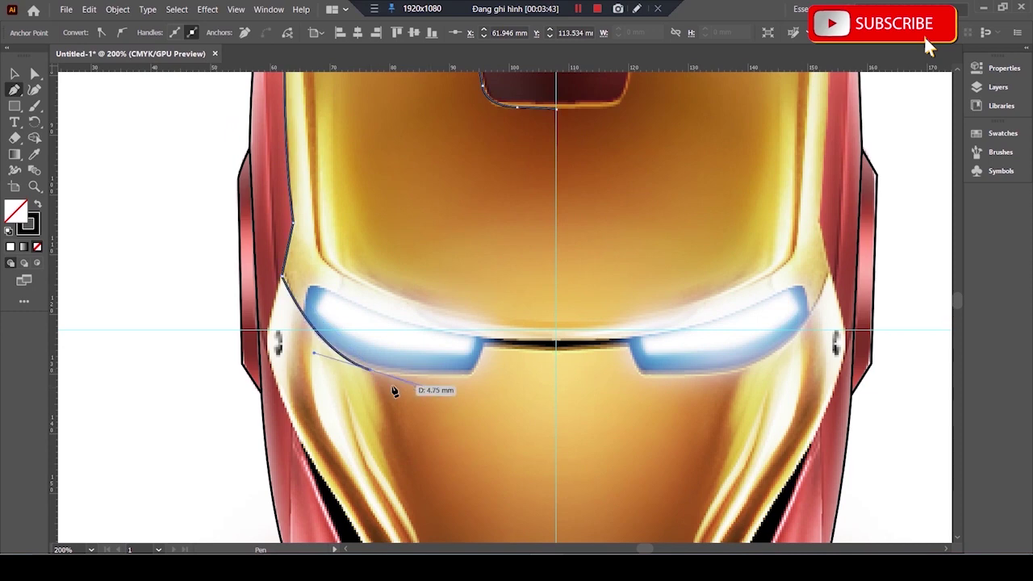
ctrl+click(555, 355)
scroll(560, 353, down, 1)
scroll(541, 339, up, 2)
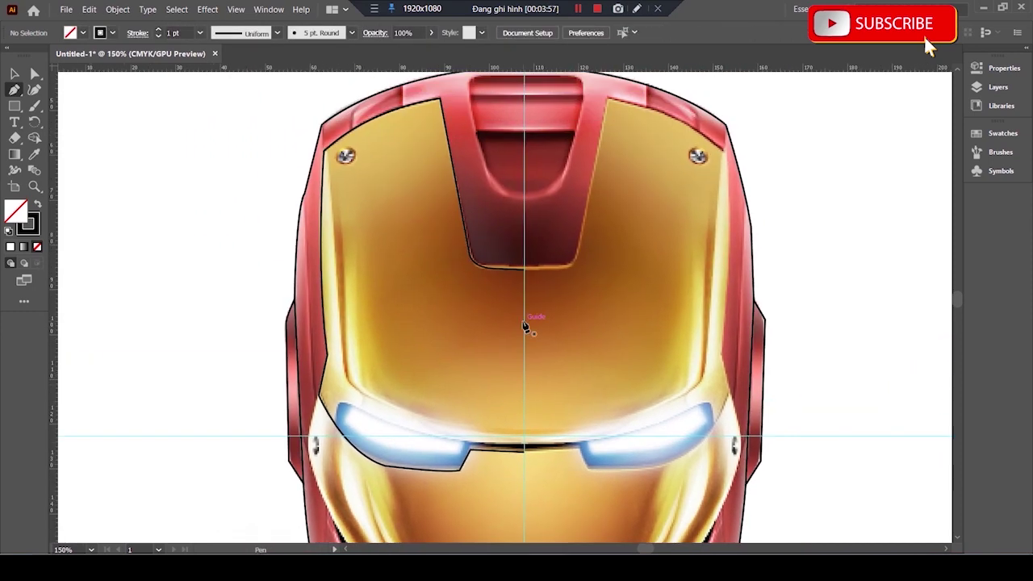
- Mirror a copy of the left faceplate outline across the vertical axis
click(475, 169)
key(o)
alt+click(525, 435)
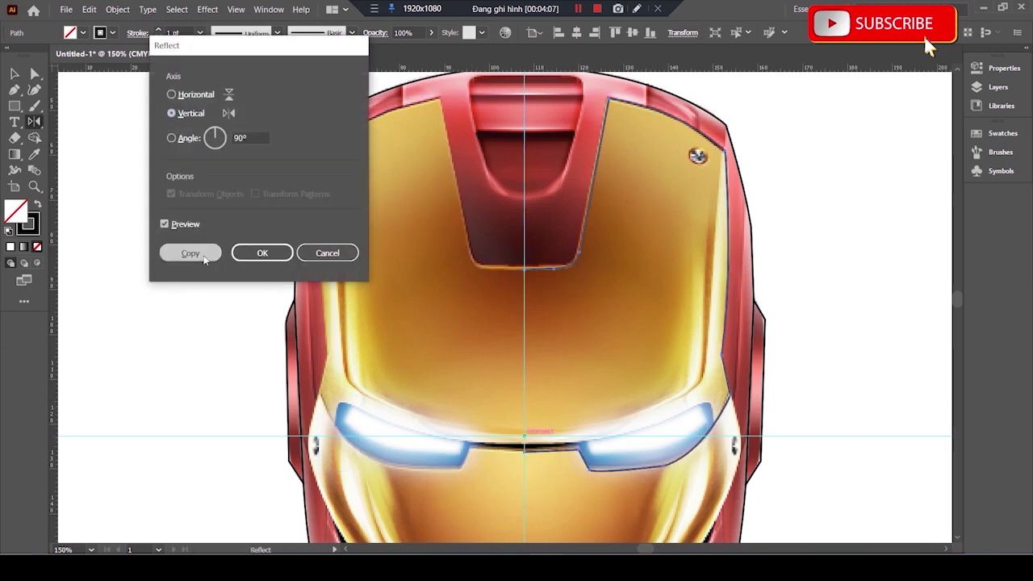
click(194, 251)
key(v)
right_click(448, 139)
click(586, 253)
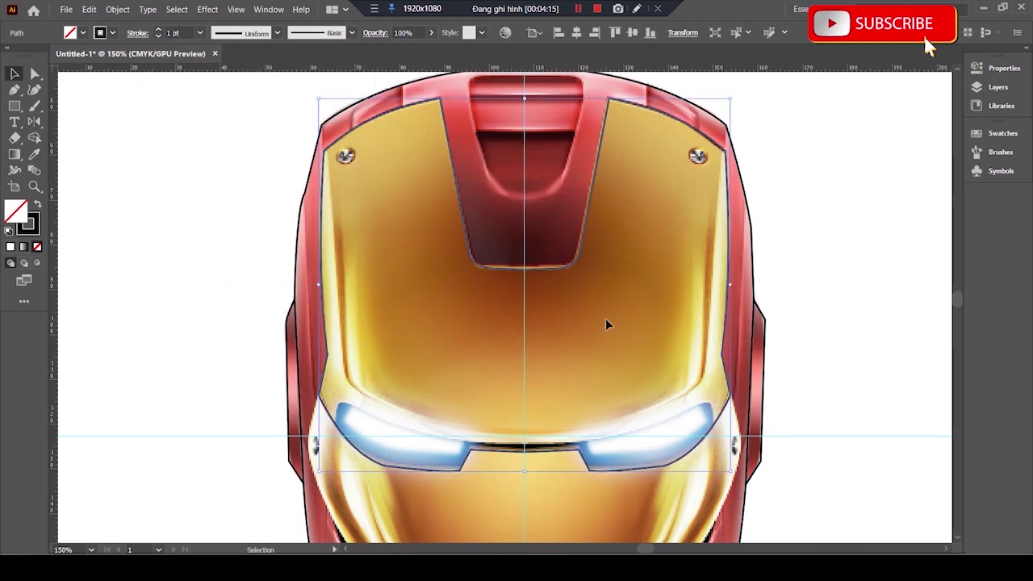
drag(605, 318, 332, 327)
scroll(415, 145, up, 2)
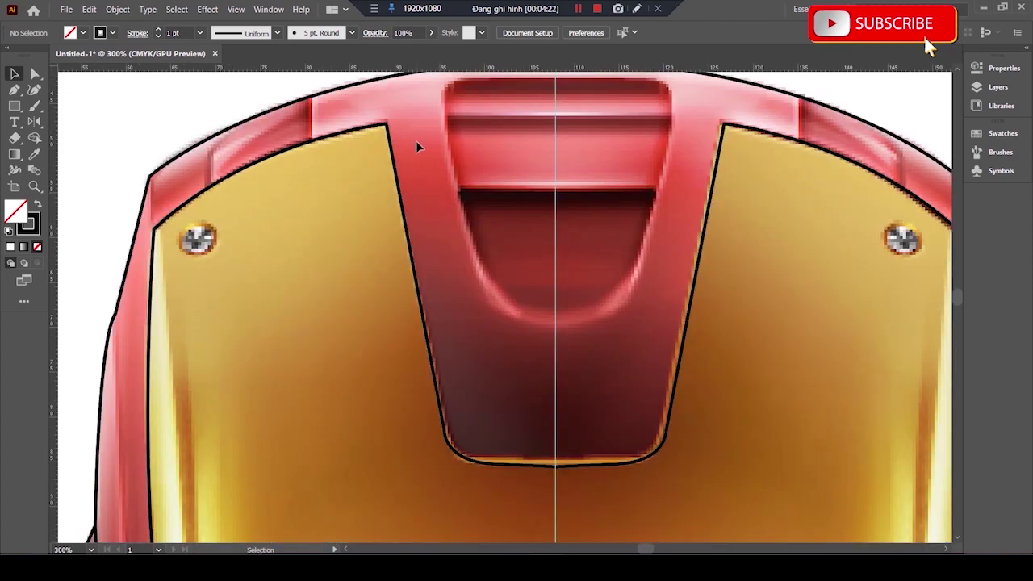
- Draw a short line on the left brow and mirror a copy to the right
drag(468, 232, 412, 226)
scroll(274, 110, up, 1)
click(269, 130)
click(270, 174)
ctrl+click(160, 134)
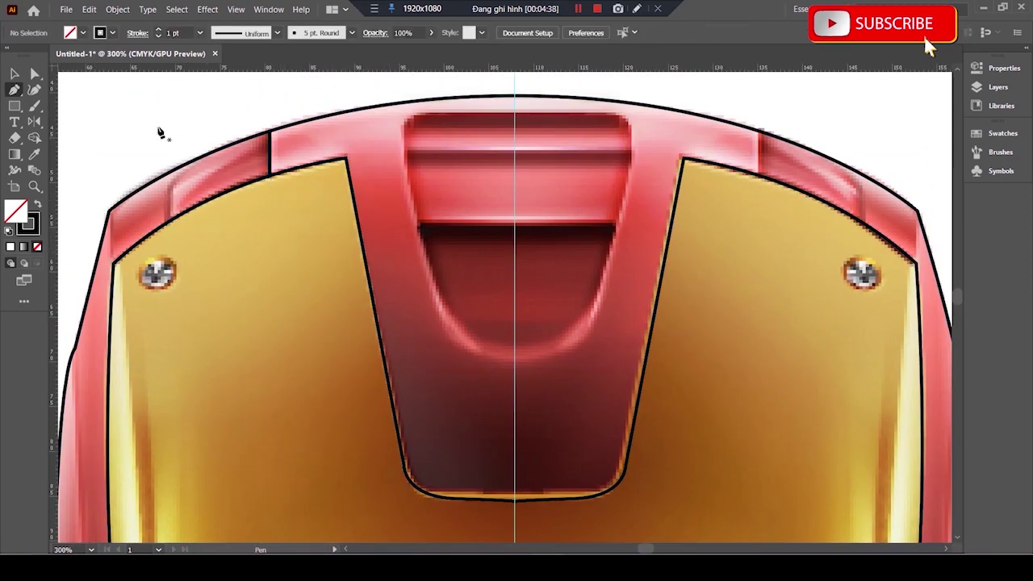
click(271, 155)
alt+click(517, 499)
click(188, 249)
click(288, 262)
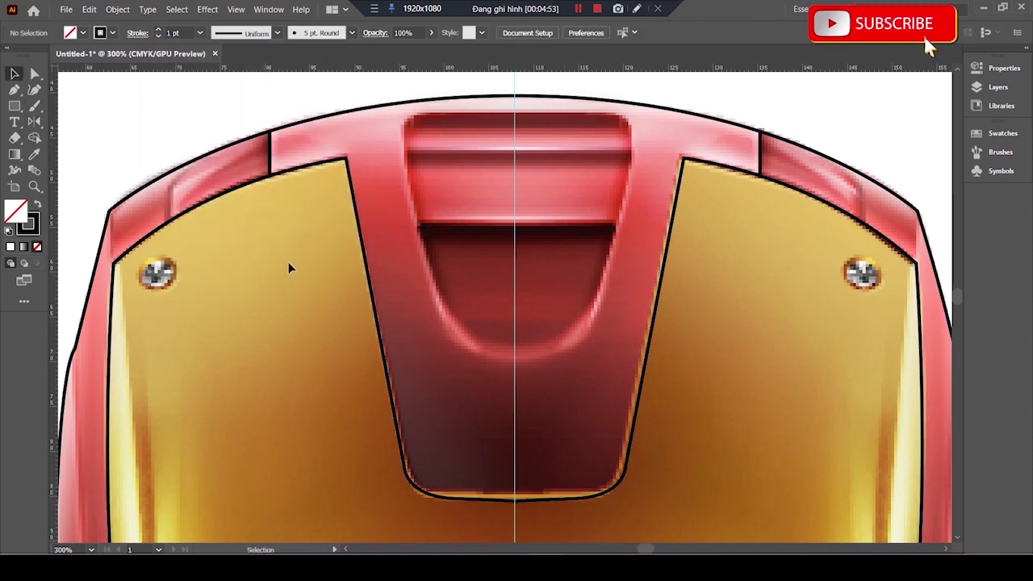
scroll(248, 322, up, 1)
- Trace the left half of the vent's top edge, curving down its side
click(398, 144)
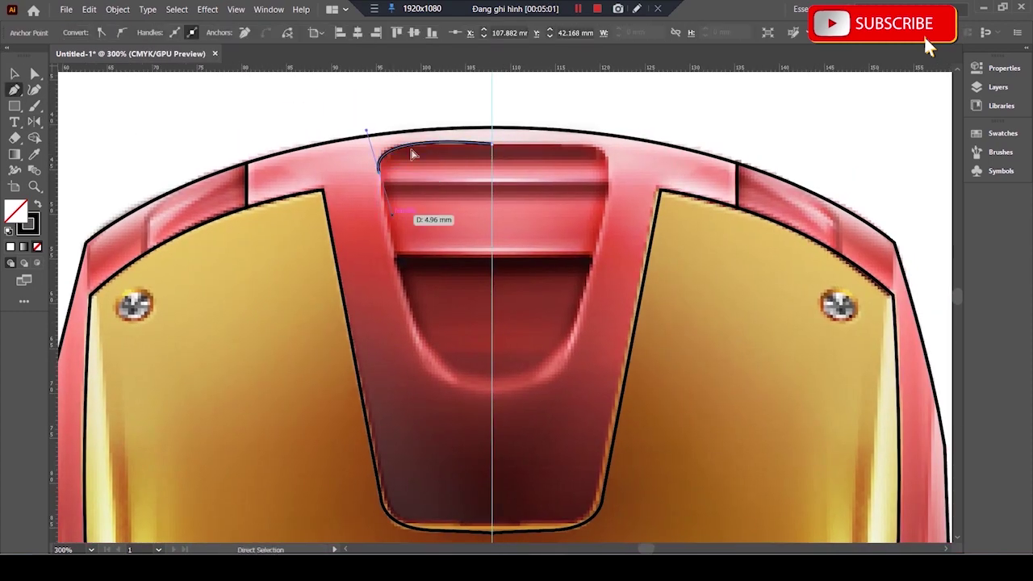
click(371, 148)
drag(492, 393, 596, 393)
key(v)
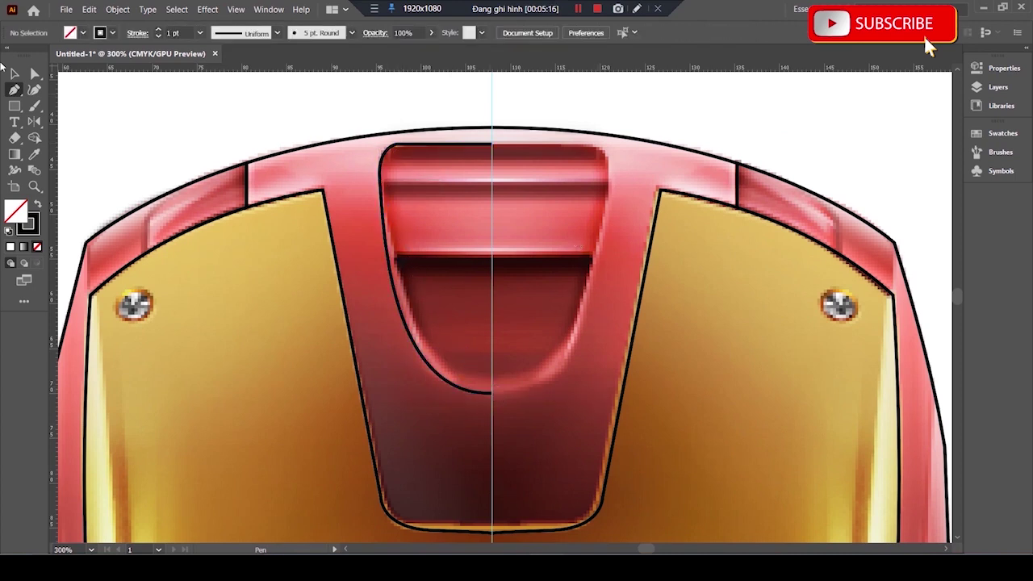
- Mirror a copy of the vent half vertically and join both halves into one outline
alt+click(490, 533)
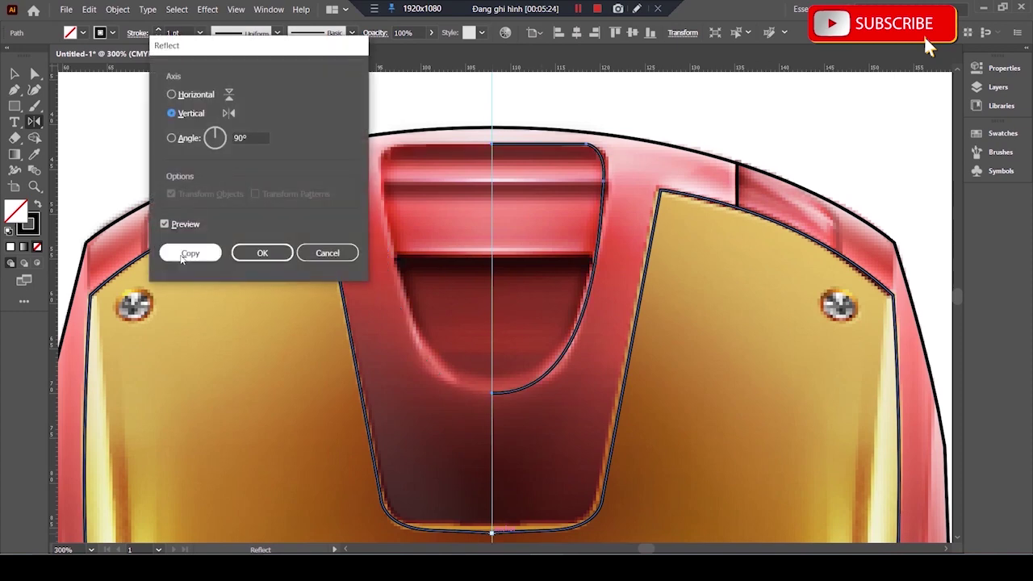
click(196, 251)
key(v)
key(ctrl+a)
right_click(415, 288)
click(442, 388)
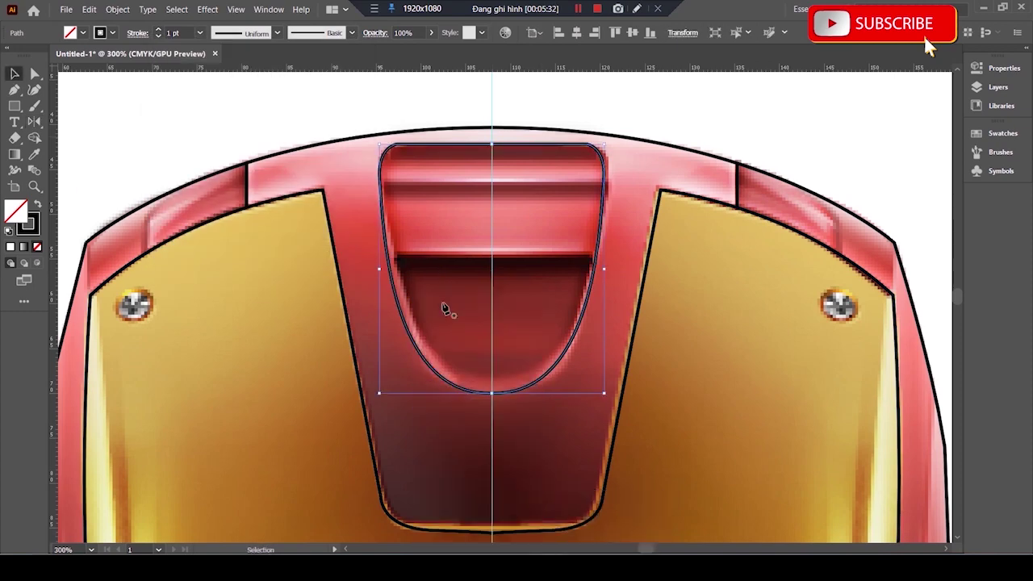
- Draw the left half of the vent's inner U-shaped opening
key(p)
click(381, 184)
drag(492, 377, 505, 381)
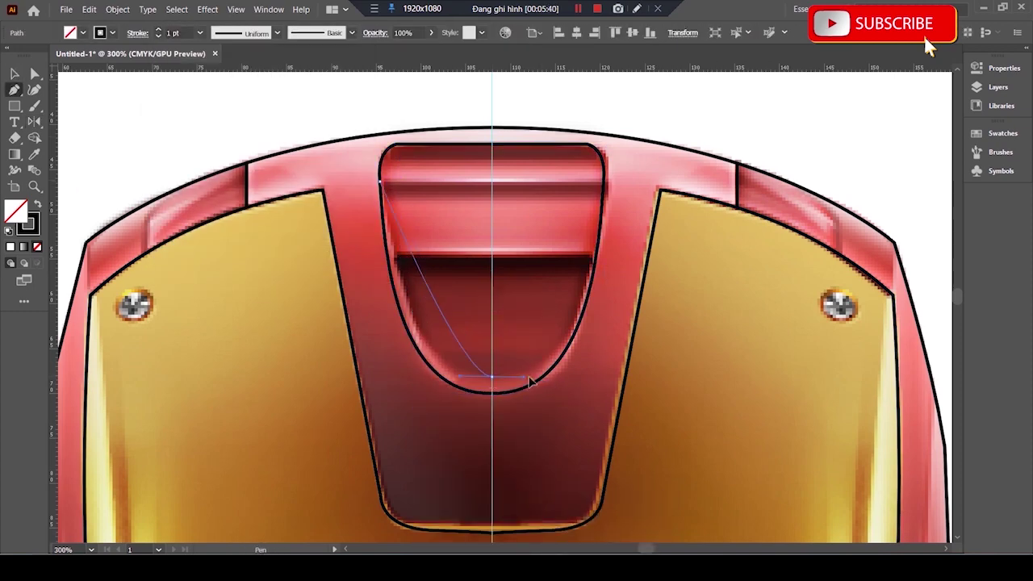
ctrl+click(600, 341)
key(v)
click(468, 371)
- Mirror the inner curve to the right and join the two halves
key(o)
alt+click(492, 393)
click(190, 252)
key(v)
right_click(479, 244)
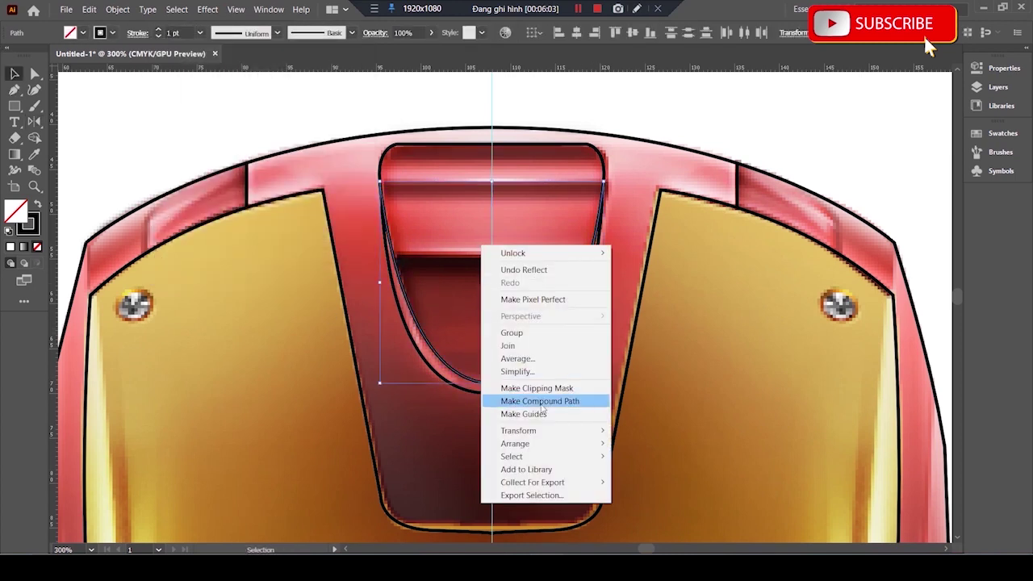
click(541, 348)
- Close the inner U opening with a straight top edge
scroll(455, 270, up, 2)
key(p)
click(384, 245)
click(606, 242)
scroll(466, 271, down, 2)
click(382, 265)
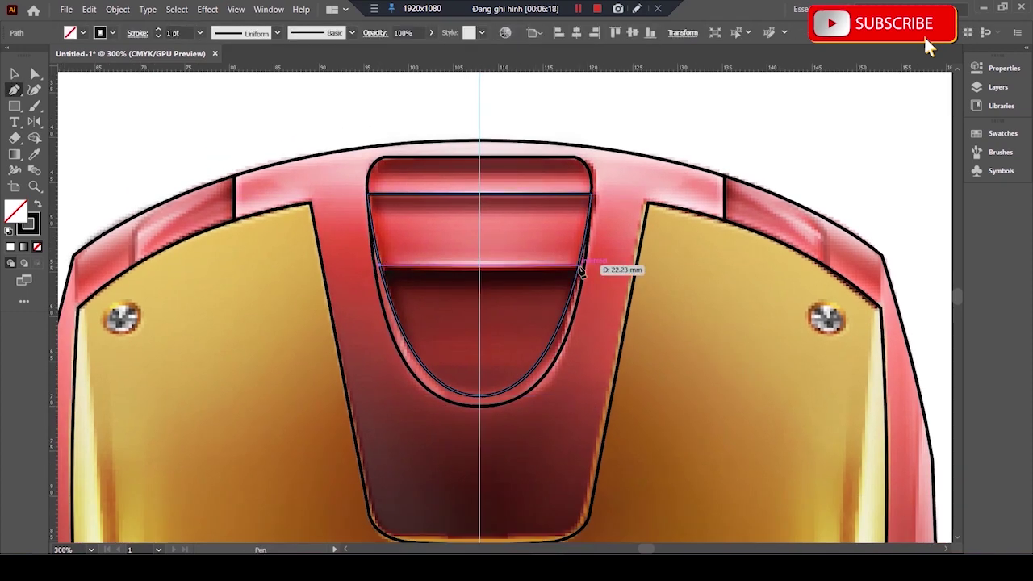
- Complete the line across the vent's upper band between its inner edges
click(579, 268)
scroll(528, 382, down, 1)
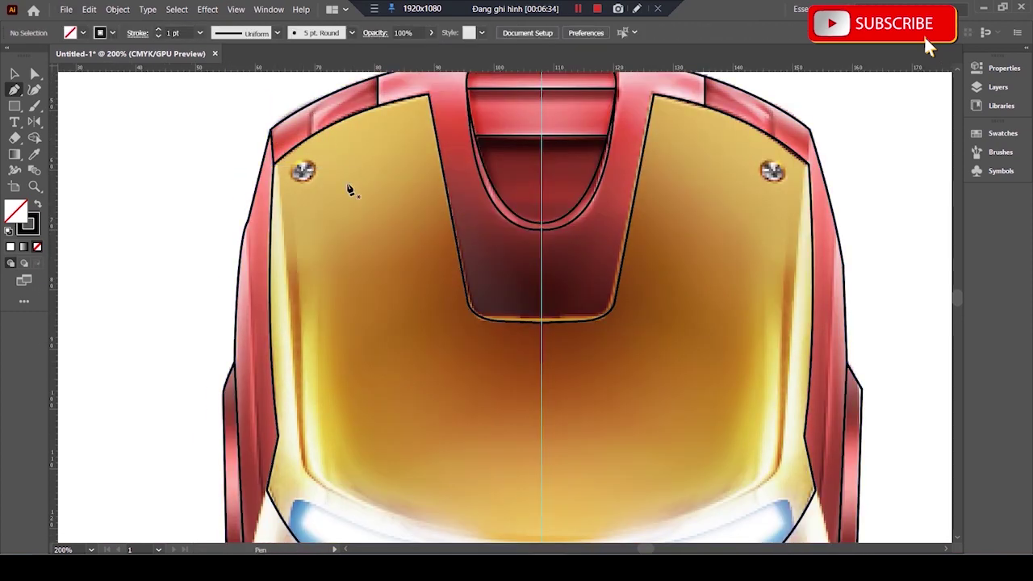
key(v)
scroll(234, 149, up, 3)
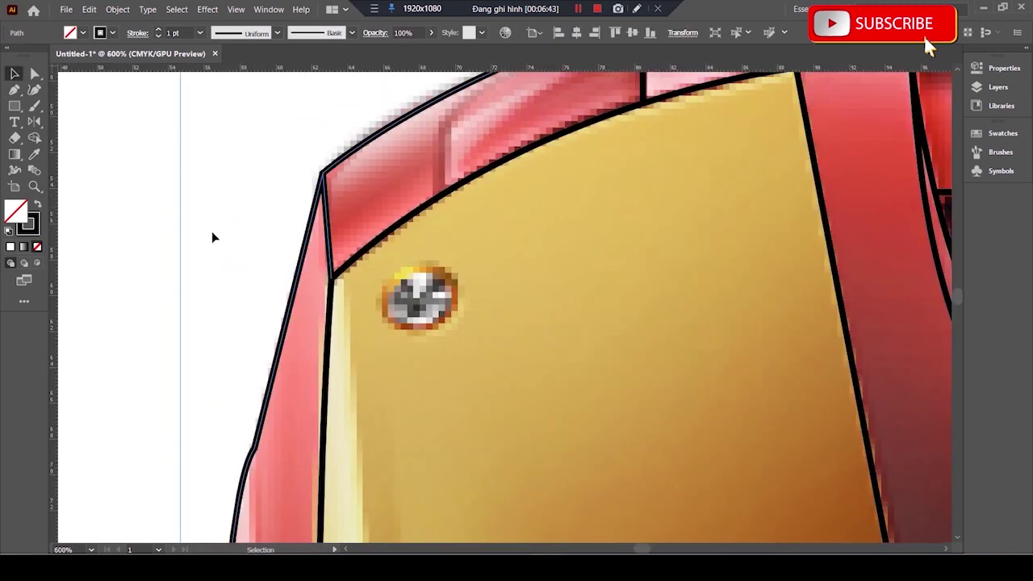
- Draw the top-left brow corner edge
click(331, 278)
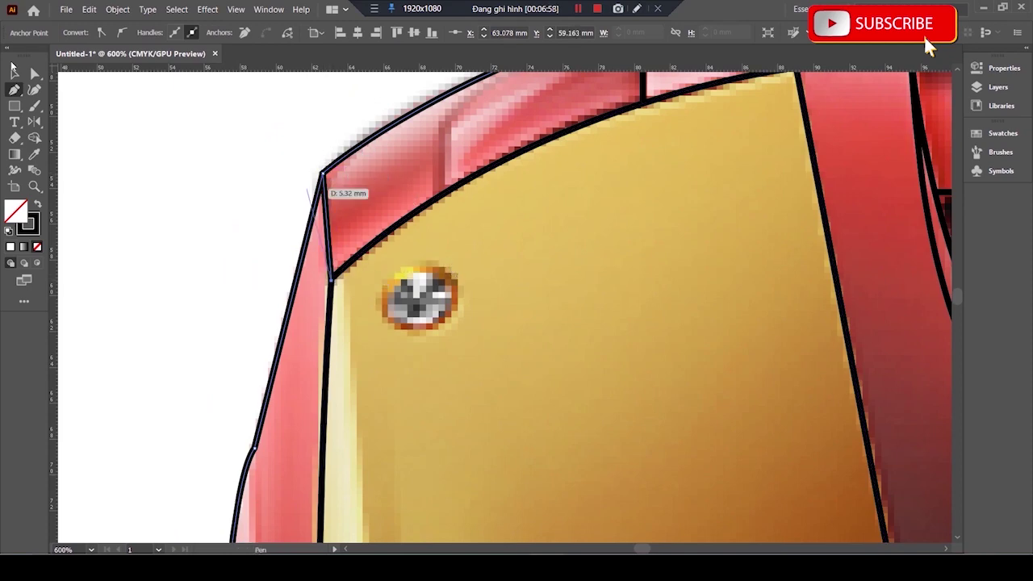
key(v)
click(343, 253)
scroll(343, 253, down, 3)
key(p)
click(686, 178)
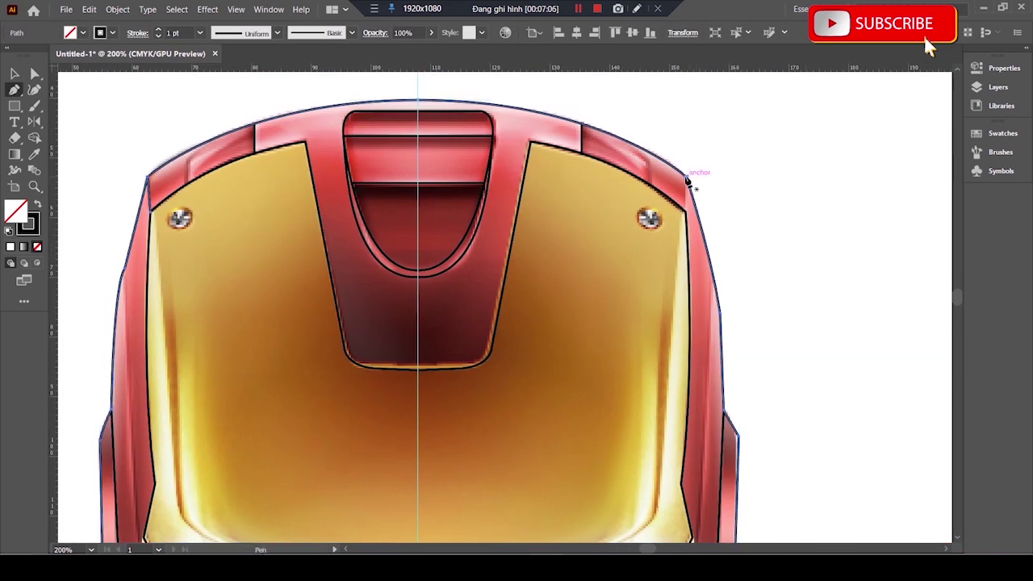
drag(430, 320, 486, 237)
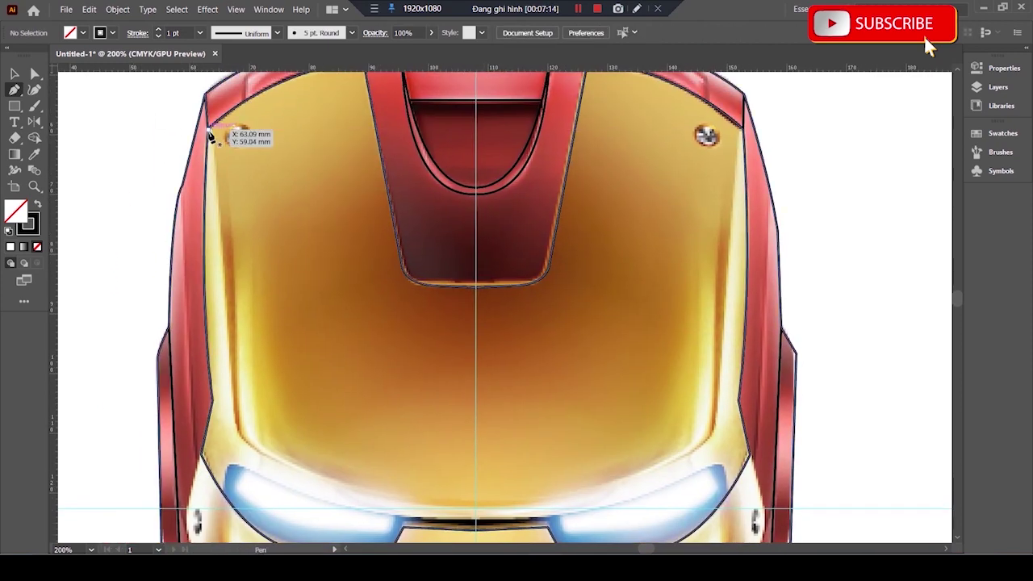
- Trace the left faceplate half from its top-left corner to the centre above the eyes
click(208, 134)
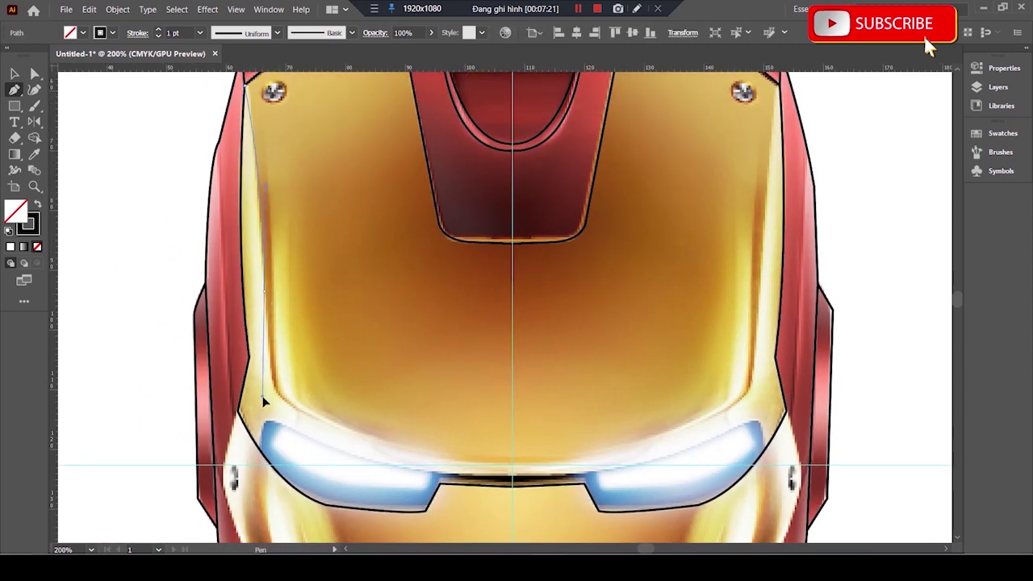
drag(264, 404, 284, 405)
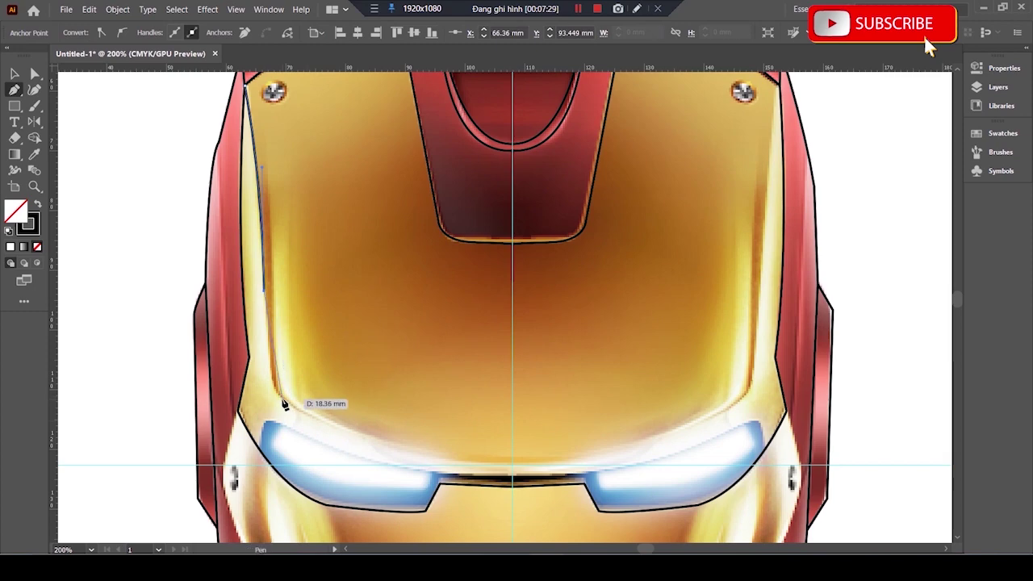
drag(307, 412, 329, 427)
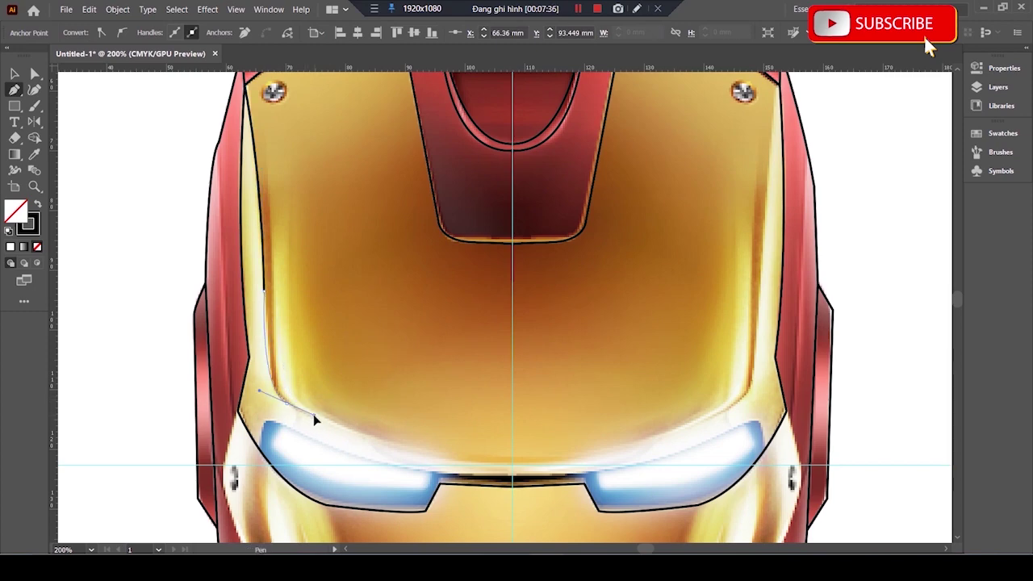
scroll(435, 404, down, 2)
drag(493, 387, 552, 387)
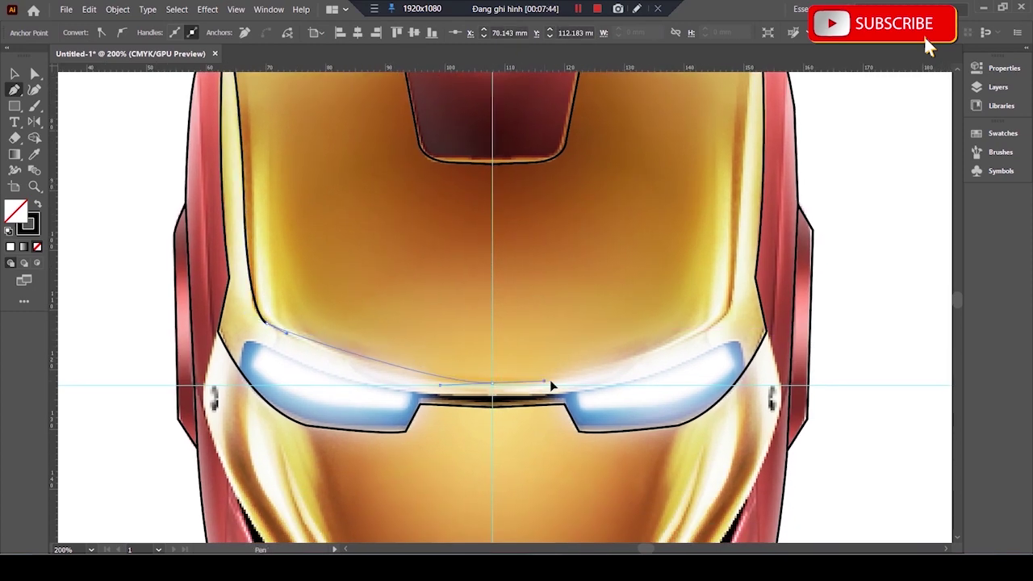
scroll(581, 385, up, 3)
- Mirror a copy of the faceplate half onto the right side
click(251, 436)
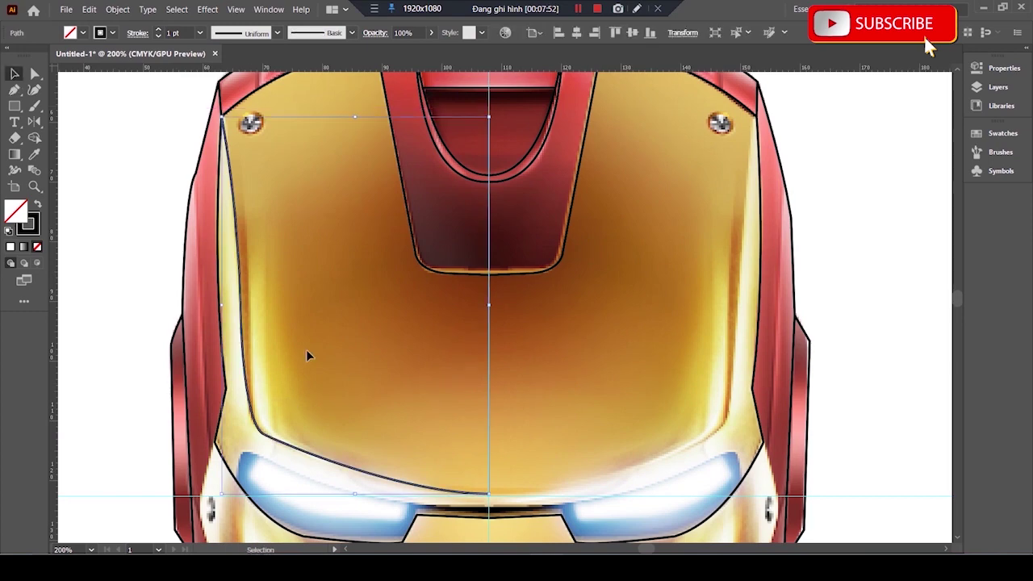
alt+click(488, 492)
click(192, 252)
key(v)
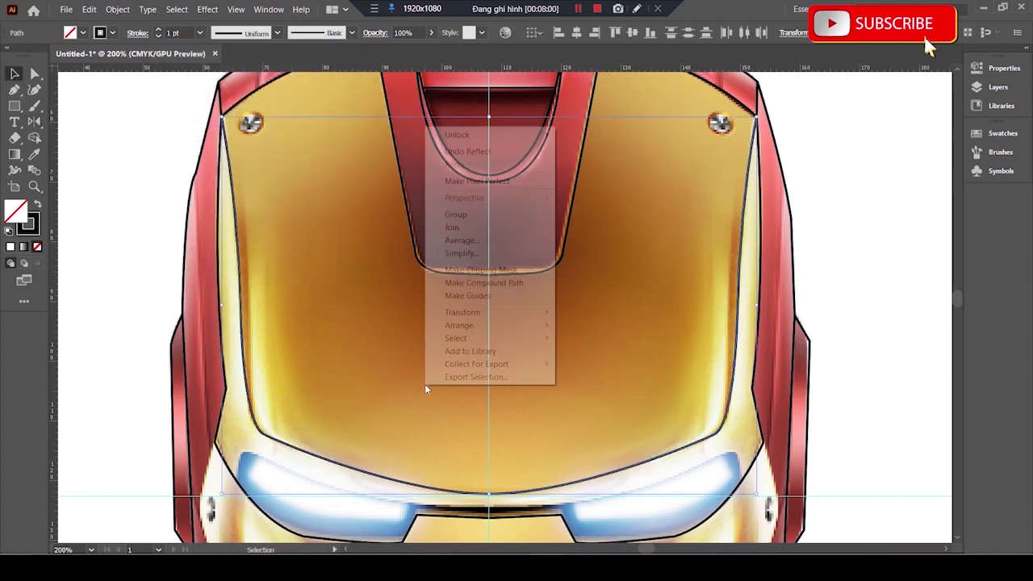
key(ctrl+shift+a)
scroll(410, 398, down, 3)
key(p)
scroll(411, 398, up, 3)
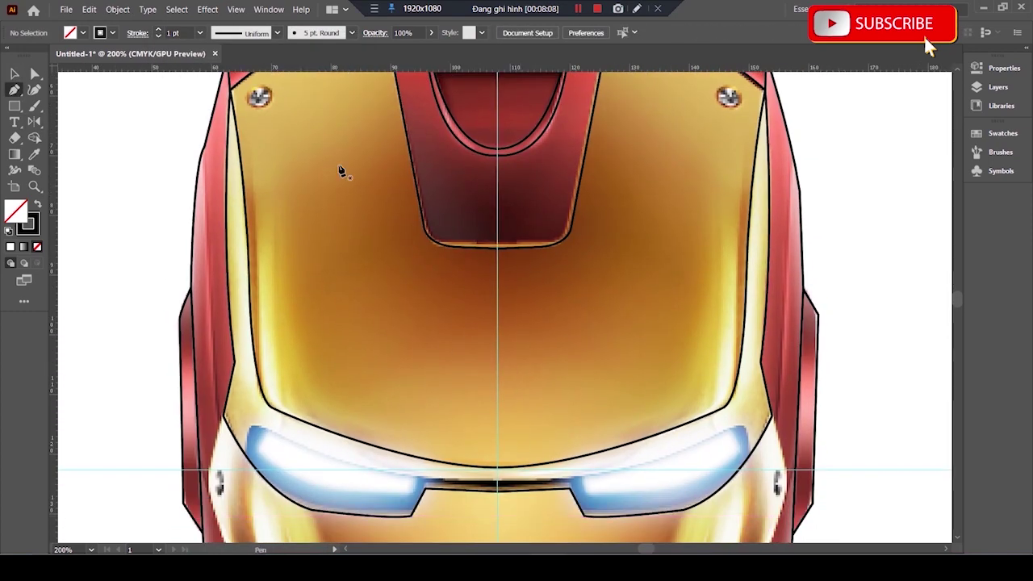
- Draw the left side strip's inner curve down past the left eye
click(221, 112)
drag(246, 262, 247, 355)
drag(240, 316, 262, 414)
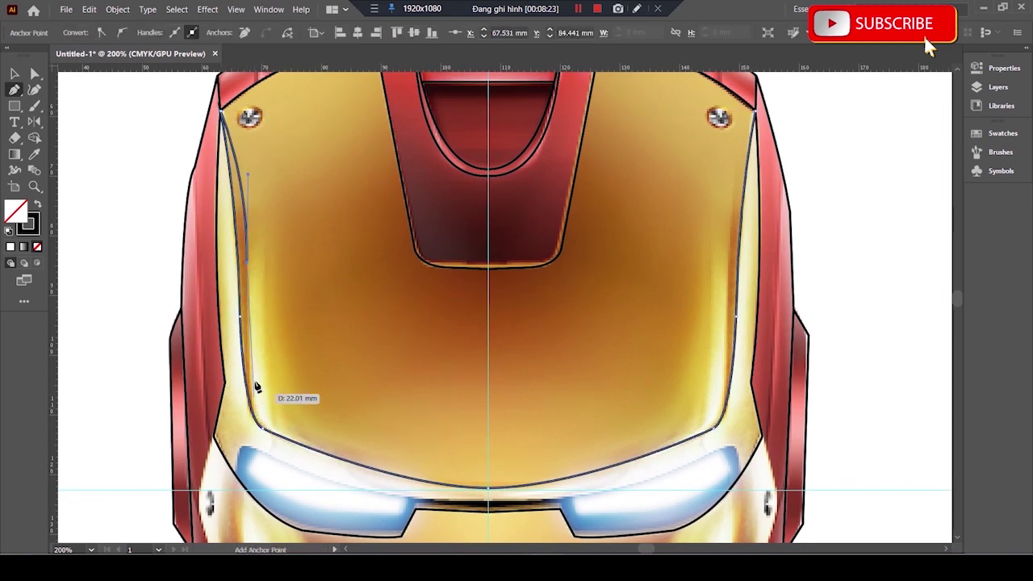
scroll(246, 357, up, 2)
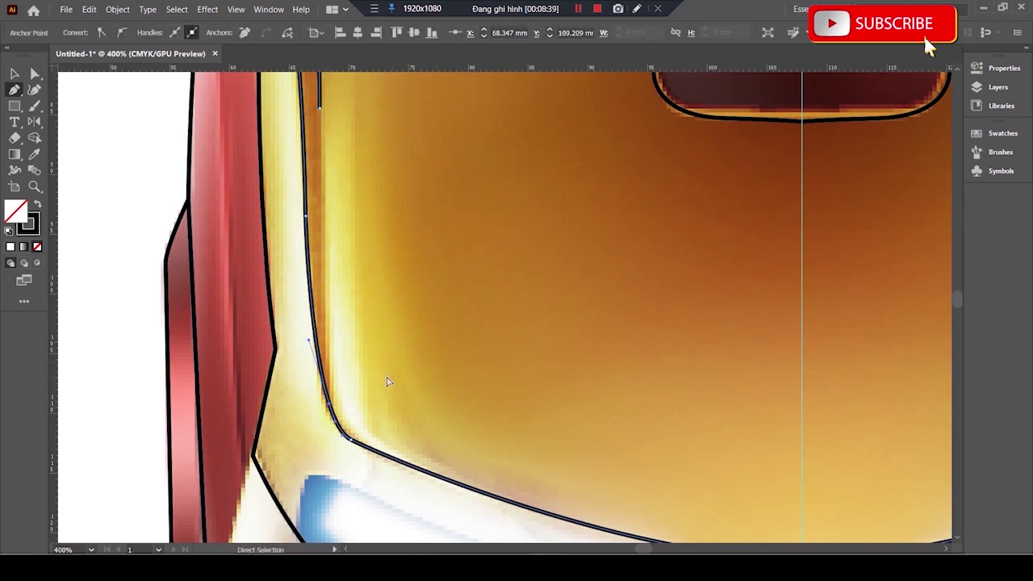
click(339, 456)
scroll(394, 482, down, 1)
scroll(393, 483, down, 1)
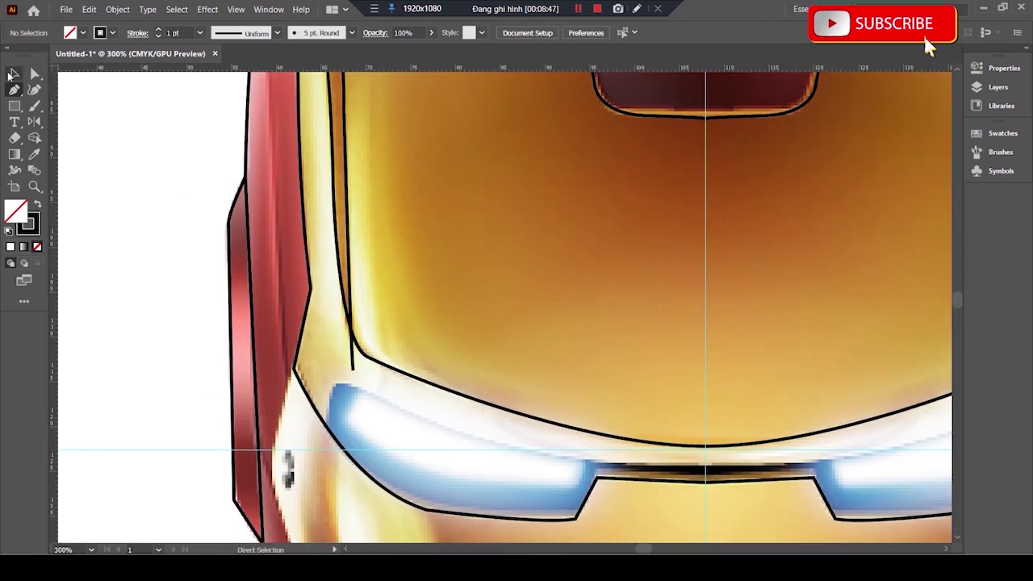
- Merge path regions with Shape Builder and mirror the left side strip to the right
key(ctrl+a)
key(shift+m)
key(v)
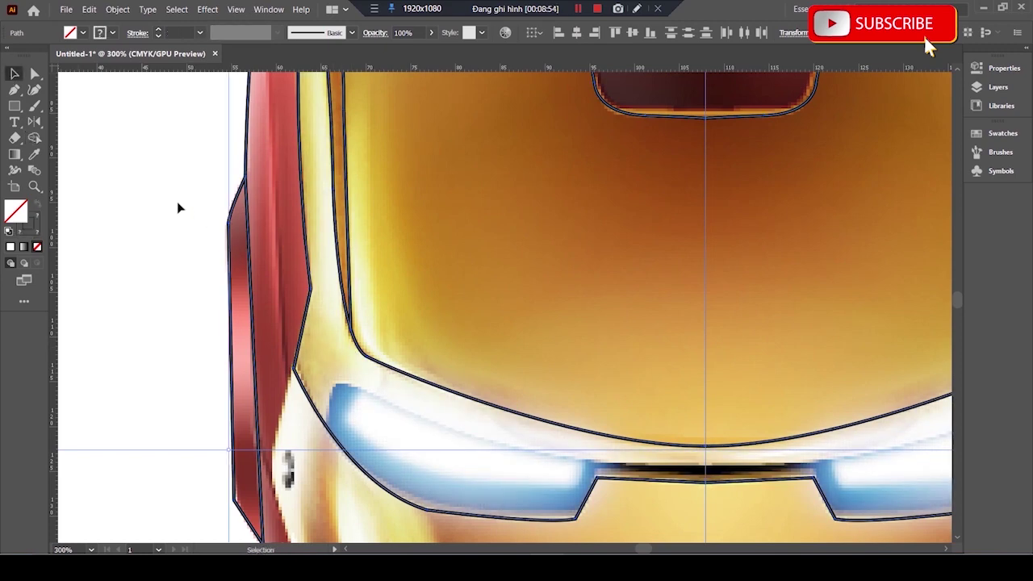
click(364, 167)
scroll(364, 166, down, 2)
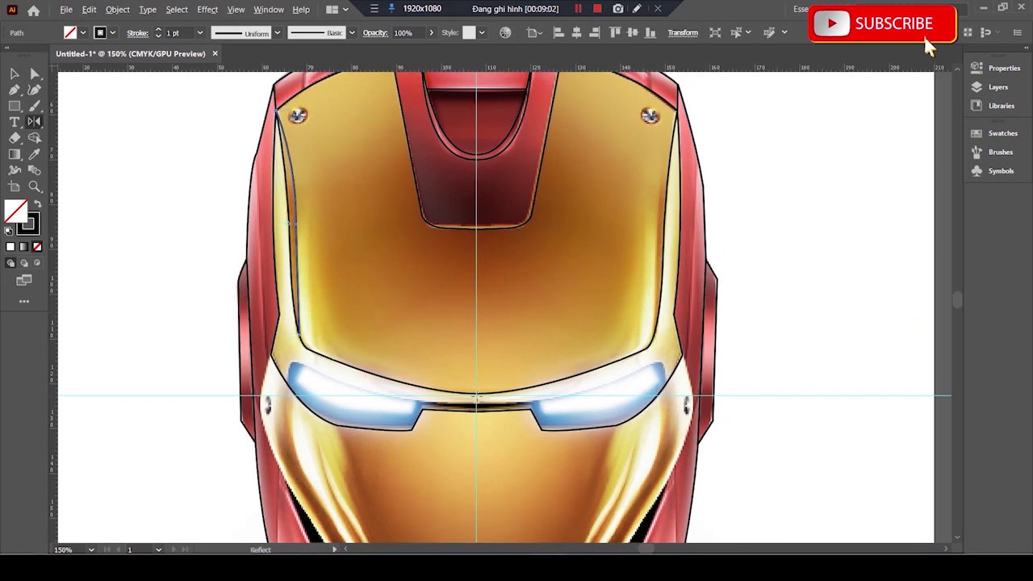
key(Return)
- Reflect the faceplate's lower-edge path across the vertical axis as a copy onto the right side
click(265, 250)
key(v)
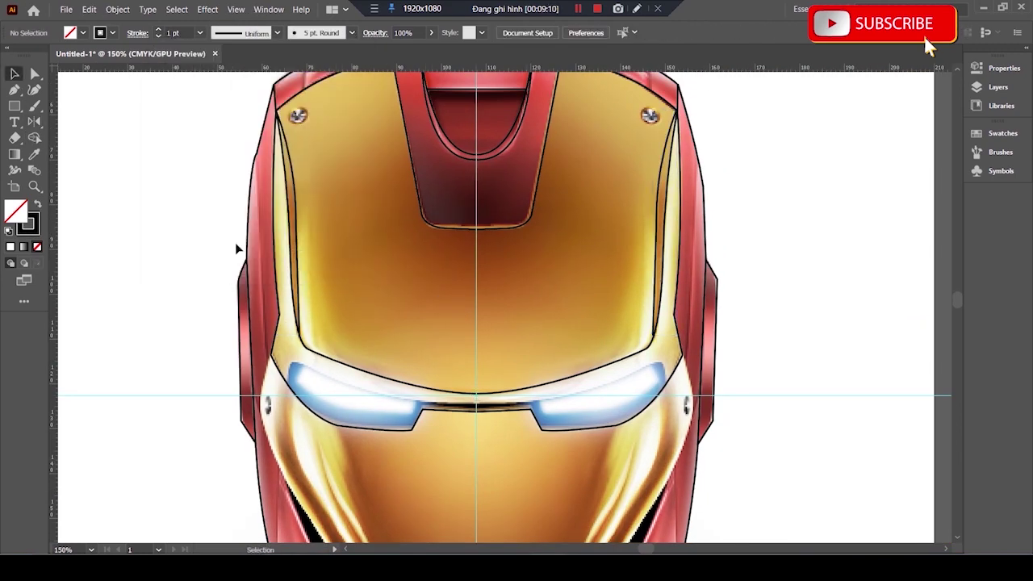
key(o)
alt+click(476, 396)
click(191, 249)
key(v)
click(167, 200)
scroll(188, 367, down, 5)
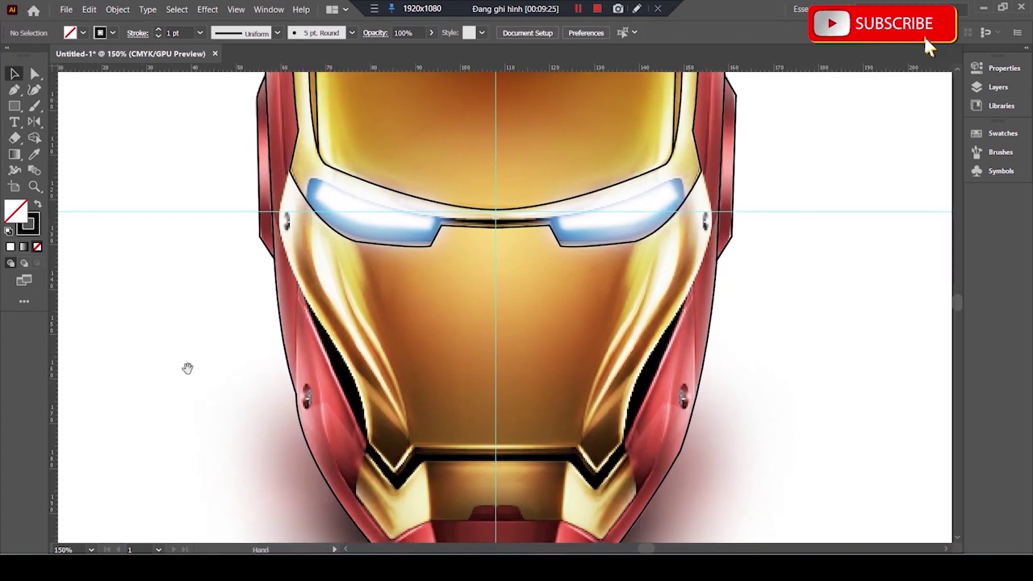
drag(187, 368, 167, 338)
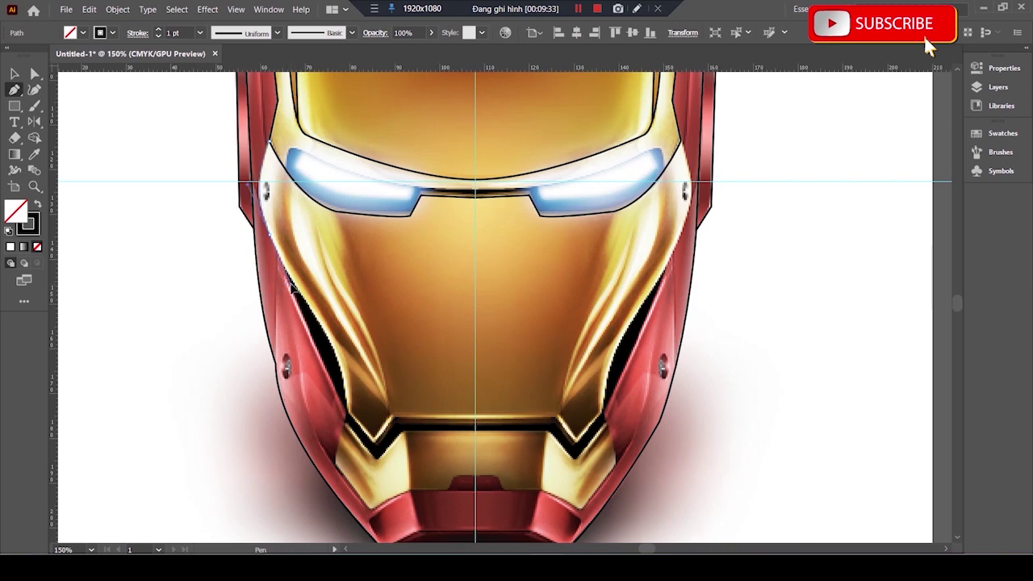
- Trace the left half of the chin piece outline from the cheek to the centre guide
click(246, 184)
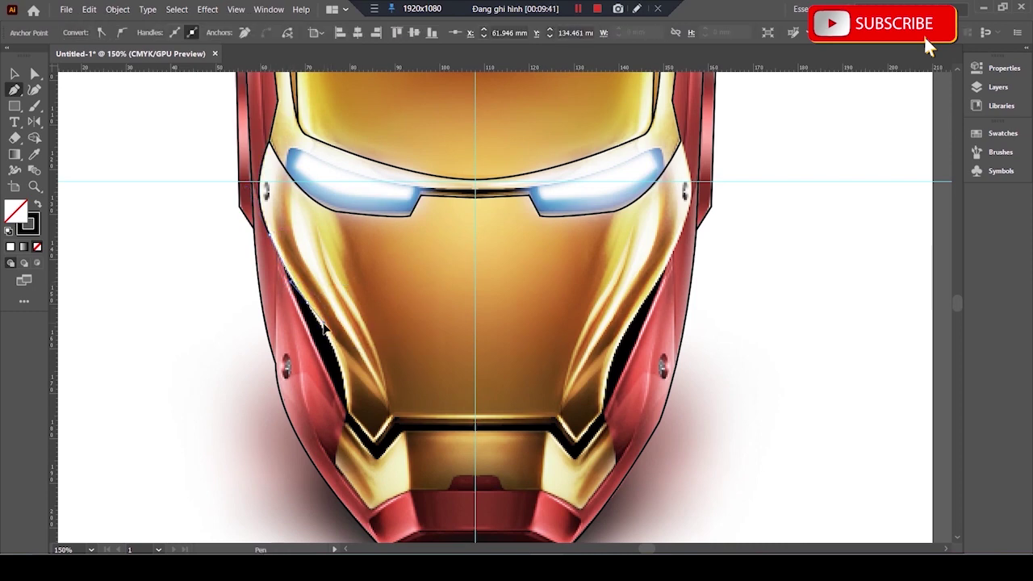
drag(348, 408, 345, 463)
alt+scroll(379, 427, up, 3)
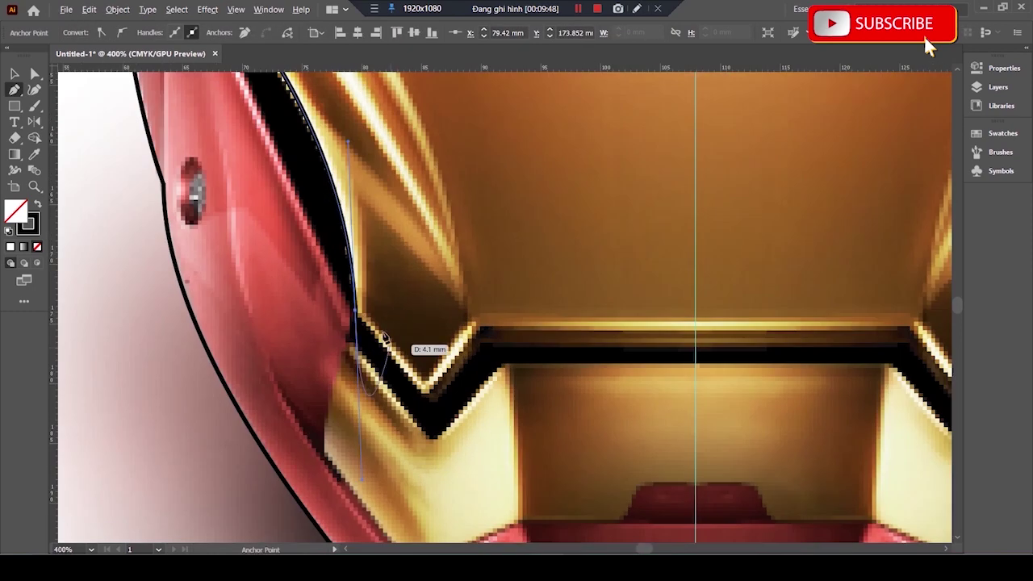
click(481, 333)
scroll(481, 346, right, 3)
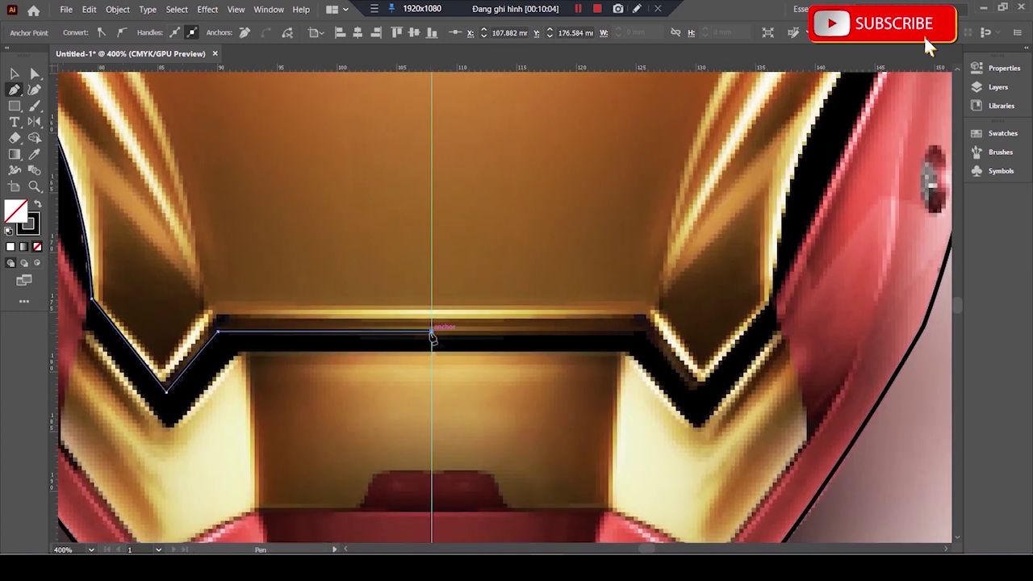
click(432, 333)
alt+scroll(318, 134, down, 3)
key(v)
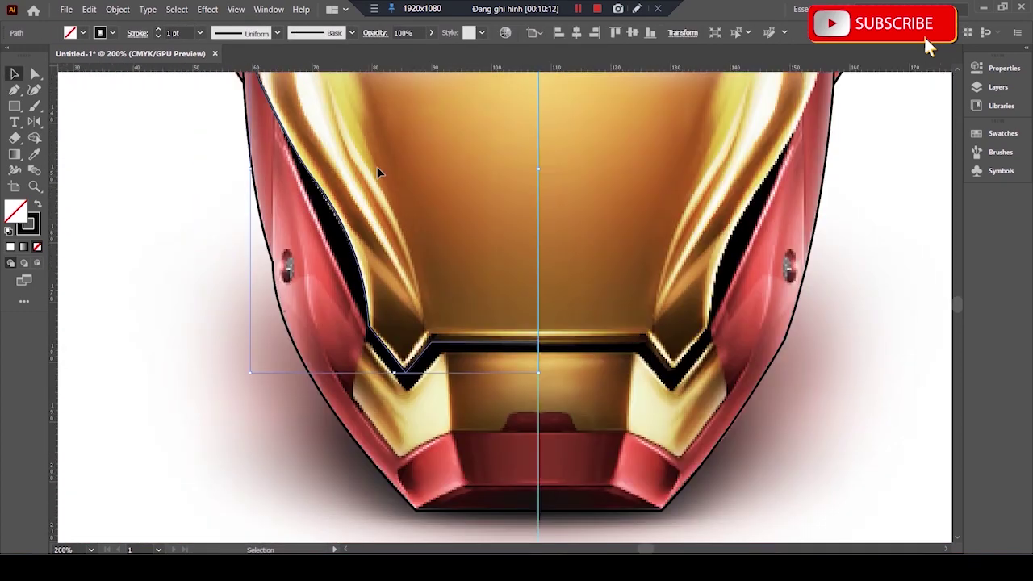
scroll(388, 286, up, 3)
- Mirror the chin outline across the vertical axis as a copy onto the right side
alt+click(547, 139)
click(189, 250)
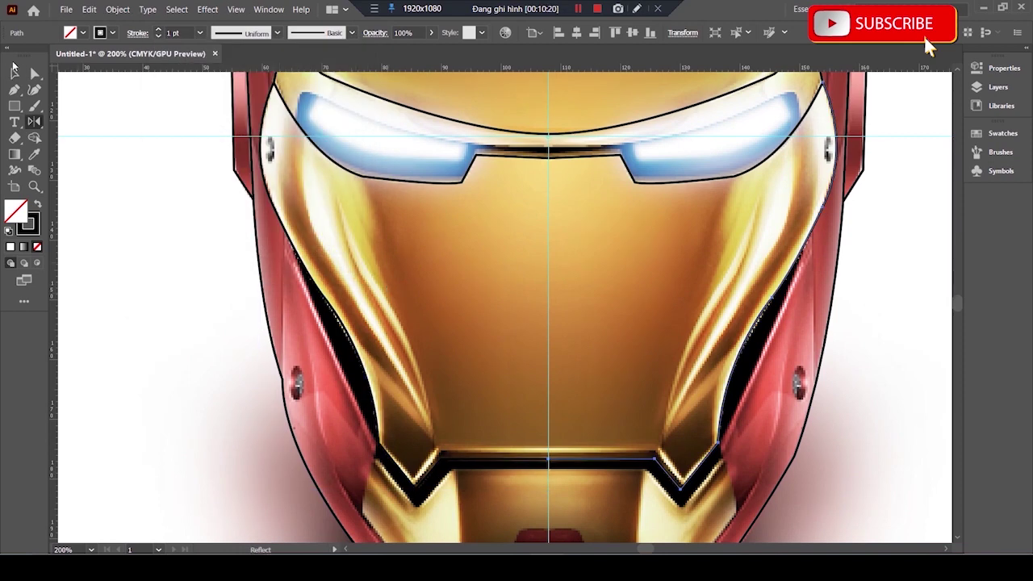
click(14, 74)
click(407, 281)
scroll(408, 281, down, 3)
- Group both helmet outline halves, then begin a new curved path on the left cheek plate
shift+click(594, 322)
right_click(474, 282)
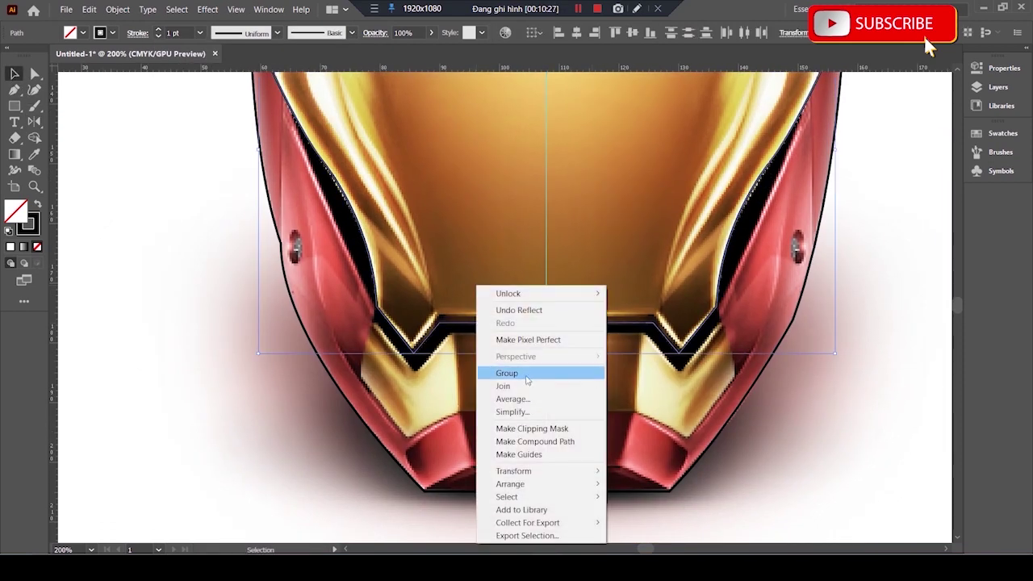
click(530, 368)
scroll(565, 338, up, 3)
scroll(495, 187, down, 3)
click(256, 311)
drag(243, 351, 247, 371)
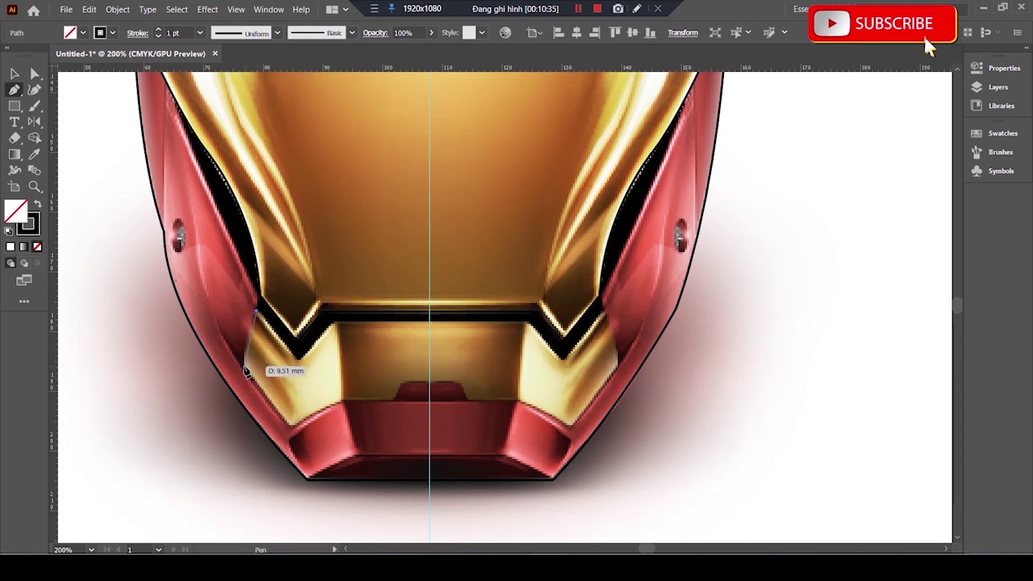
- Curve the left lower-faceplate outline to the centre line and begin mirroring it to the right
drag(356, 402, 398, 407)
drag(256, 311, 336, 326)
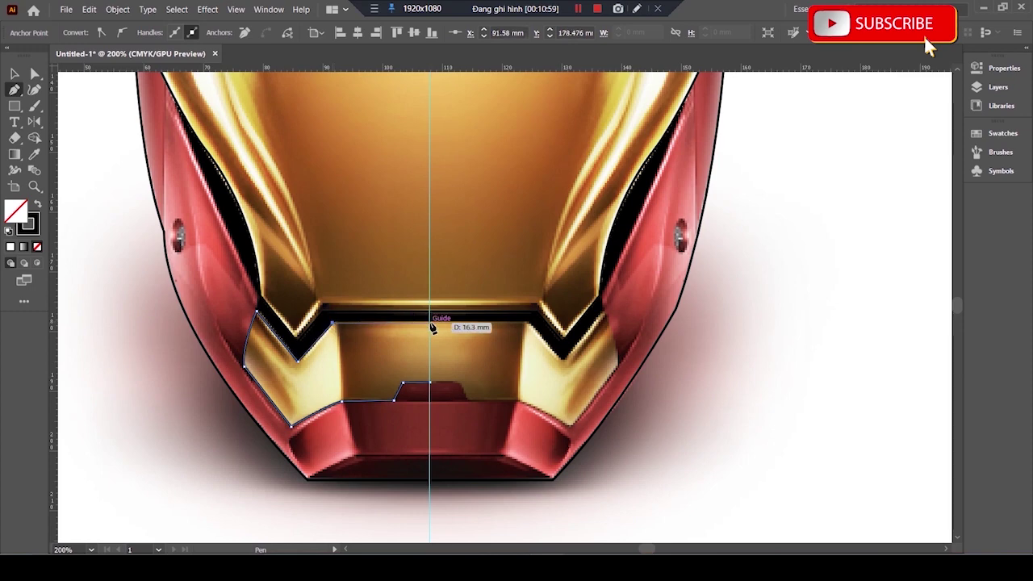
drag(453, 342, 406, 321)
key(o)
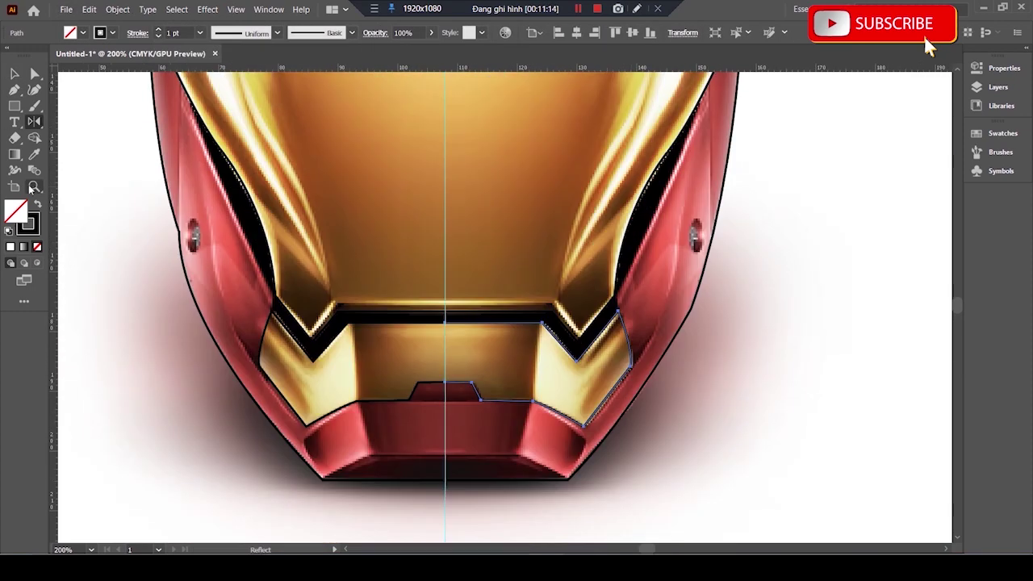
right_click(397, 372)
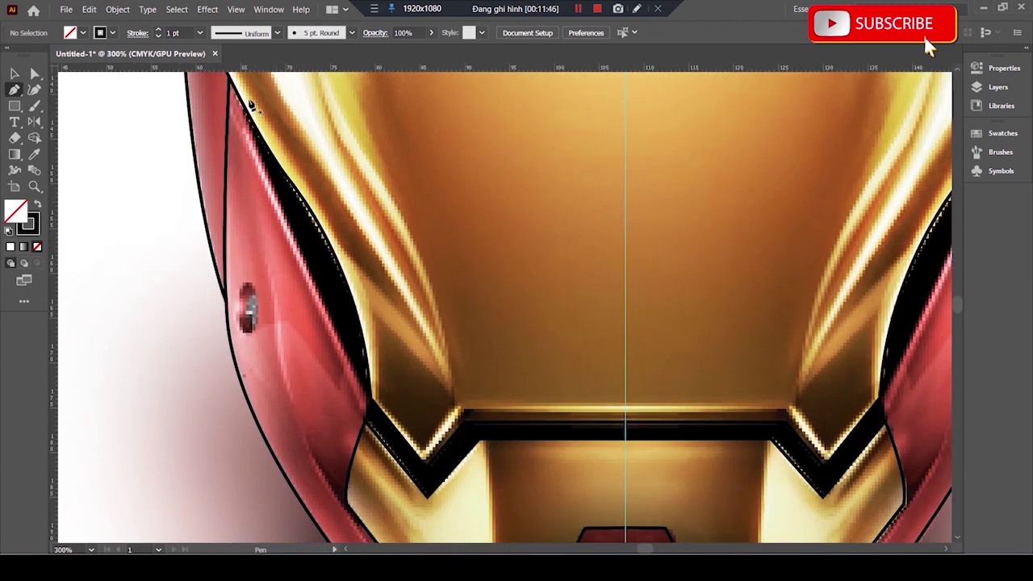
- Draw the curved side-strip line along the left red lower side panel
click(249, 105)
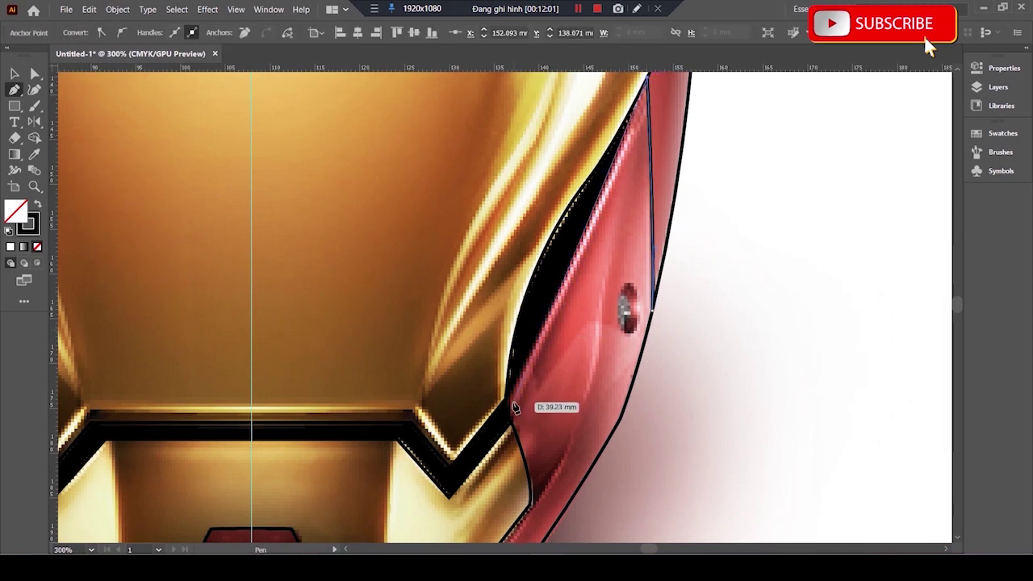
scroll(399, 228, left, 5)
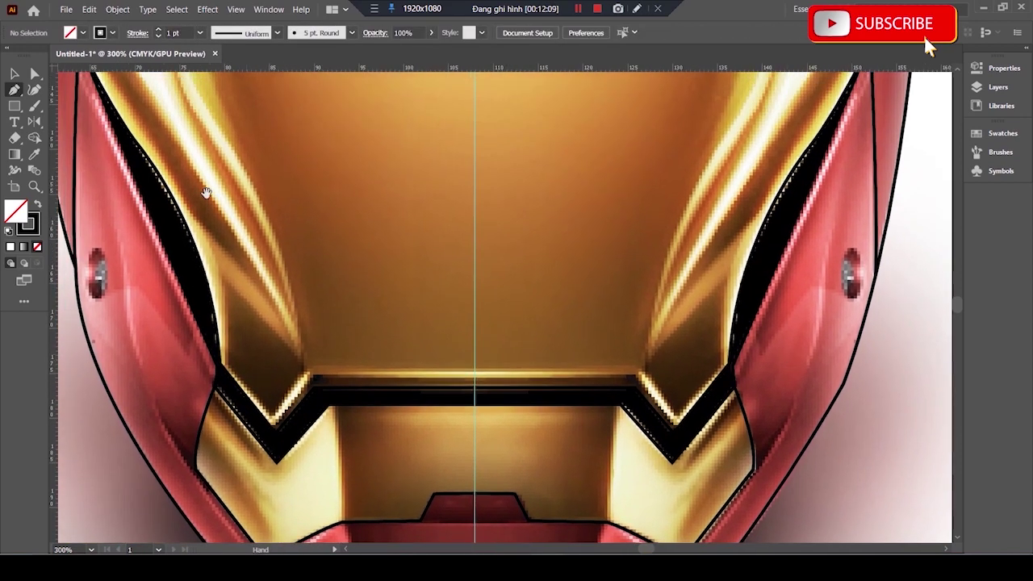
scroll(339, 173, left, 5)
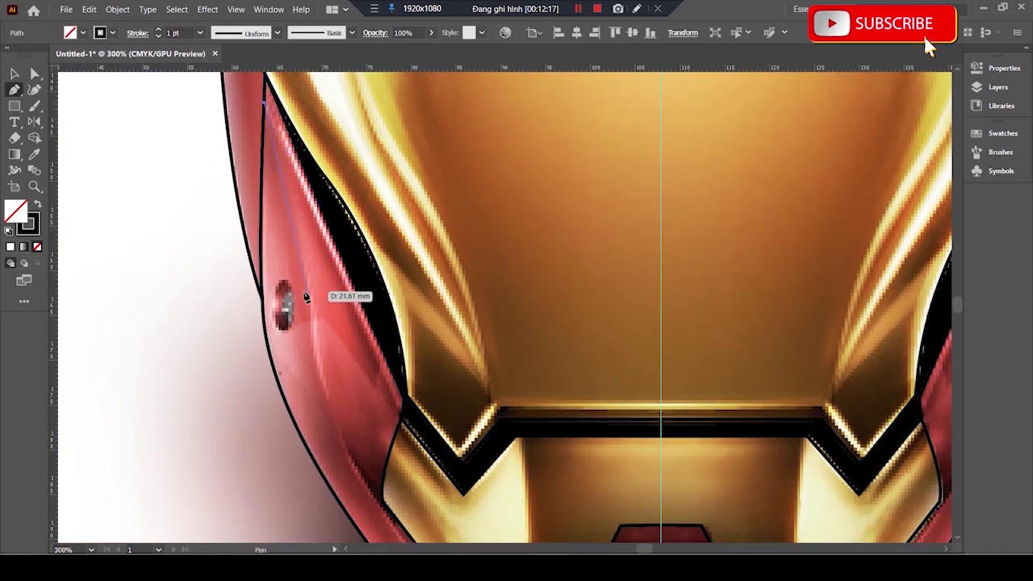
click(317, 376)
scroll(330, 323, down, 3)
scroll(341, 276, down, 1)
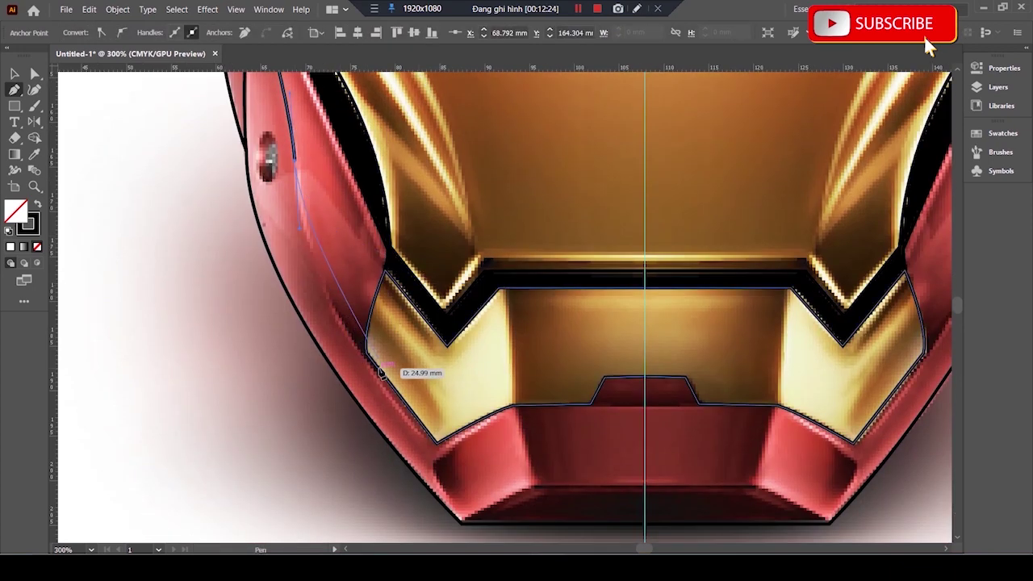
key(v)
scroll(185, 392, right, 3)
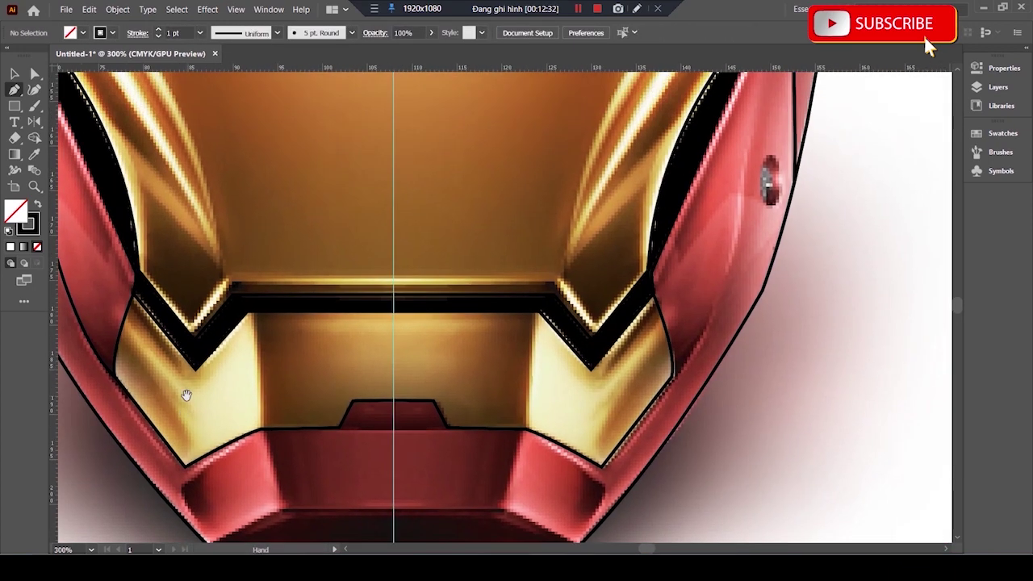
scroll(258, 292, left, 2)
scroll(258, 292, up, 1)
- Reflect the side-strip line as a copy onto the right side, then reselect the lower faceplate outline
click(258, 292)
scroll(535, 398, down, 3)
key(o)
scroll(534, 267, up, 5)
alt+click(540, 253)
key(Return)
scroll(586, 400, down, 3)
key(v)
scroll(484, 322, down, 2)
click(147, 325)
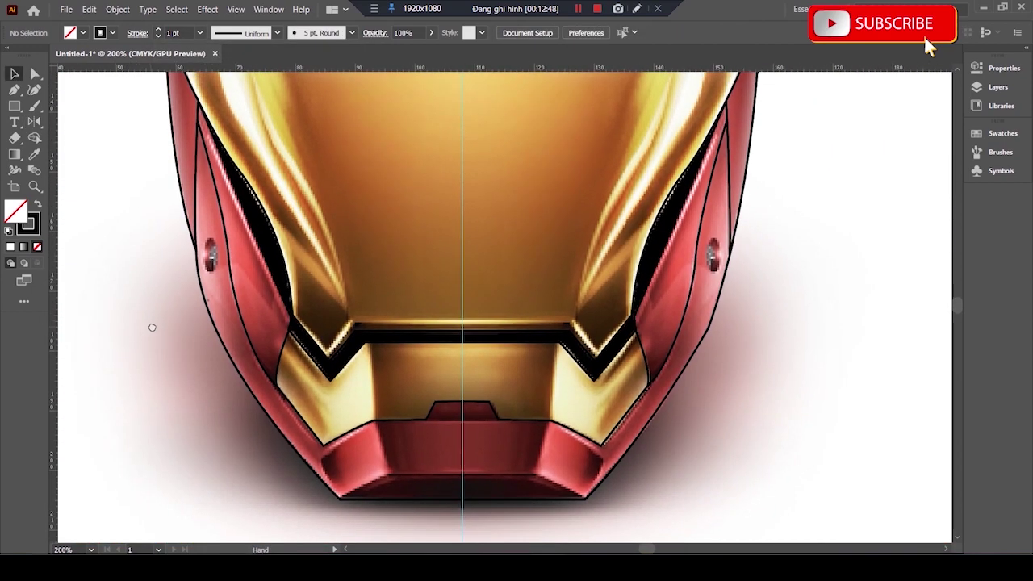
scroll(419, 298, up, 3)
click(413, 269)
key(p)
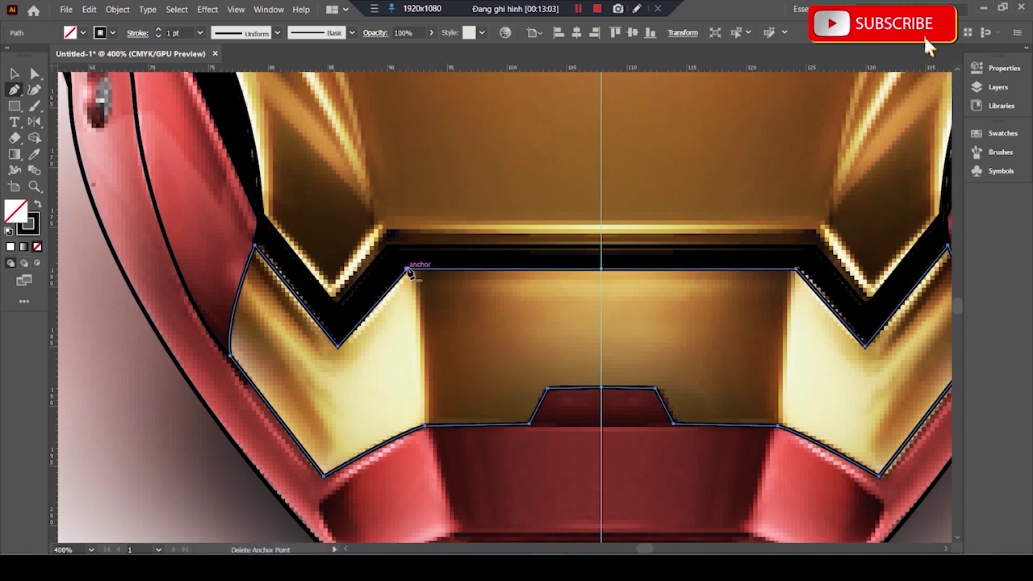
- Draw a three-anchor edge line across the lower chin bar below the mouth vent
key(ctrl+shift+a)
drag(414, 472, 395, 427)
key(v)
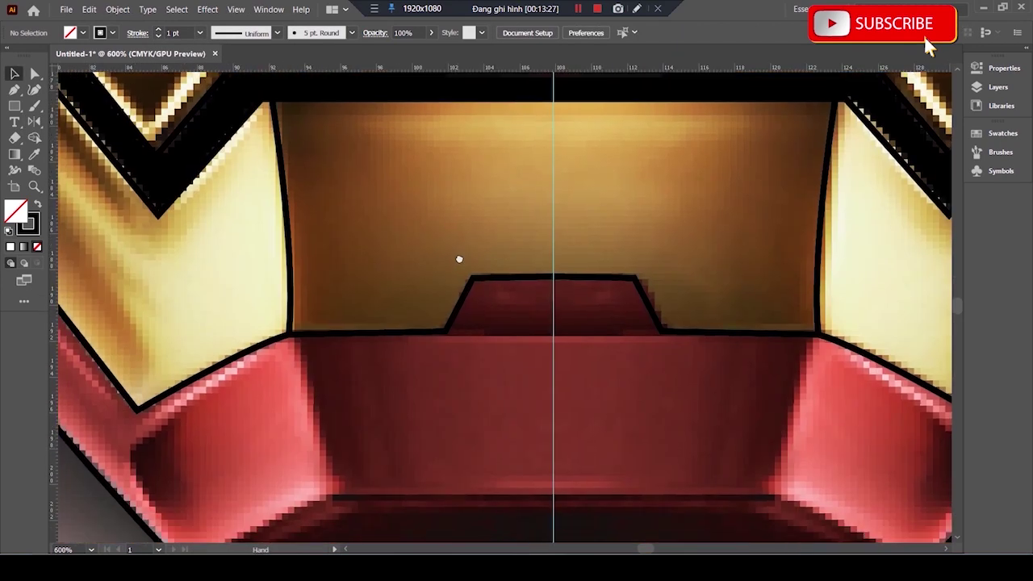
key(p)
click(444, 288)
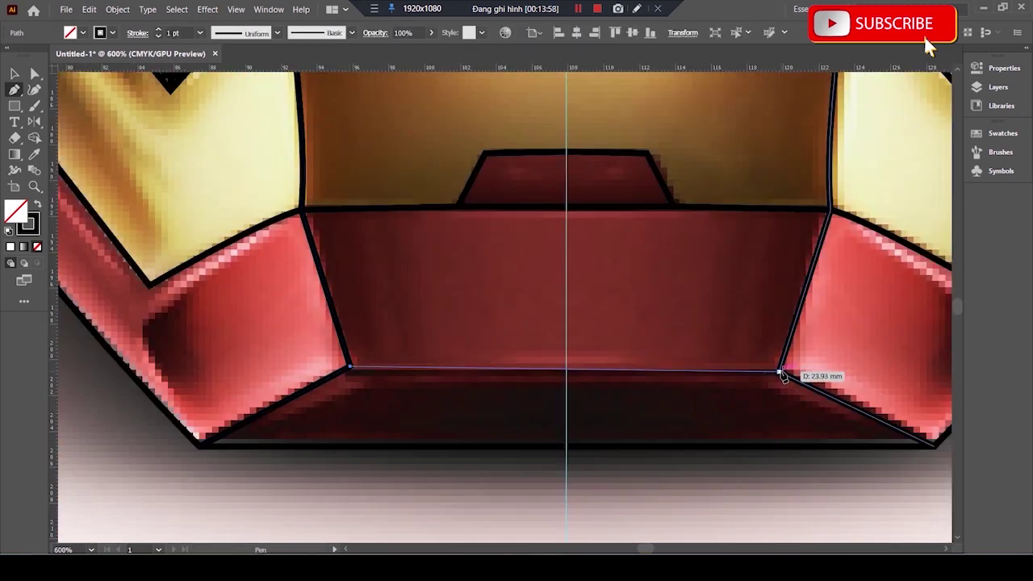
click(216, 348)
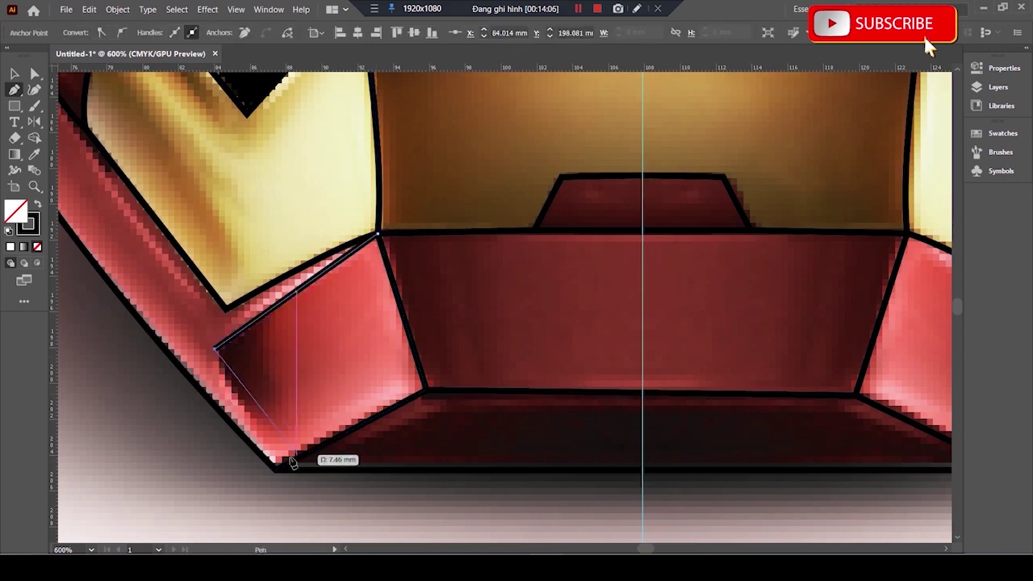
click(276, 462)
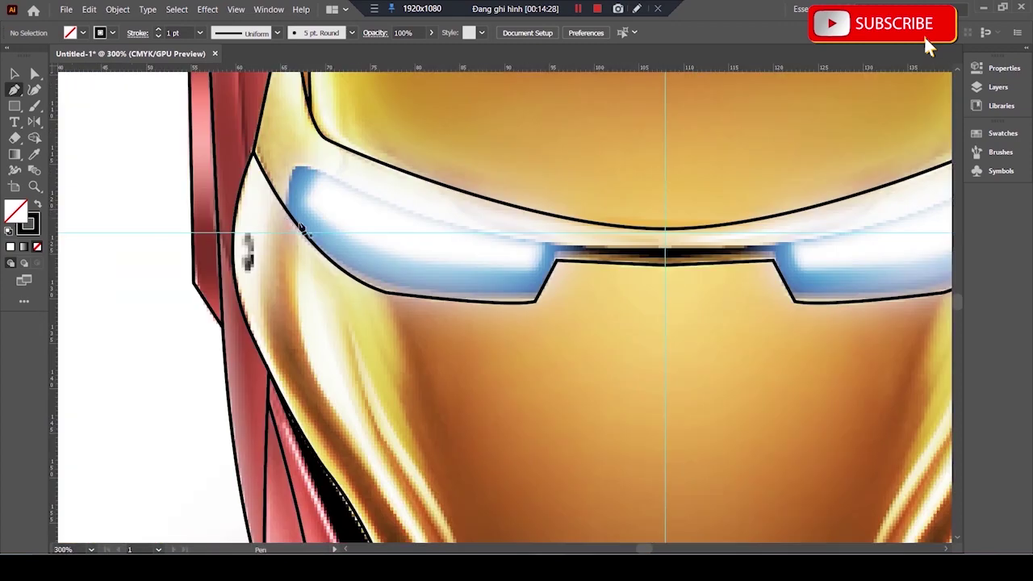
click(301, 227)
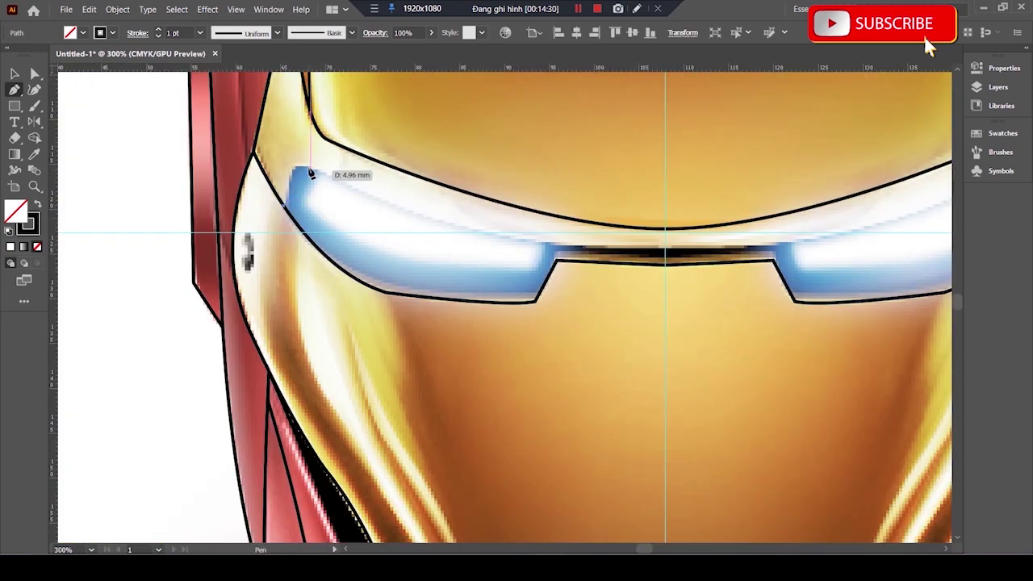
- Trace the left eye slit outline and reflect a vertical-axis copy onto the right eye
drag(335, 175, 551, 248)
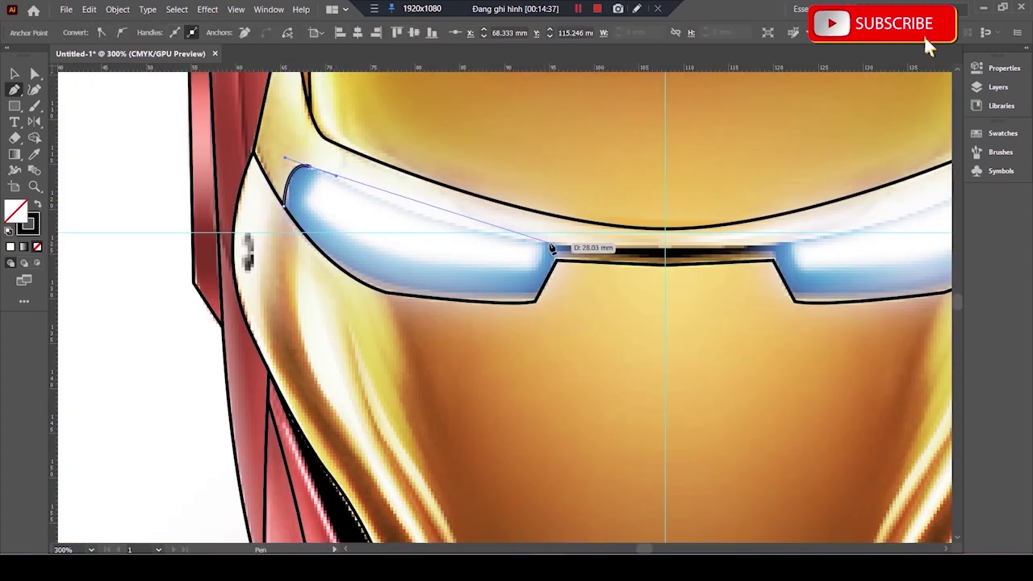
scroll(554, 250, up, 3)
click(562, 282)
scroll(641, 328, down, 3)
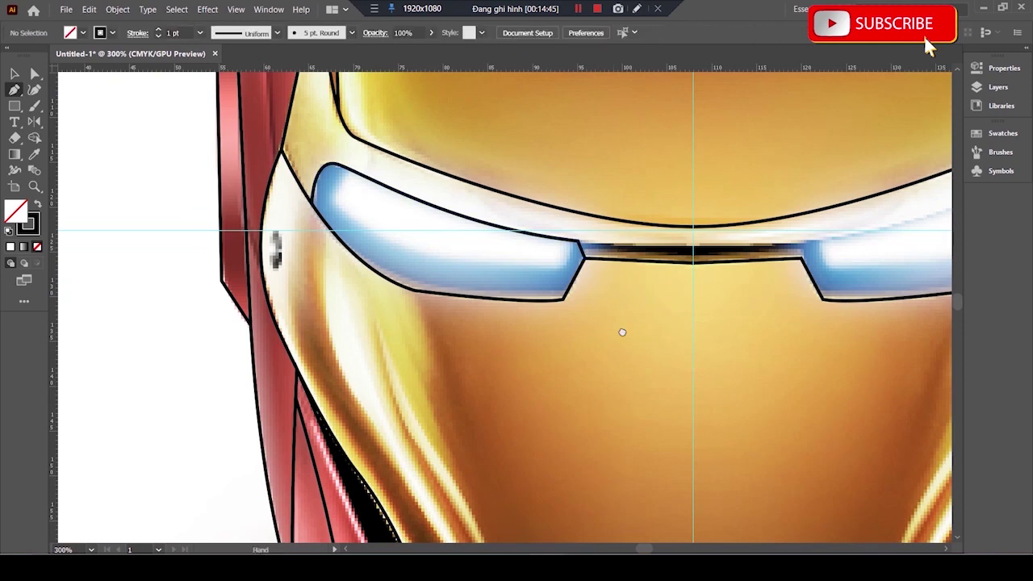
click(273, 255)
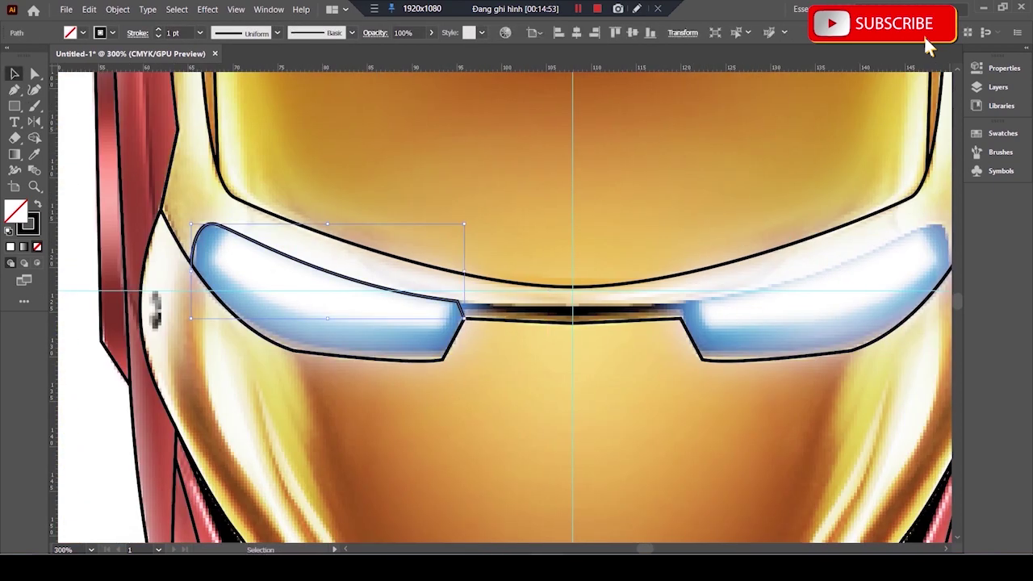
alt+click(572, 291)
click(196, 250)
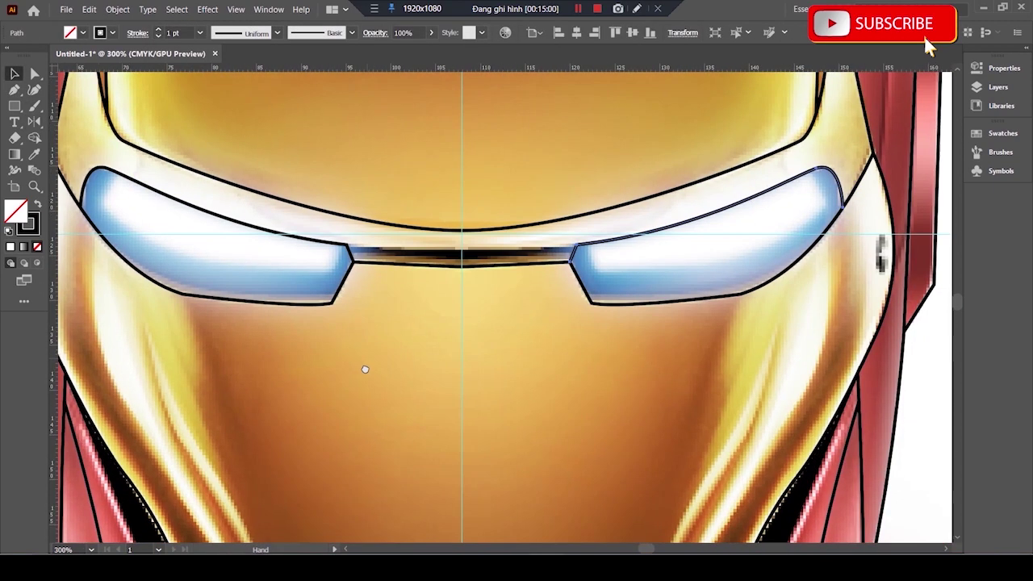
drag(364, 352, 394, 402)
key(ctrl+shift+a)
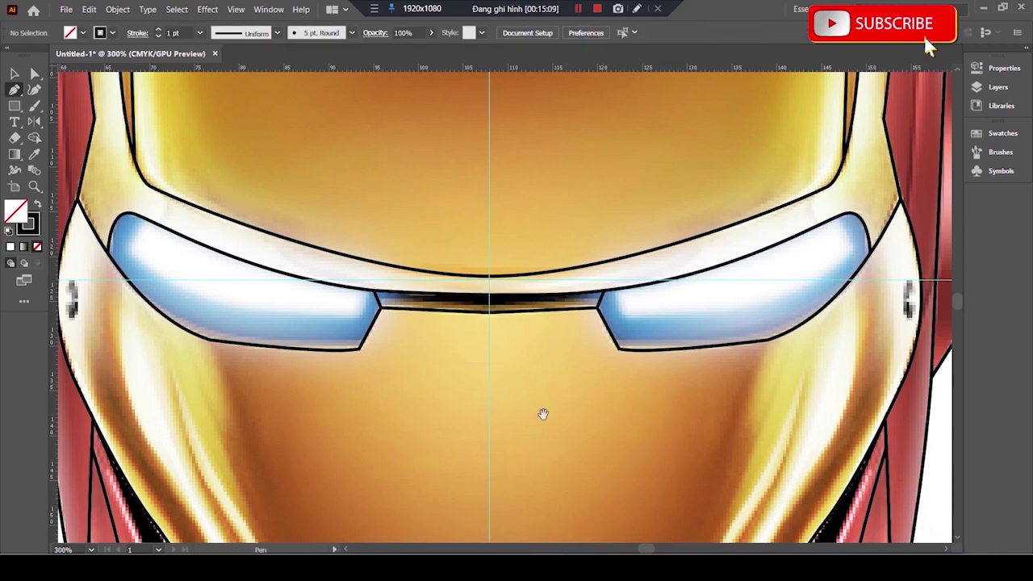
- Draw the short edge line across the top-right red brow panel
scroll(565, 385, down, 2)
scroll(392, 237, up, 3)
scroll(420, 363, up, 5)
scroll(463, 202, down, 2)
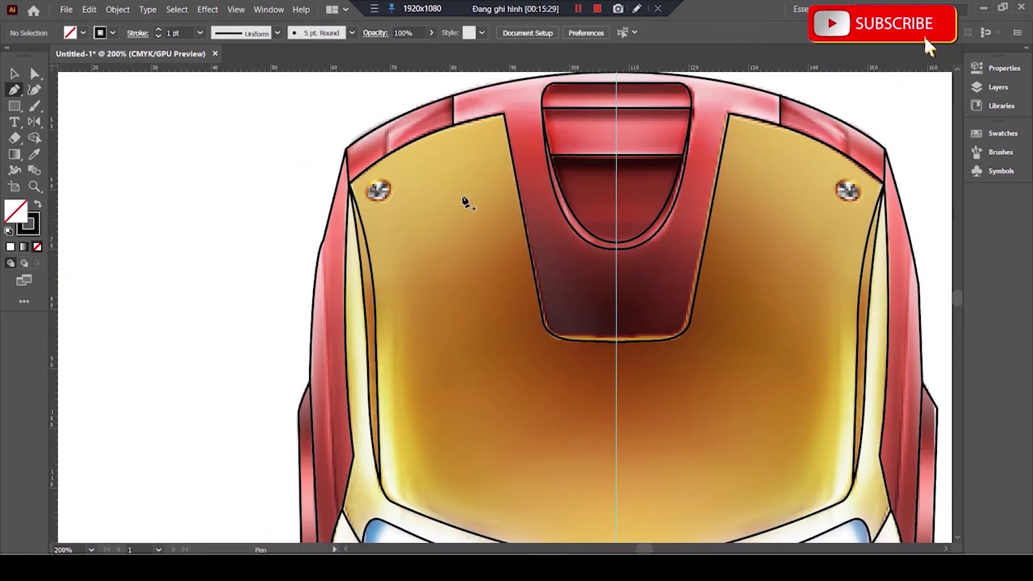
scroll(415, 422, up, 3)
scroll(466, 288, down, 3)
scroll(396, 160, up, 2)
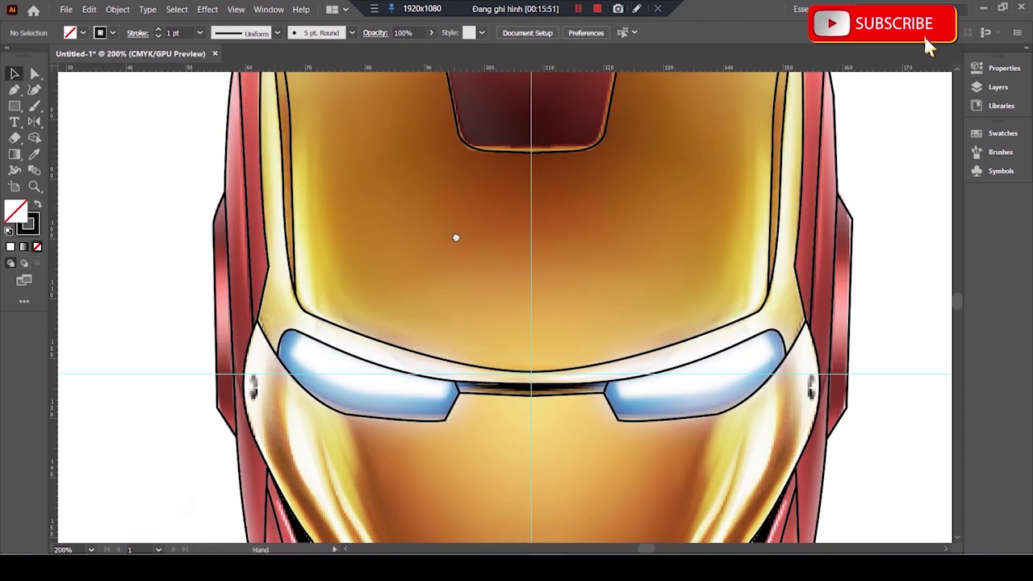
mouse_move(457, 237)
mouse_down()
mouse_move(473, 341)
mouse_move(394, 384)
mouse_up()
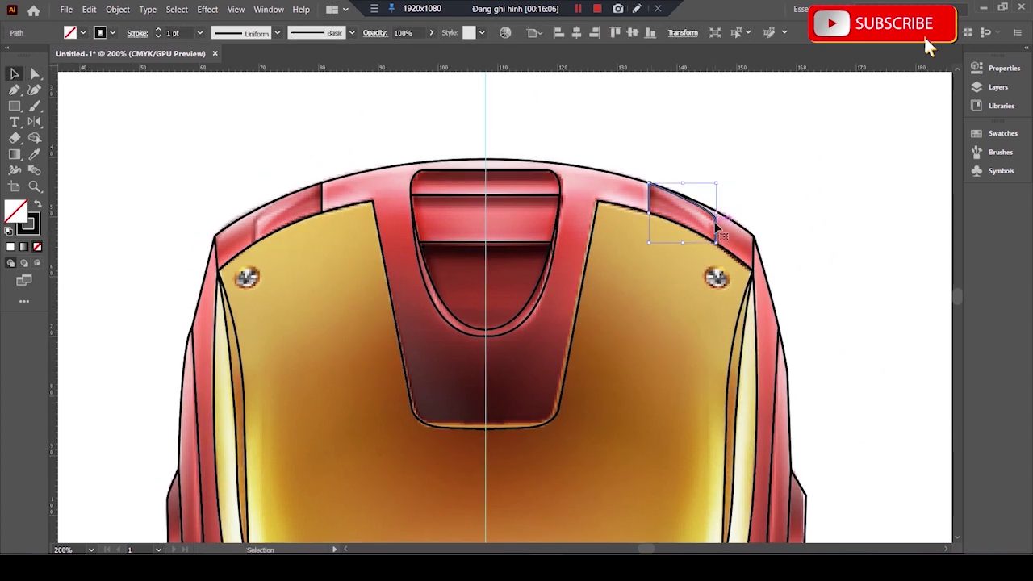
drag(714, 221, 721, 161)
- Reflect the brow panel line as a copy onto the left crown corner
key(o)
alt+click(485, 196)
click(172, 251)
alt+click(484, 196)
click(173, 251)
- Zoom out to fit the whole helmet and select the helmet reference image
drag(362, 450, 336, 287)
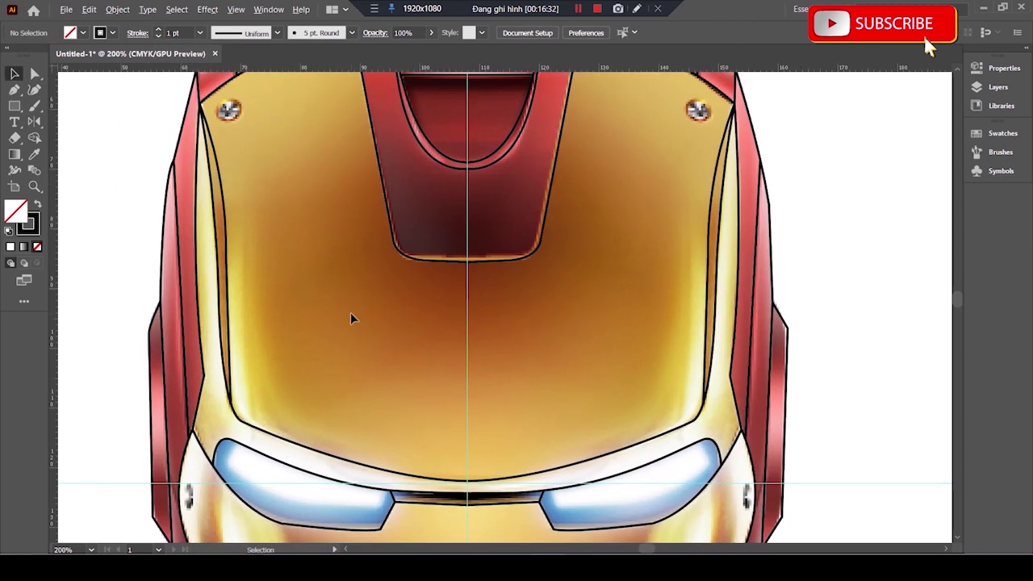
scroll(363, 373, down, 5)
scroll(352, 369, down, 2)
drag(408, 363, 401, 137)
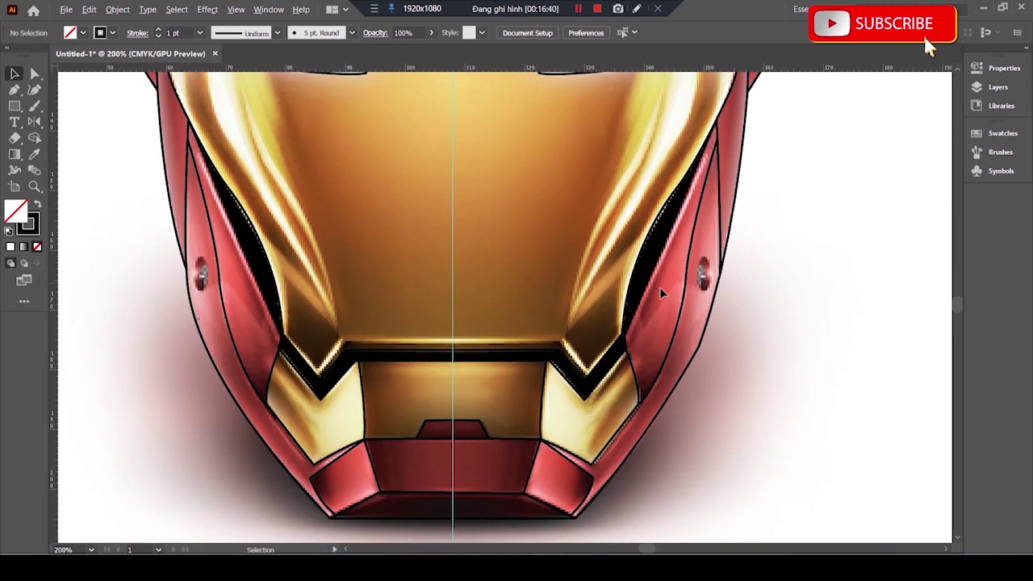
key(ctrl+1)
click(117, 8)
click(141, 104)
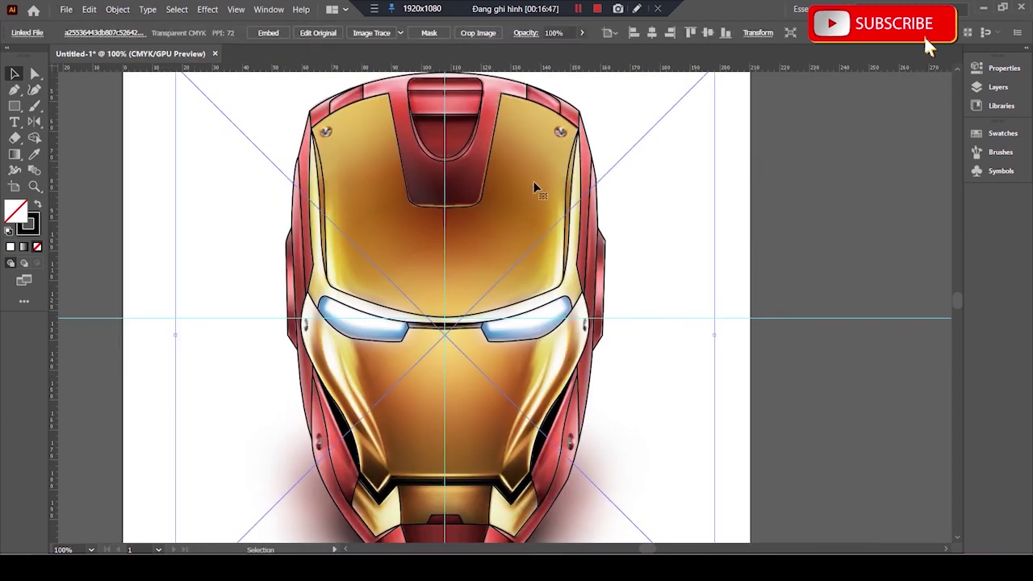
- Set the helmet reference image to 80% opacity and zoom in on the faceplate
text(80)
key(Return)
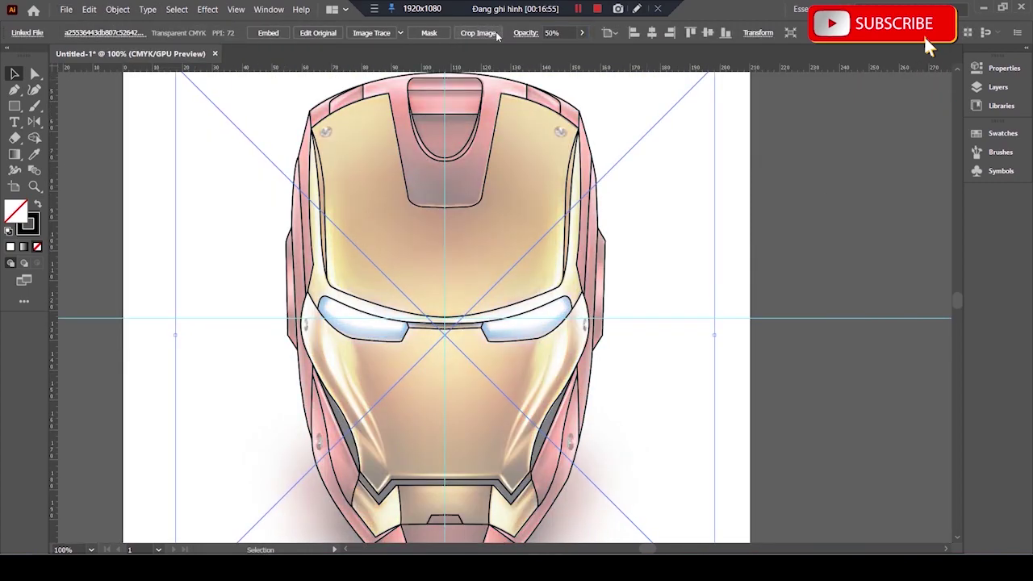
key(ctrl+2)
key(ctrl+plus)
mouse_move(422, 302)
mouse_down()
mouse_move(445, 147)
mouse_move(332, 258)
mouse_up()
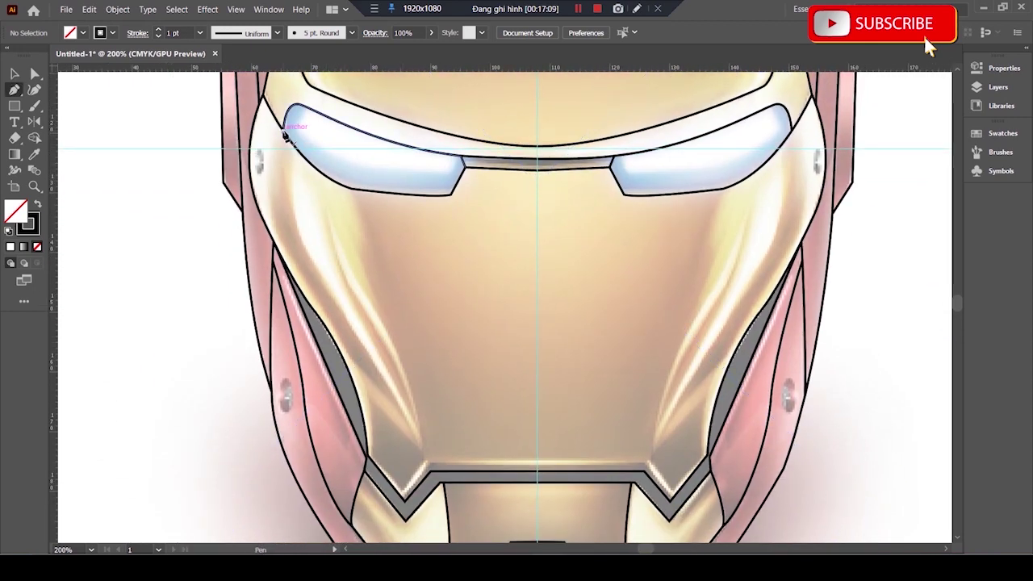
- Trace the thin sliver along the left faceplate edge down to a corner at the mouth band
key(p)
click(461, 156)
drag(284, 101, 296, 264)
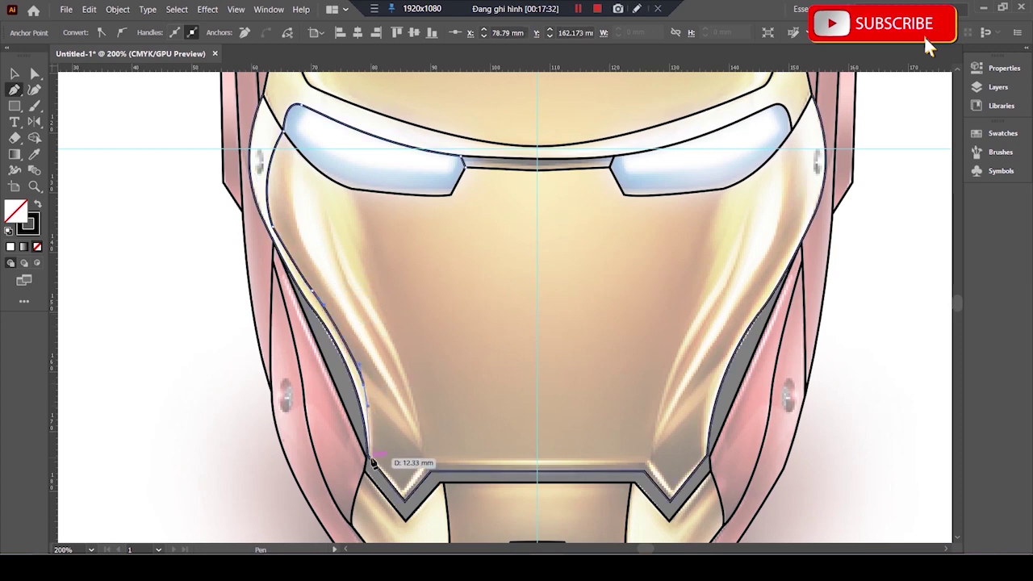
ctrl+click(362, 490)
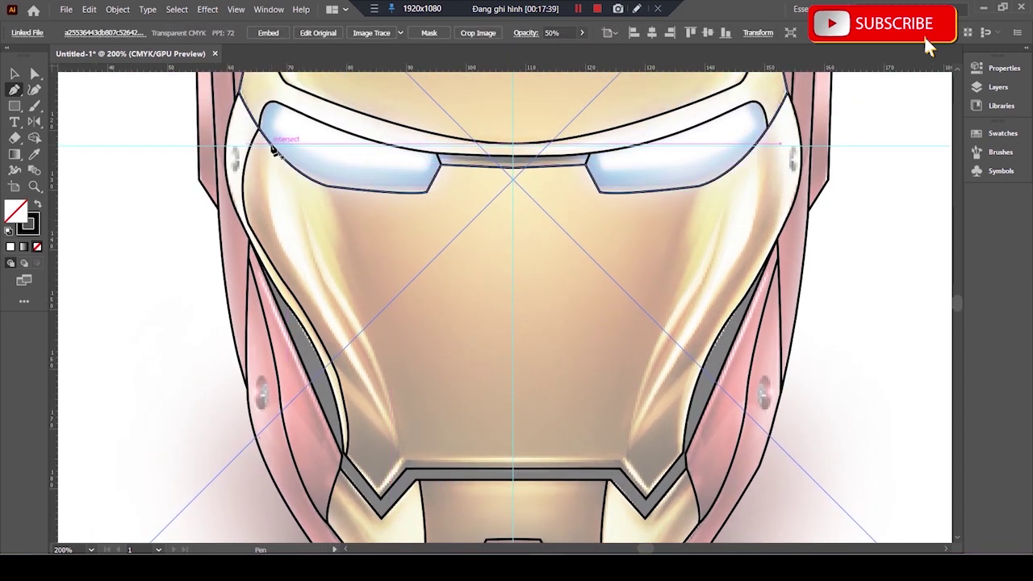
drag(275, 148, 280, 246)
drag(341, 326, 321, 260)
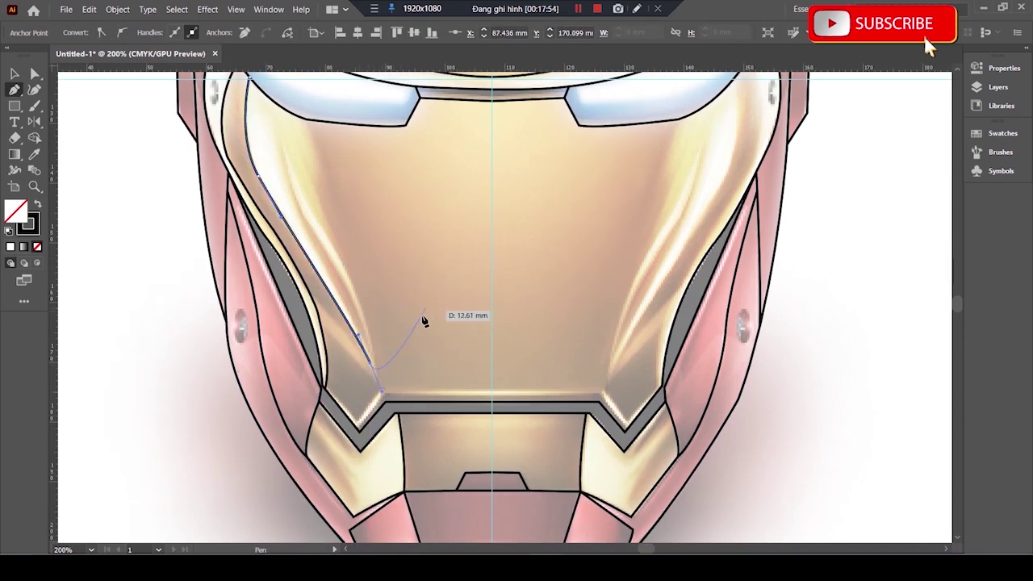
mouse_move(311, 295)
mouse_down()
mouse_move(327, 264)
mouse_move(399, 364)
mouse_up()
click(397, 364)
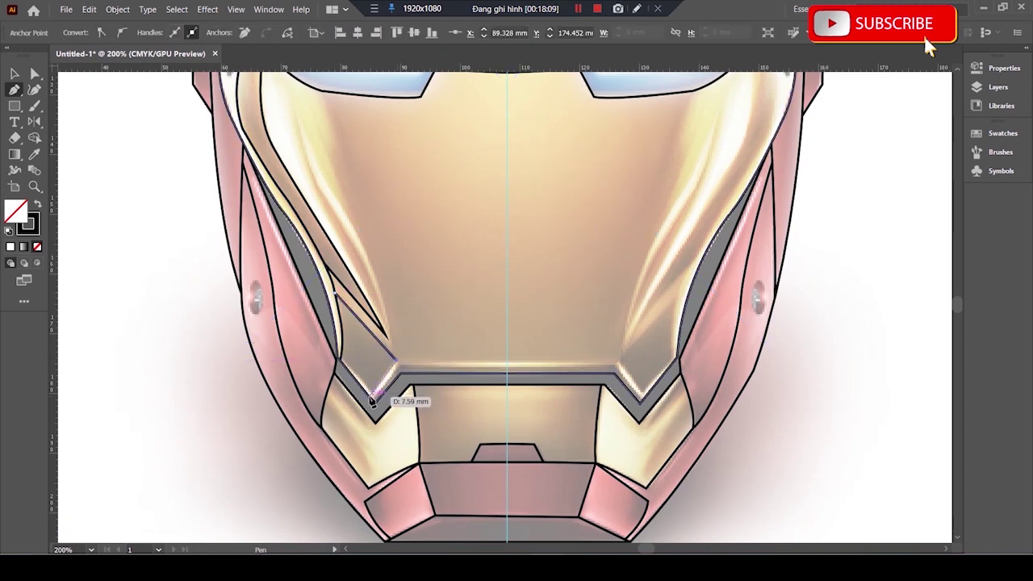
click(348, 356)
scroll(463, 322, up, 5)
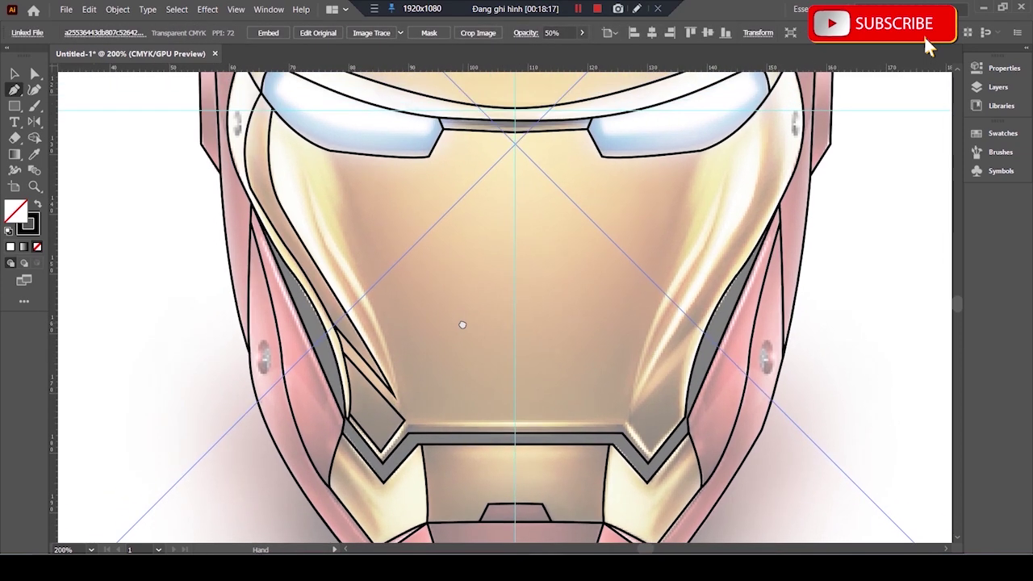
- Add a short line inside the left cheek, then deselect and reselect the sliver path
drag(308, 184, 375, 294)
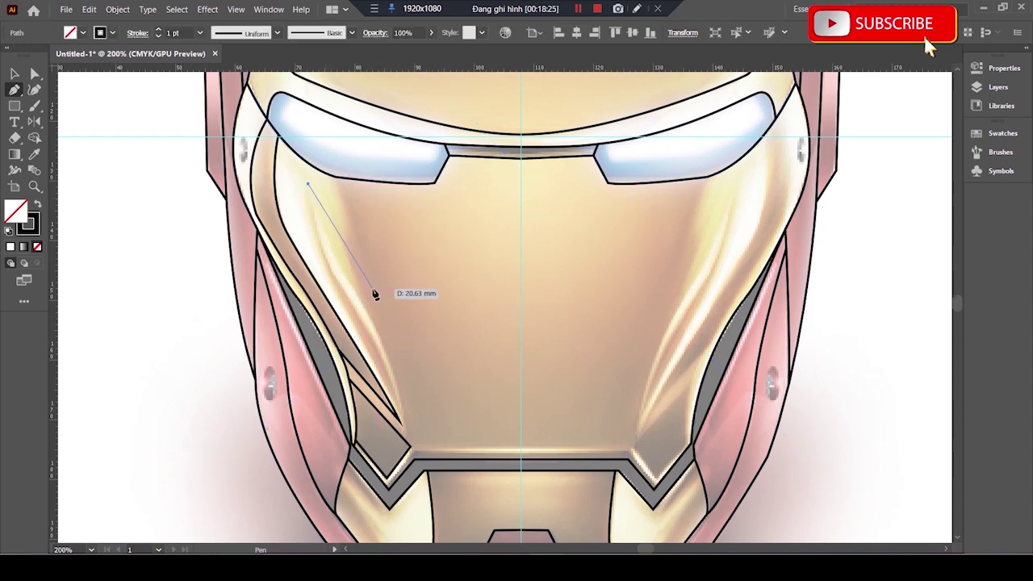
ctrl+click(337, 294)
scroll(336, 295, down, 2)
scroll(336, 294, right, 4)
key(v)
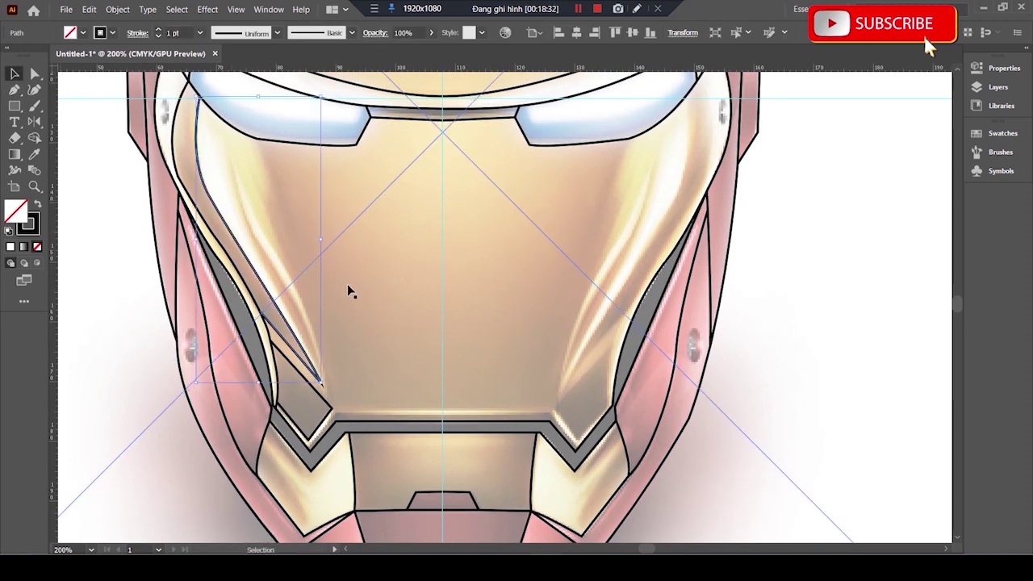
click(242, 252)
key(ctrl+shift+a)
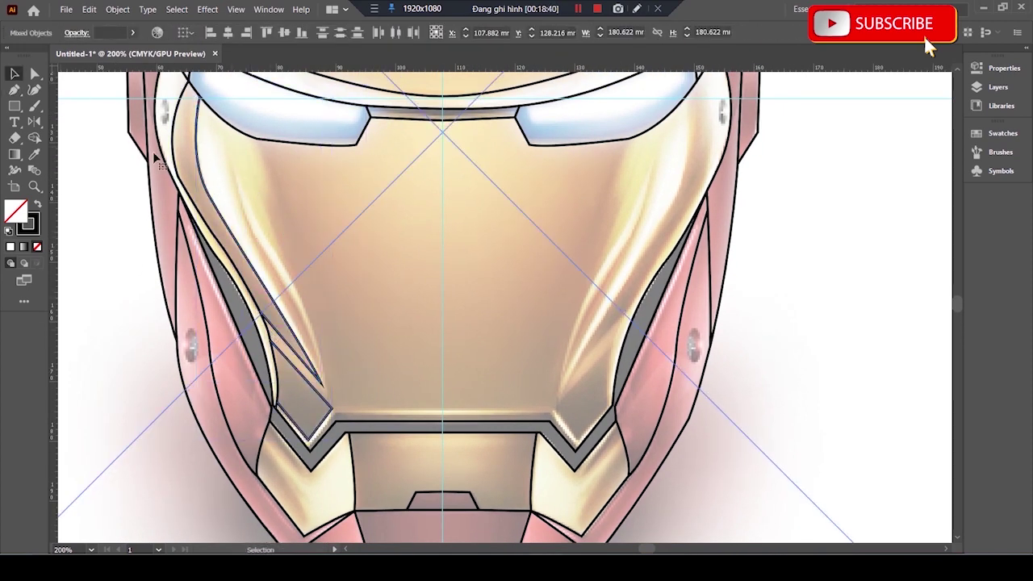
scroll(253, 303, up, 2)
scroll(253, 302, left, 2)
click(256, 179)
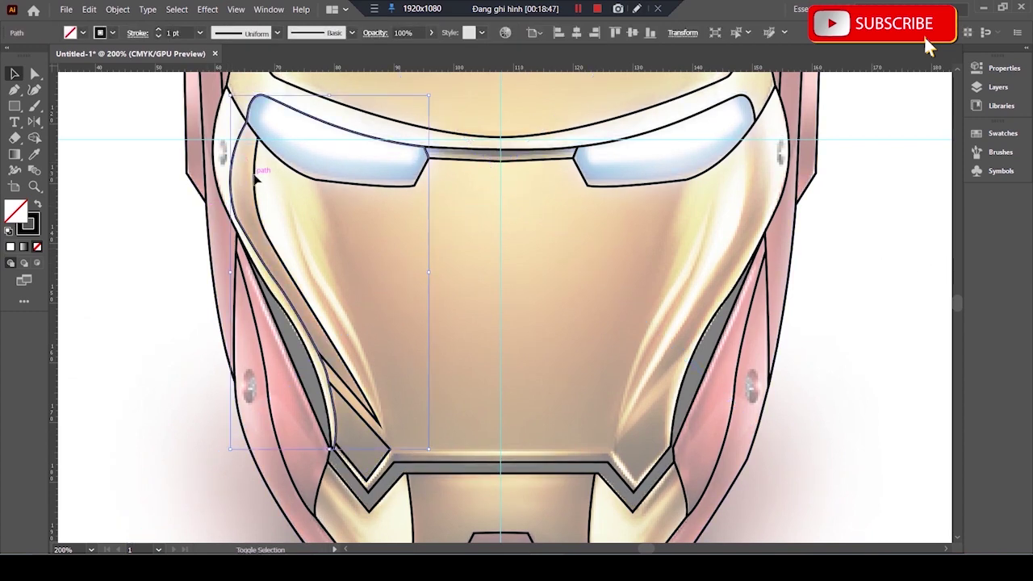
- Move the reference image beside the helmet line drawing and clear the selection
key(ctrl+1)
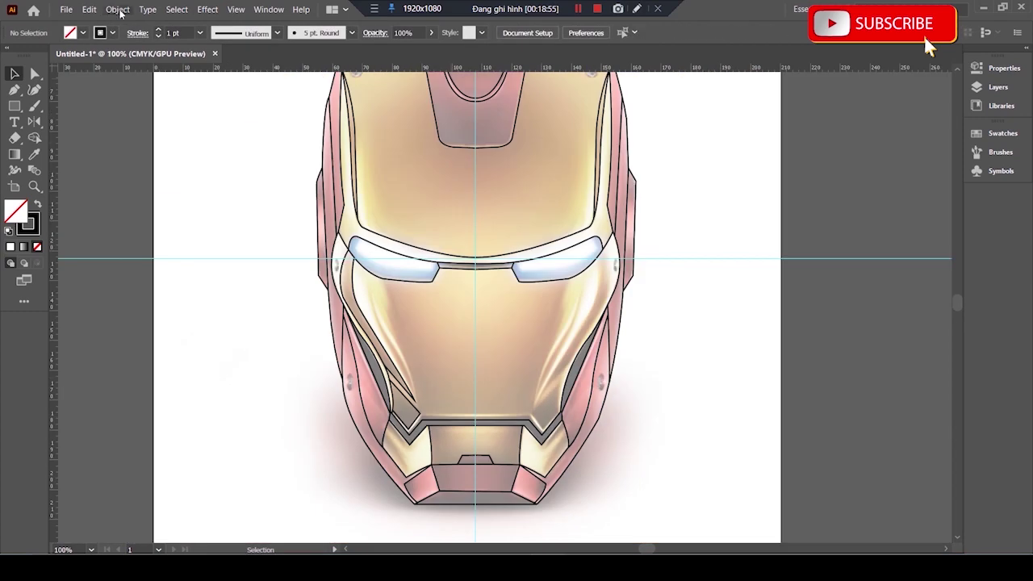
click(117, 9)
click(146, 113)
mouse_move(549, 184)
mouse_down()
mouse_move(797, 185)
mouse_move(525, 196)
mouse_up()
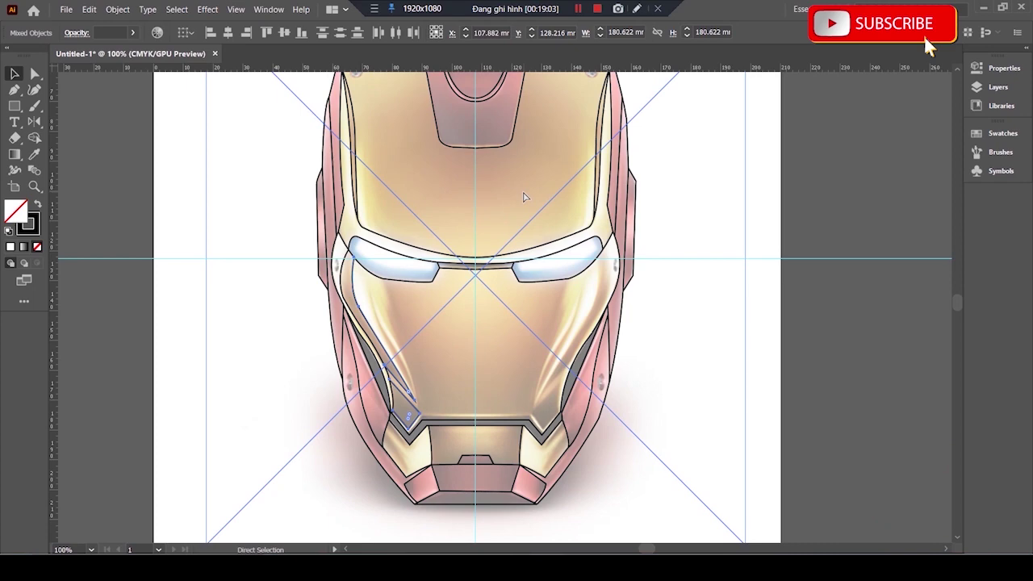
key(ctrl+shift+a)
scroll(329, 215, up, 3)
scroll(330, 214, down, 1)
scroll(644, 257, down, 2)
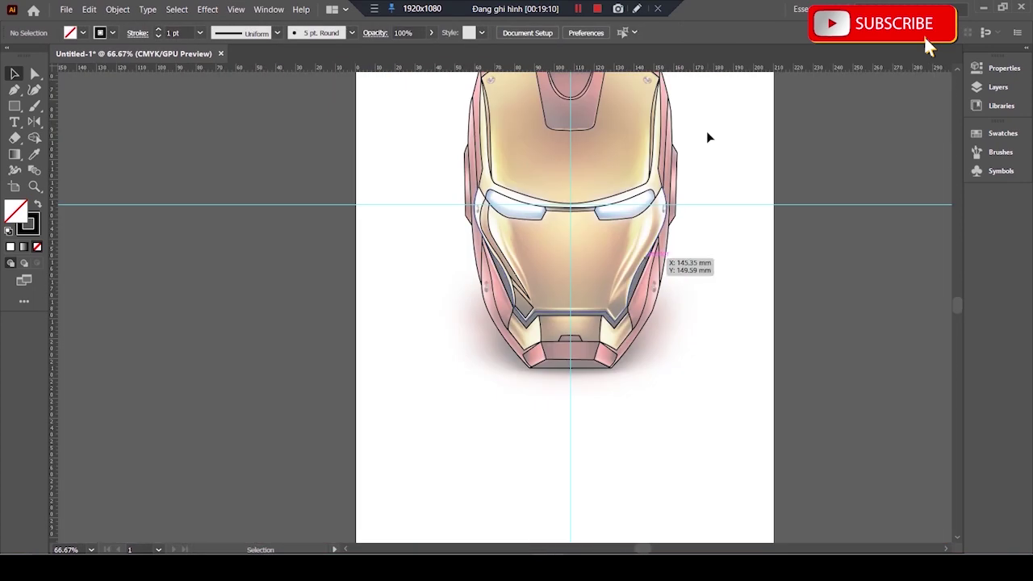
- Shift the reference image back into place, then view the artboard at actual size
click(117, 9)
click(145, 113)
mouse_move(606, 157)
mouse_down()
mouse_move(359, 223)
mouse_move(422, 247)
mouse_up()
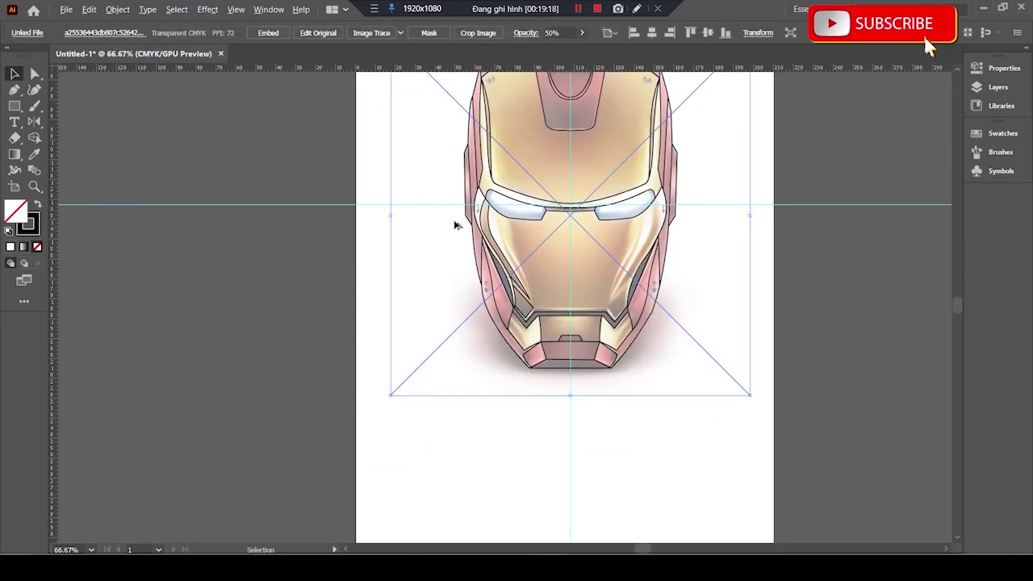
scroll(347, 283, up, 3)
key(ctrl+0)
key(ctrl+1)
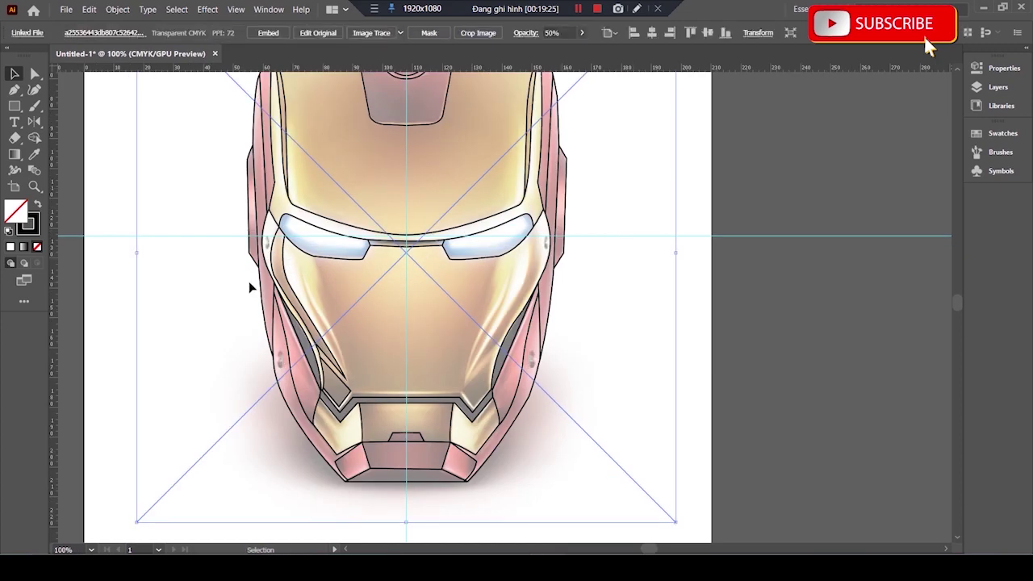
- Reflect the left cheek sliver as a mirrored copy on the faceplate's right side
click(275, 266)
scroll(274, 266, up, 3)
scroll(498, 446, down, 5)
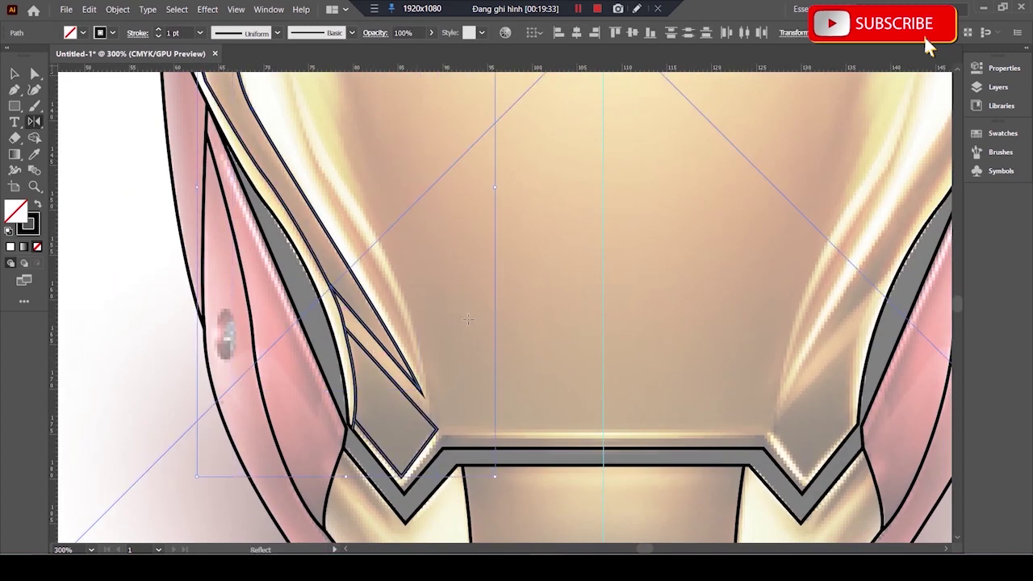
scroll(467, 322, up, 5)
scroll(506, 246, up, 1)
key(o)
alt+click(507, 246)
click(260, 251)
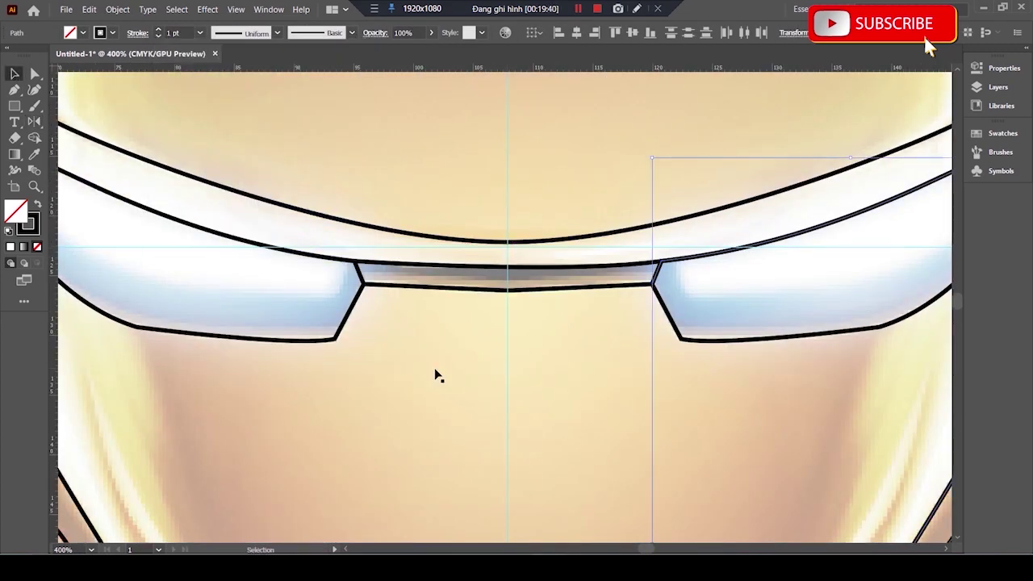
- Bring the mouth band into view and close its top edge
key(ctrl+minus)
key(ctrl+minus)
scroll(328, 254, up, 2)
drag(544, 392, 499, 354)
drag(267, 152, 229, 123)
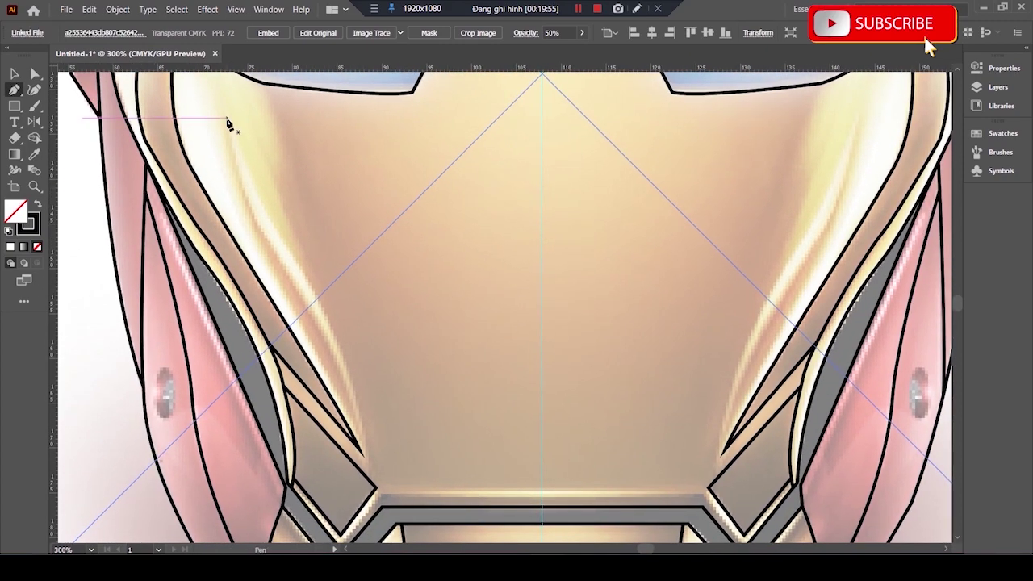
drag(683, 481, 571, 305)
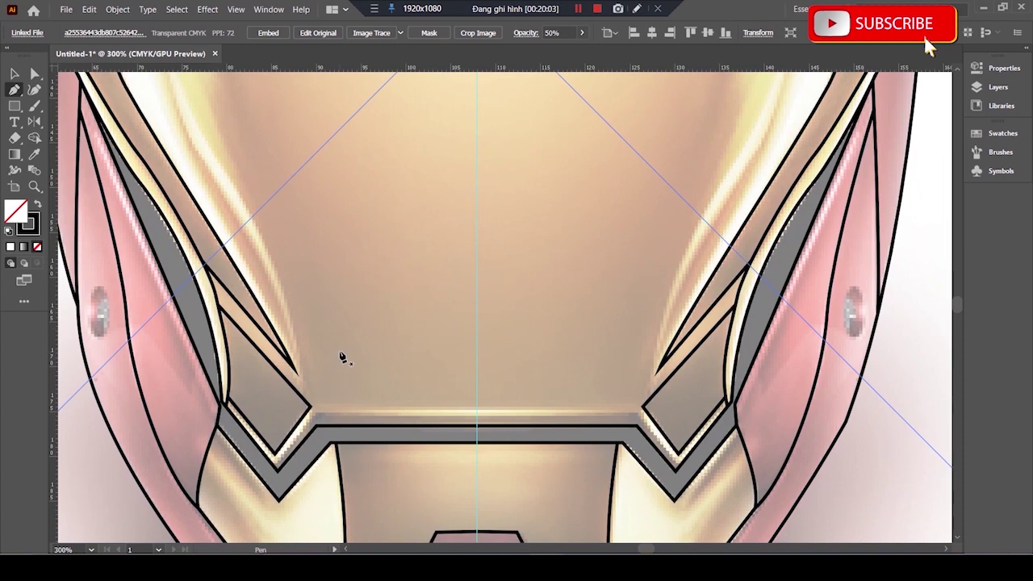
drag(424, 358, 438, 346)
click(655, 396)
- Deselect the thin triangular path and select the mouth band path
scroll(484, 363, up, 2)
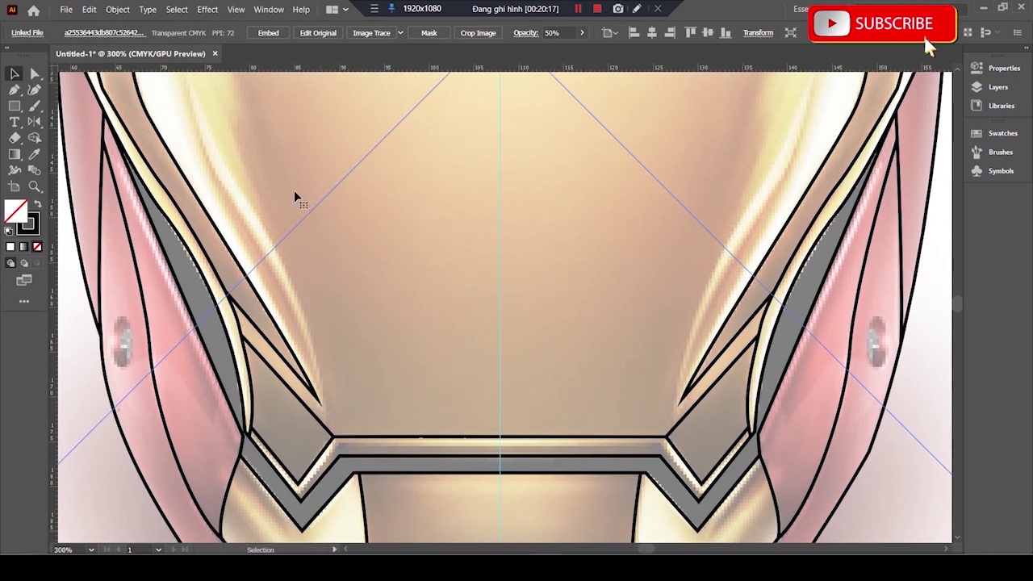
scroll(284, 428, up, 2)
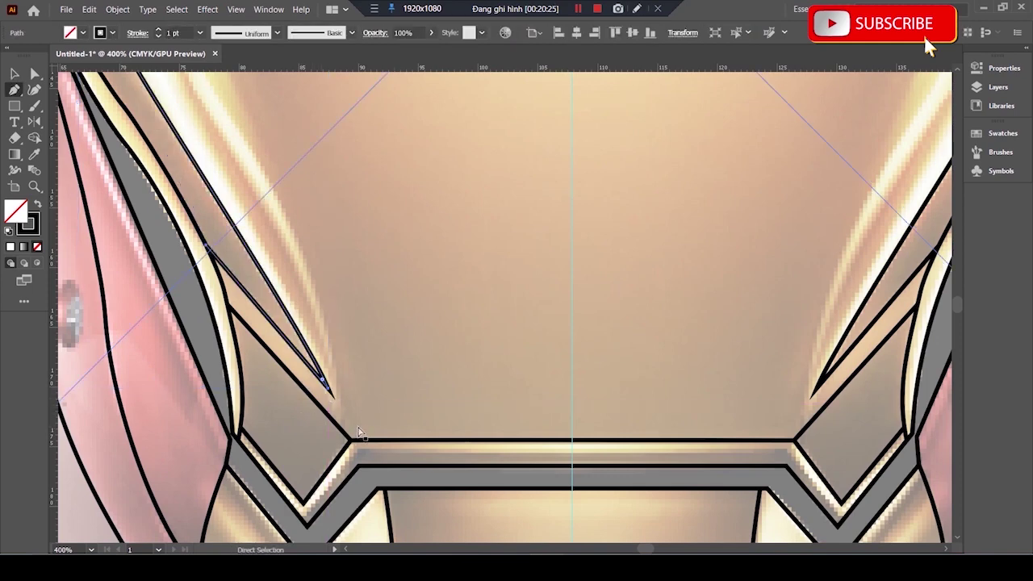
ctrl+click(352, 458)
scroll(704, 395, right, 3)
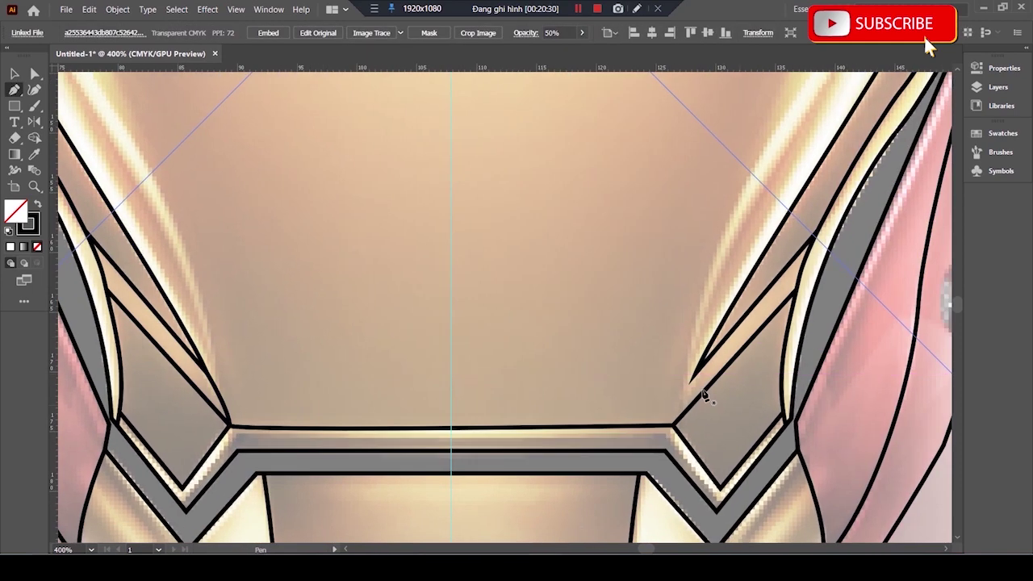
click(13, 71)
click(404, 369)
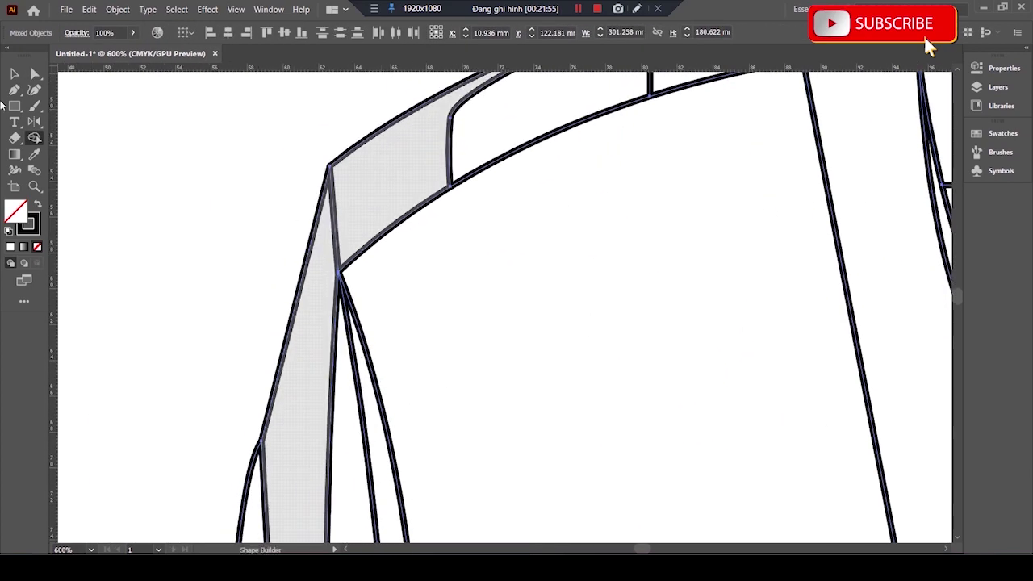
- Select the helmet's left diagonal outline
click(325, 196)
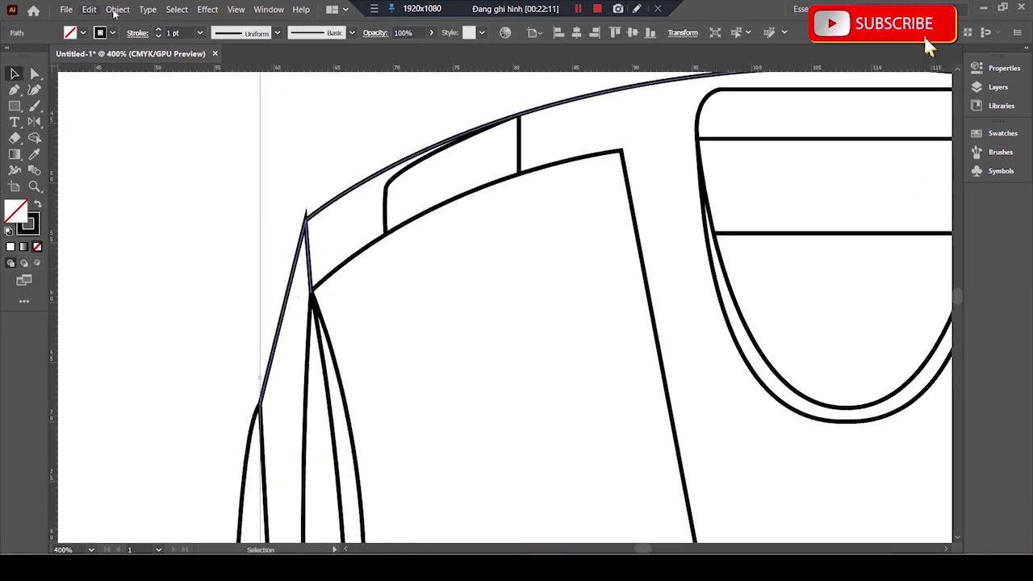
- Check the stroke weight options and position the Gradient panel beside the vent rectangle
click(137, 32)
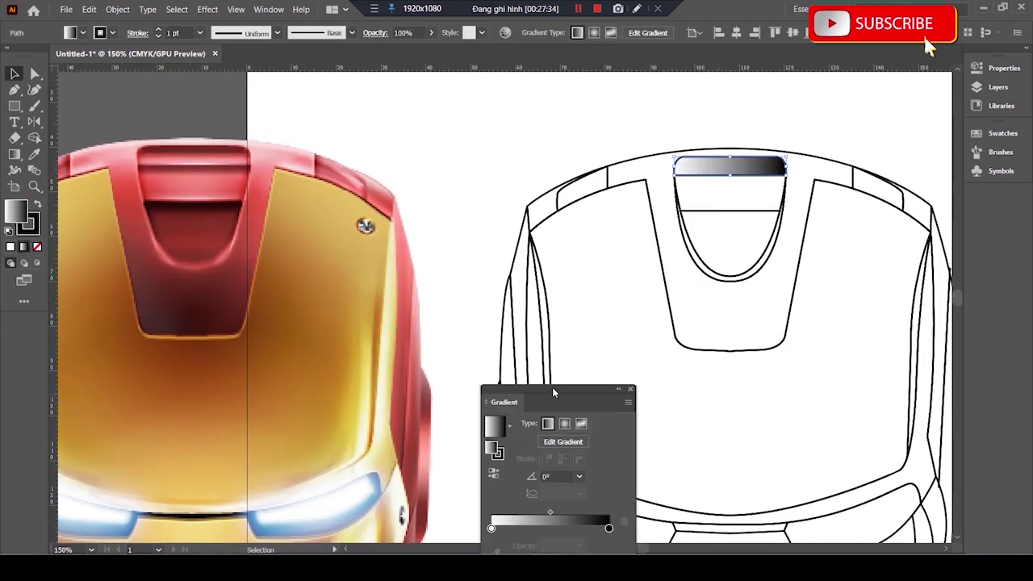
drag(554, 392, 822, 111)
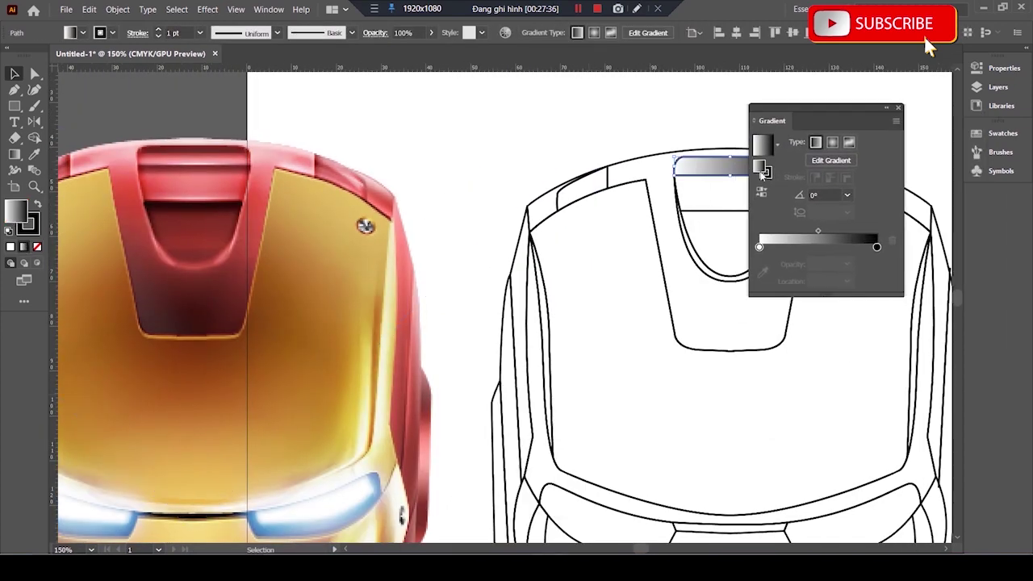
- Make the gradient's left end red and try magenta, dark red, then bright red for the right end
double_click(759, 247)
click(798, 292)
click(704, 295)
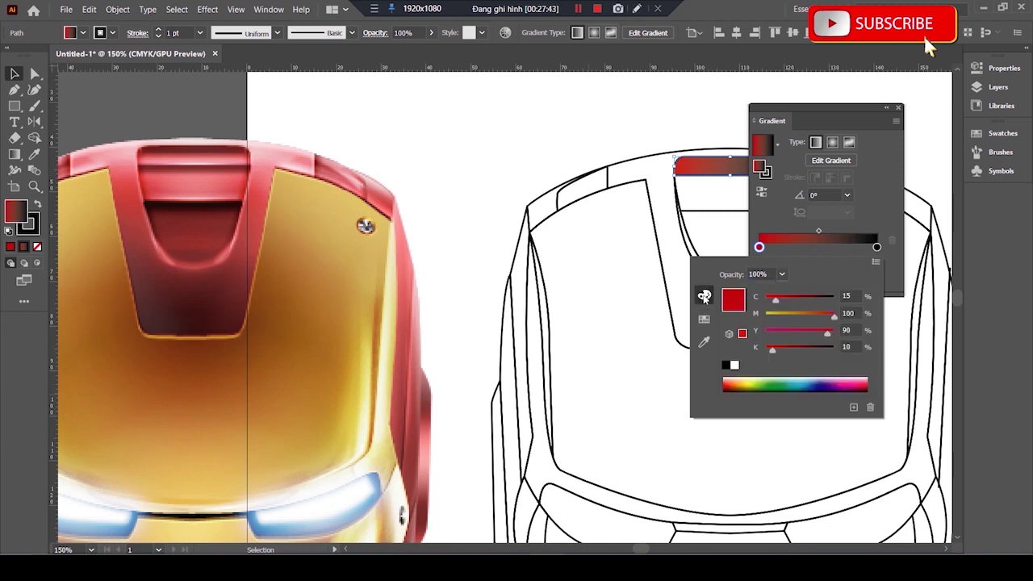
double_click(876, 247)
click(704, 318)
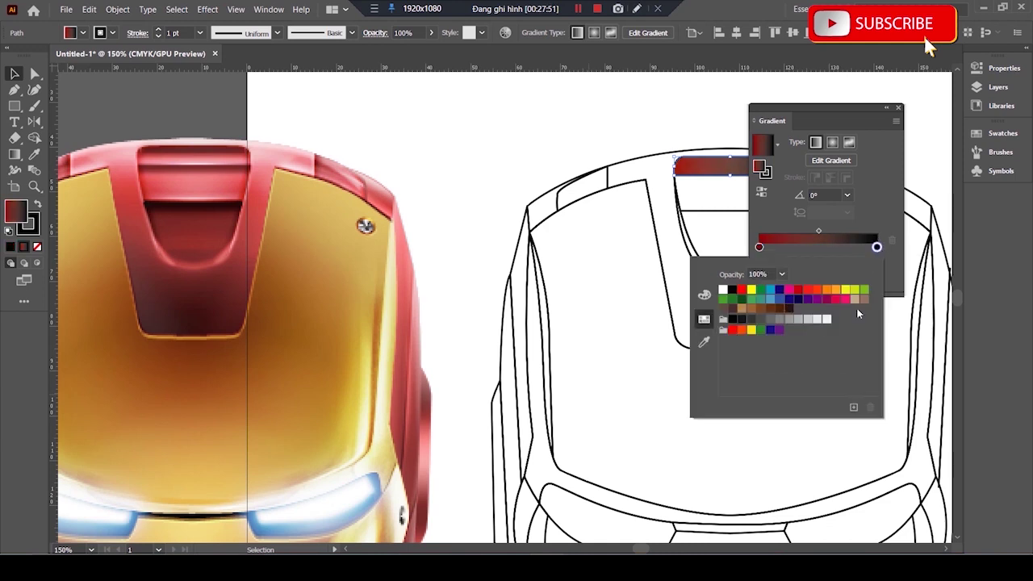
click(788, 289)
click(705, 295)
drag(834, 313, 831, 316)
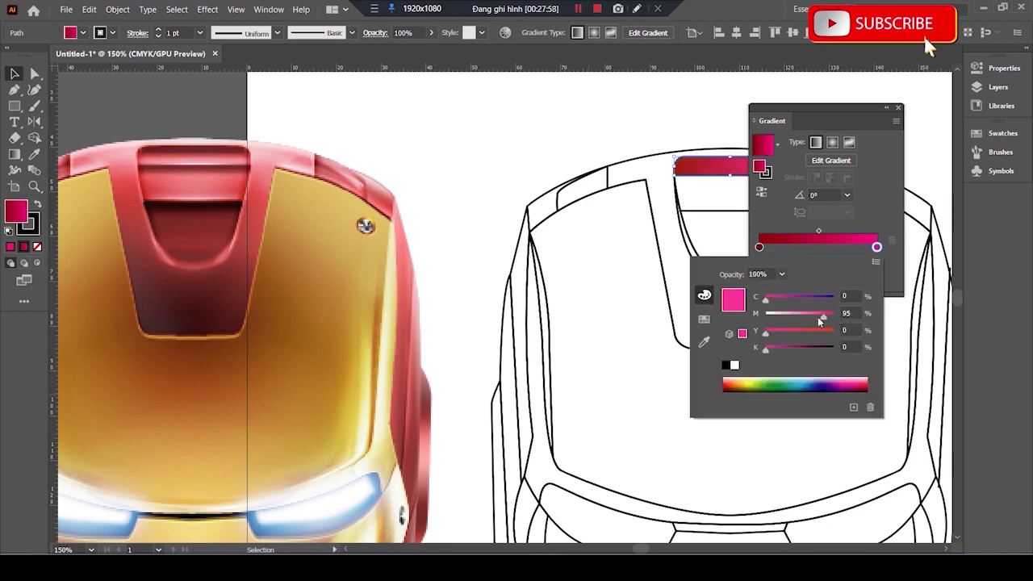
click(705, 319)
click(797, 299)
click(705, 295)
click(705, 318)
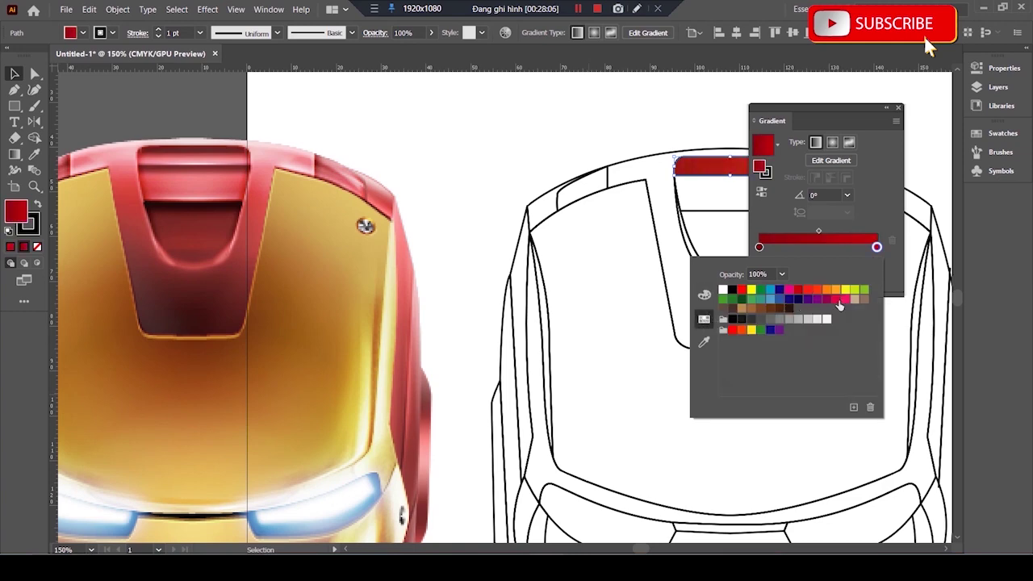
click(807, 289)
click(704, 296)
click(705, 318)
- Pick a pink colour, reapply the red gradient, and set the right end to light pink
double_click(15, 211)
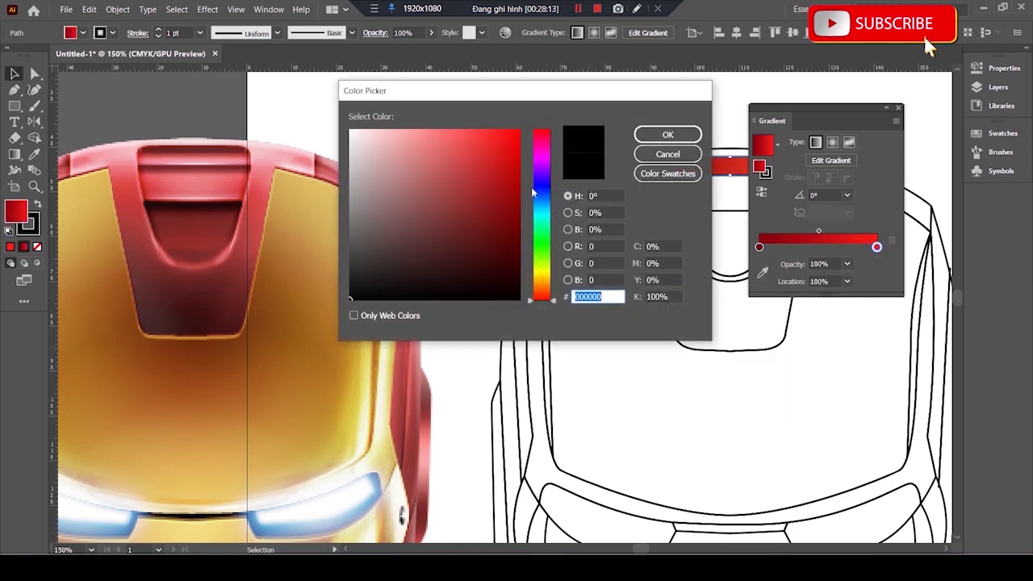
click(417, 122)
click(667, 134)
click(818, 223)
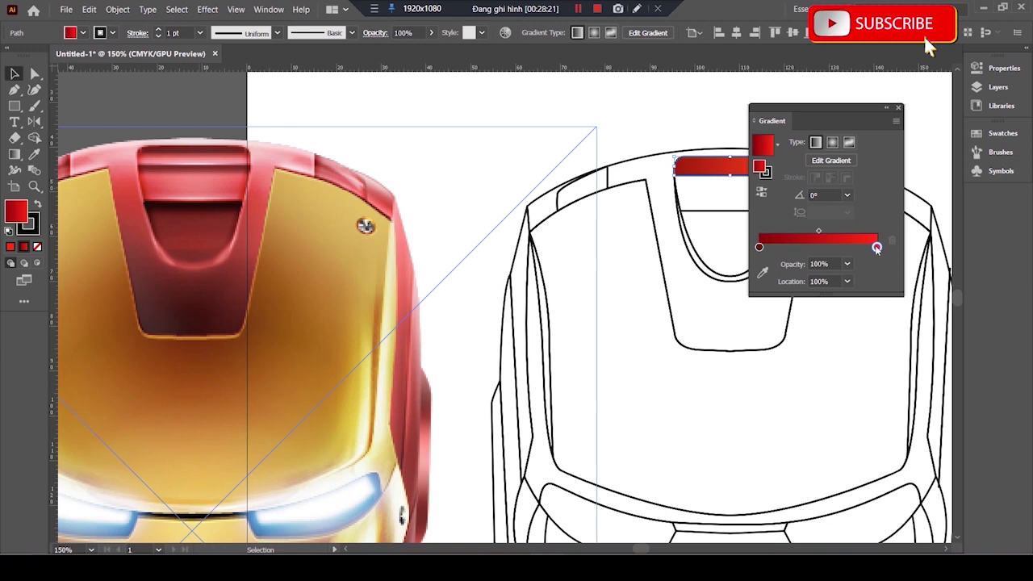
double_click(876, 246)
click(704, 296)
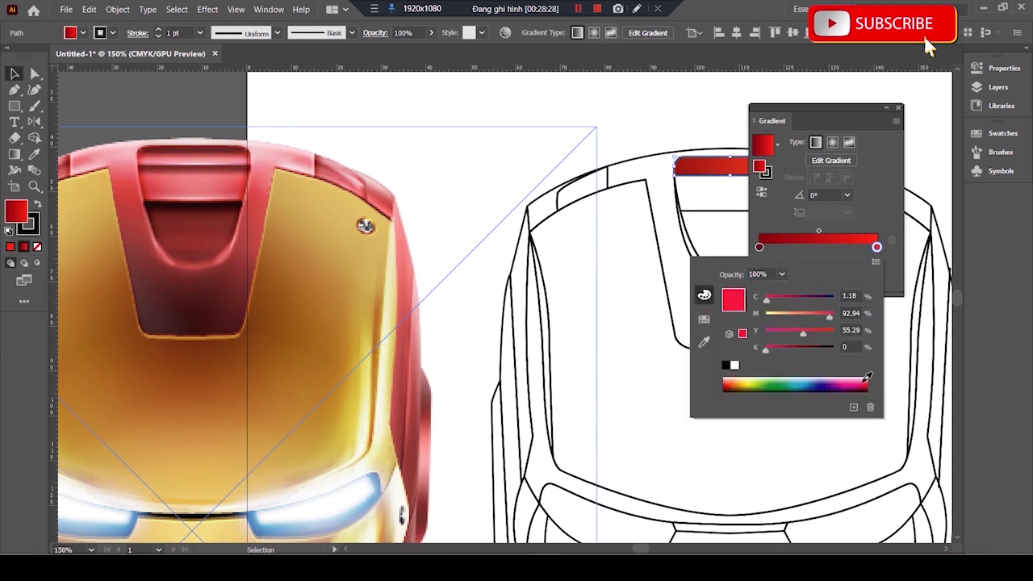
click(726, 377)
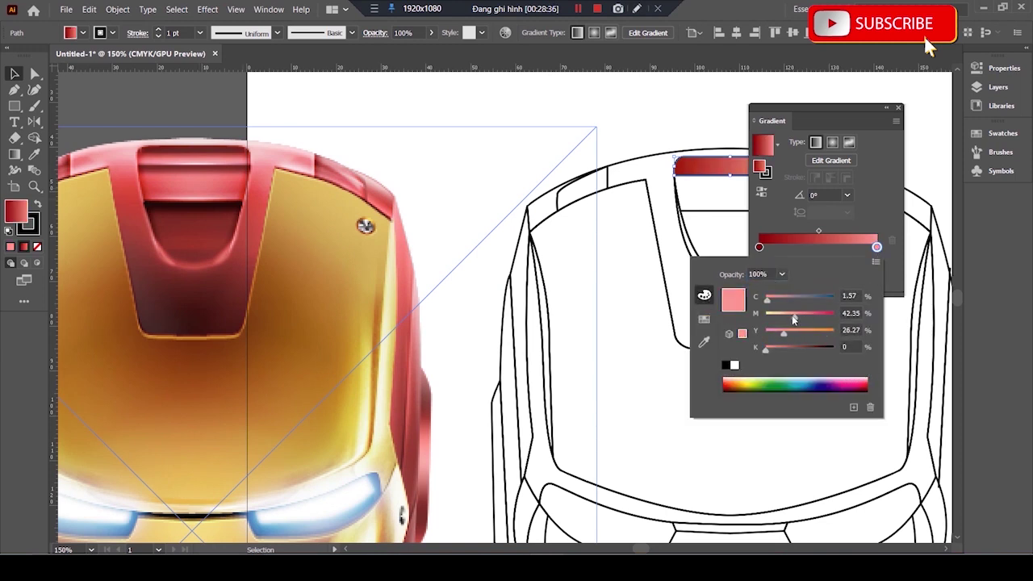
- Add a red middle stop to the gradient
click(820, 246)
double_click(821, 246)
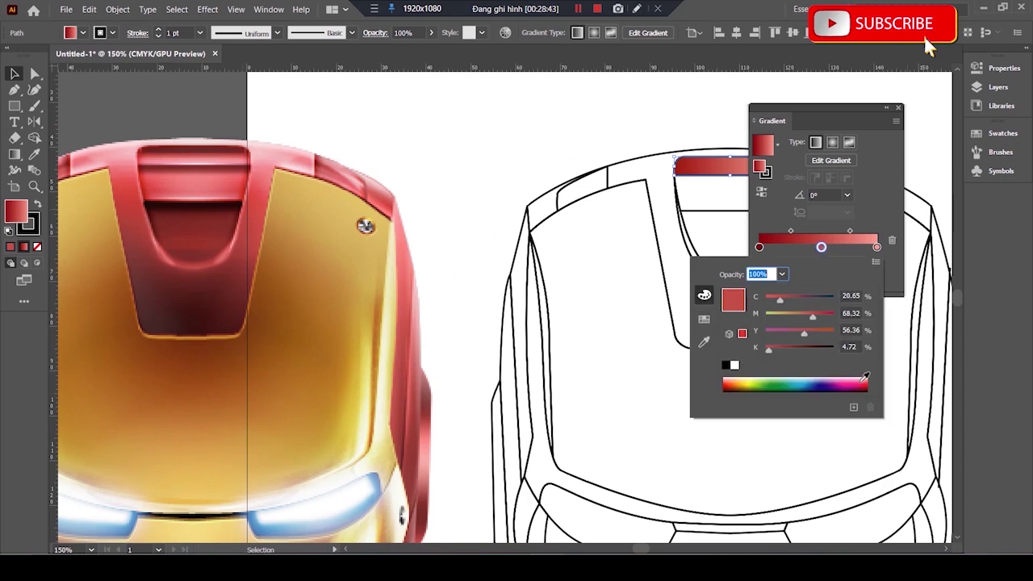
click(725, 365)
click(703, 318)
click(755, 295)
- Darken the top vent strip's left gradient stop to dark red with cyan 55
mouse_move(698, 113)
mouse_down()
mouse_move(604, 123)
mouse_move(638, 200)
mouse_move(638, 254)
mouse_up()
key(g)
scroll(641, 162, up, 4)
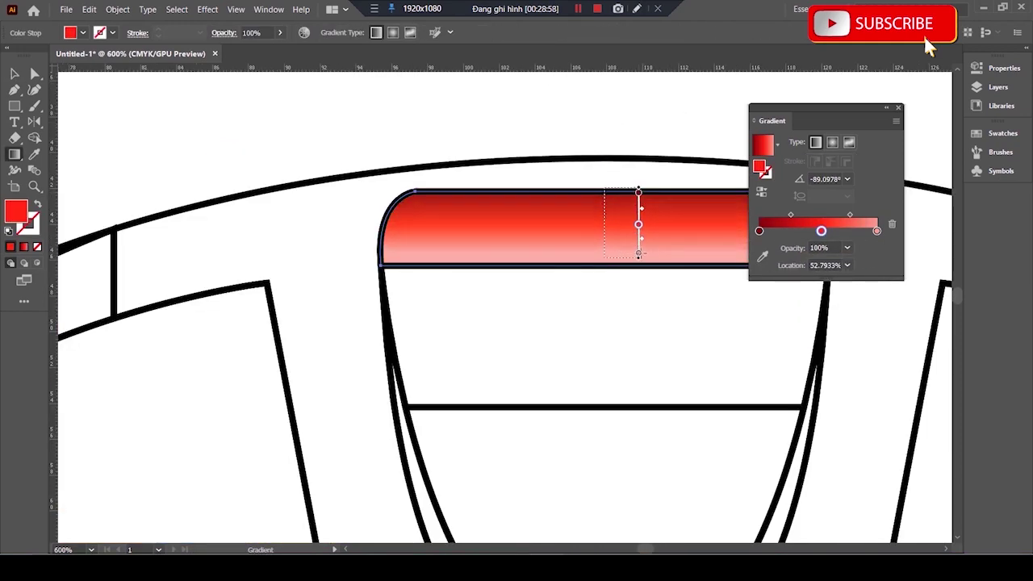
scroll(648, 175, down, 5)
scroll(707, 228, up, 3)
double_click(758, 231)
click(703, 279)
drag(794, 282, 806, 284)
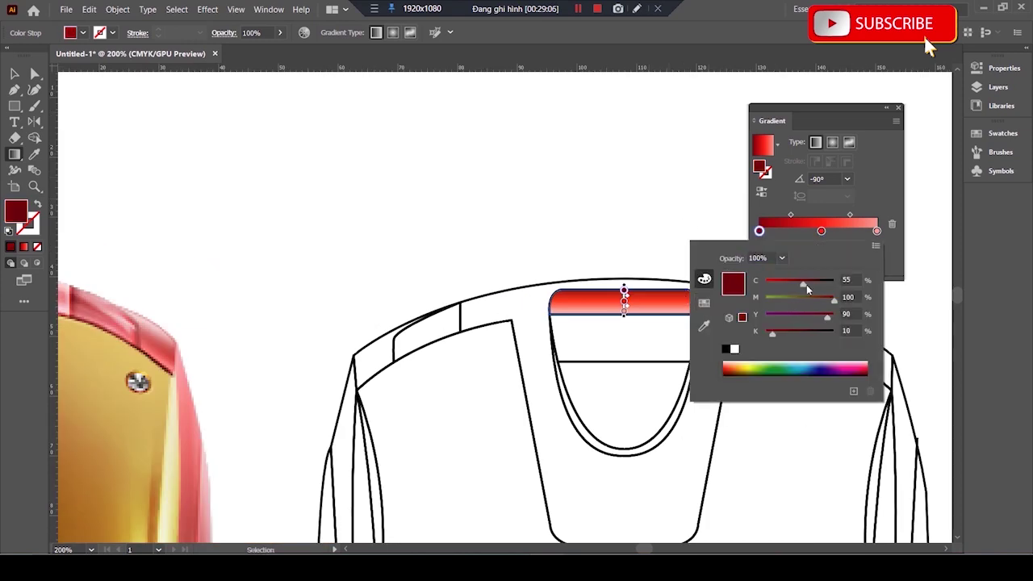
- Move the middle stop to about 64% and deselect the strip
scroll(648, 279, up, 3)
drag(820, 230, 833, 231)
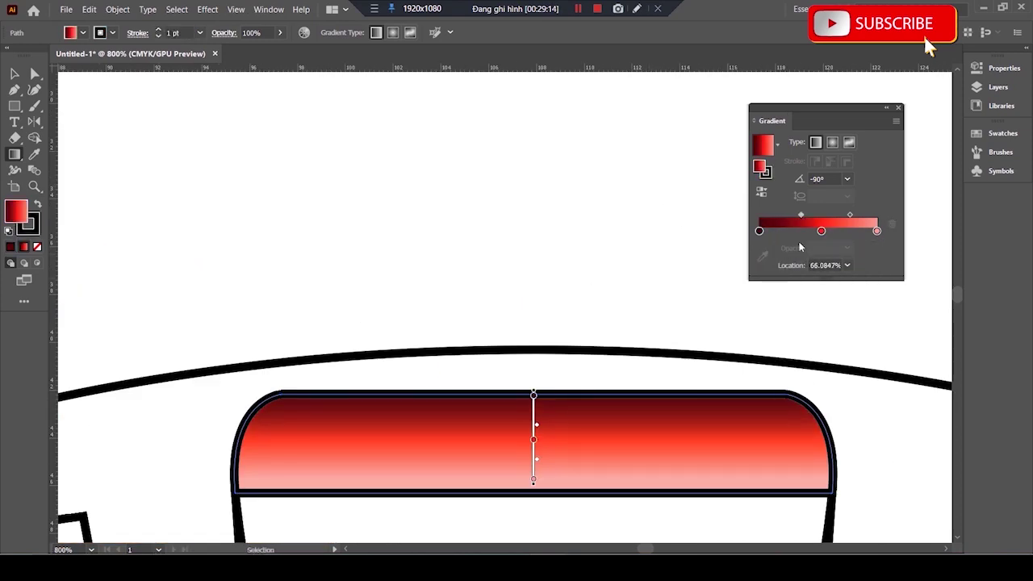
scroll(540, 234, down, 5)
key(v)
click(473, 210)
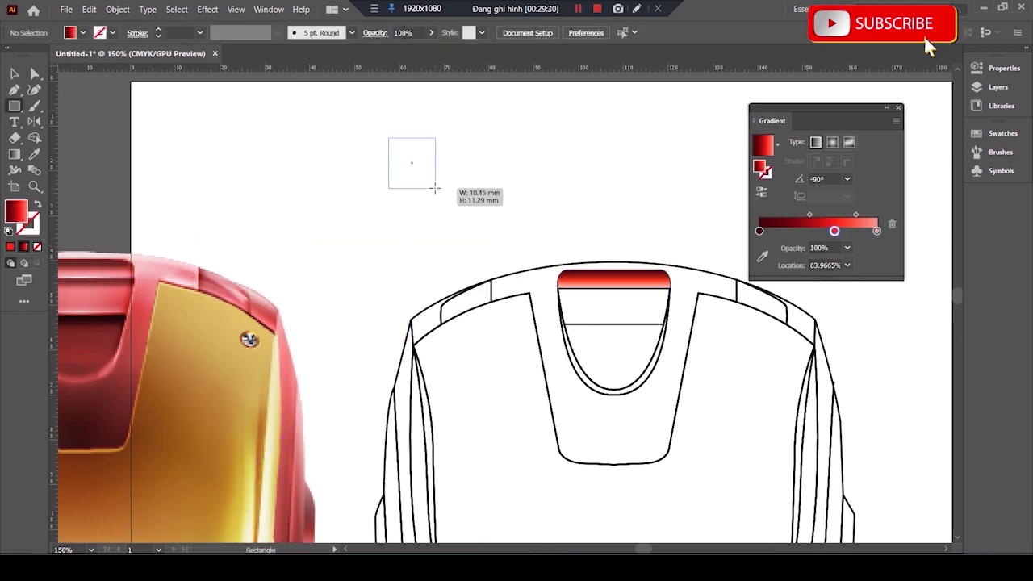
- Draw a small gradient sample square above the helmet
drag(435, 188, 433, 185)
key(v)
scroll(677, 166, down, 3)
scroll(583, 218, up, 5)
- Fill the rectangle under the top strip with the red gradient, running top to bottom
click(584, 222)
click(771, 240)
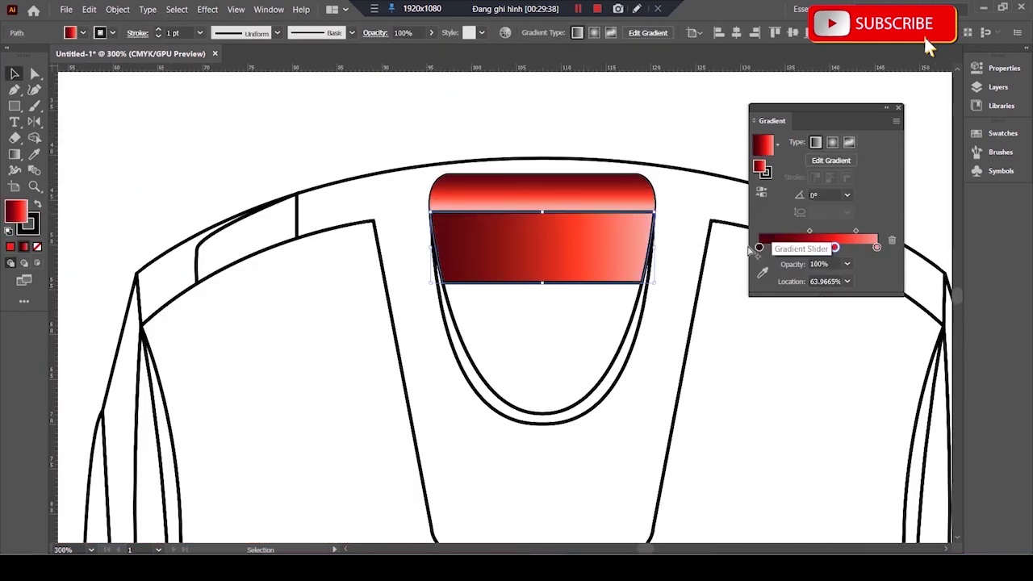
key(g)
drag(542, 205, 542, 287)
scroll(661, 210, down, 2)
scroll(659, 210, up, 2)
- Move the middle stop to about 47% and nudge the right stop inward
key(v)
drag(834, 231, 805, 230)
scroll(594, 189, down, 3)
scroll(595, 189, up, 3)
scroll(595, 183, right, 3)
drag(877, 231, 823, 215)
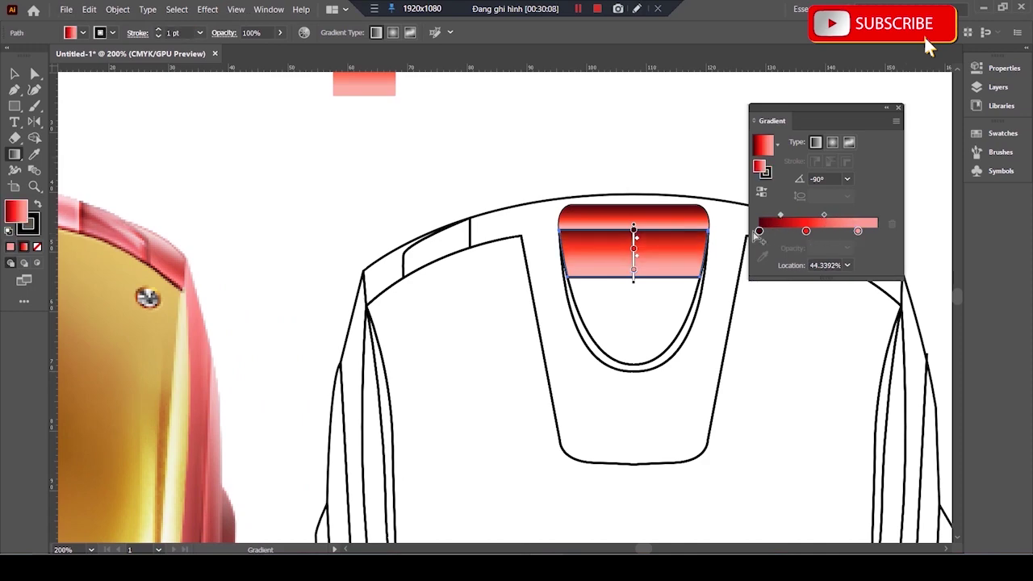
drag(805, 230, 791, 230)
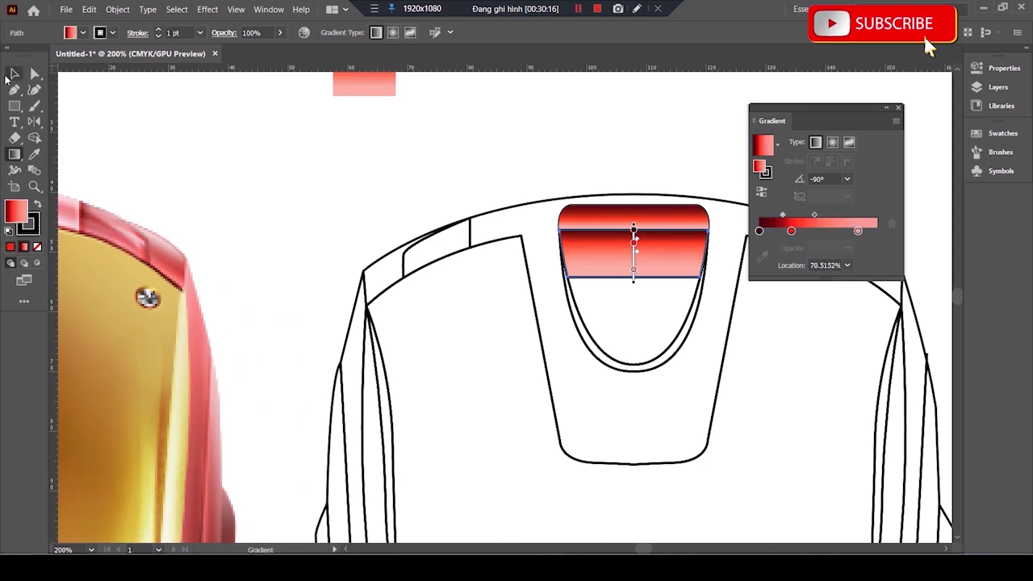
- Undo the last stop change, then move a gradient stop to about 27% on the lower rectangle
click(585, 103)
scroll(585, 103, down, 1)
drag(637, 101, 682, 134)
scroll(553, 261, up, 1)
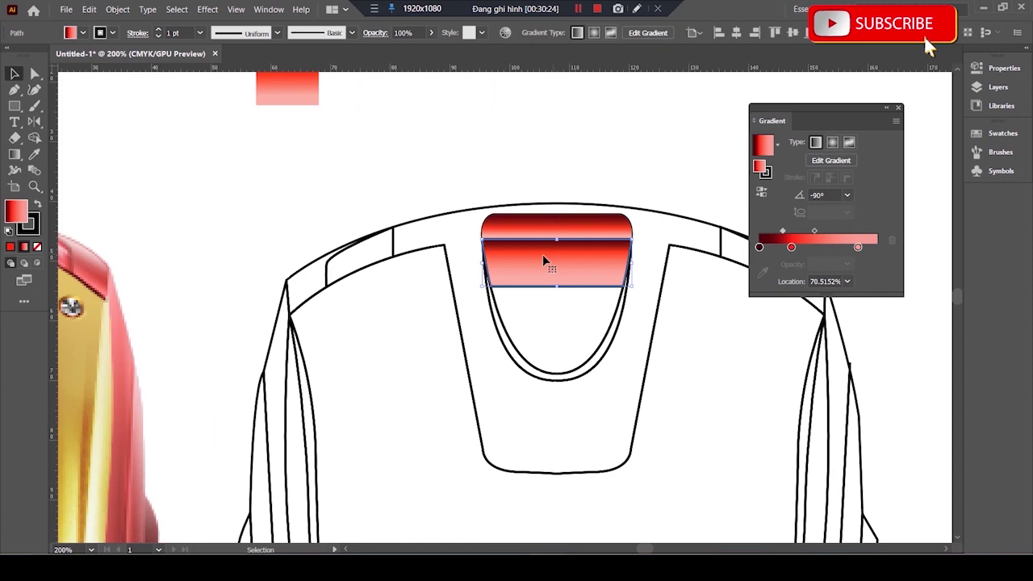
scroll(513, 161, up, 2)
key(ctrl+z)
scroll(592, 218, down, 2)
mouse_move(592, 218)
mouse_down()
mouse_move(574, 166)
mouse_move(530, 113)
mouse_up()
click(638, 162)
drag(761, 252, 790, 249)
click(459, 156)
scroll(565, 200, right, 5)
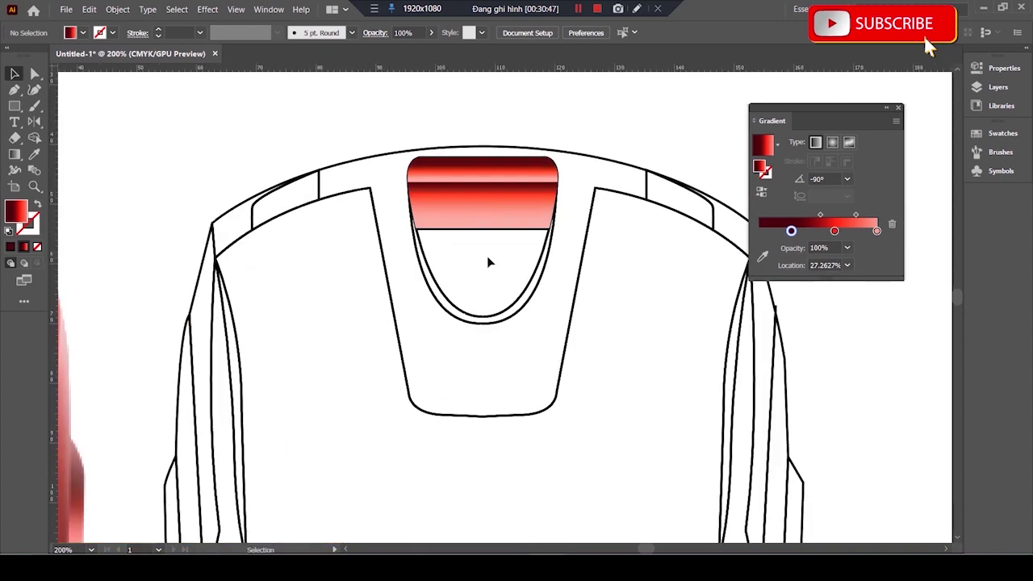
- Fill the U-shaped vent with the red gradient, running top to bottom
click(488, 261)
click(787, 224)
mouse_move(835, 240)
mouse_down()
mouse_move(834, 268)
mouse_move(810, 239)
mouse_up()
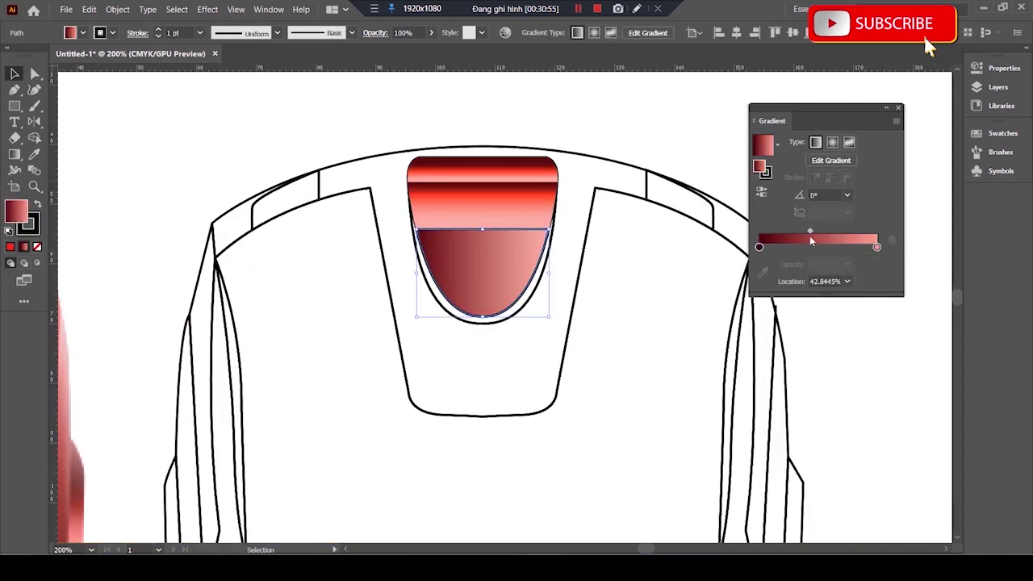
key(g)
drag(482, 219, 482, 315)
scroll(505, 225, down, 2)
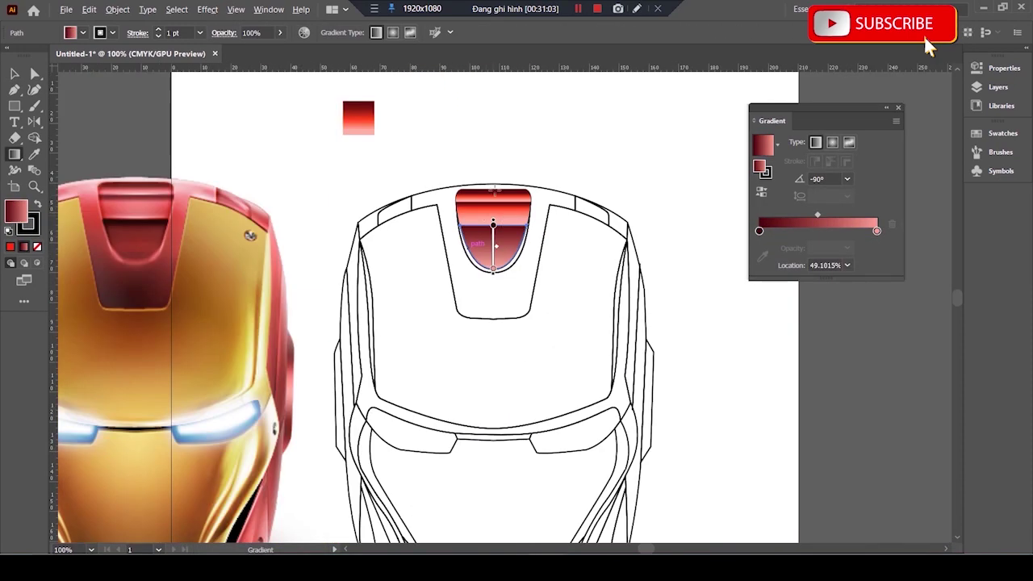
scroll(206, 194, up, 1)
- Set the vent's right stop to the red swatch and move the left stop to about 18%
double_click(758, 231)
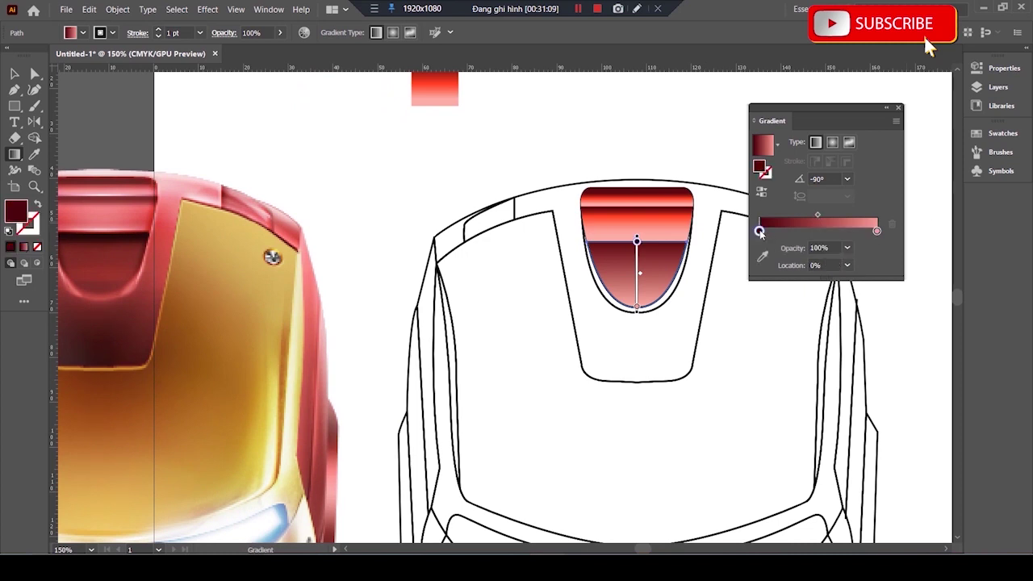
double_click(876, 231)
click(704, 303)
click(799, 276)
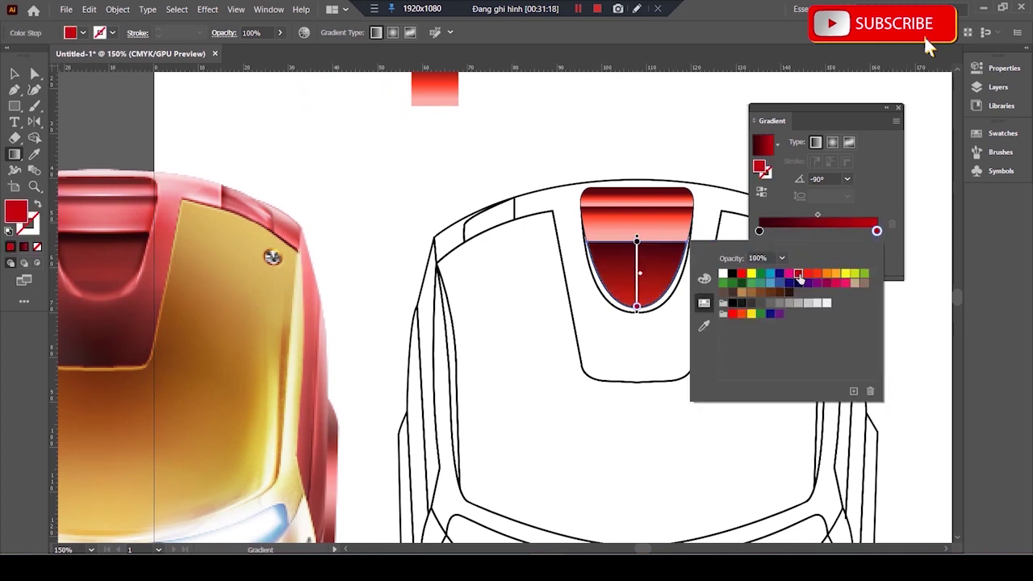
key(Escape)
drag(876, 230, 867, 231)
mouse_move(758, 231)
mouse_down()
mouse_move(789, 231)
mouse_move(780, 230)
mouse_up()
- Adjust the right stop's colour, move the left stop to about 26%, and reselect the vent
double_click(867, 230)
click(701, 277)
key(Escape)
key(ctrl+plus)
drag(774, 231, 790, 231)
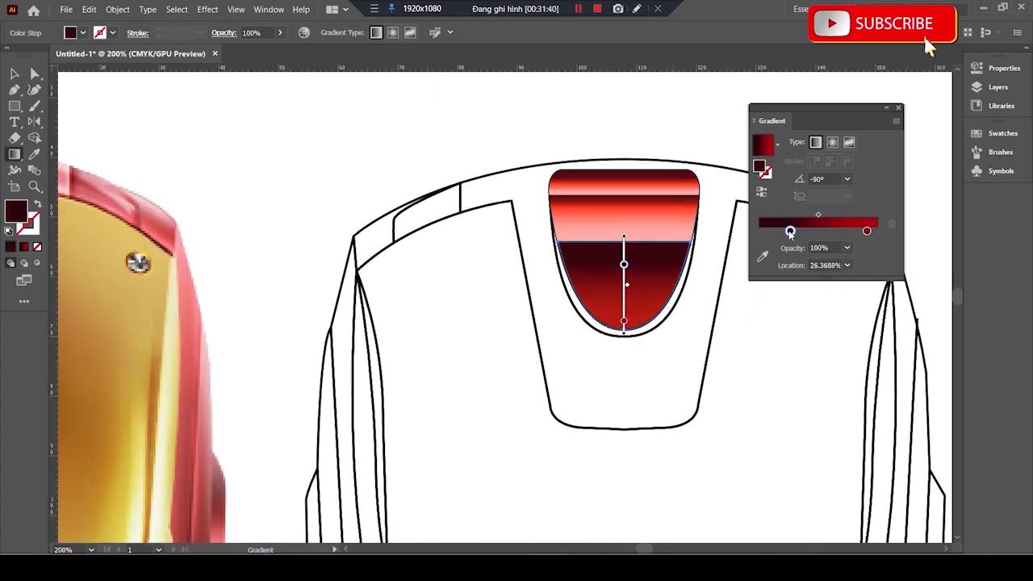
key(v)
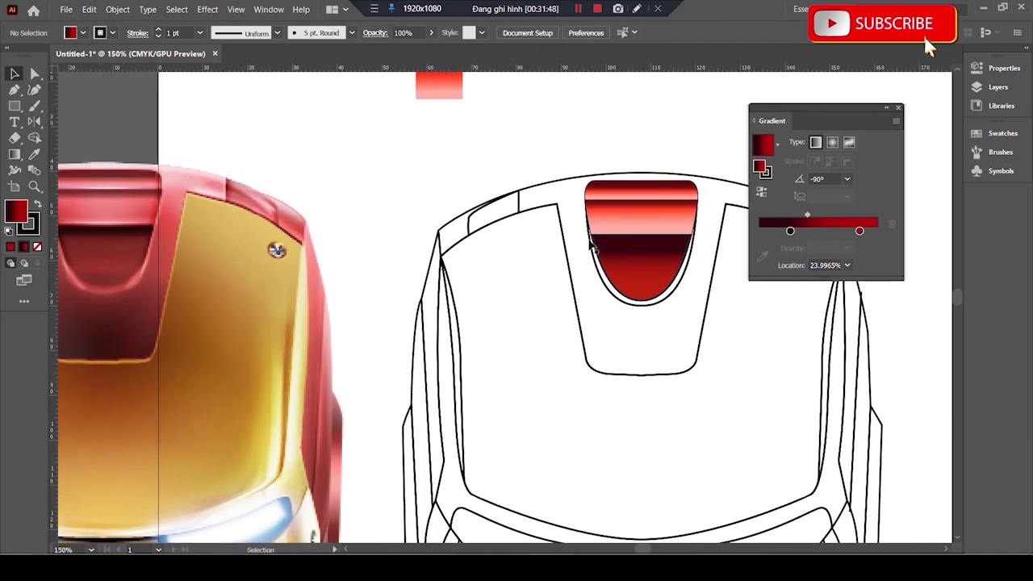
drag(516, 120, 364, 108)
click(500, 278)
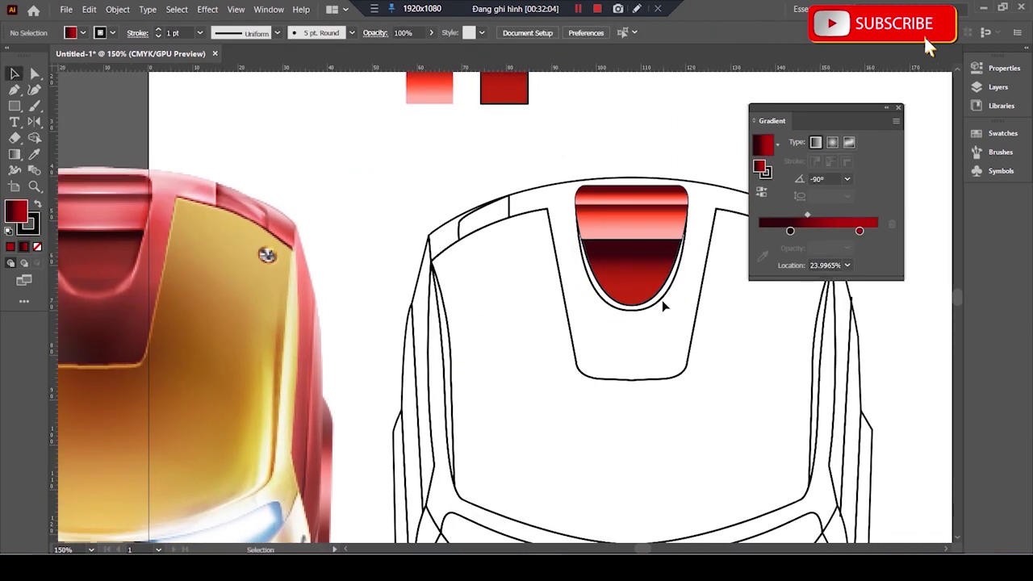
- Make the vent gradient radial, remove its black stop and move the middle stop to the left end
click(833, 143)
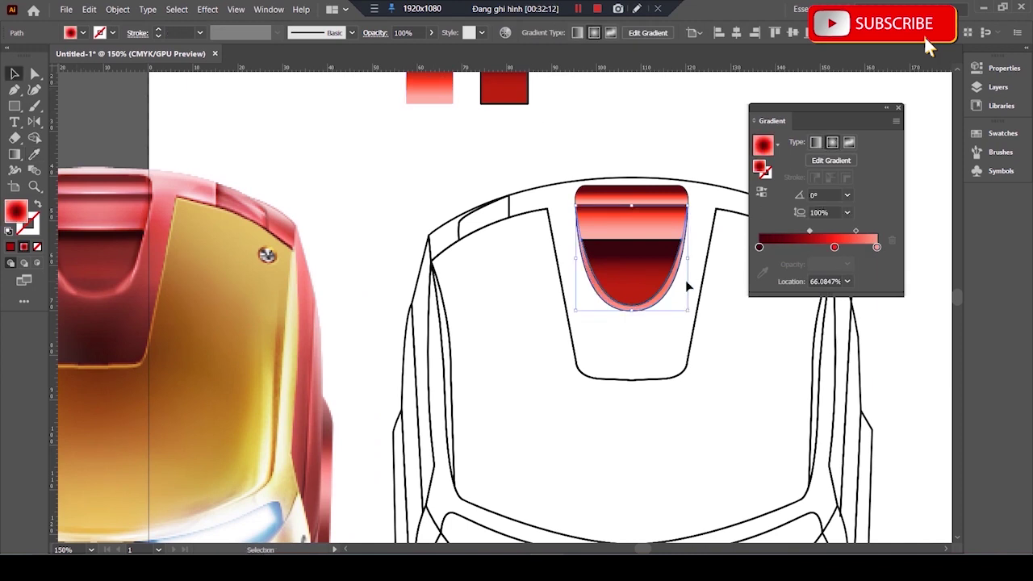
drag(758, 247, 758, 292)
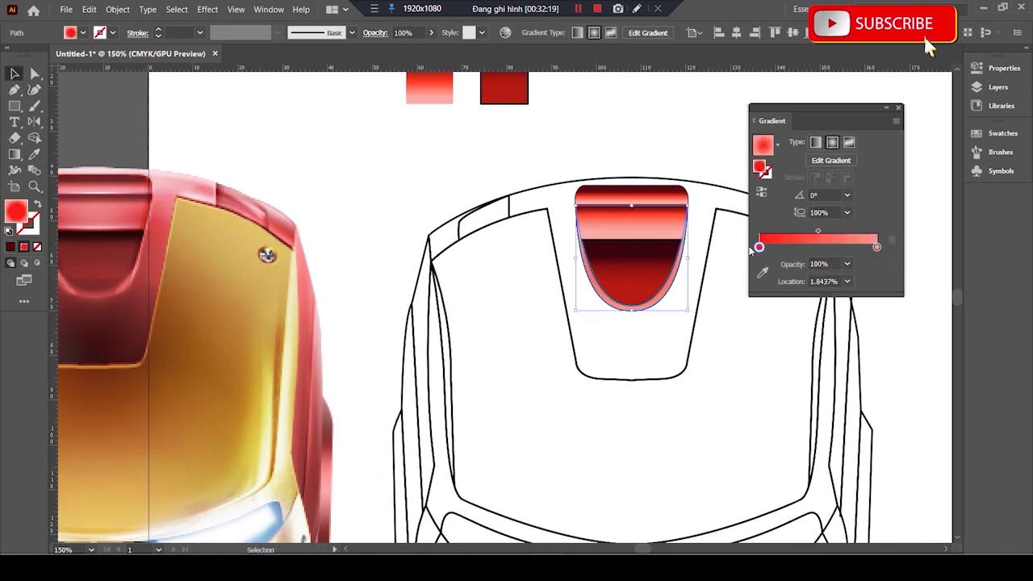
drag(833, 247, 758, 247)
key(g)
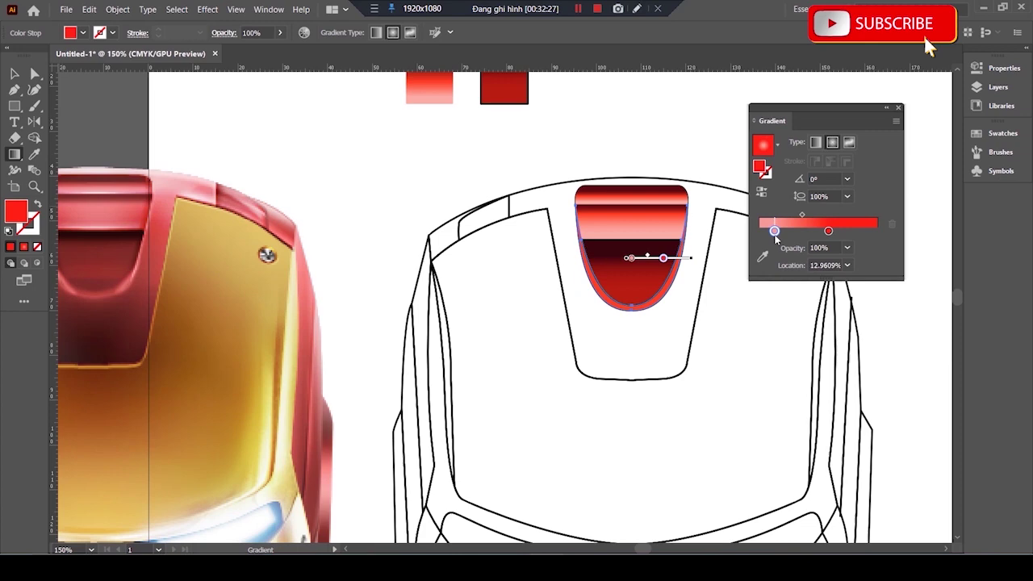
key(v)
- Select the vent's outer edge shape and bring the vent into view for editing
click(656, 282)
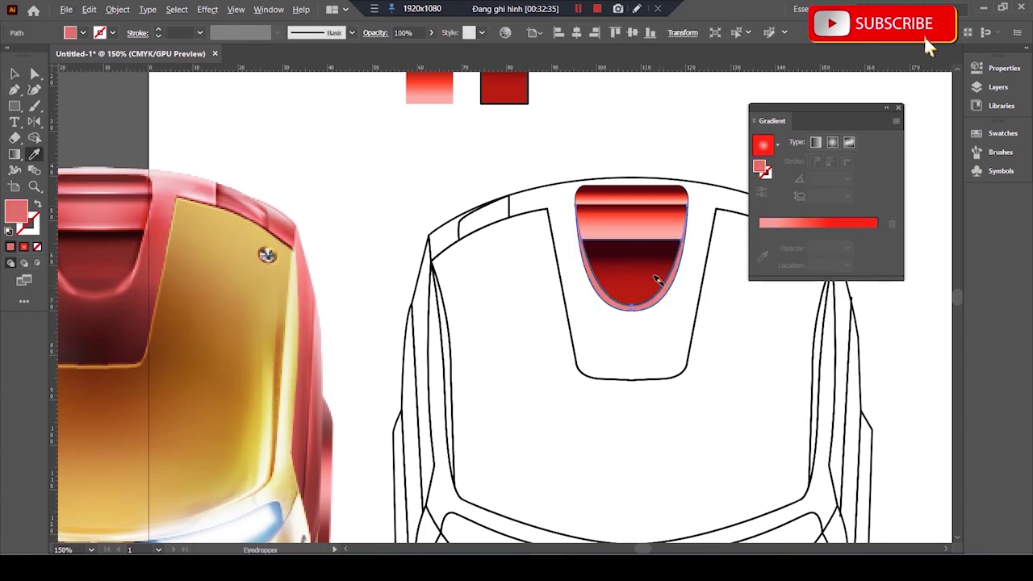
scroll(657, 282, up, 4)
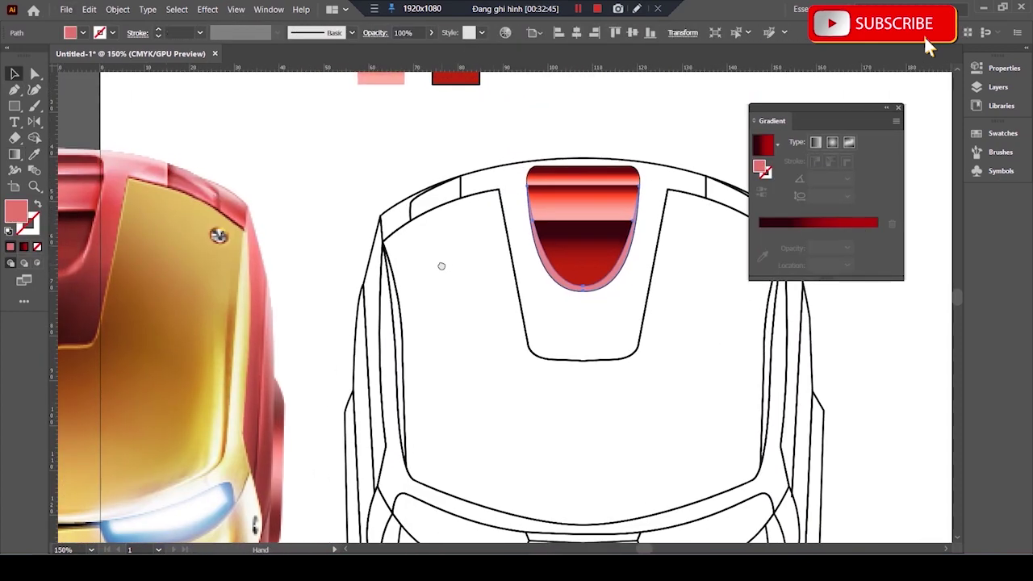
drag(441, 265, 453, 262)
key(u)
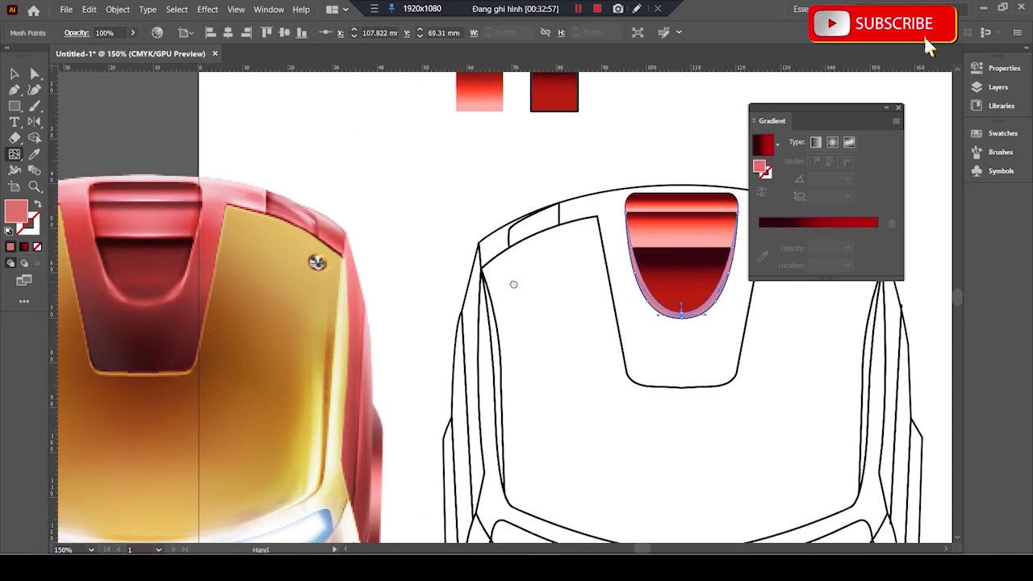
drag(513, 284, 511, 287)
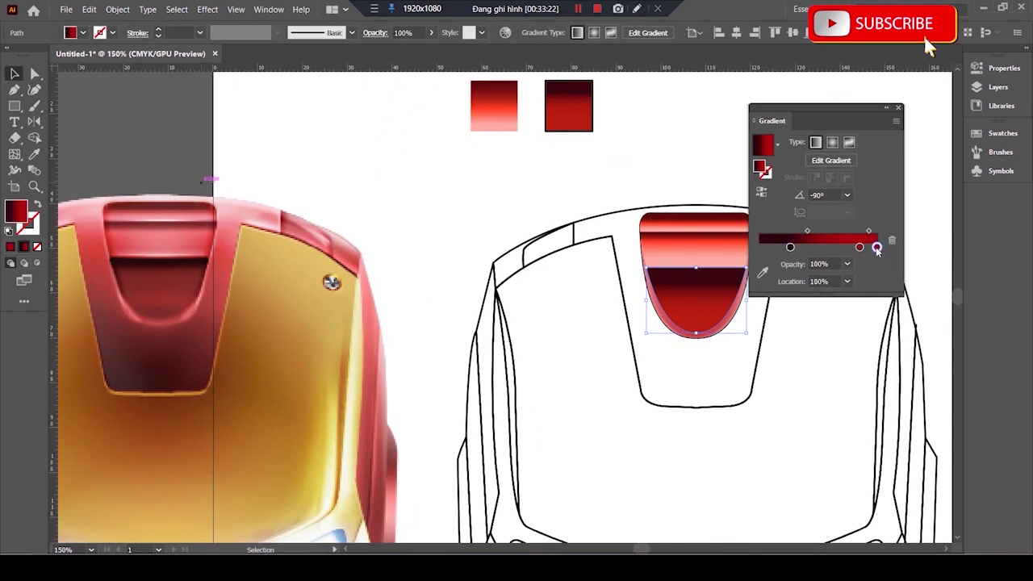
- Adjust a gradient stop's colour and move a stop to about 20%
double_click(875, 248)
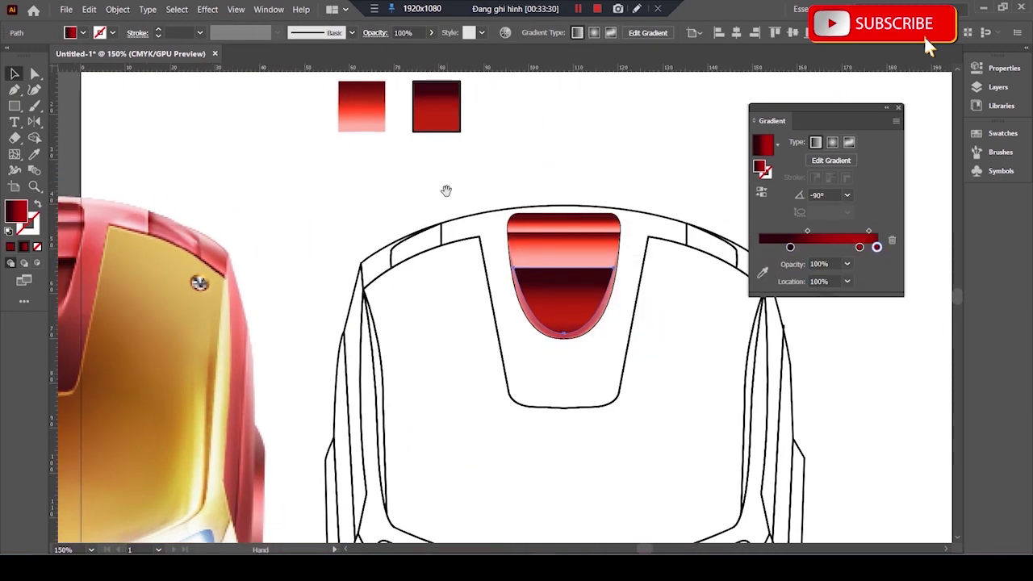
key(ctrl+minus)
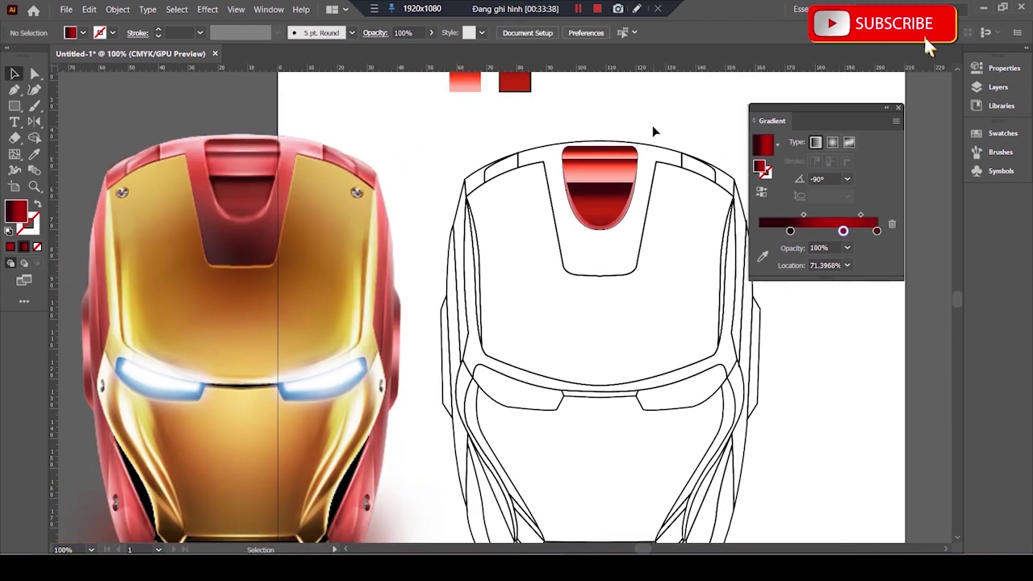
drag(790, 247, 782, 248)
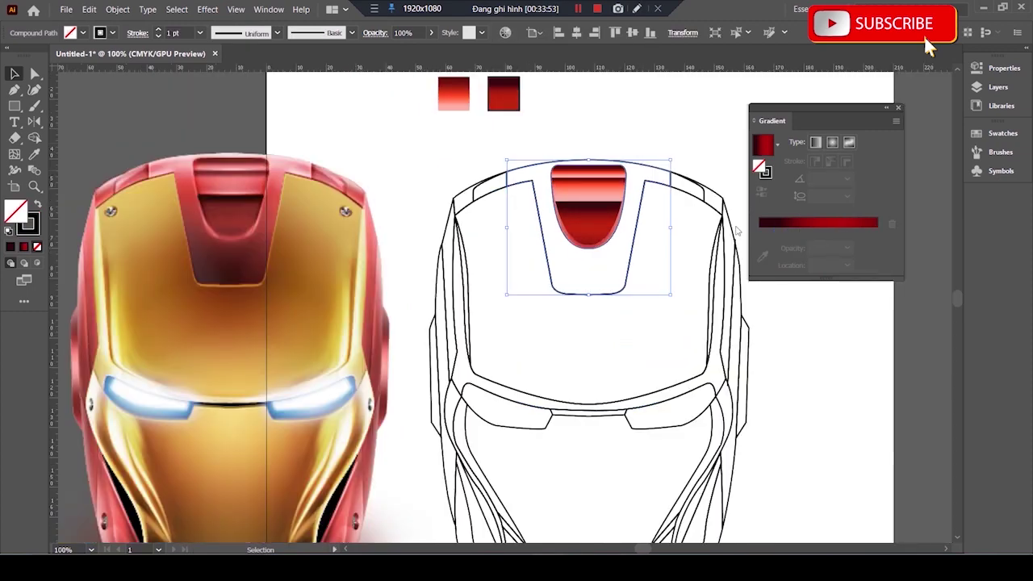
- Fill the vent surround with the red gradient and try swatch colours for its right stop
click(758, 230)
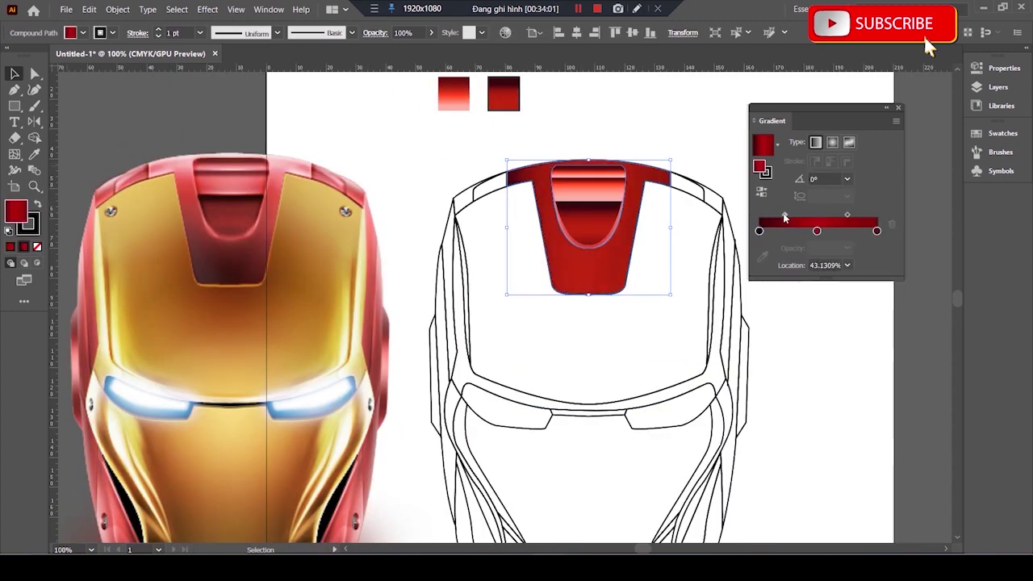
double_click(876, 231)
click(876, 233)
double_click(876, 232)
click(704, 302)
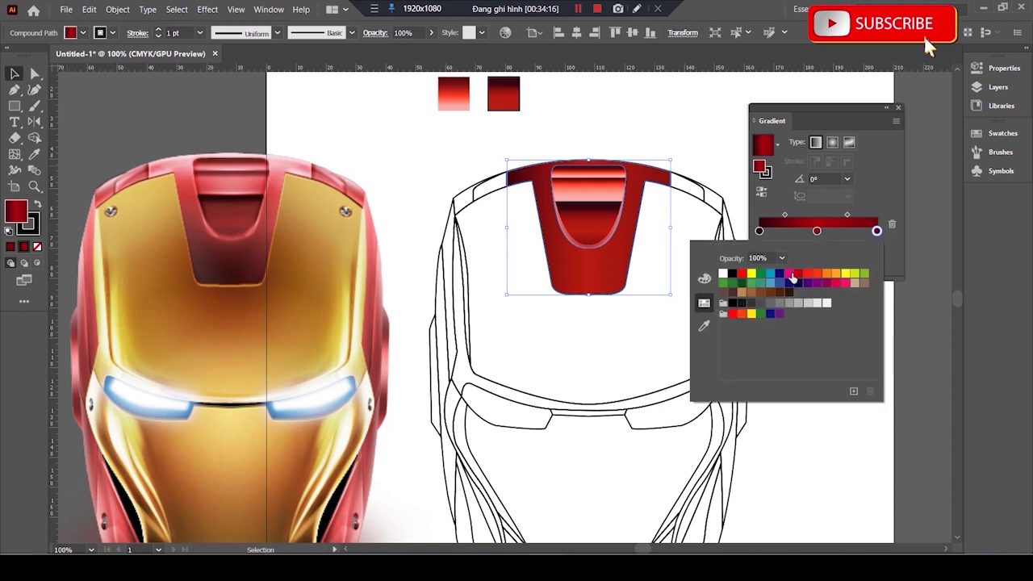
click(793, 279)
- Set the right gradient stop to a pale pink, testing magenta 69 and pink swatches
double_click(876, 231)
click(703, 279)
drag(833, 297, 813, 302)
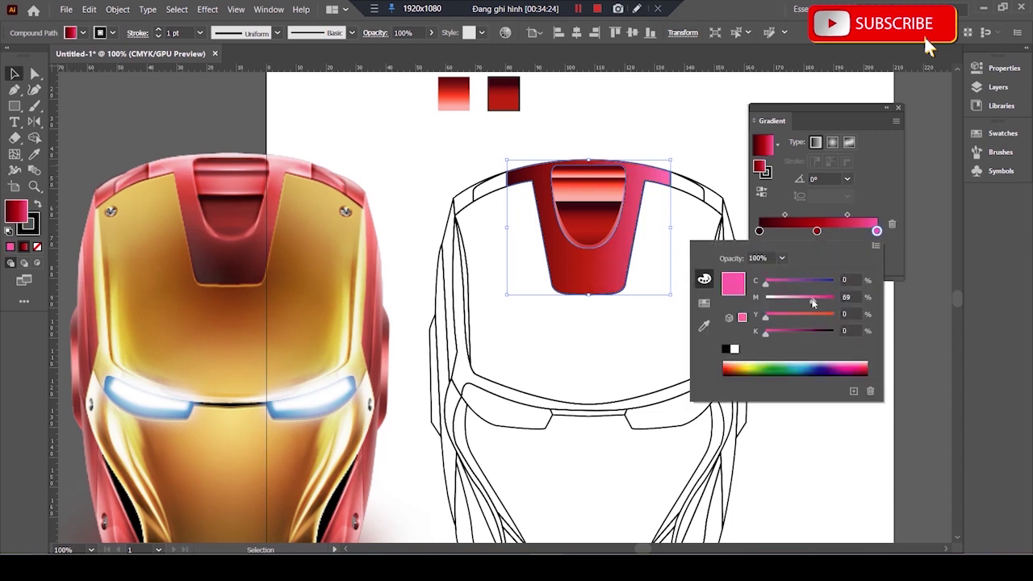
click(703, 302)
click(816, 279)
click(704, 279)
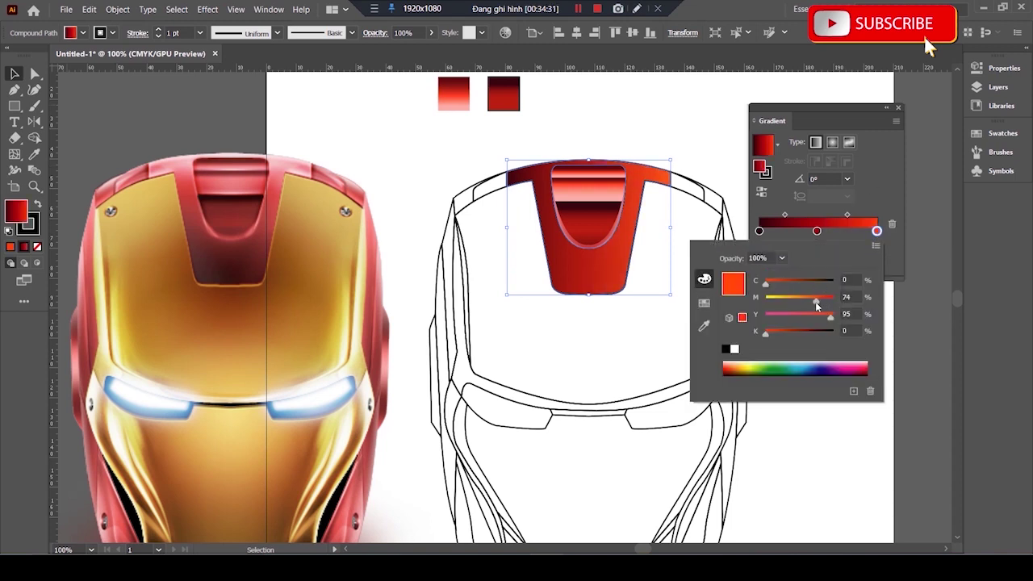
click(704, 303)
click(844, 284)
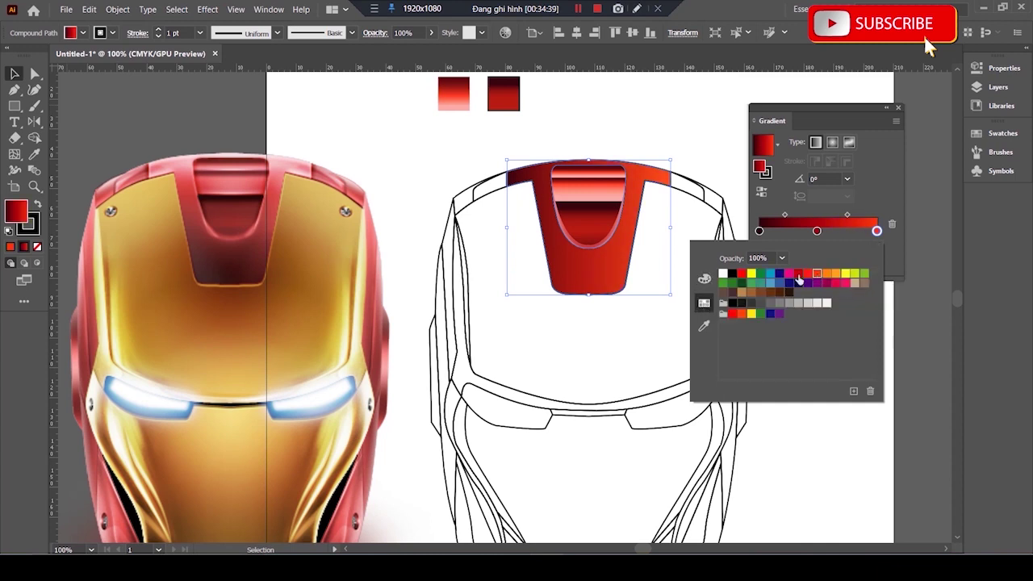
click(826, 304)
click(704, 278)
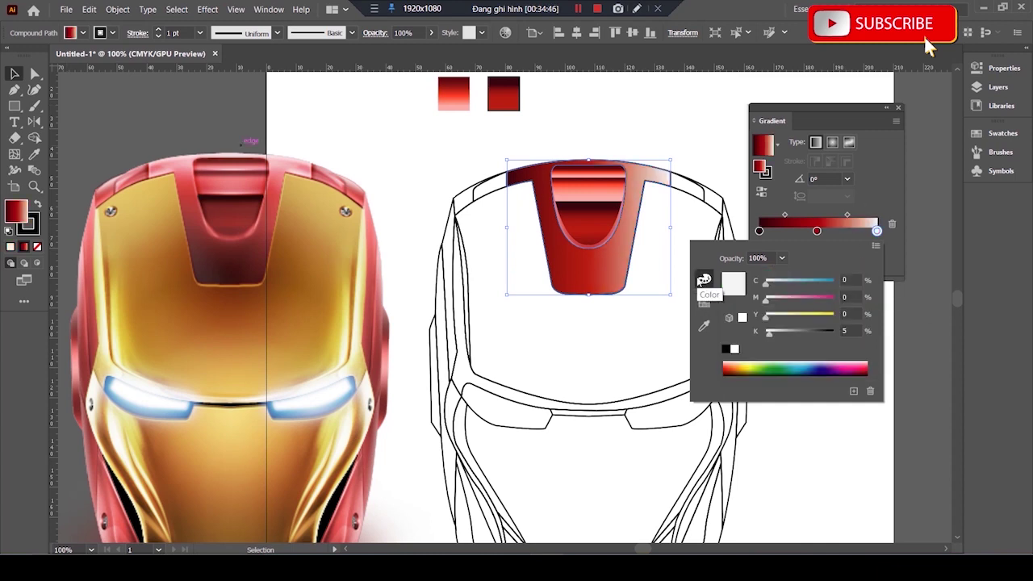
- Make the vent gradient radial, centred on its bottom edge, with the midpoint shifted to darken it
key(g)
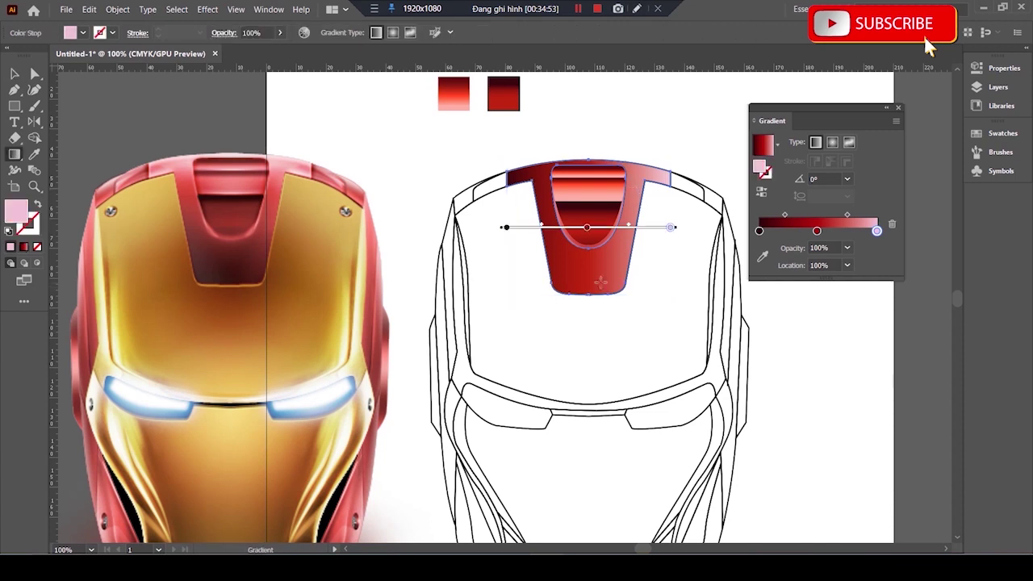
drag(585, 286, 586, 173)
drag(583, 266, 693, 265)
click(831, 142)
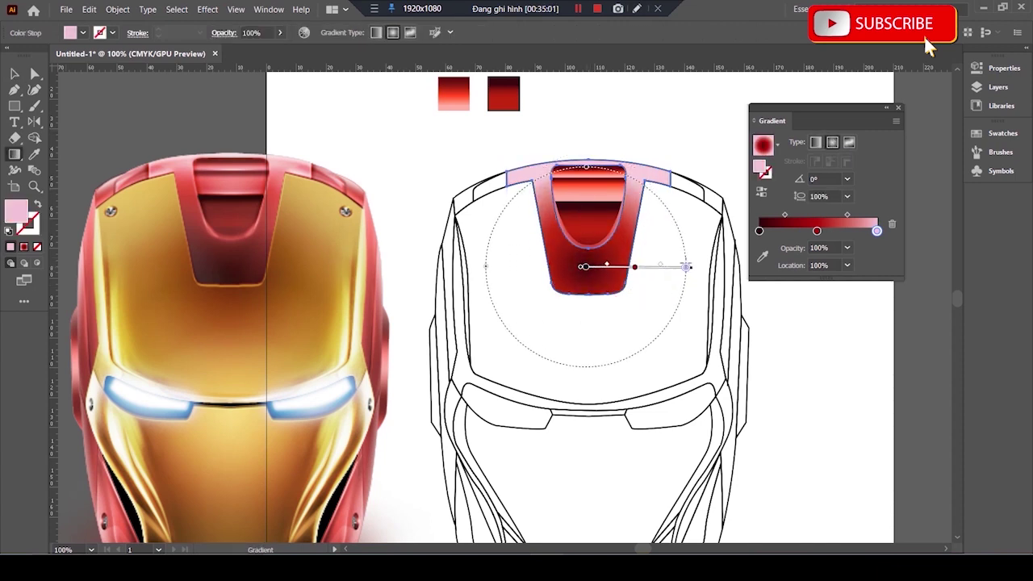
drag(817, 230, 833, 231)
drag(585, 285, 735, 286)
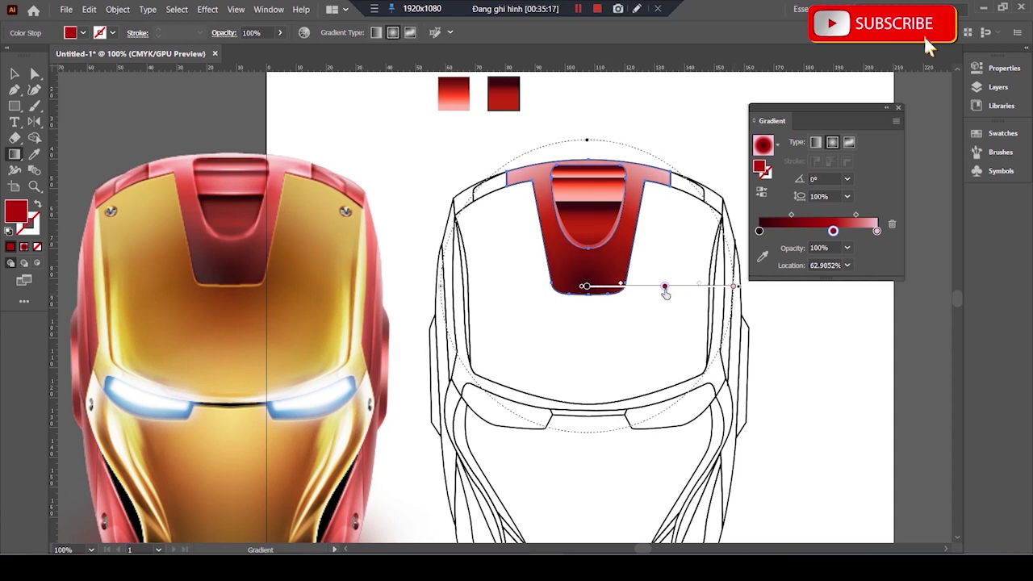
drag(625, 287, 648, 286)
double_click(876, 231)
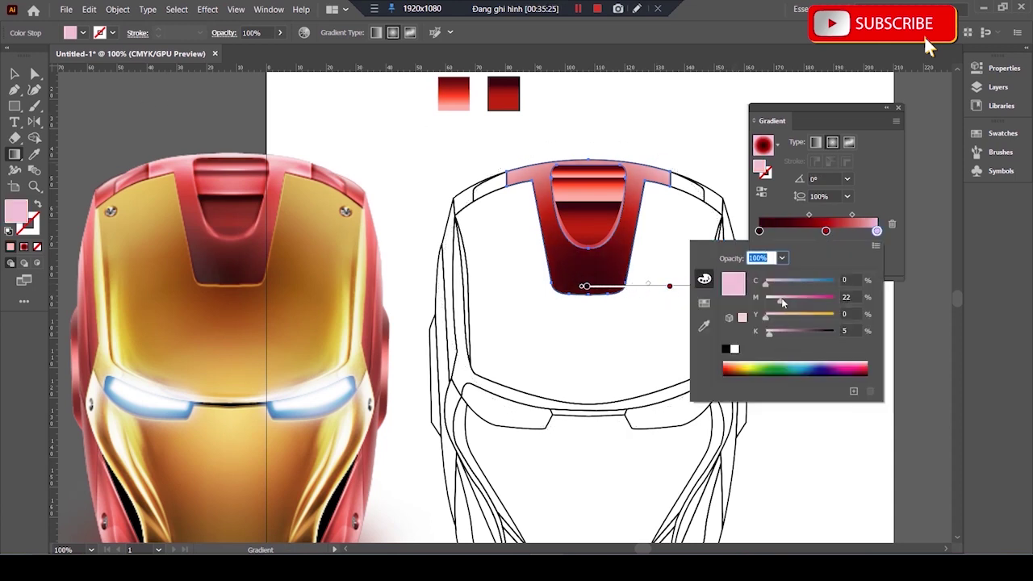
key(v)
- Zoom in to check the vent gradient, then select the large inner faceplate path
key(ctrl+equal)
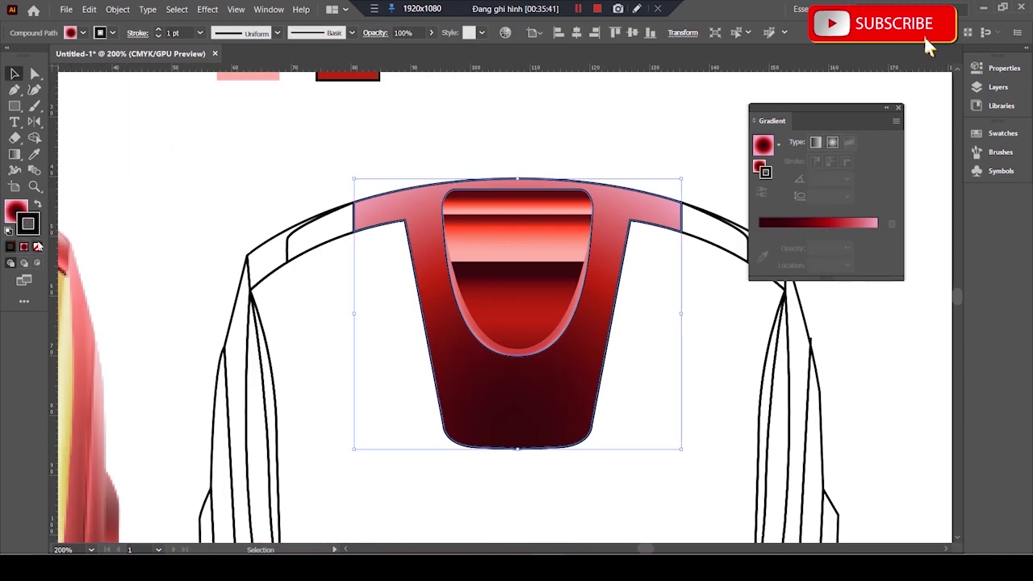
click(375, 138)
key(ctrl+minus)
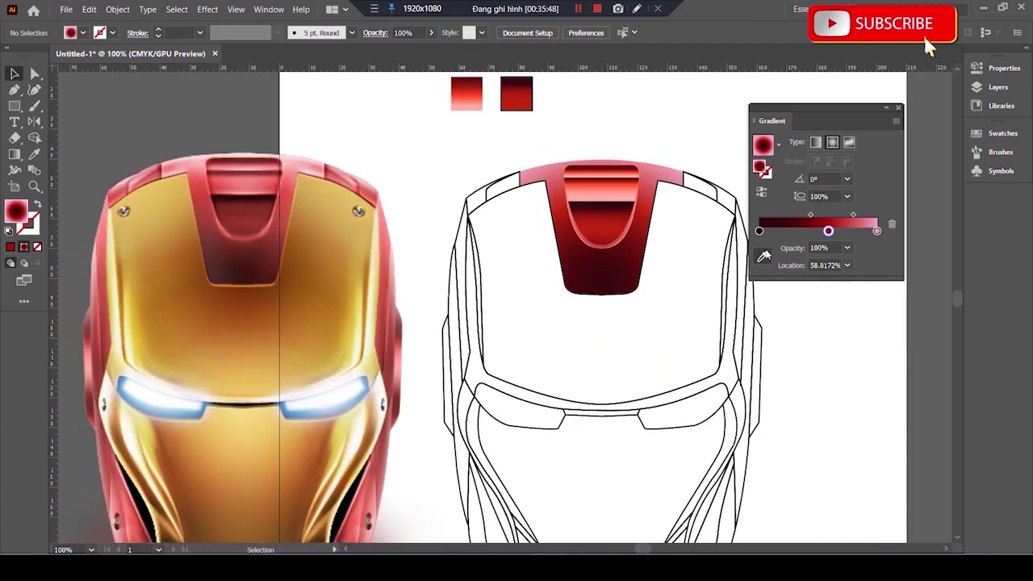
click(691, 196)
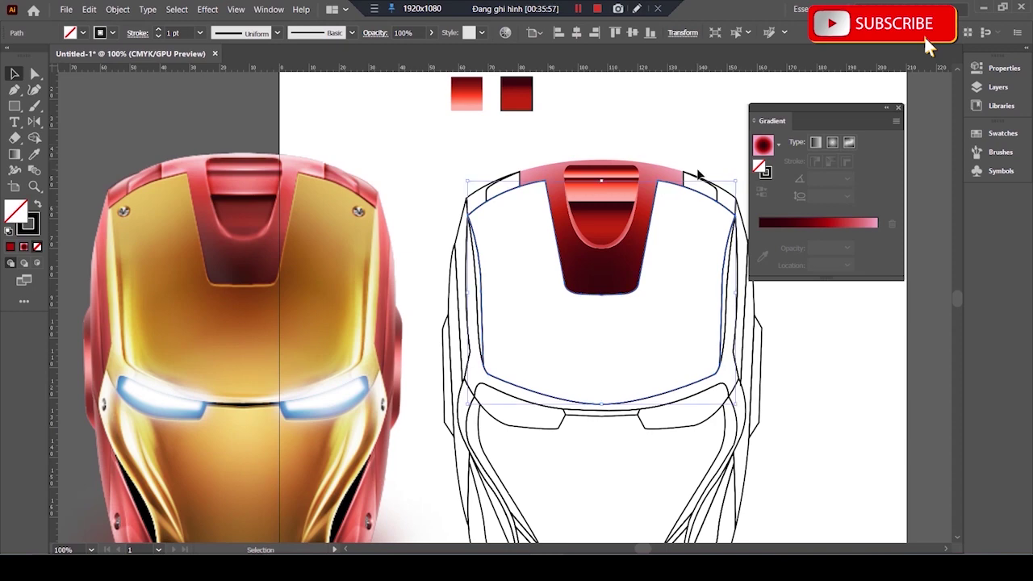
- Fill the faceplate gold D4AA2A and add a mesh point, bending its mesh lines
double_click(28, 224)
text(D4AA2A)
key(Return)
key(u)
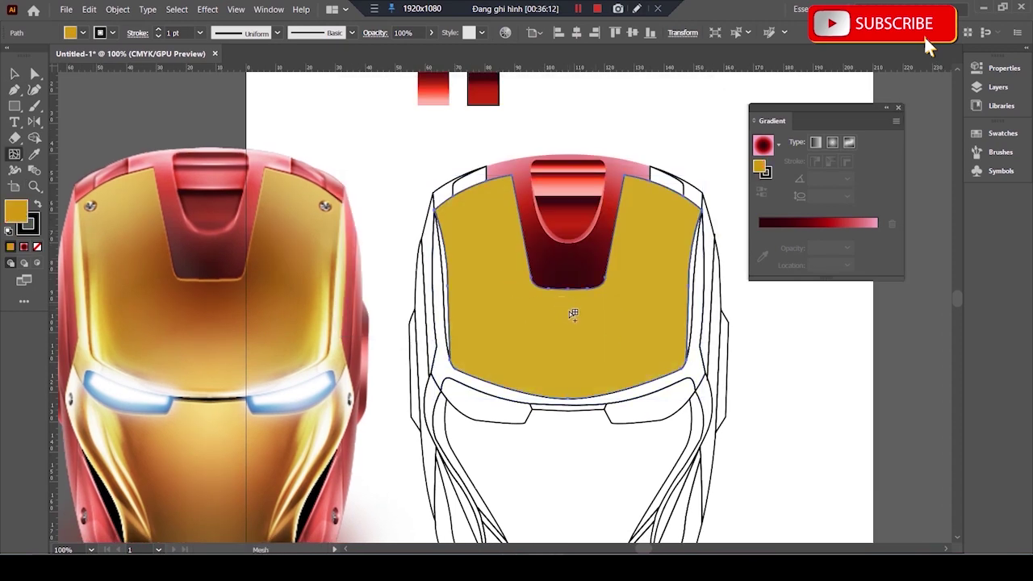
click(570, 303)
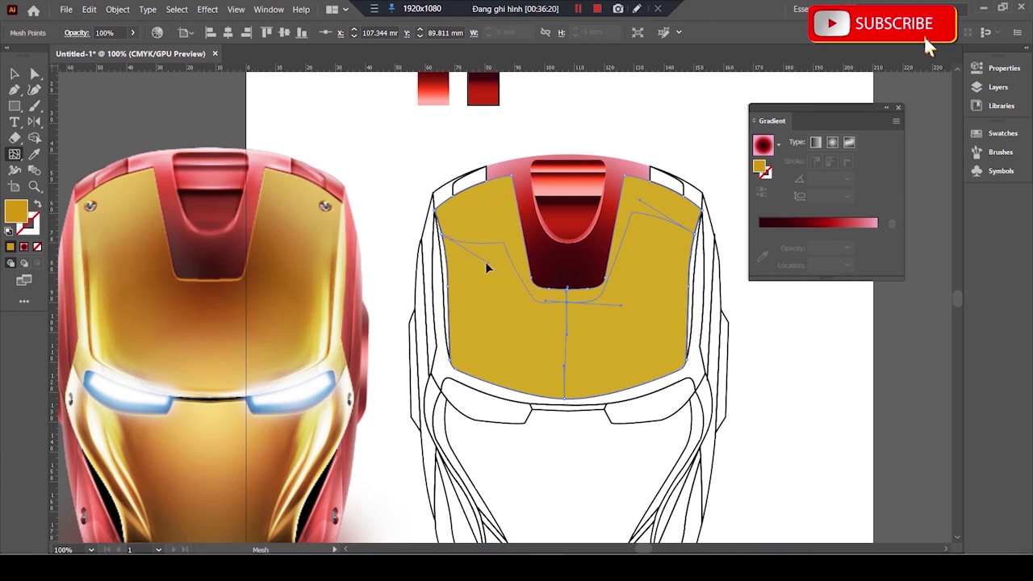
drag(639, 202, 641, 220)
drag(546, 300, 545, 303)
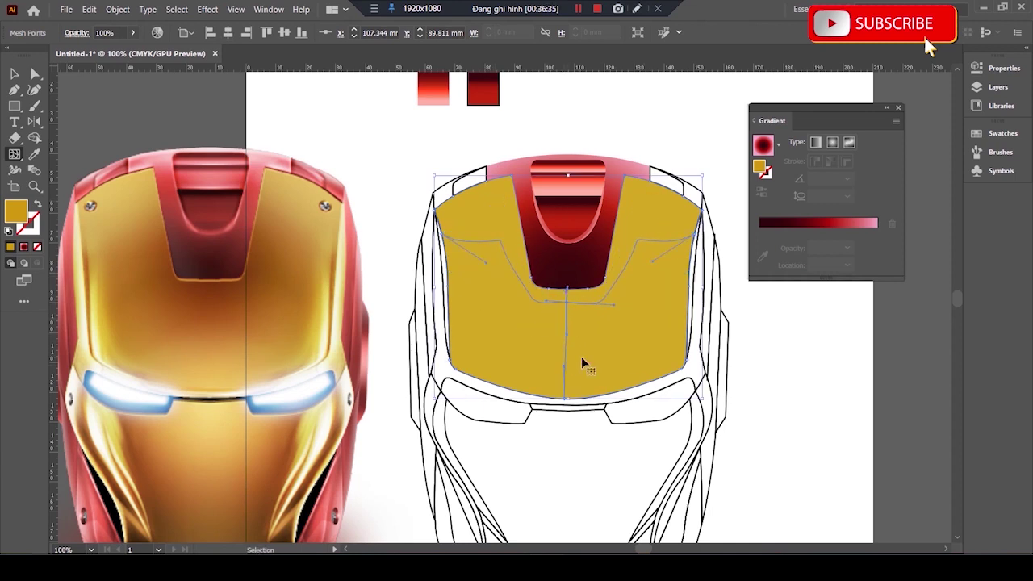
- Recolour the mesh points in darker gold and orange-brown shades
double_click(15, 212)
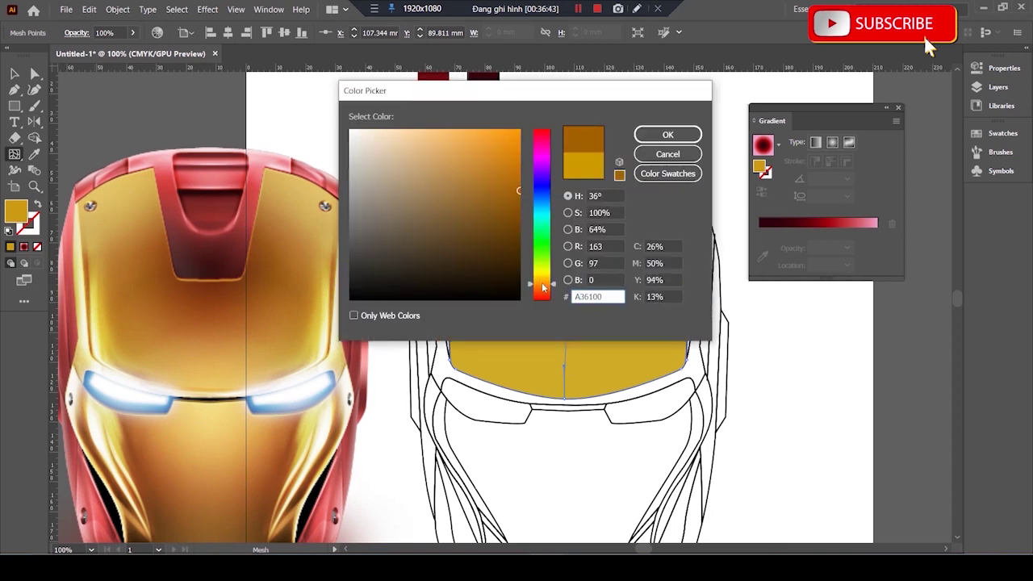
click(667, 136)
double_click(16, 212)
click(510, 167)
click(667, 135)
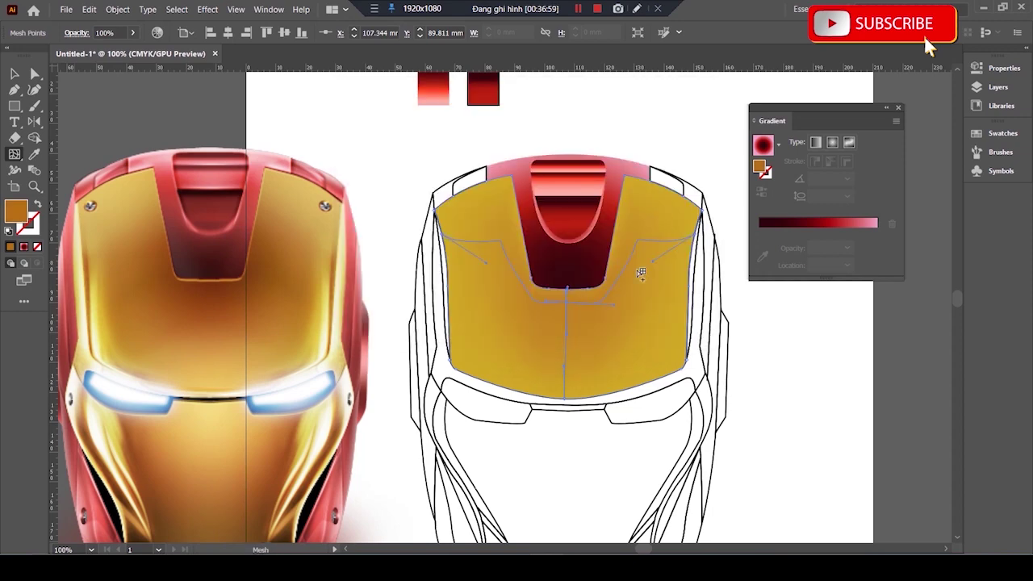
double_click(16, 212)
click(510, 183)
click(666, 135)
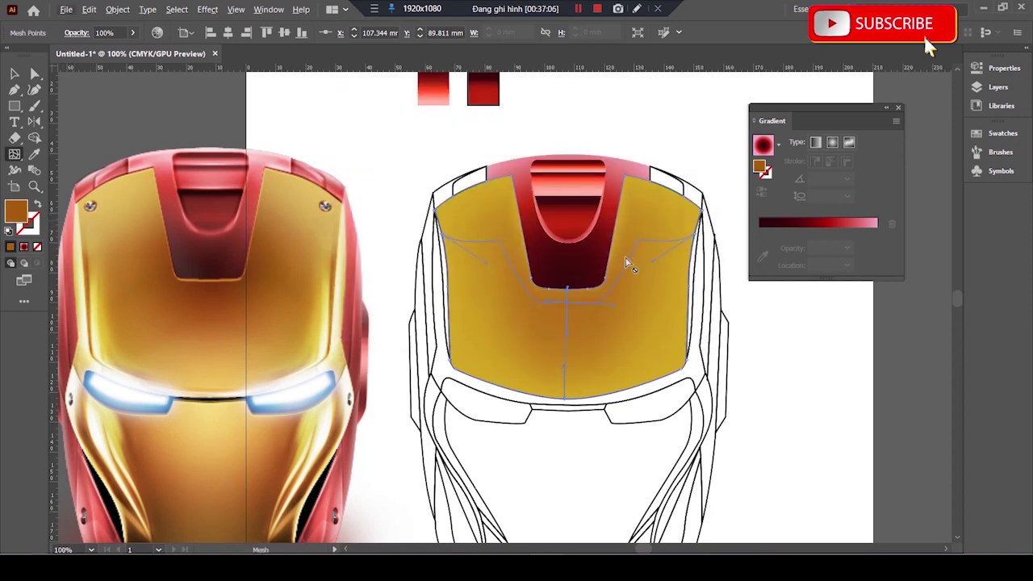
- Add another mesh line on the faceplate's left and set its point colour
key(v)
click(545, 311)
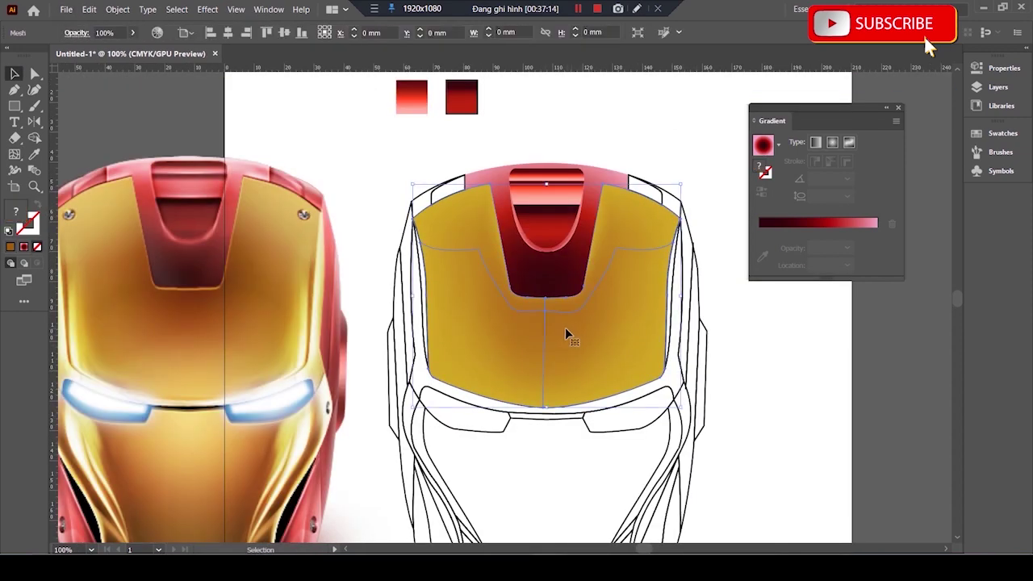
click(549, 313)
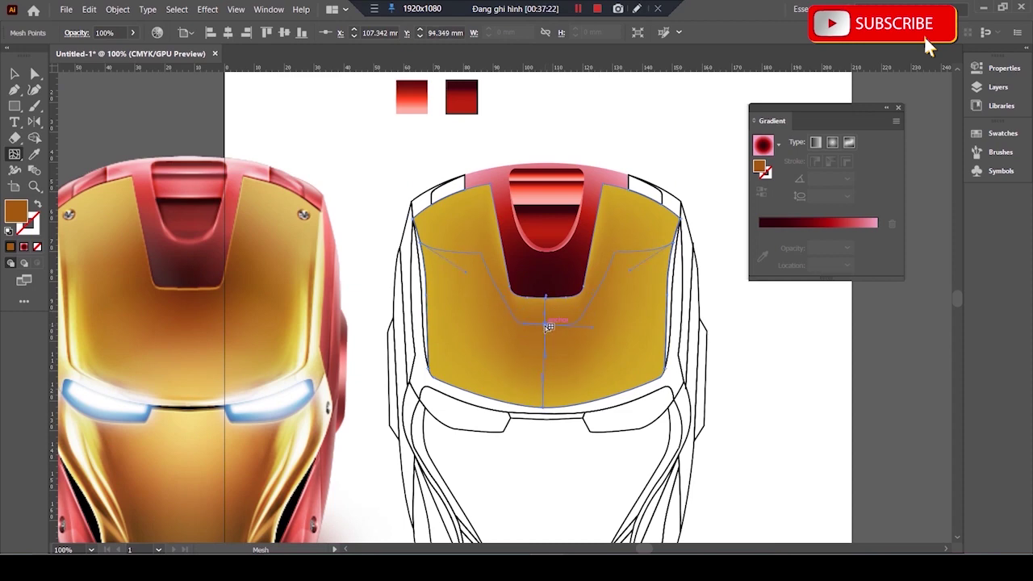
double_click(23, 210)
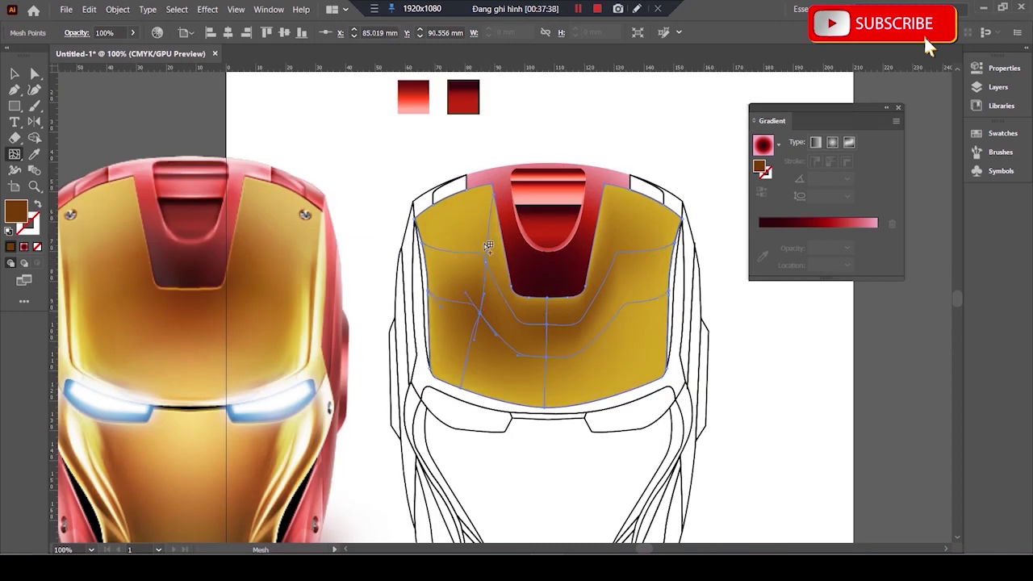
click(487, 258)
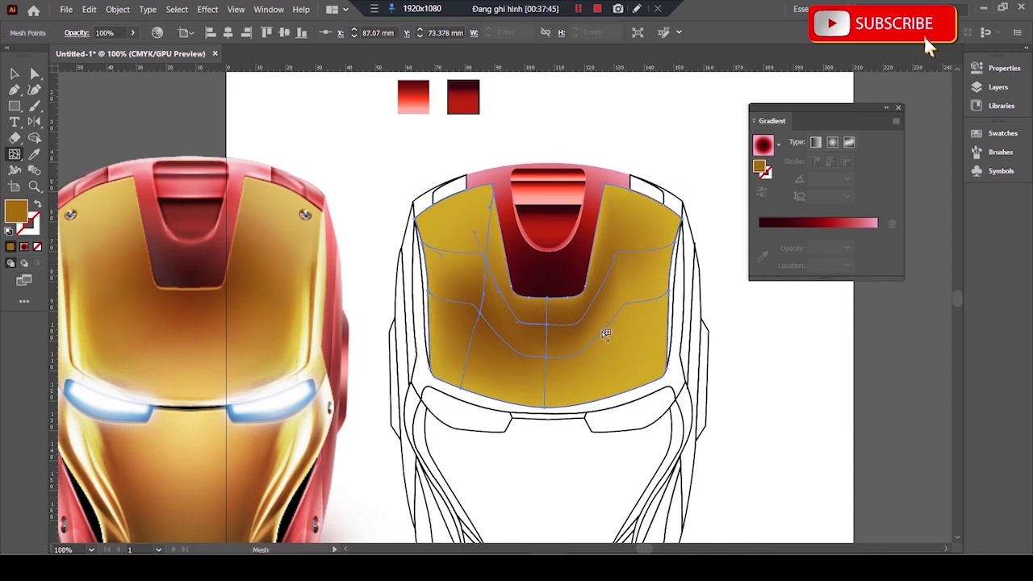
double_click(29, 209)
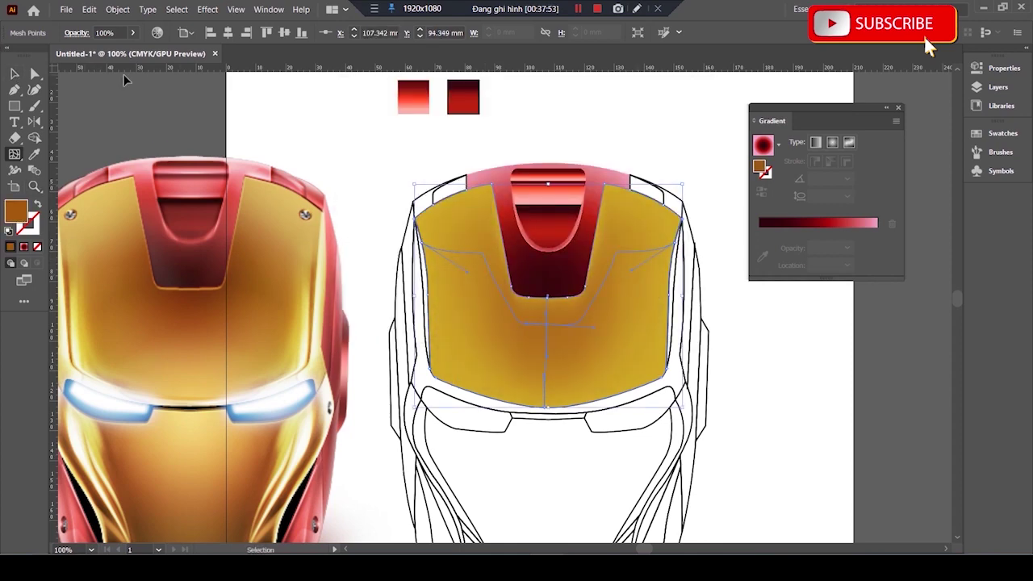
key(a)
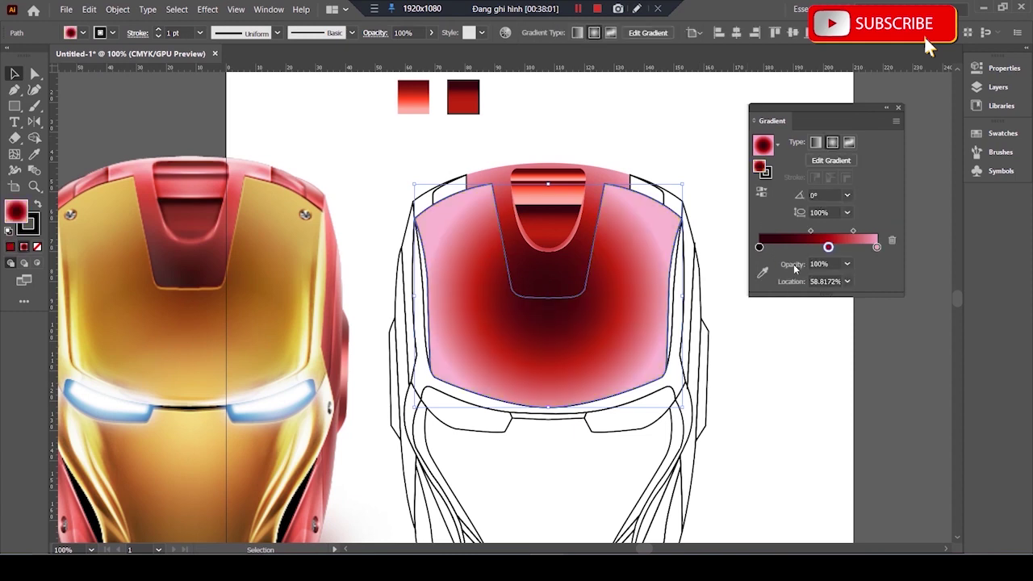
- Set the faceplate gradient stops to dark brown and tan sampled from the reference helmet
double_click(759, 246)
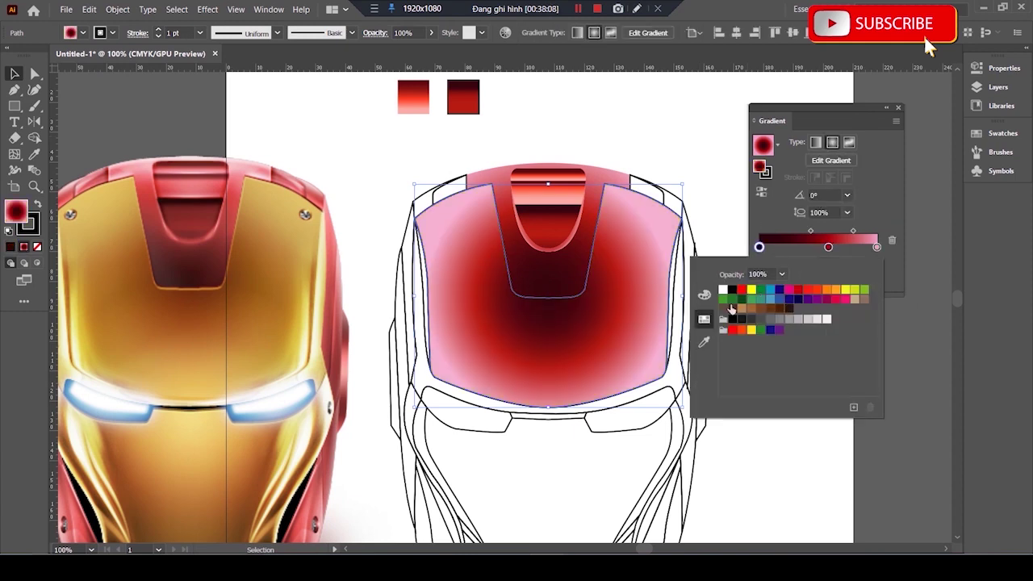
click(703, 342)
click(283, 187)
click(282, 187)
click(234, 288)
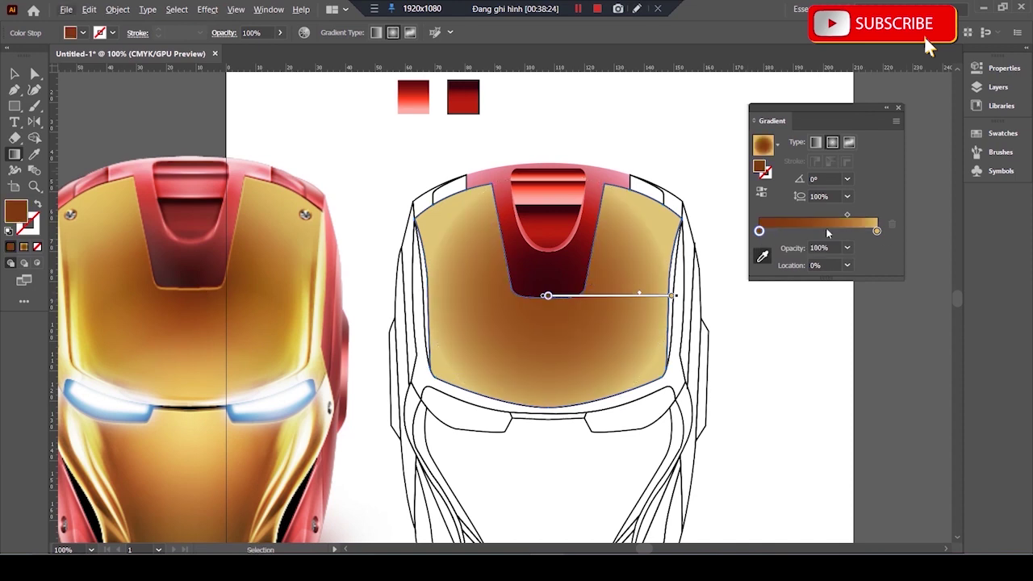
click(831, 232)
click(875, 232)
- Shift the right stop toward yellow-gold and orange-brown, and move the tan stop to about 60%
double_click(877, 231)
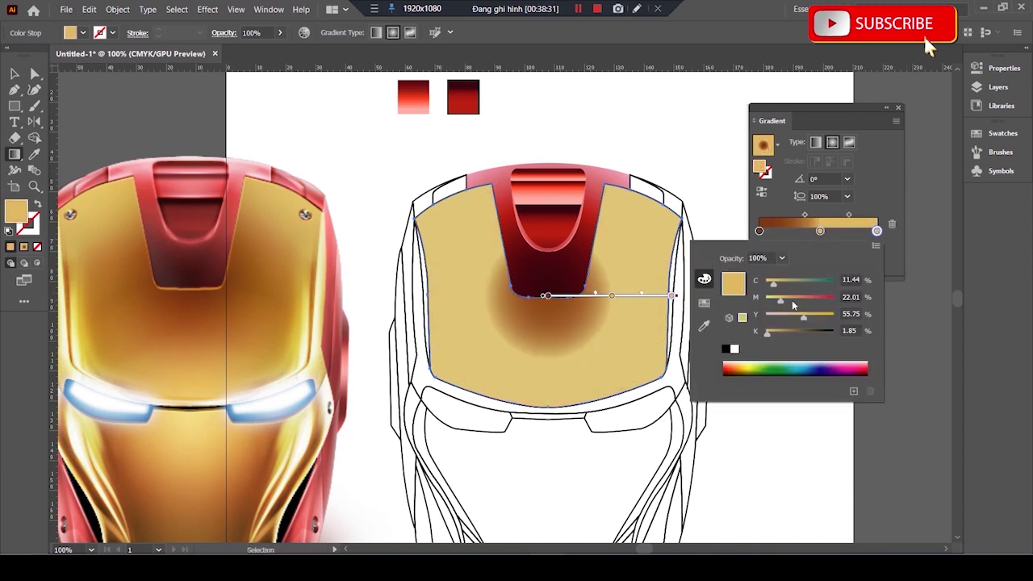
drag(813, 313, 822, 320)
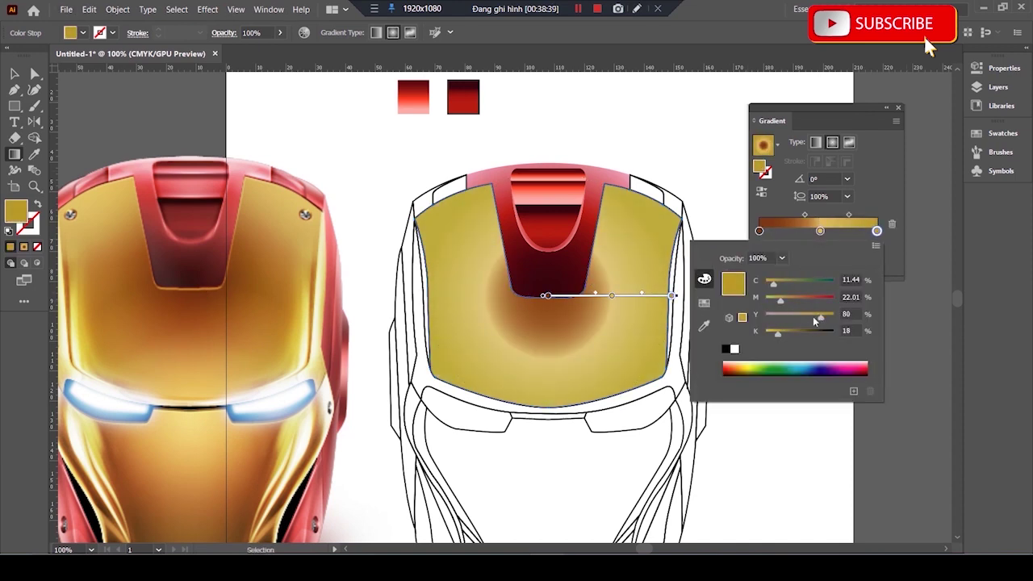
drag(784, 303, 794, 297)
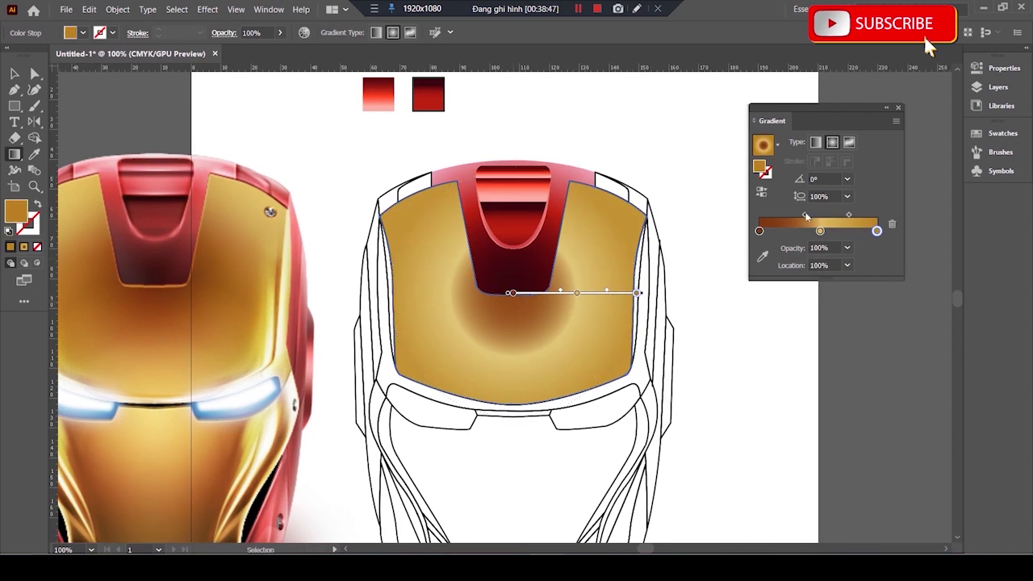
drag(804, 215, 794, 215)
key(ctrl+z)
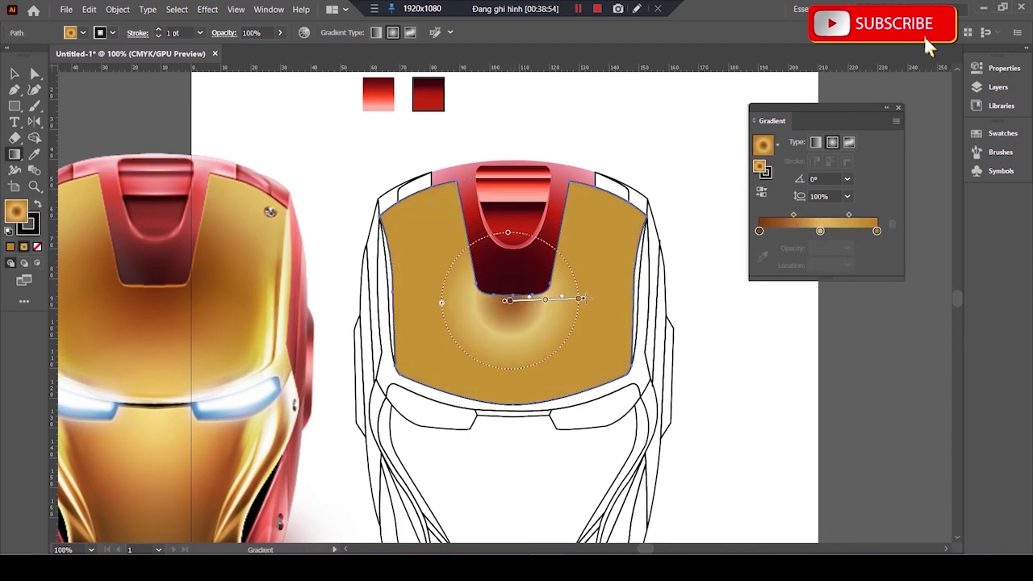
drag(820, 231, 830, 231)
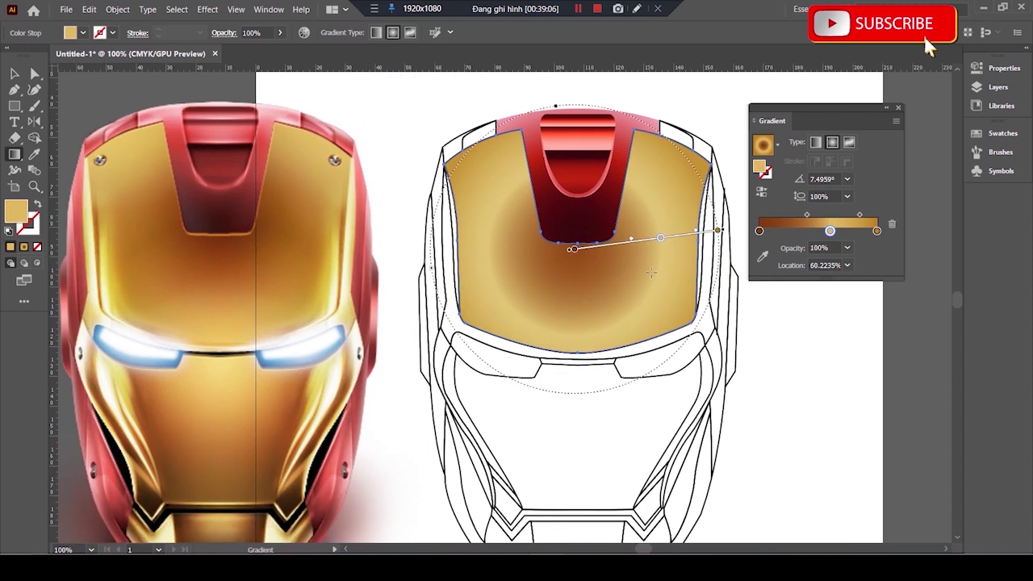
- Refill the faceplate with the darker gold C99217
key(v)
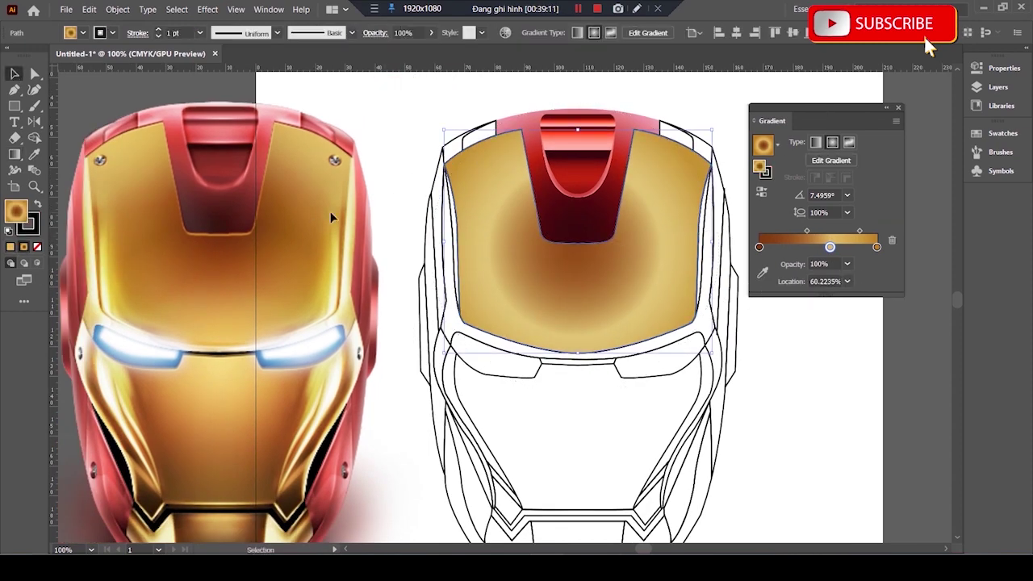
key(i)
click(331, 216)
double_click(759, 166)
text(C99217)
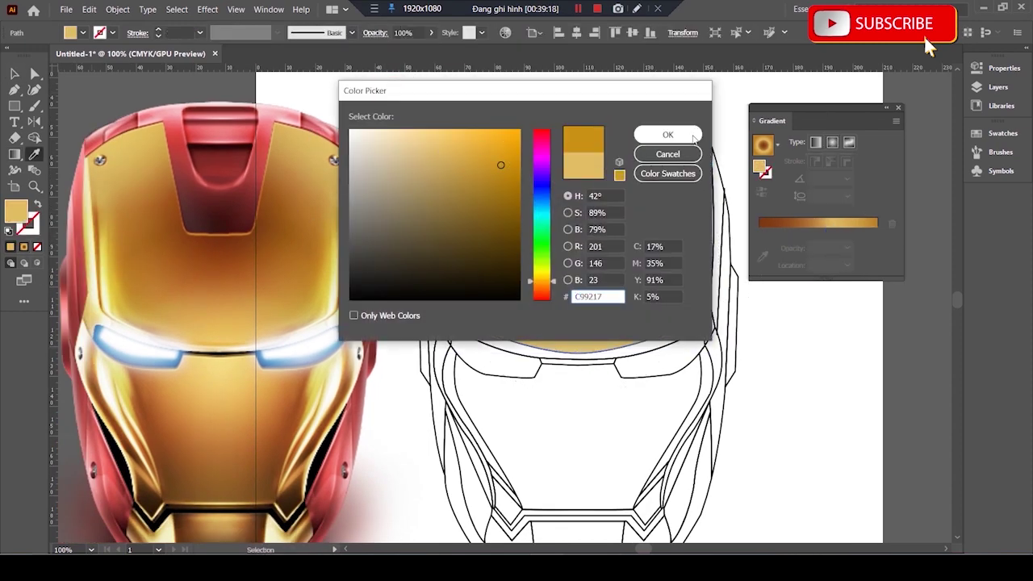
click(691, 137)
- Add a mesh point on the gold faceplate and reposition it, undoing the misplaced move
key(ctrl+=)
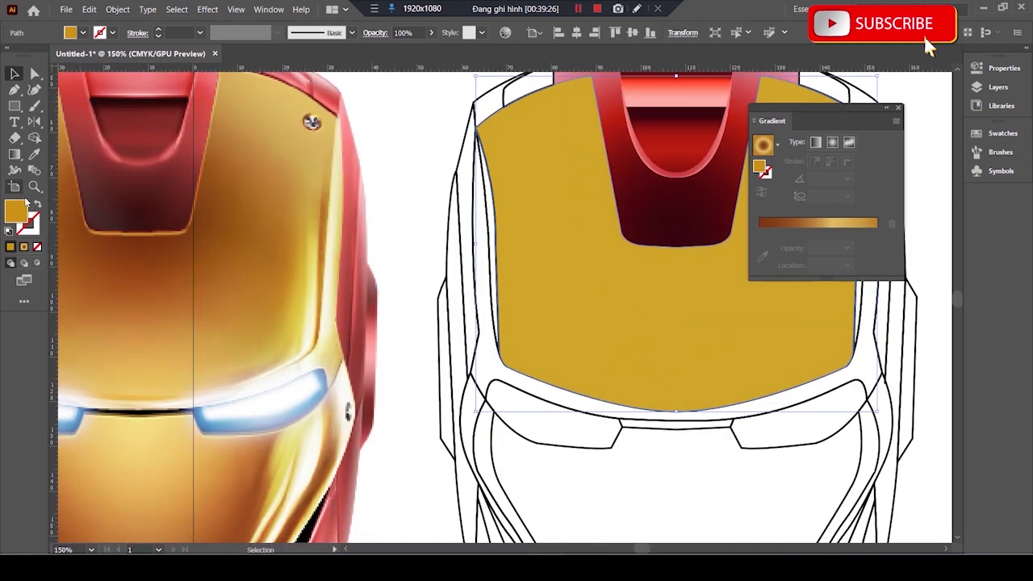
key(u)
click(632, 270)
key(ctrl+minus)
key(a)
drag(607, 229, 580, 264)
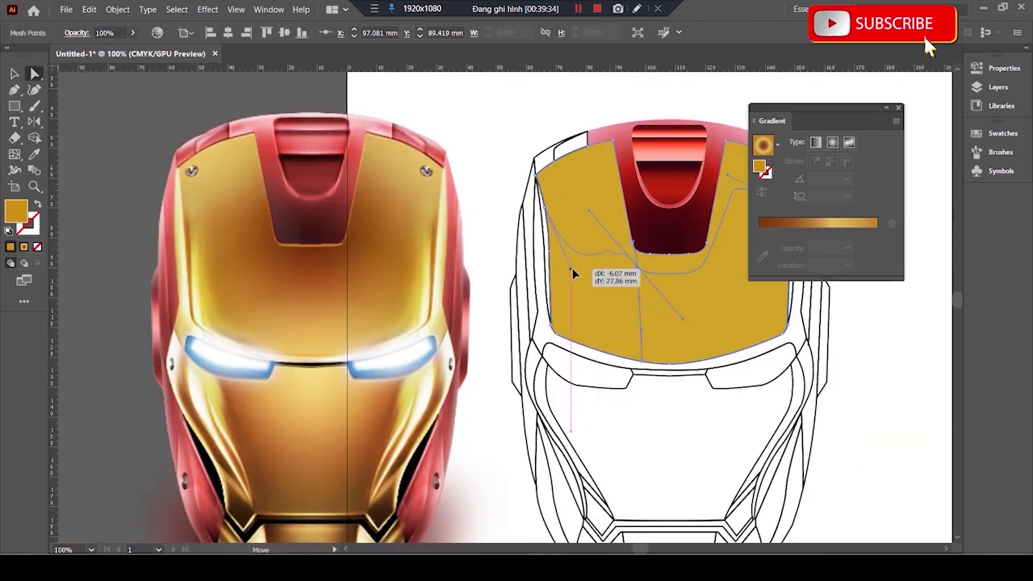
mouse_move(686, 317)
mouse_down()
mouse_move(724, 315)
mouse_move(637, 310)
mouse_up()
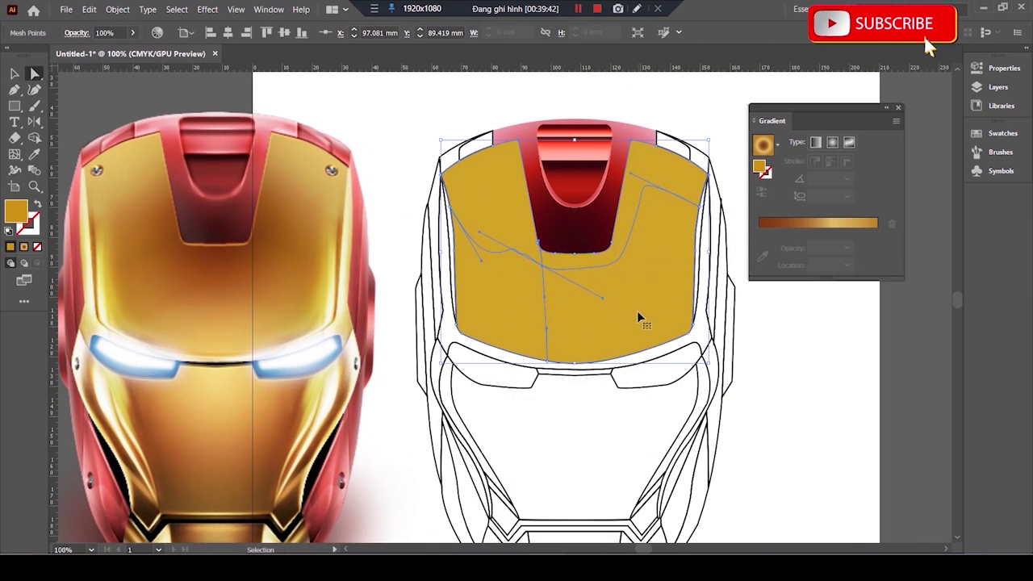
key(ctrl+z)
- Add a mesh point mid-faceplate and colour it dark brown #722F09
key(u)
click(573, 281)
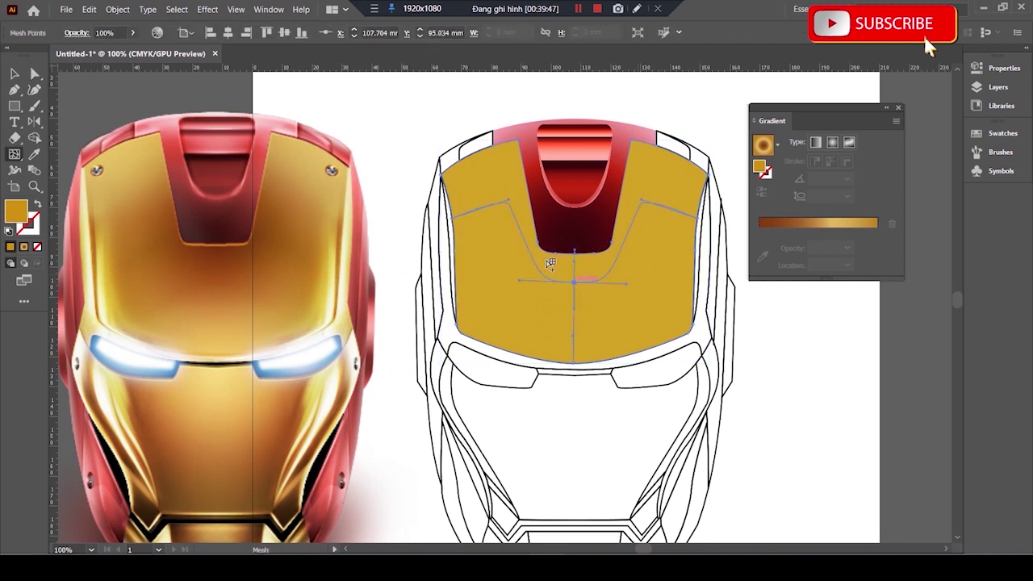
key(i)
click(222, 261)
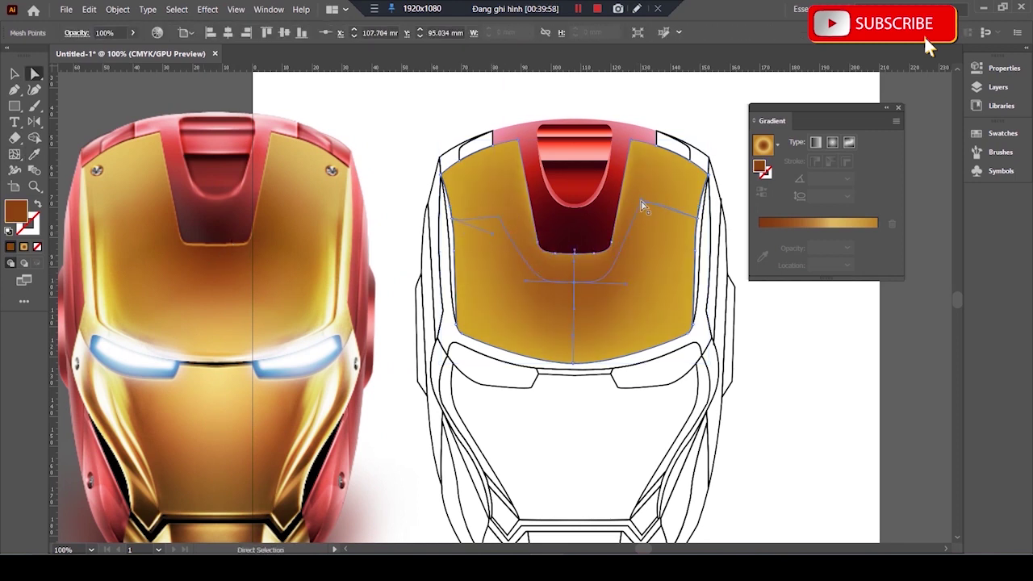
double_click(14, 210)
click(508, 223)
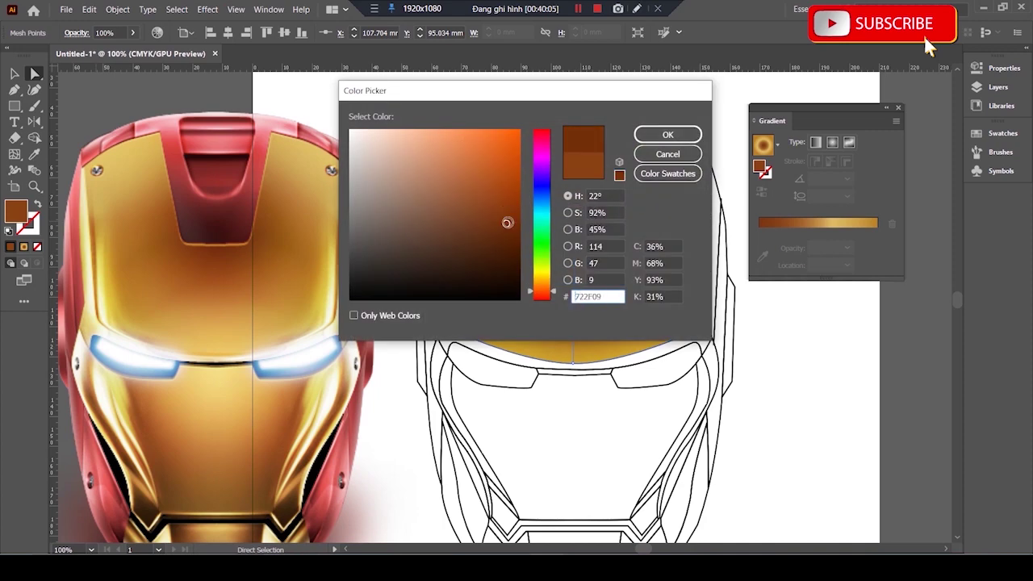
click(657, 137)
click(15, 73)
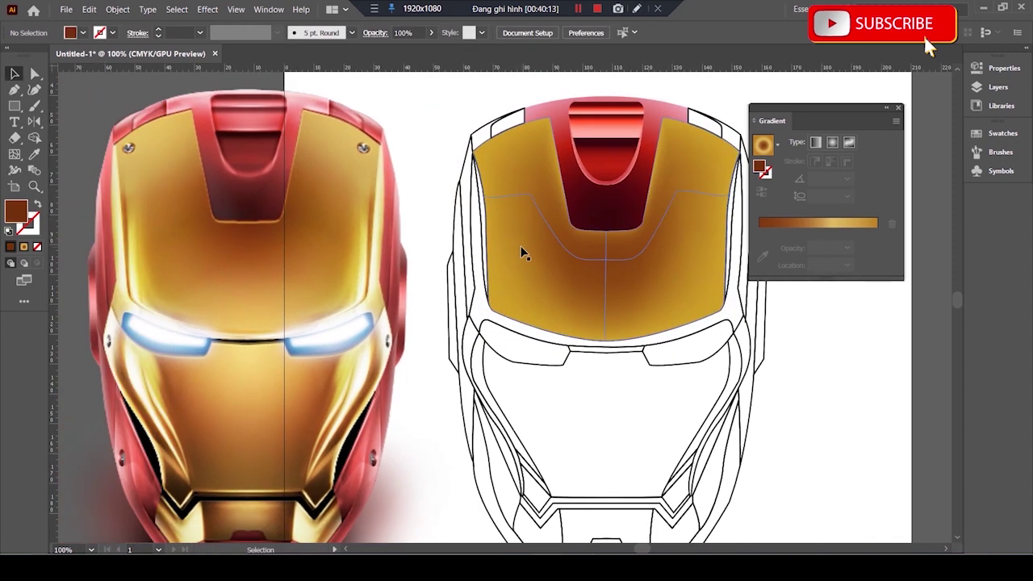
- Give the left side strip a two-stop linear gradient ending in a slightly darkened orange
click(464, 229)
click(816, 142)
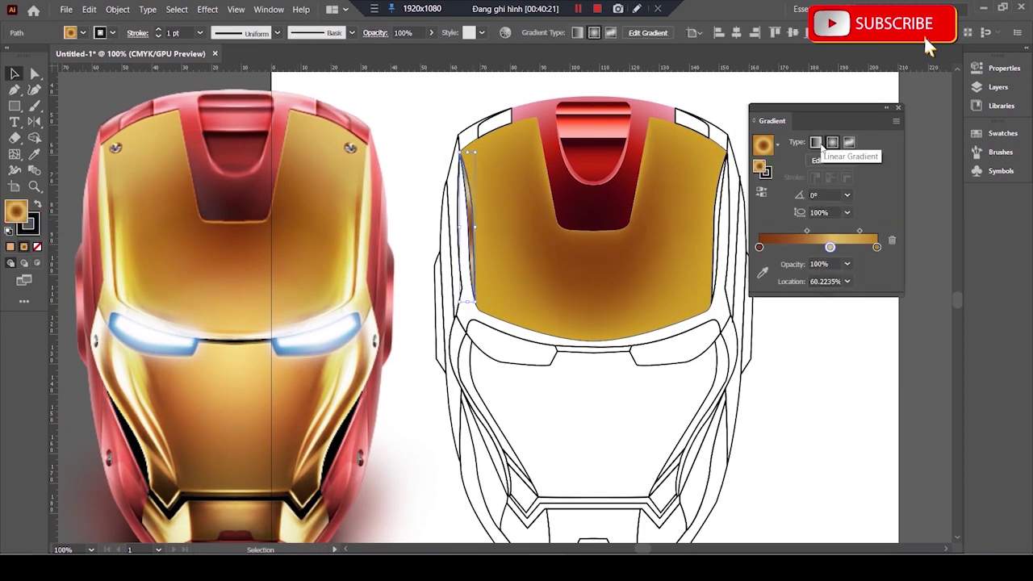
click(891, 239)
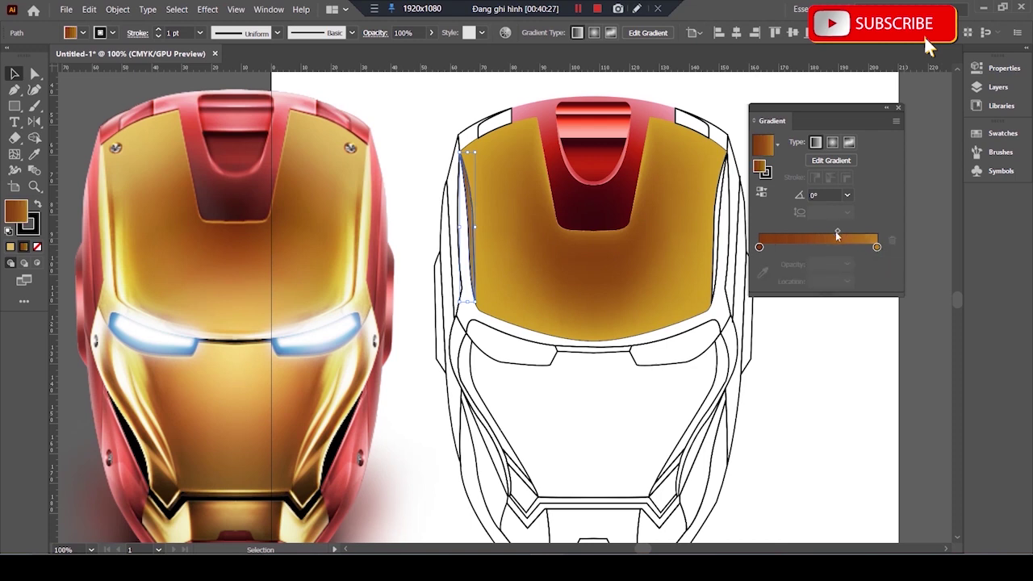
double_click(877, 248)
click(703, 319)
click(839, 295)
click(704, 295)
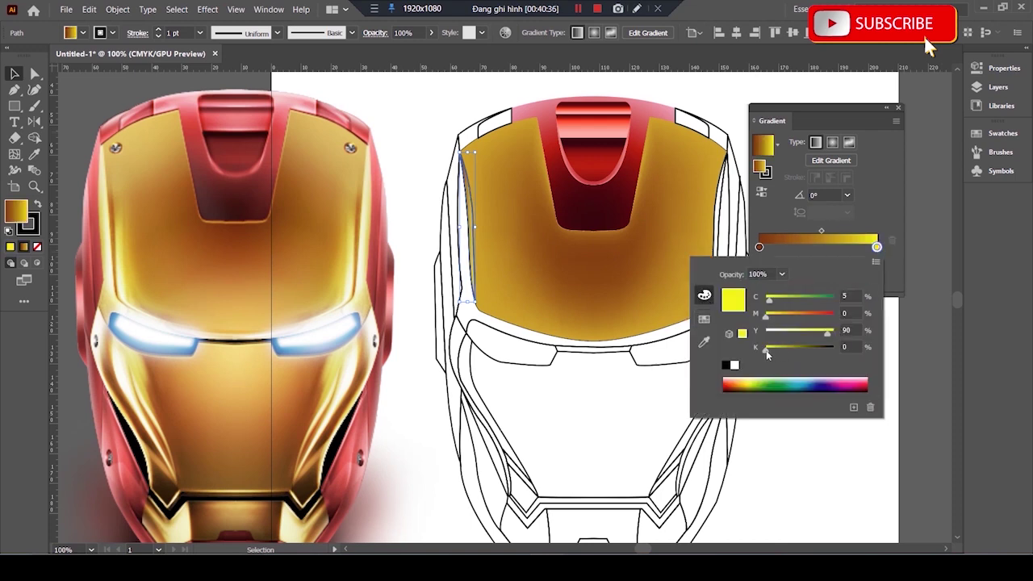
click(703, 319)
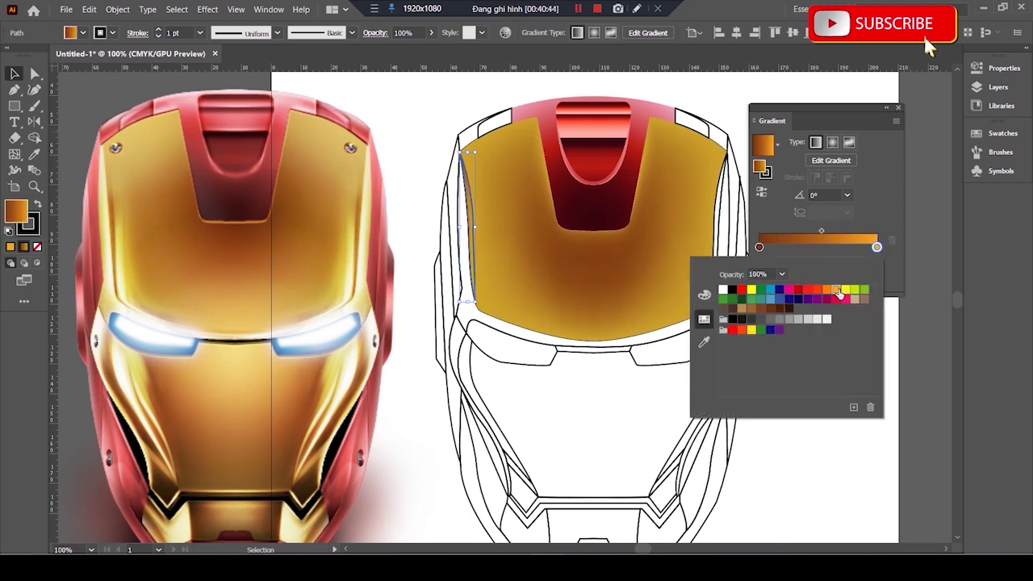
click(841, 296)
click(703, 295)
click(779, 350)
double_click(758, 246)
key(Escape)
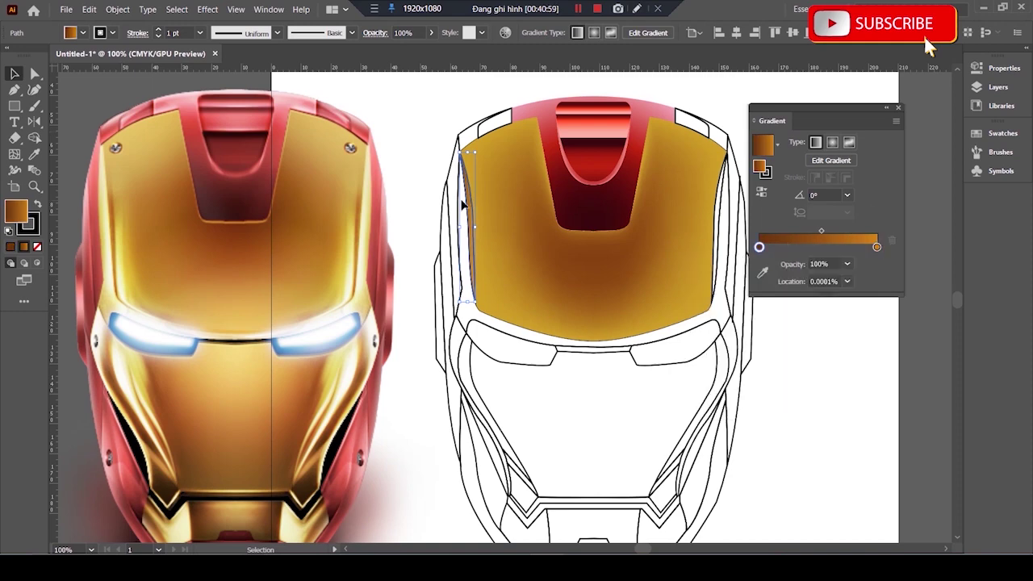
- Move the left strip's first gradient stop in to 17.5% and clear the selection
key(g)
click(876, 231)
scroll(506, 185, up, 2)
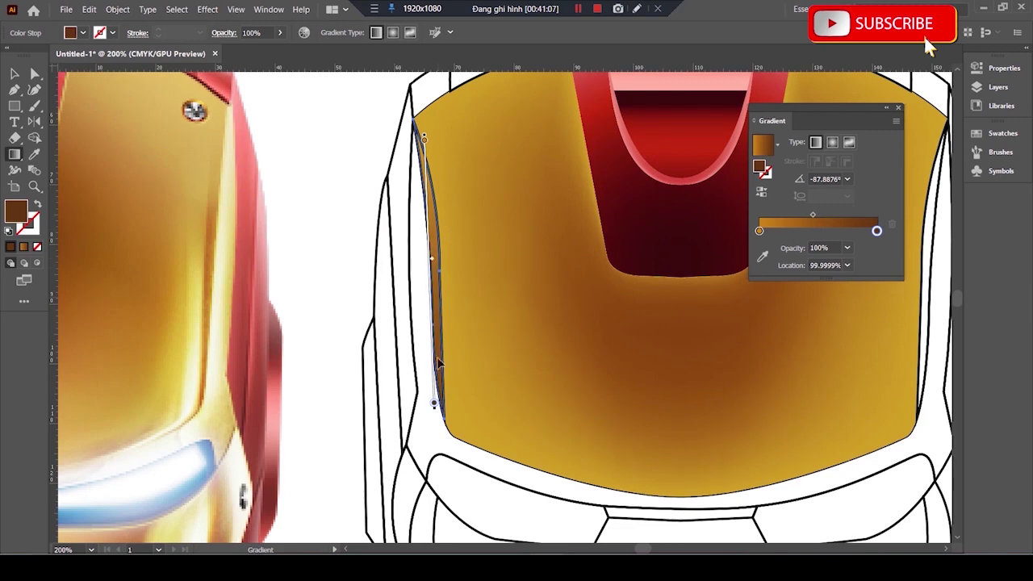
drag(423, 139, 428, 186)
key(ctrl+minus)
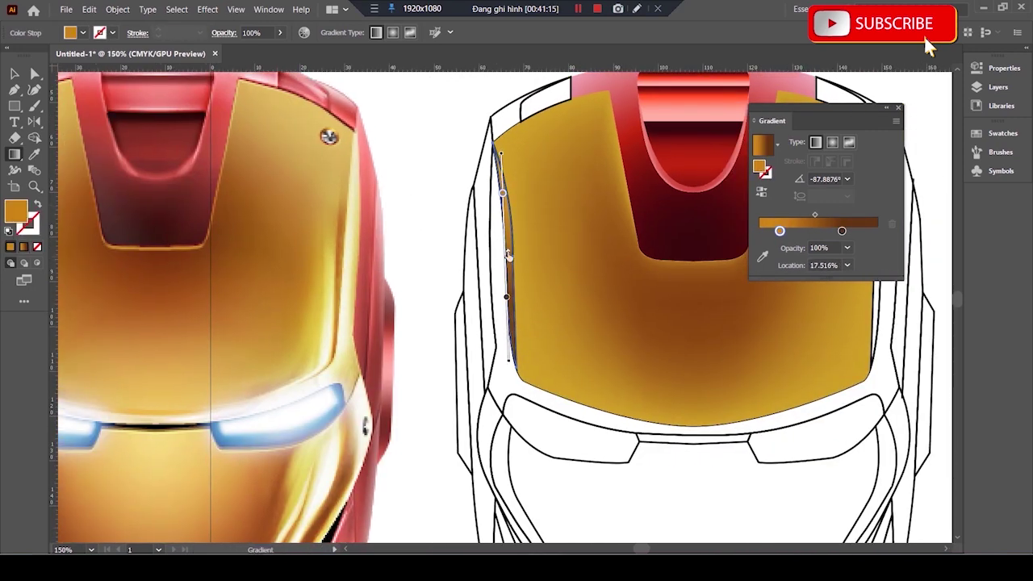
click(14, 73)
click(317, 184)
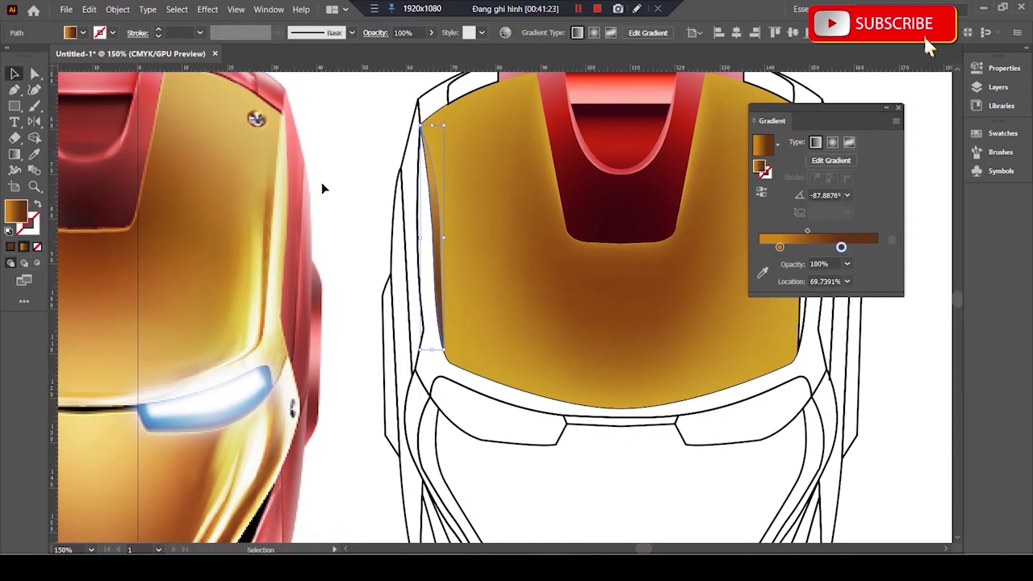
scroll(317, 185, down, 2)
scroll(508, 210, up, 2)
scroll(511, 216, down, 2)
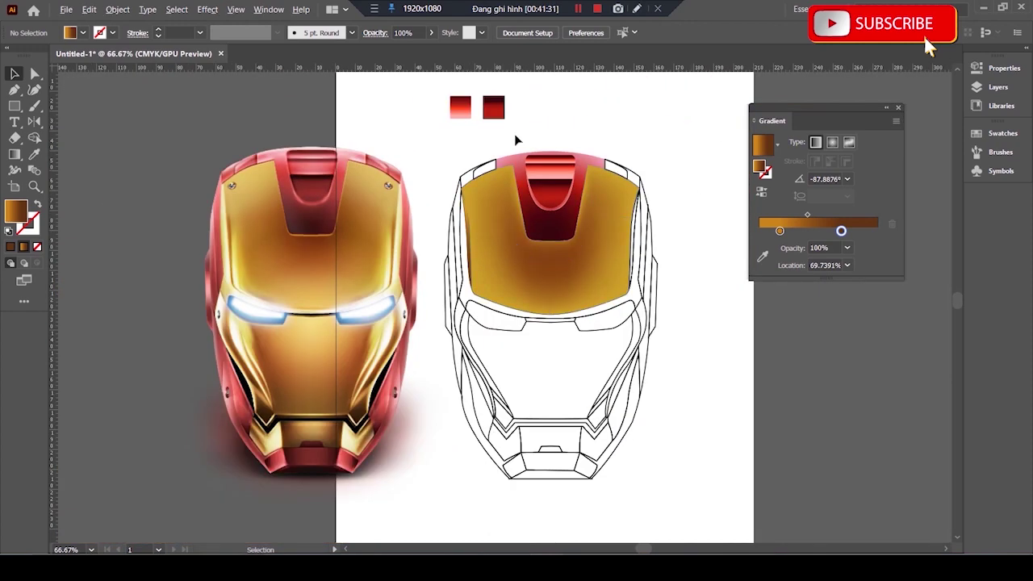
scroll(517, 140, up, 2)
- Copy the gradient onto the right strip, run it down its length, dark stop near 60%
key(g)
click(442, 347)
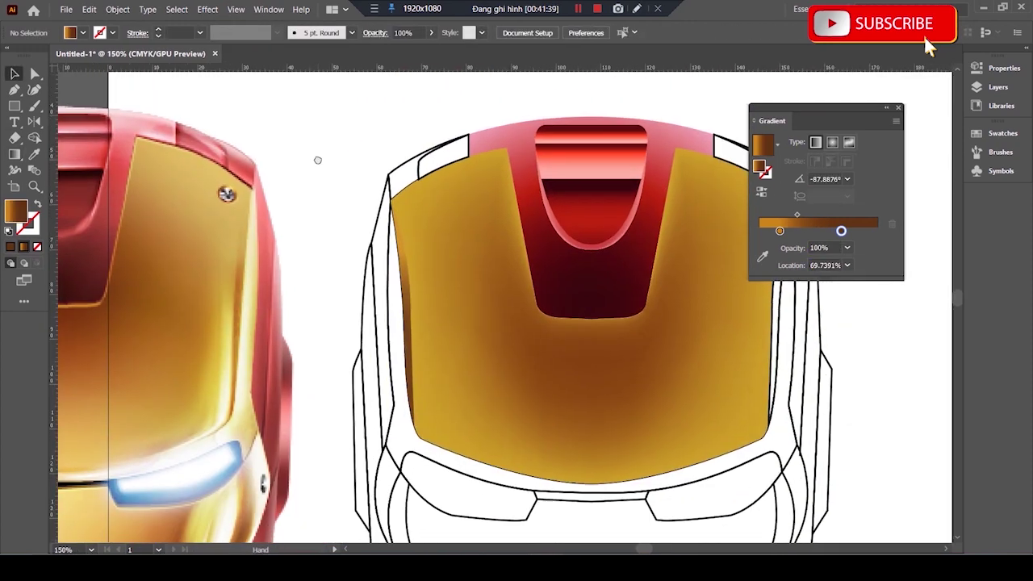
key(i)
click(409, 290)
scroll(469, 274, right, 3)
click(761, 192)
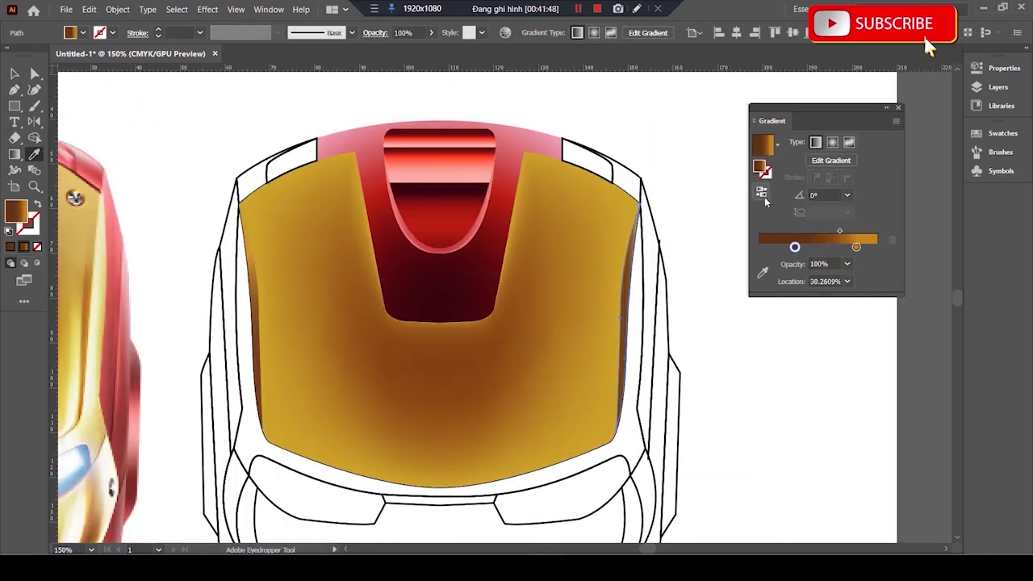
key(g)
click(760, 191)
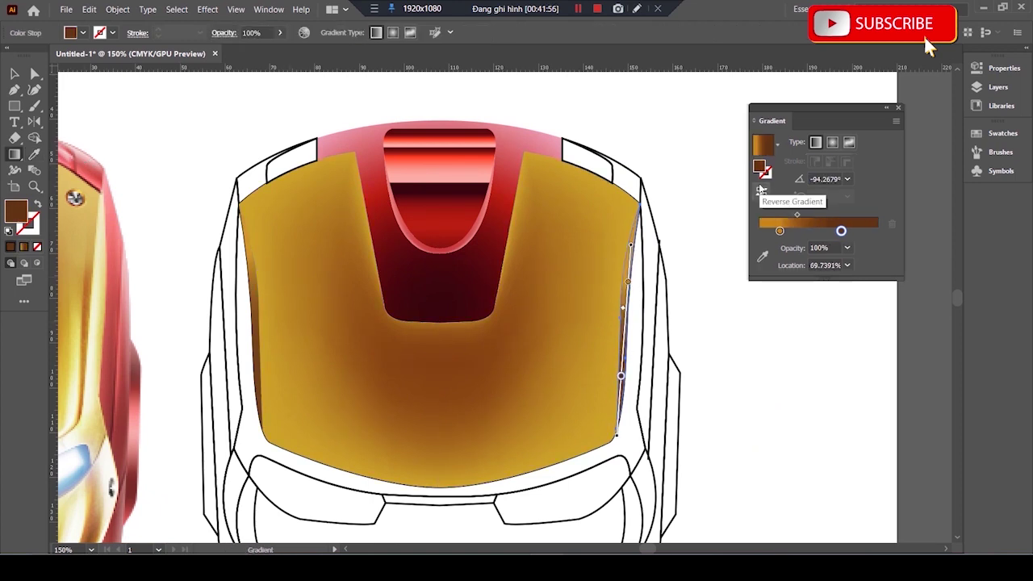
drag(634, 216, 627, 390)
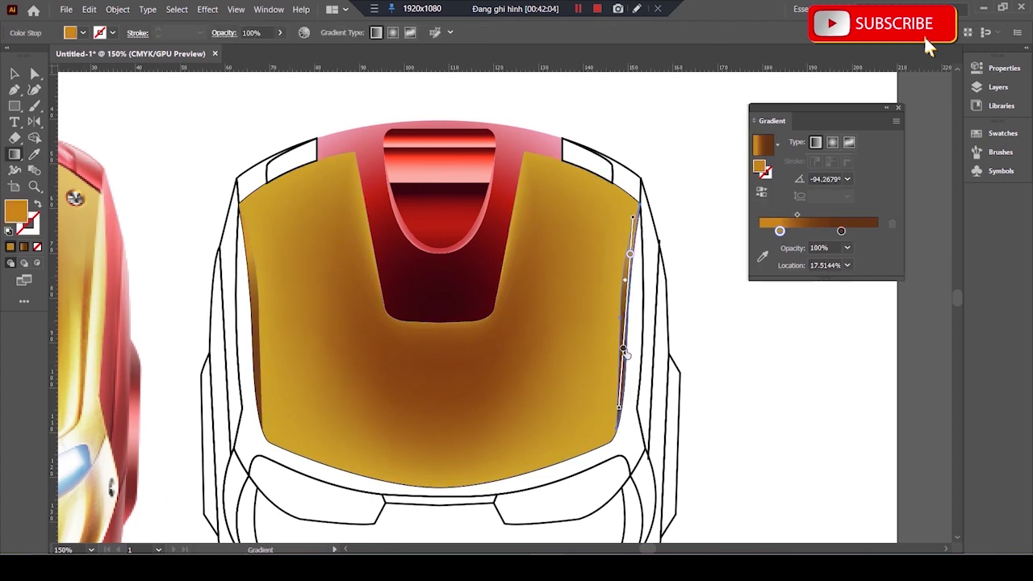
drag(625, 350, 623, 331)
- Reframe the view on the red sample swatches and select the right brow corner piece
key(ctrl+shift+a)
key(ctrl+0)
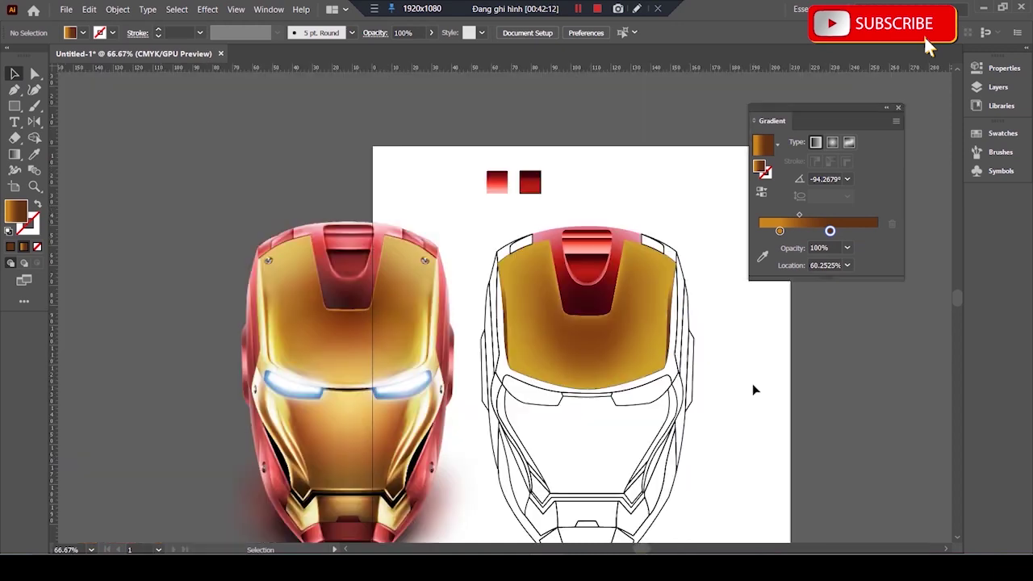
key(ctrl+equal)
key(ctrl+equal)
key(ctrl+minus)
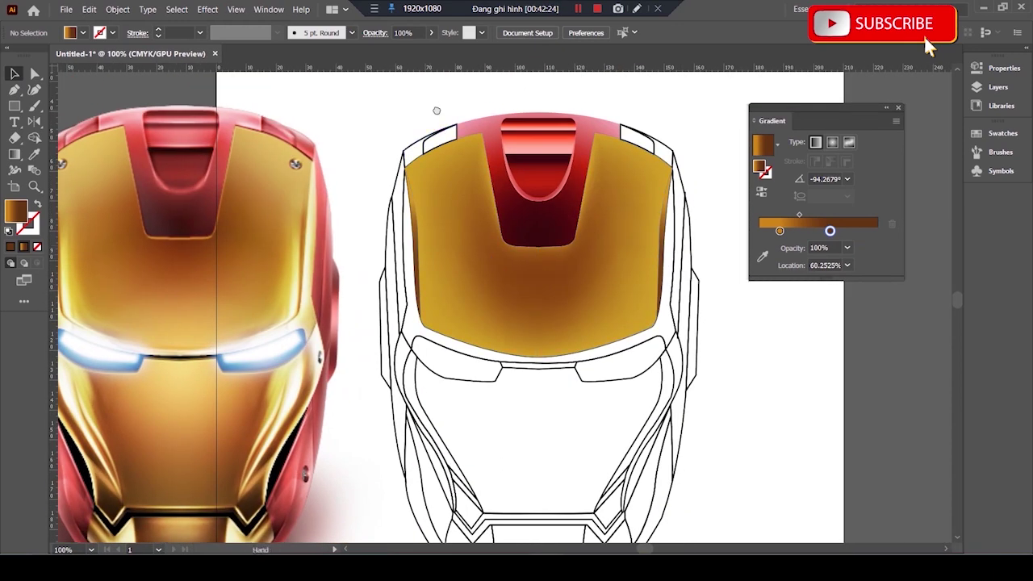
drag(437, 110, 494, 117)
click(687, 129)
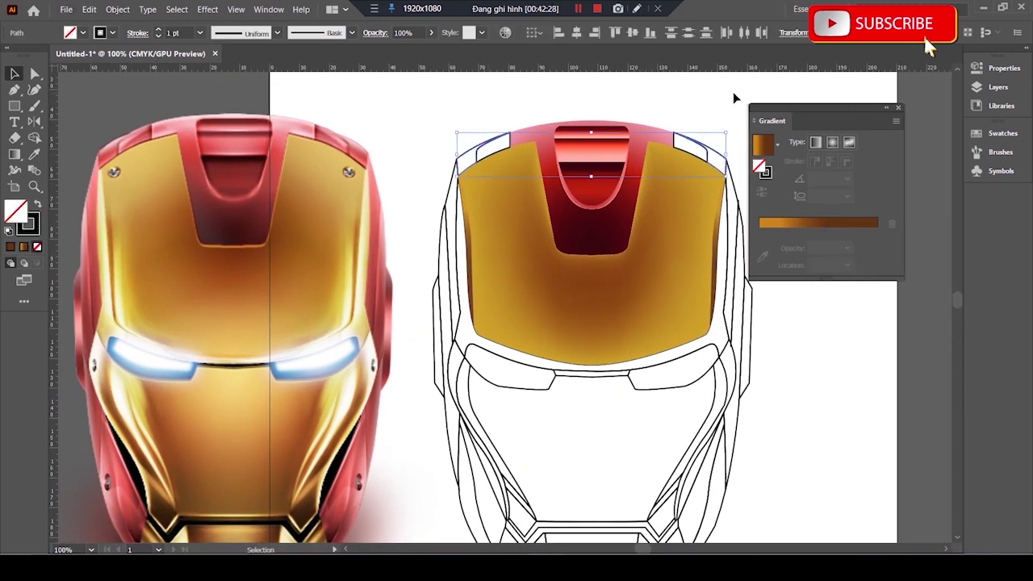
- Sample the red gradient swatch onto the right brow corner and angle it across the piece
scroll(733, 97, up, 3)
key(i)
click(396, 168)
key(g)
key(ctrl+equal)
key(ctrl+equal)
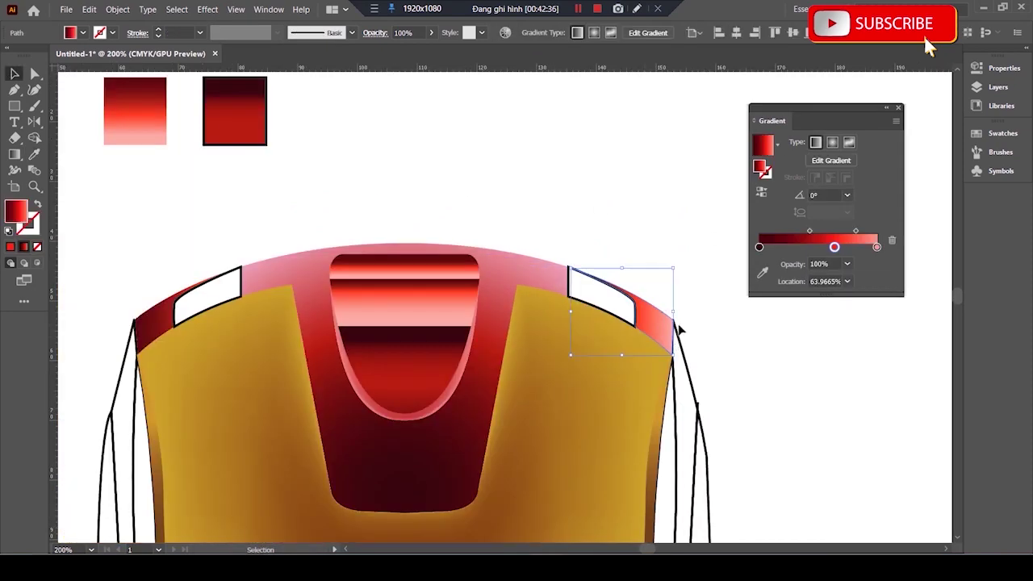
drag(642, 255, 612, 334)
drag(655, 305, 639, 336)
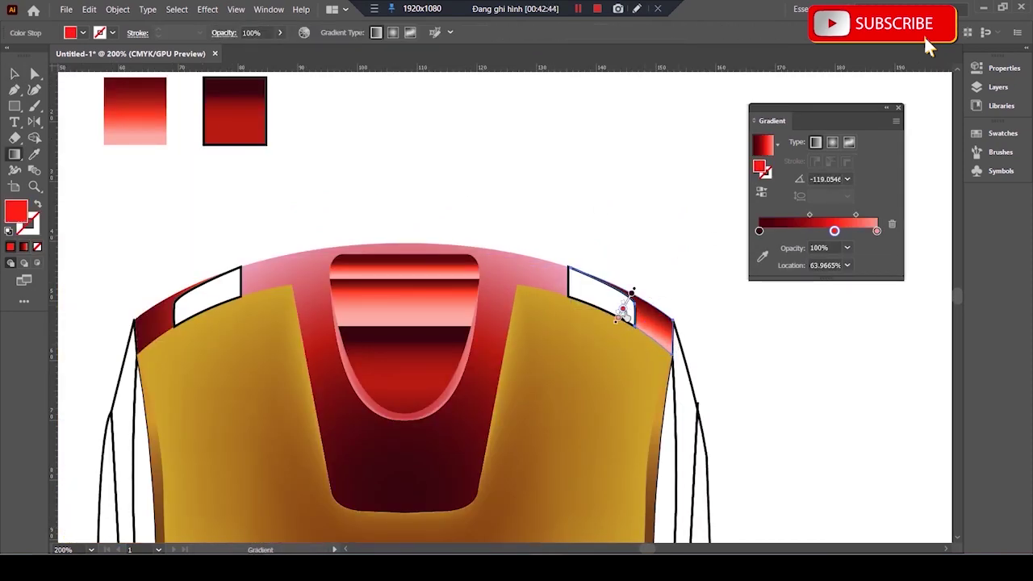
scroll(613, 307, left, 5)
scroll(357, 330, right, 3)
scroll(355, 323, left, 4)
- Run a short red gradient down the narrow edge strip
key(v)
click(351, 305)
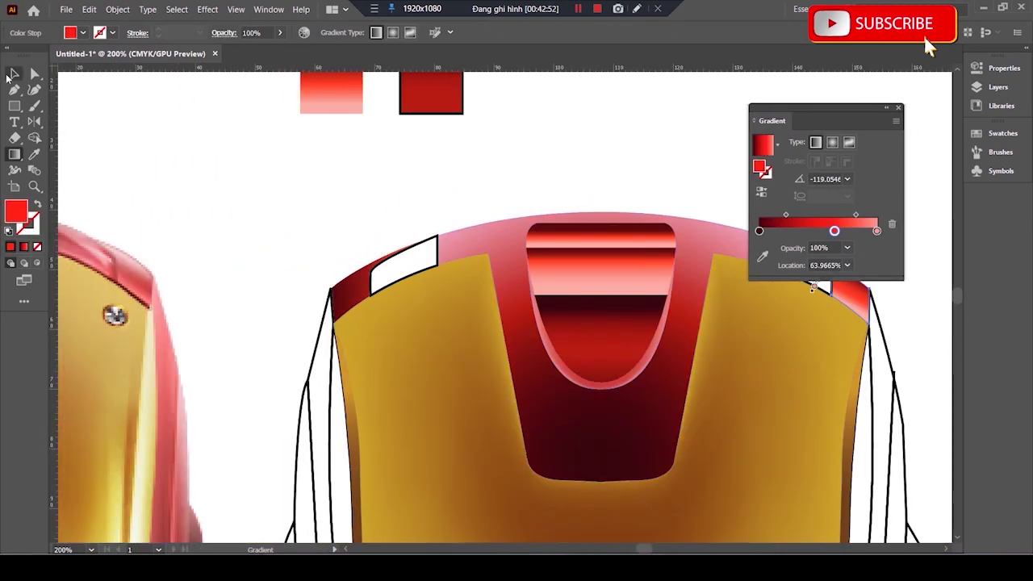
key(g)
drag(353, 266, 363, 304)
key(v)
click(371, 178)
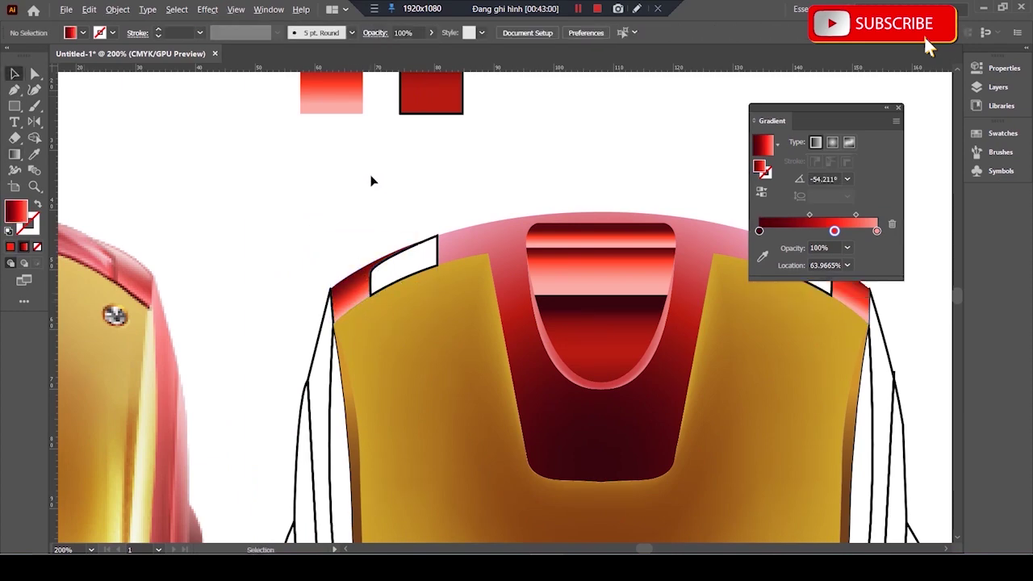
scroll(452, 215, down, 3)
scroll(503, 178, up, 2)
scroll(565, 200, right, 2)
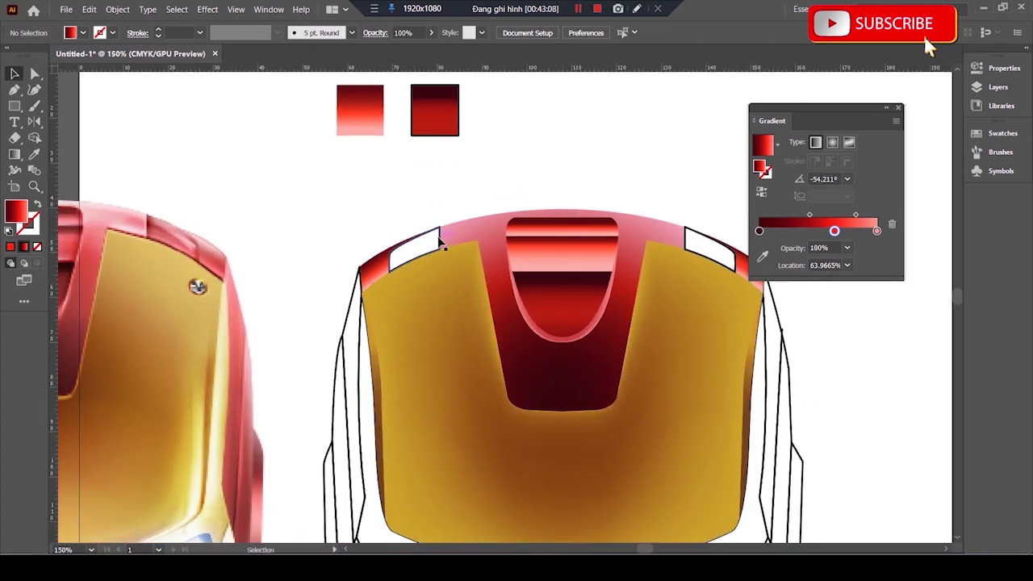
scroll(435, 226, up, 1)
scroll(431, 210, left, 1)
- Angle a red gradient across the left brow corner, middle stop near 53%, reversed so dark starts left
click(442, 256)
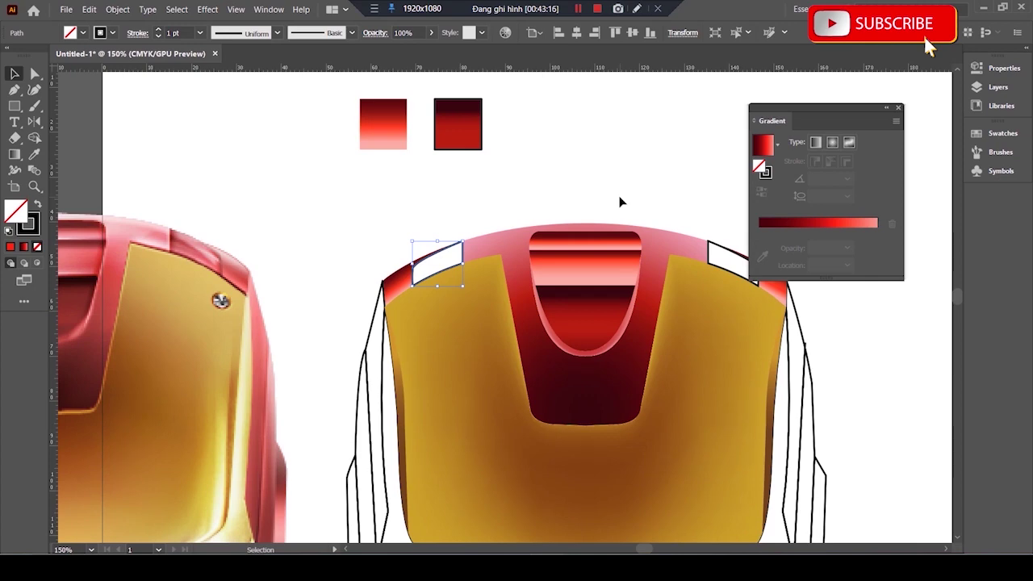
key(g)
scroll(484, 221, down, 3)
scroll(487, 215, up, 3)
mouse_move(411, 278)
mouse_down()
mouse_move(475, 256)
mouse_move(461, 258)
mouse_up()
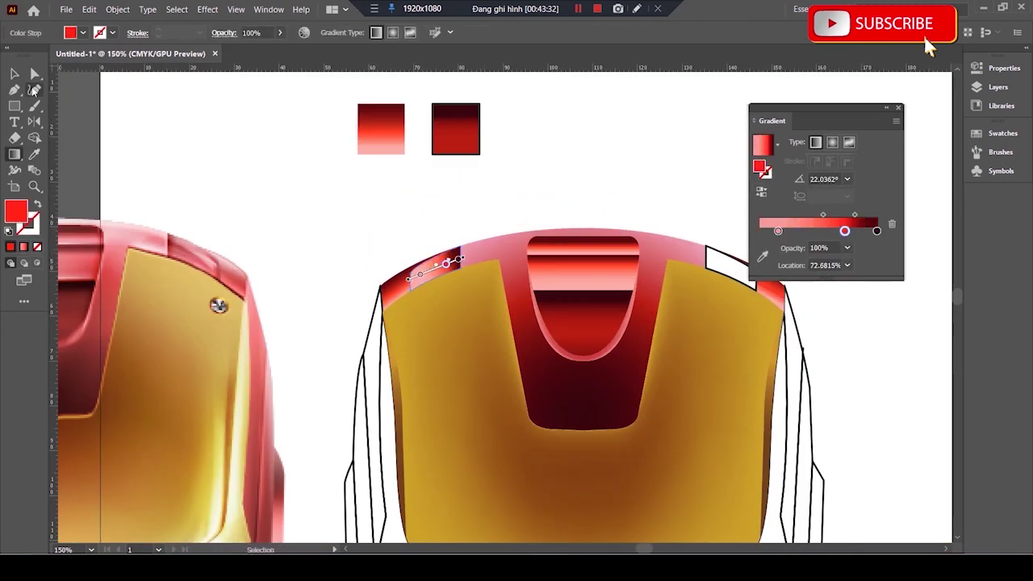
scroll(458, 261, up, 1)
mouse_move(427, 297)
mouse_down()
mouse_move(456, 290)
mouse_move(368, 283)
mouse_up()
click(761, 192)
key(v)
click(350, 159)
key(ctrl+minus)
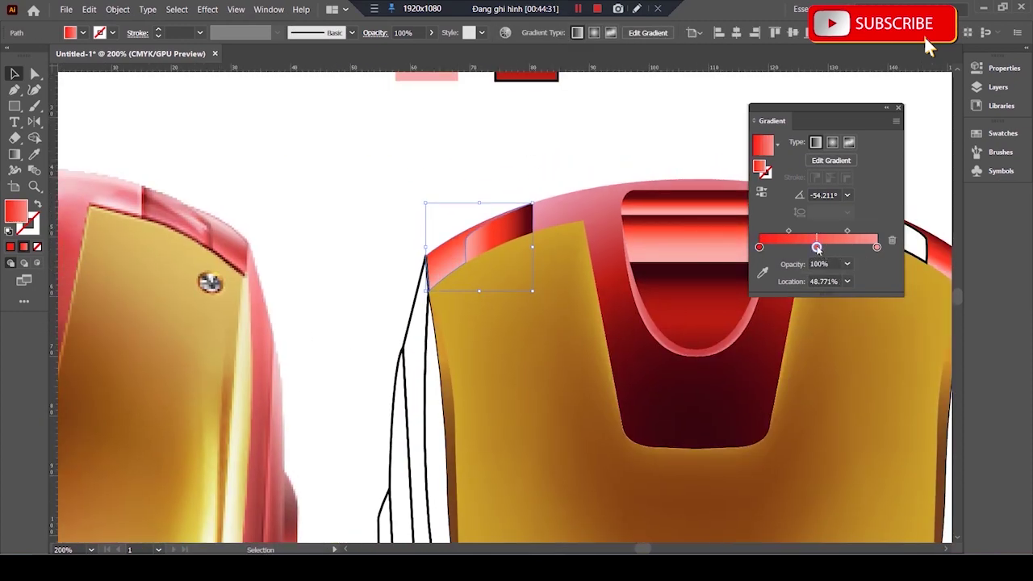
double_click(817, 248)
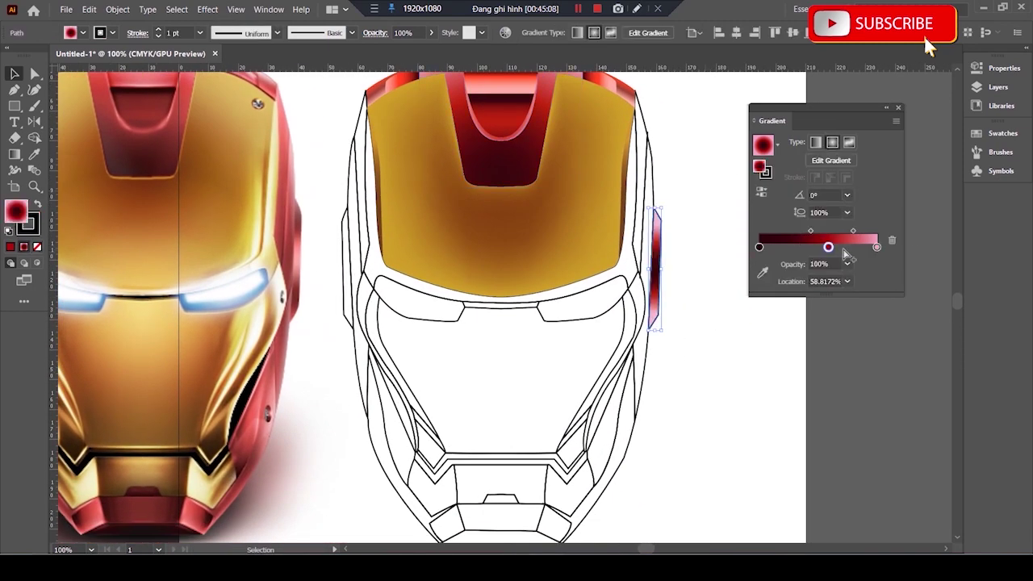
- Make the side strip gradient linear with dark red stops, moving one stop to about 12%
click(815, 142)
key(g)
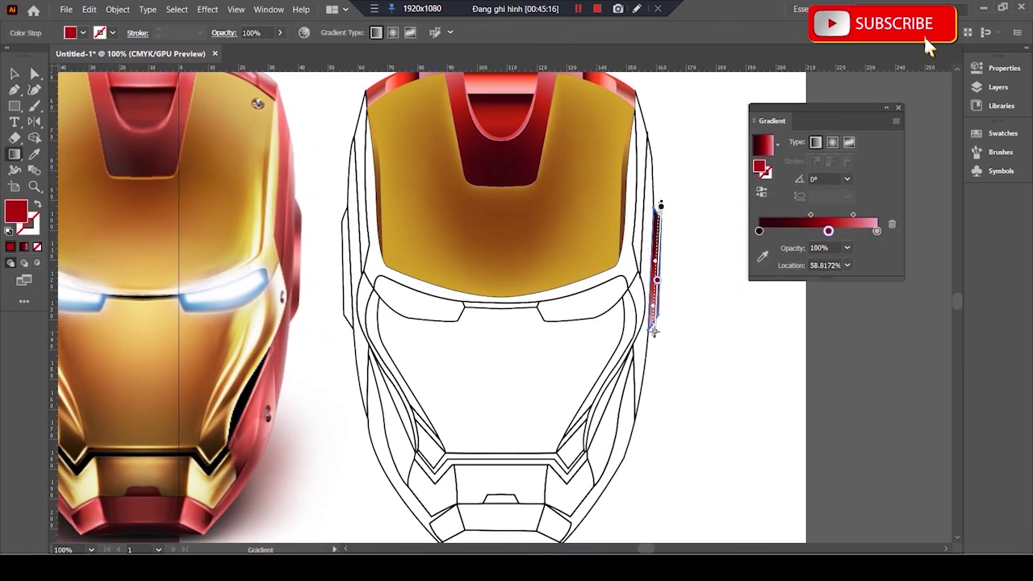
double_click(876, 230)
mouse_move(758, 231)
mouse_down()
mouse_move(791, 215)
mouse_move(819, 233)
mouse_up()
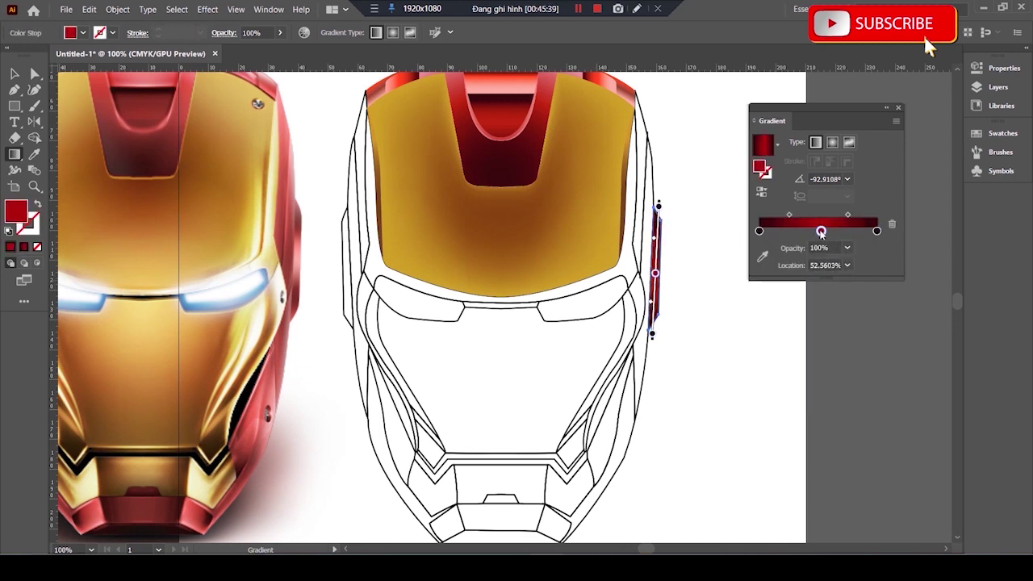
- Colour the middle stop bright red and move the start stop down to about 15%
double_click(821, 232)
click(703, 302)
click(795, 276)
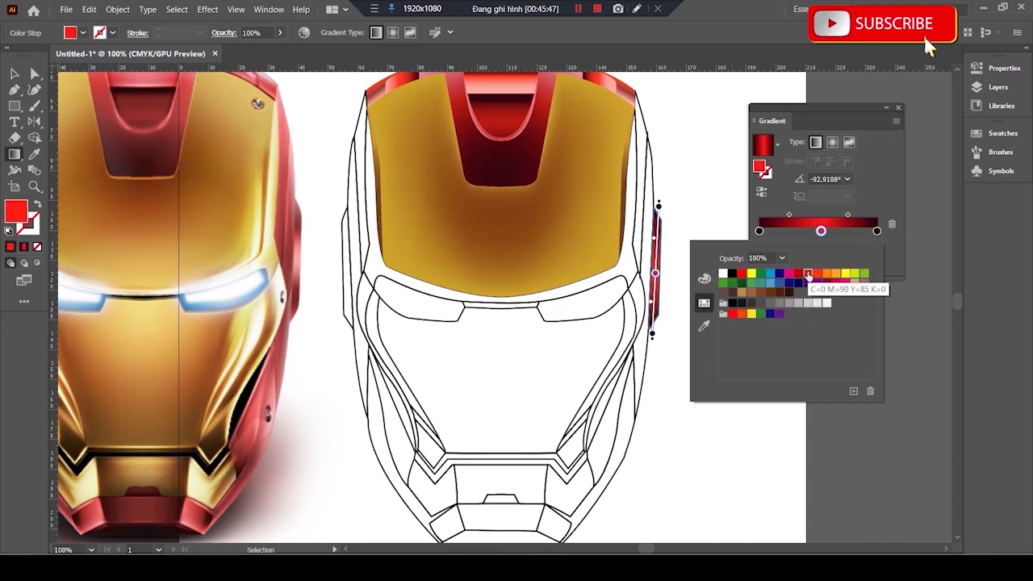
click(703, 278)
key(Escape)
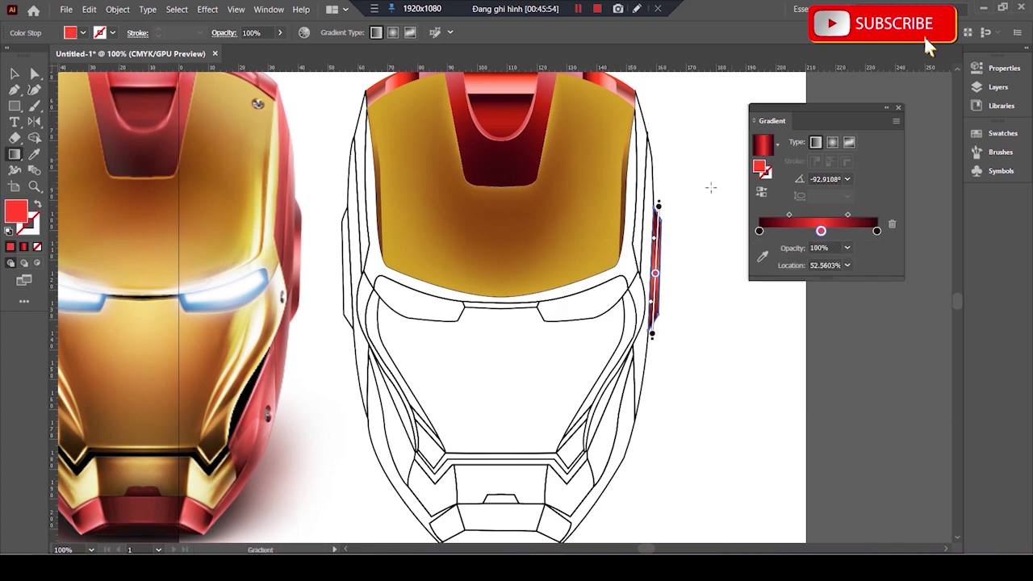
scroll(710, 185, up, 1)
drag(630, 217, 630, 243)
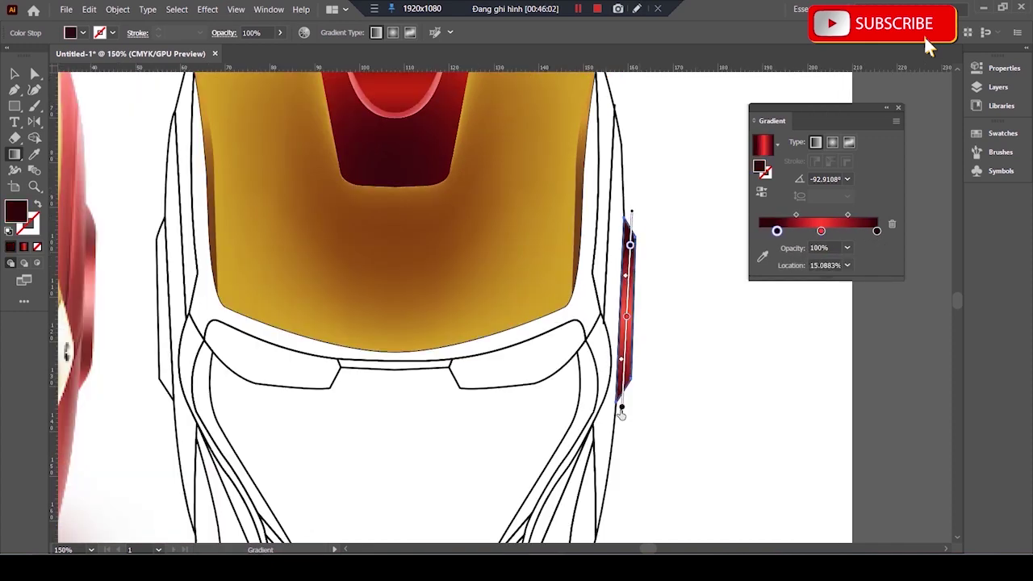
key(ctrl+minus)
key(ctrl+shift+a)
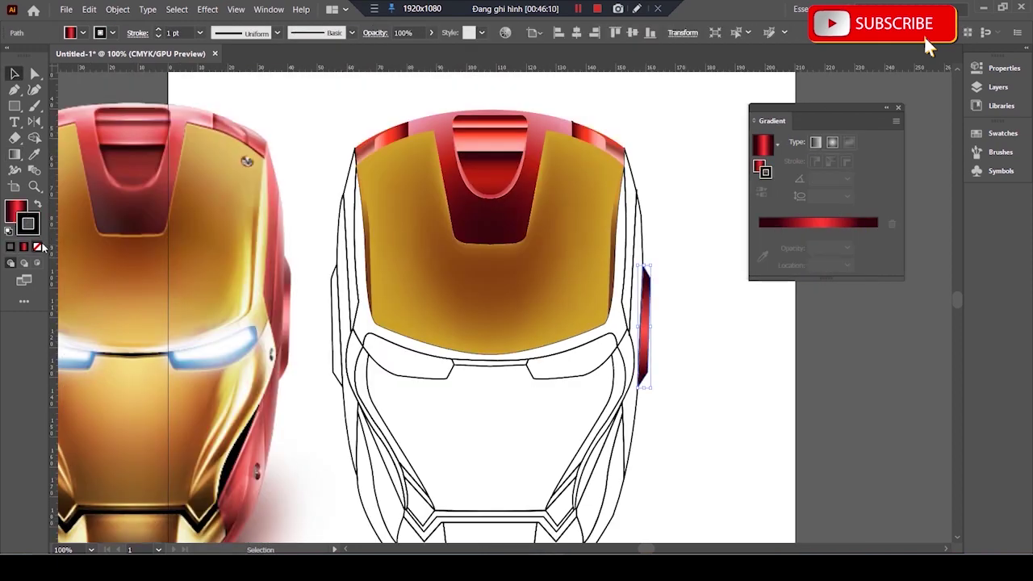
scroll(516, 306, left, 2)
- Copy the red gradient onto the left side strip and run it vertically
key(i)
click(738, 323)
scroll(430, 323, up, 3)
key(g)
drag(470, 218, 475, 446)
key(v)
key(ctrl+shift+a)
key(ctrl+0)
scroll(532, 196, up, 4)
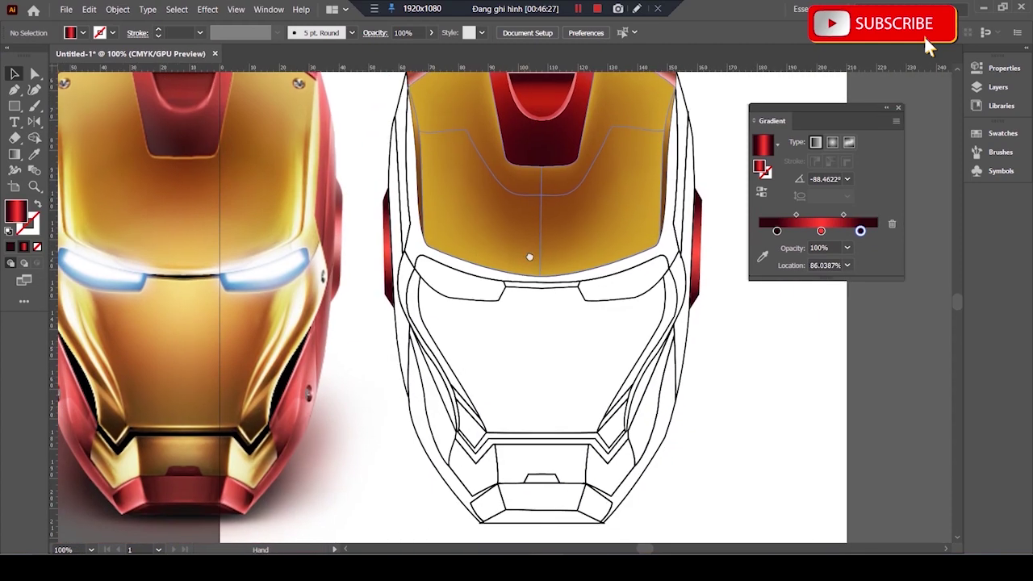
scroll(710, 52, up, 3)
scroll(699, 215, right, 3)
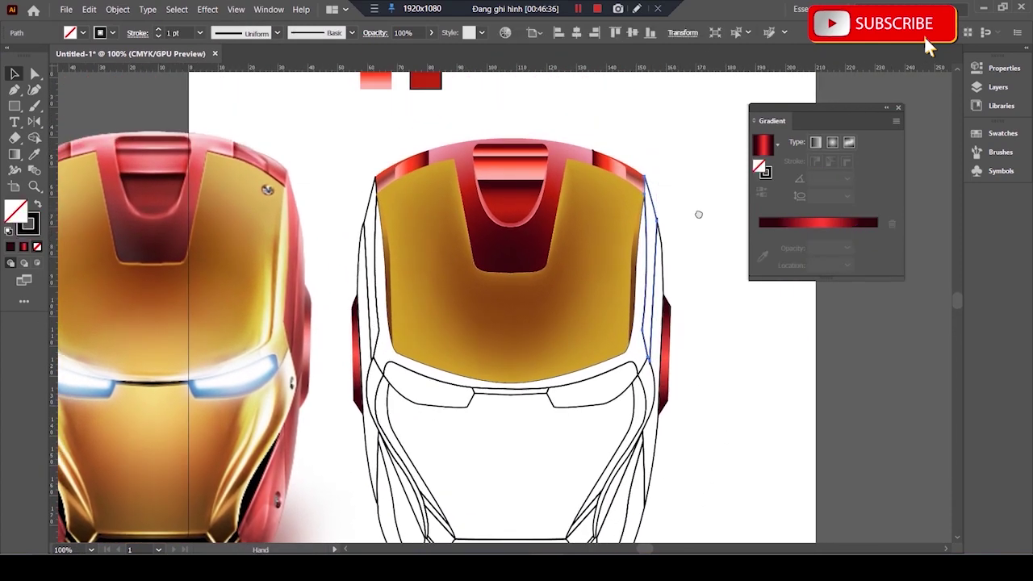
- Give the strip along the faceplate's right edge a vertical red gradient
click(601, 266)
key(i)
click(333, 90)
key(g)
drag(600, 215, 589, 370)
scroll(662, 255, up, 2)
scroll(661, 255, down, 1)
key(v)
click(650, 219)
scroll(652, 222, up, 1)
scroll(652, 222, down, 1)
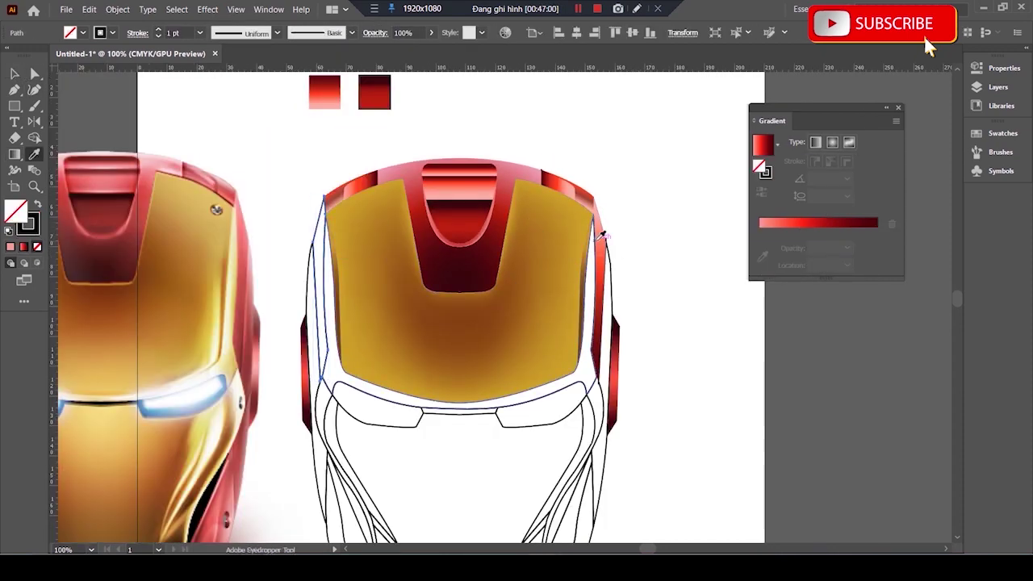
- Give the left edge strip the same vertical red gradient
click(320, 267)
key(g)
drag(320, 212, 322, 367)
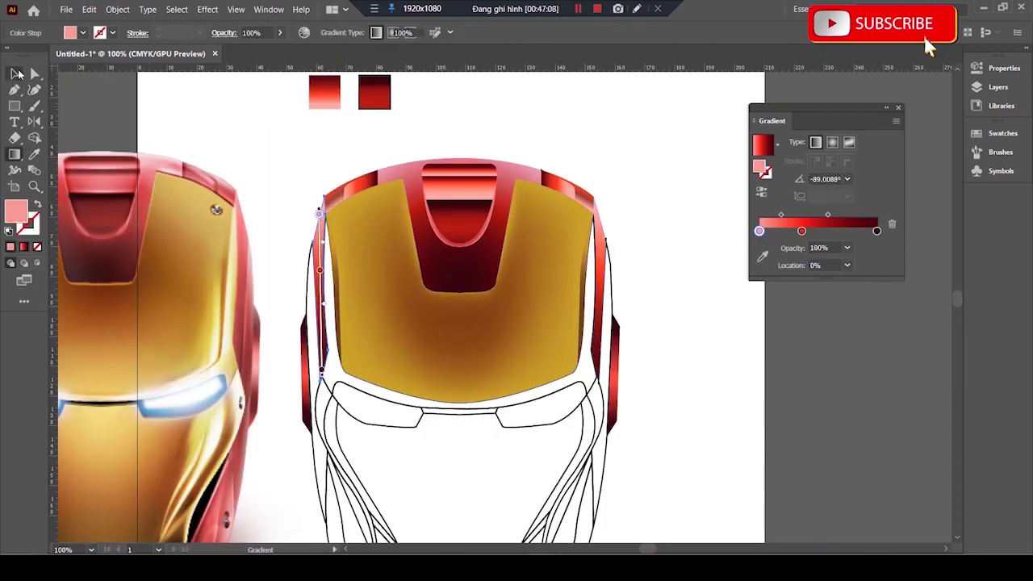
click(18, 73)
click(631, 125)
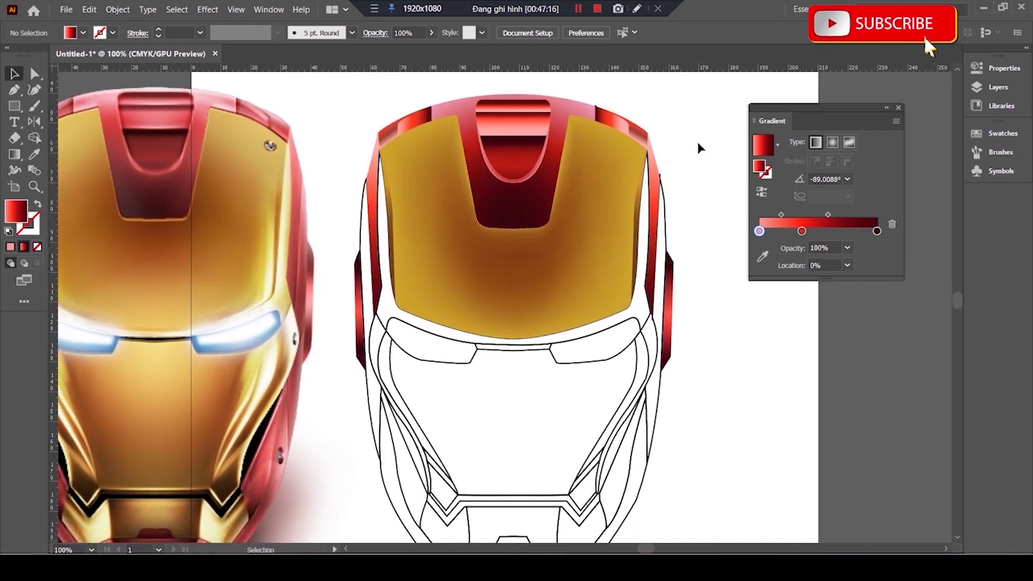
click(671, 188)
key(a)
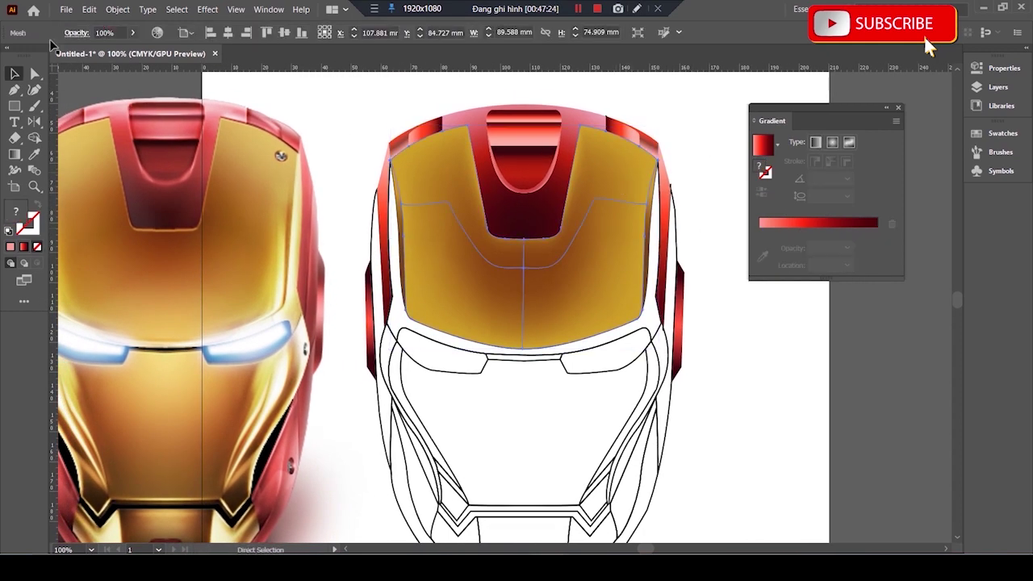
- Fill the chin band solid black with hex 000000
key(ctrl+shift+a)
double_click(16, 211)
text(000000)
click(667, 134)
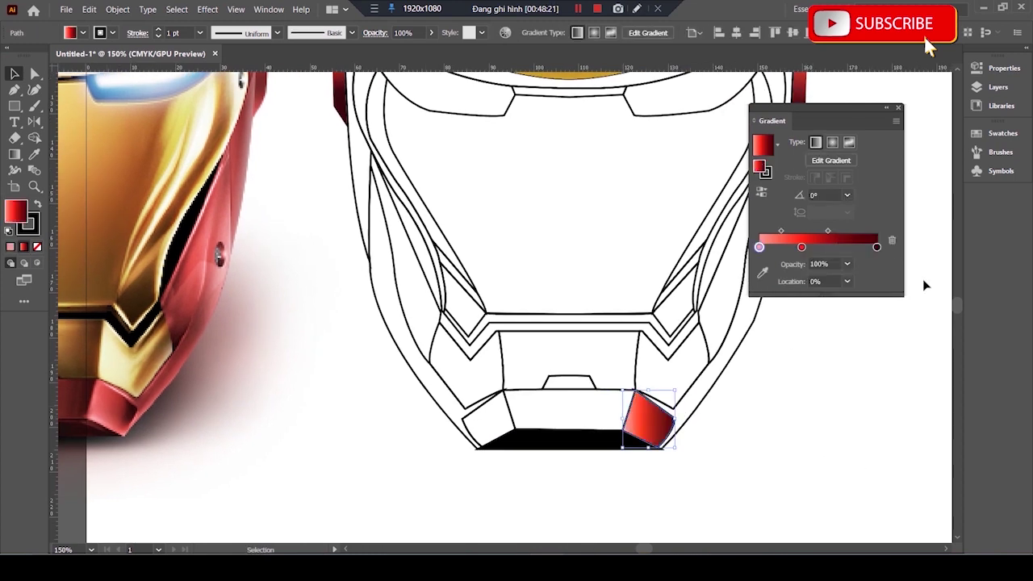
- Set the chin gradient's right stop to black near 87%, with the midpoint about 50%
double_click(876, 247)
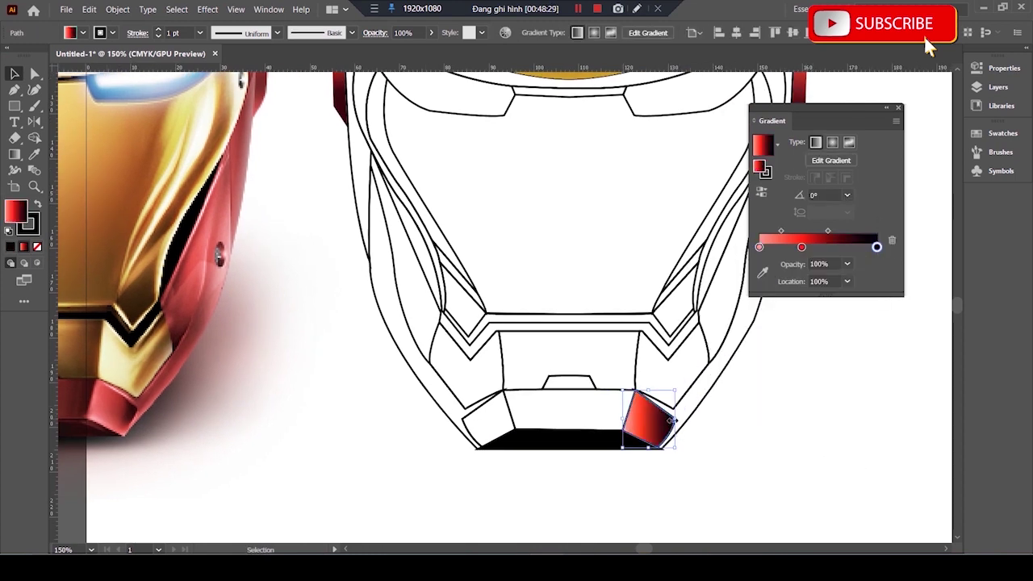
mouse_move(827, 231)
mouse_down()
mouse_move(847, 232)
mouse_move(813, 247)
mouse_up()
drag(876, 247, 863, 249)
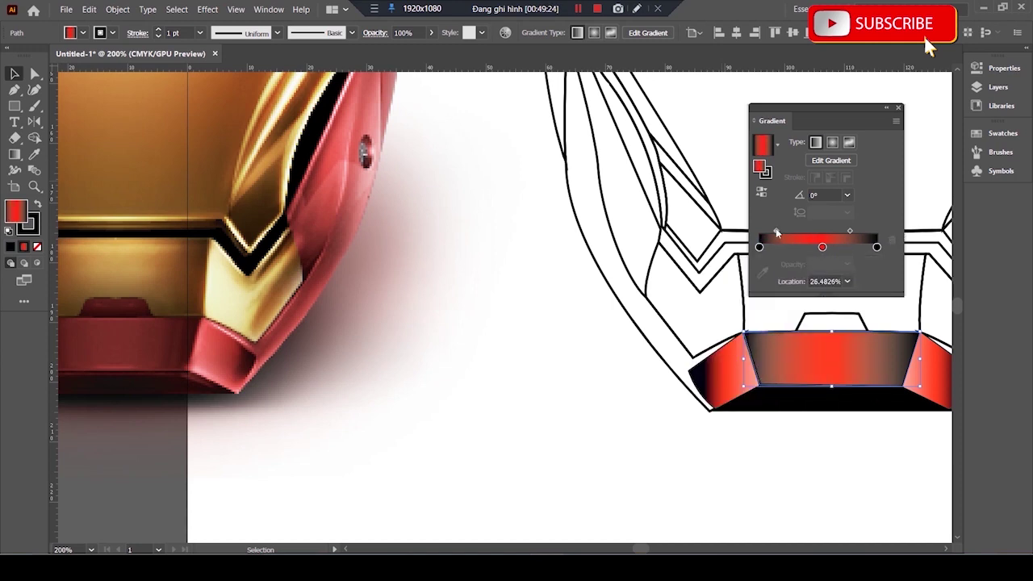
drag(783, 232, 791, 232)
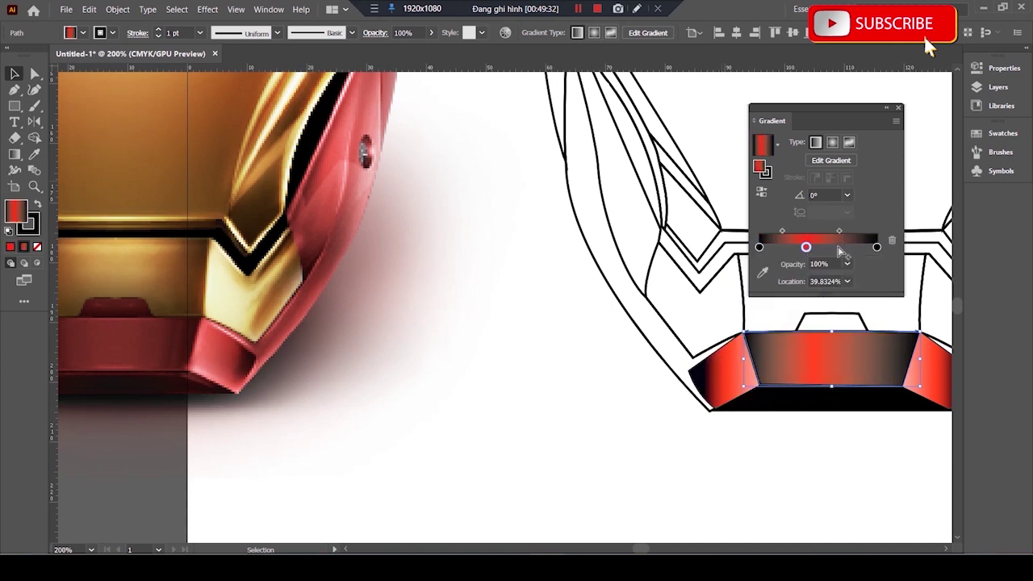
- Recolour two chin gradient stops red and slide the red stop over
double_click(836, 247)
click(799, 292)
double_click(806, 247)
click(800, 292)
mouse_move(806, 247)
mouse_down()
mouse_move(793, 247)
mouse_move(848, 247)
mouse_up()
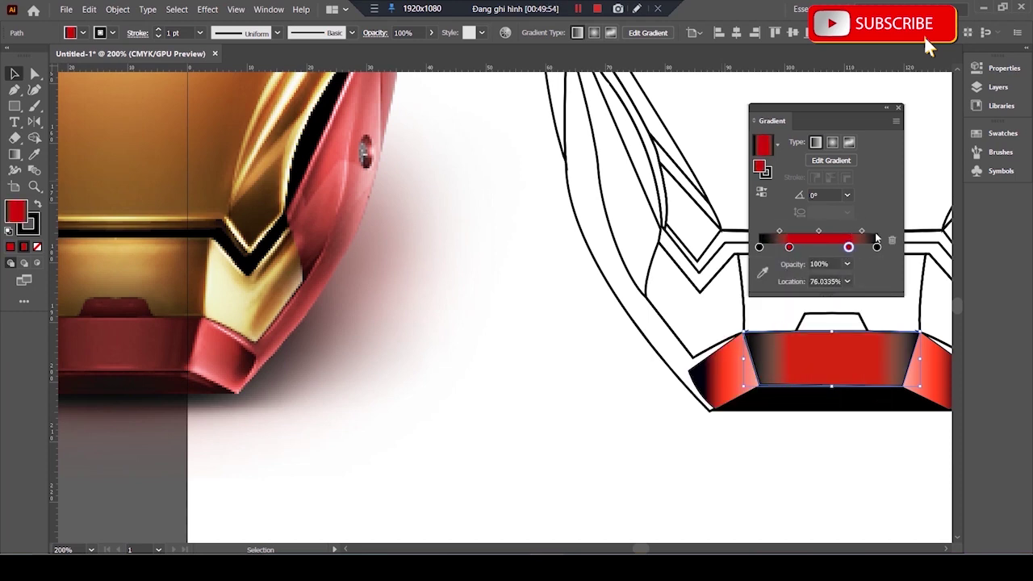
- Add a crimson stop to the chin gradient
click(819, 247)
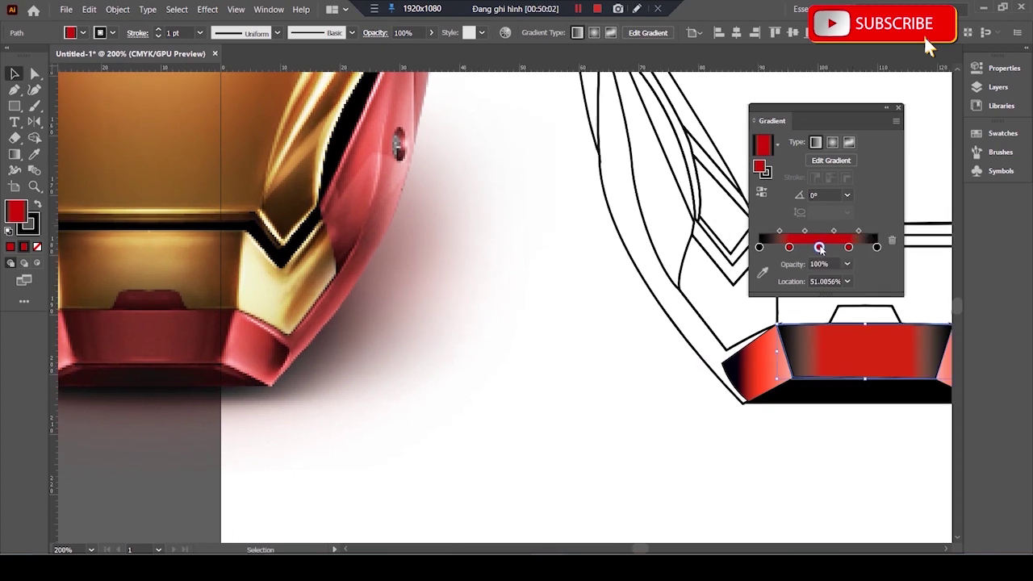
double_click(818, 246)
click(826, 301)
click(704, 296)
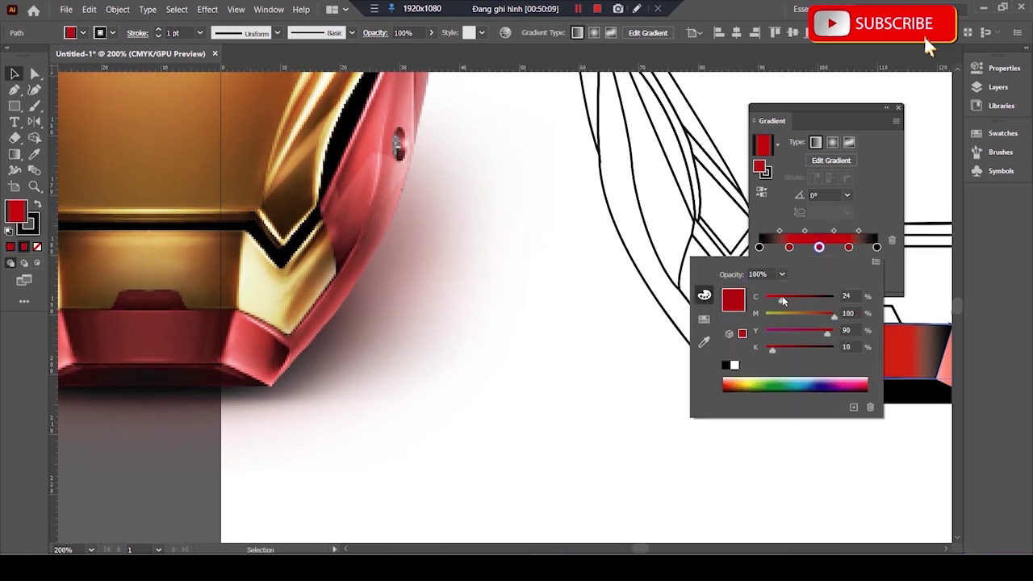
click(860, 463)
scroll(860, 463, down, 3)
scroll(645, 346, up, 3)
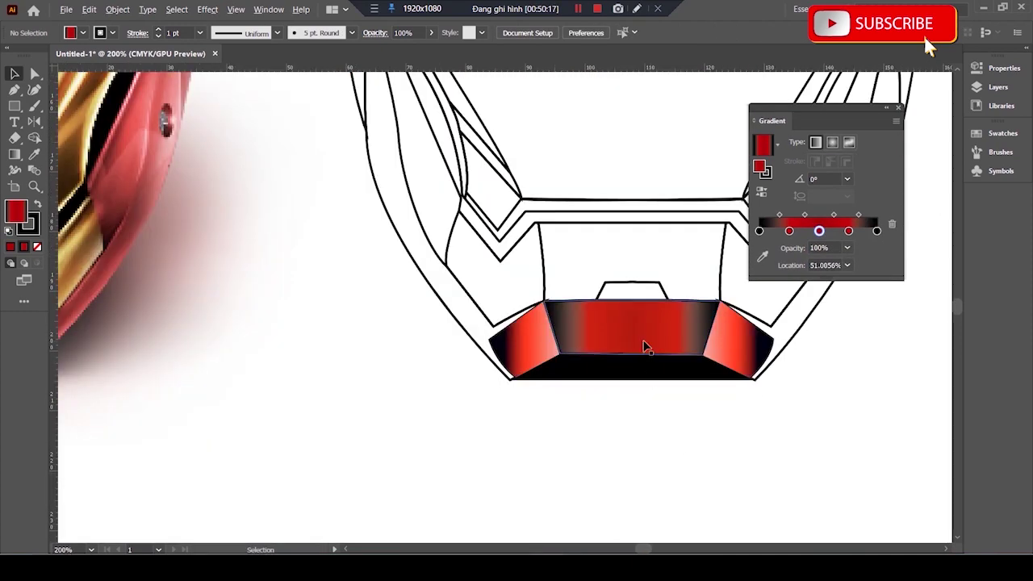
- Add another stop and position the stops at about 31% and 75%
click(789, 247)
double_click(789, 247)
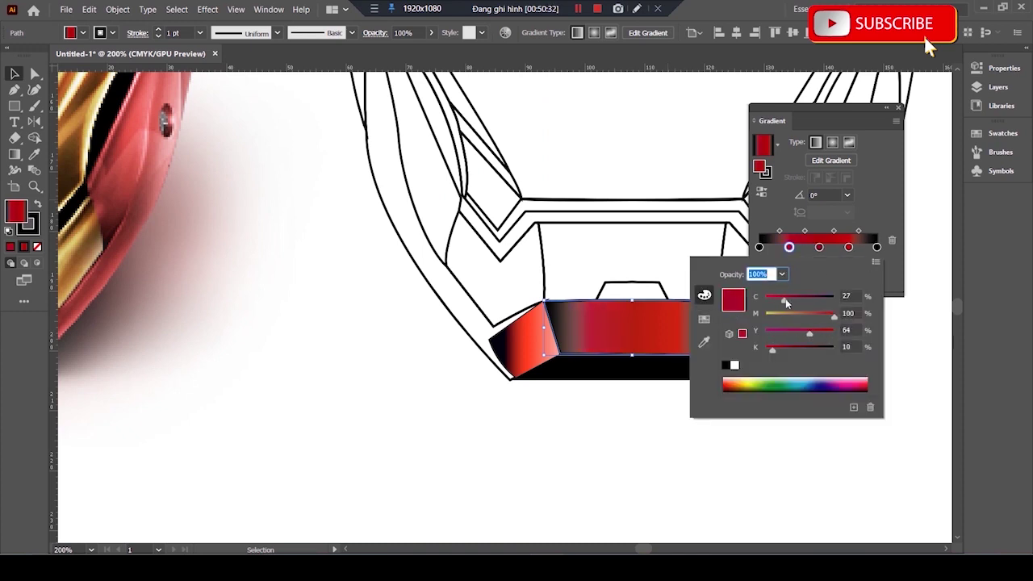
key(Escape)
drag(789, 246, 787, 247)
click(840, 247)
drag(840, 247, 847, 247)
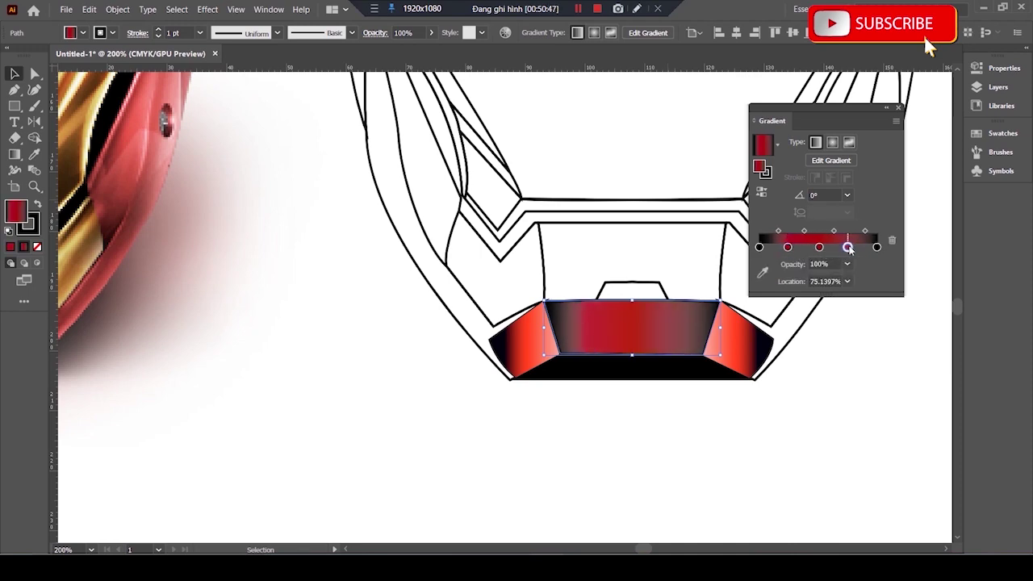
double_click(820, 247)
click(627, 444)
- Sample the dark-to-red swatch and make the chin centre gradient run dark–red–dark
scroll(627, 444, down, 5)
scroll(745, 441, up, 5)
scroll(746, 441, down, 3)
click(607, 115)
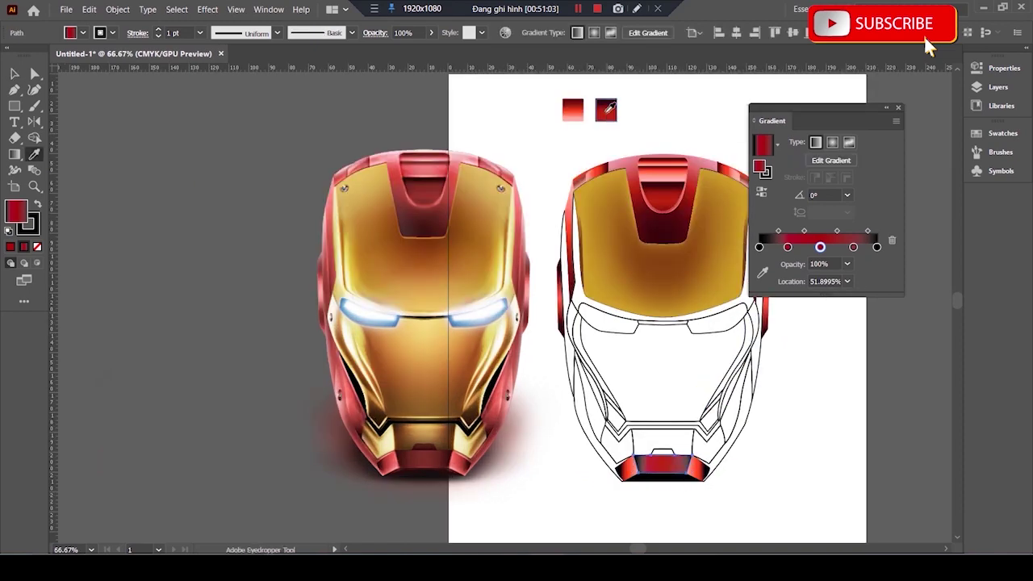
click(607, 109)
scroll(742, 484, up, 3)
mouse_move(790, 247)
mouse_down()
mouse_move(875, 247)
mouse_move(758, 246)
mouse_up()
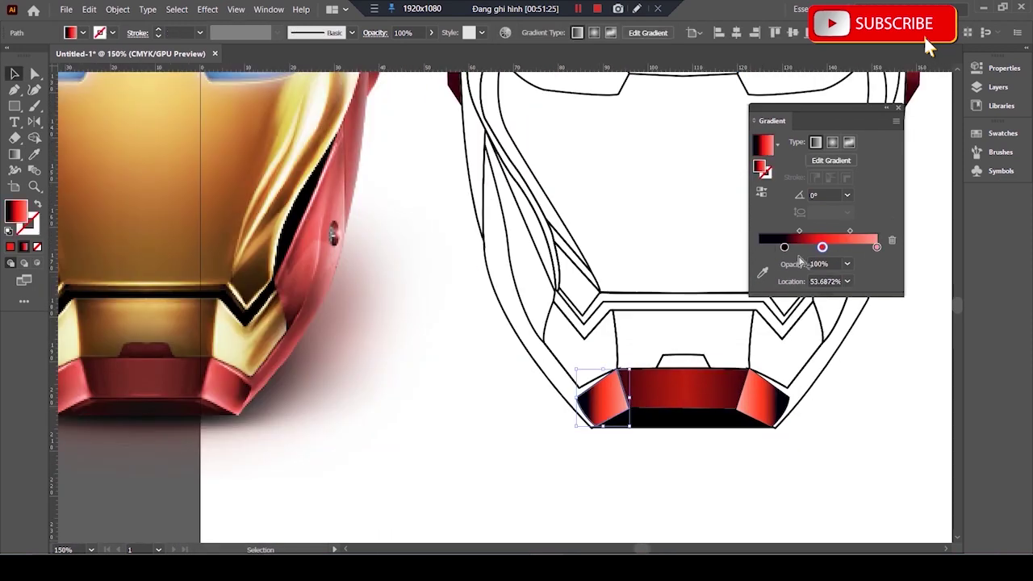
double_click(876, 247)
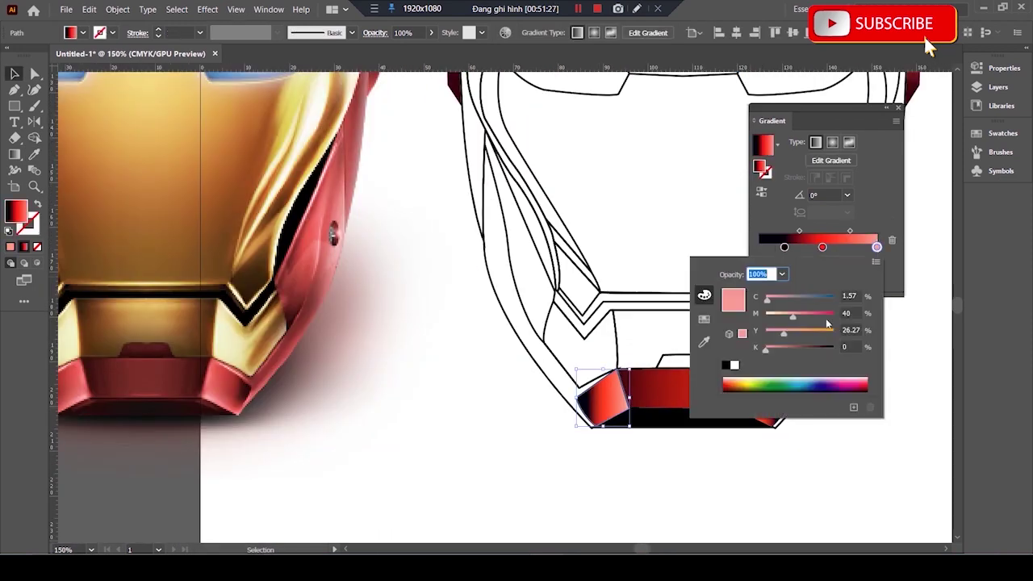
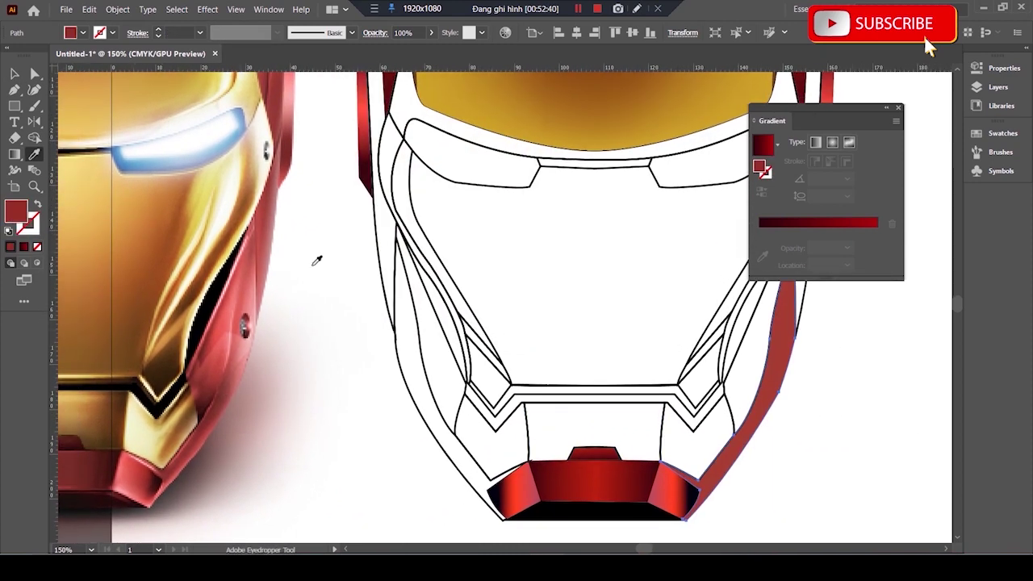
- Add a darker red mesh point to the red side strip, then zoom out to both helmets
click(781, 368)
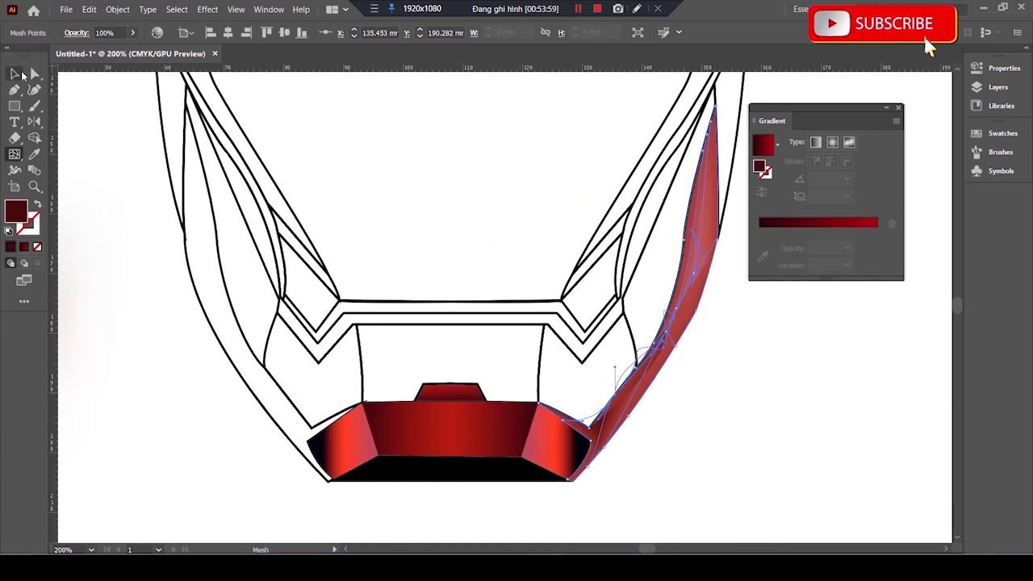
click(22, 74)
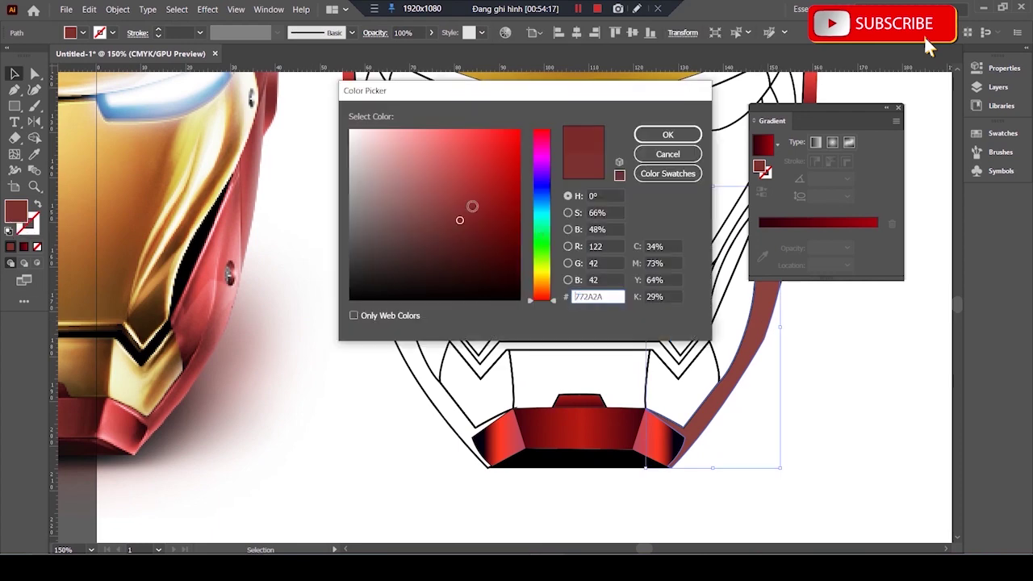
click(668, 135)
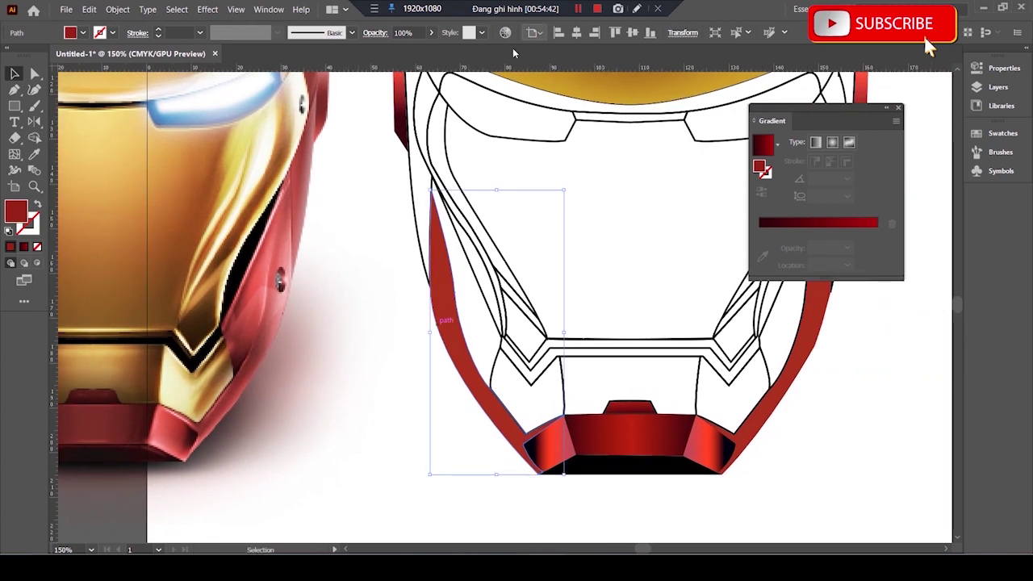
key(ctrl+0)
click(496, 145)
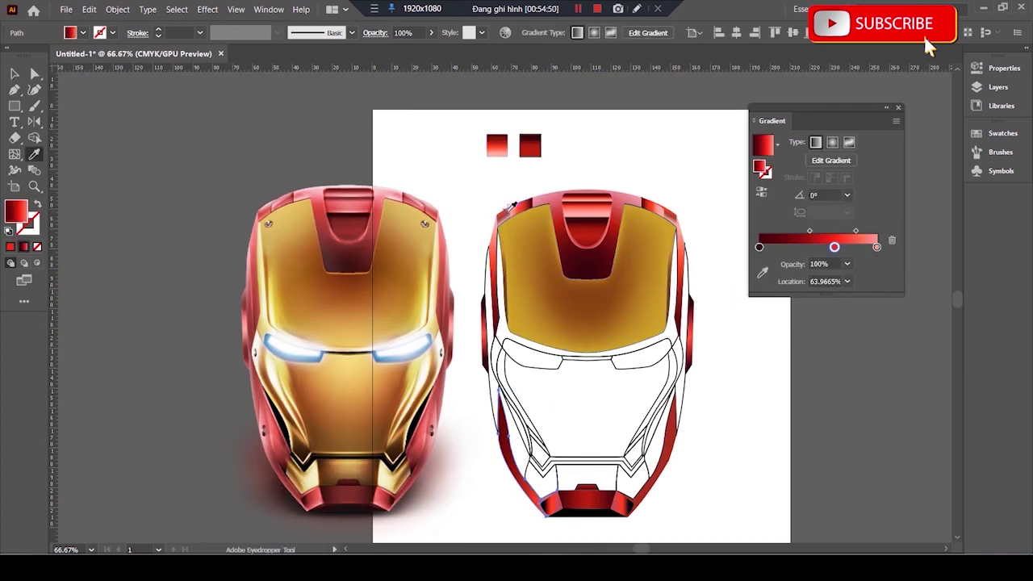
- Fill the inner chin outline path black
key(v)
click(520, 440)
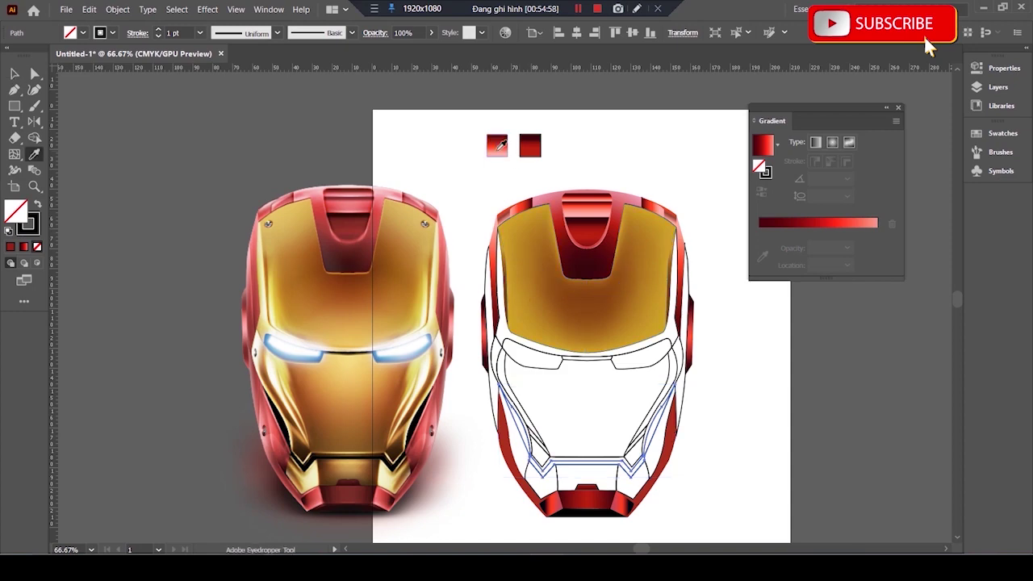
click(83, 33)
click(22, 50)
- Nudge the left cheek path 3.52 mm left and give it the red gradient
key(ctrl+equal)
key(ctrl+equal)
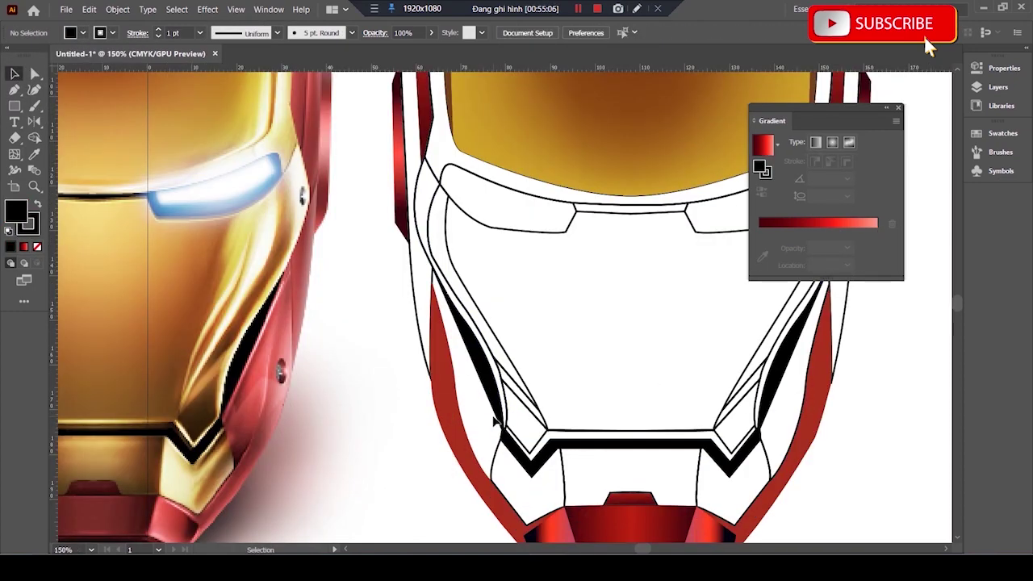
drag(420, 278, 409, 277)
click(492, 407)
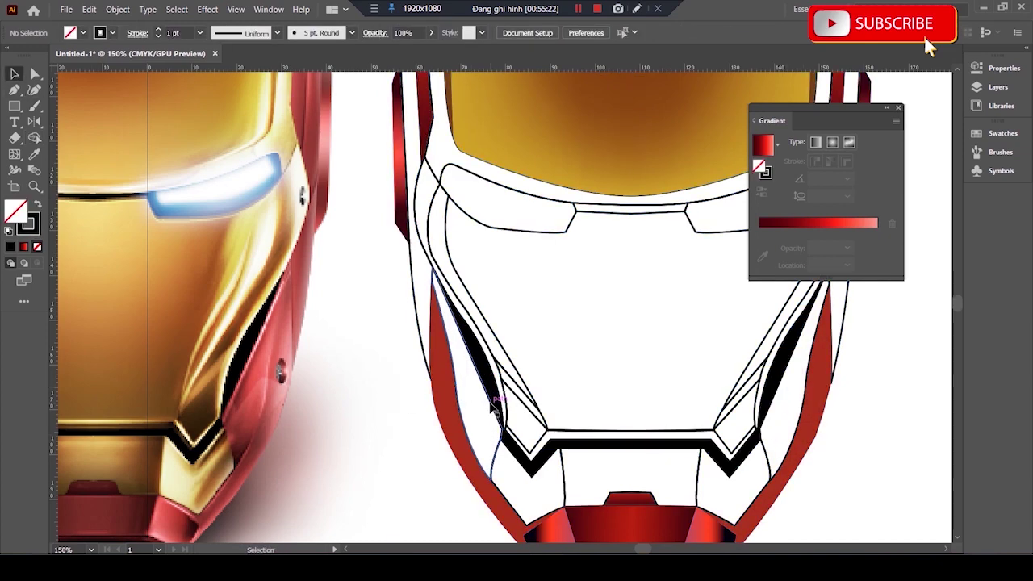
key(ctrl+minus)
key(ctrl+minus)
key(period)
key(ctrl+equal)
key(ctrl+equal)
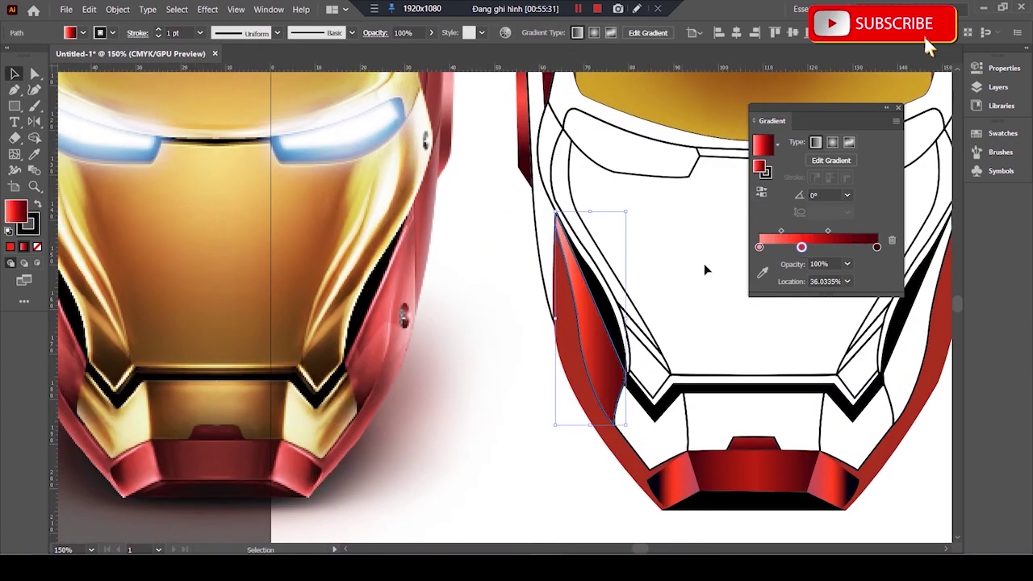
key(ctrl+minus)
key(ctrl+minus)
key(ctrl+equal)
key(ctrl+shift+a)
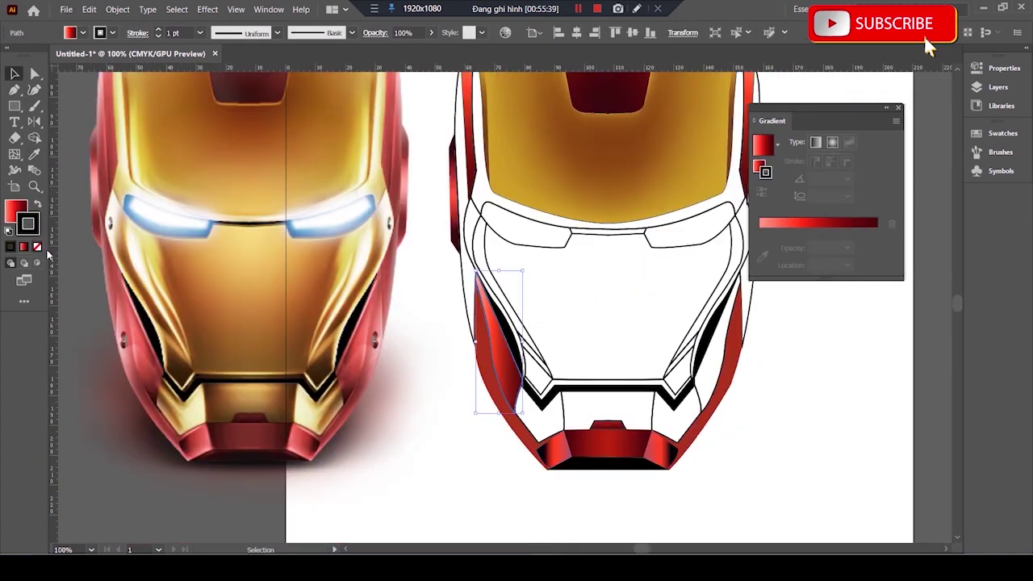
- Give the right cheek panel a reversed red gradient angled down along the cheek
click(724, 358)
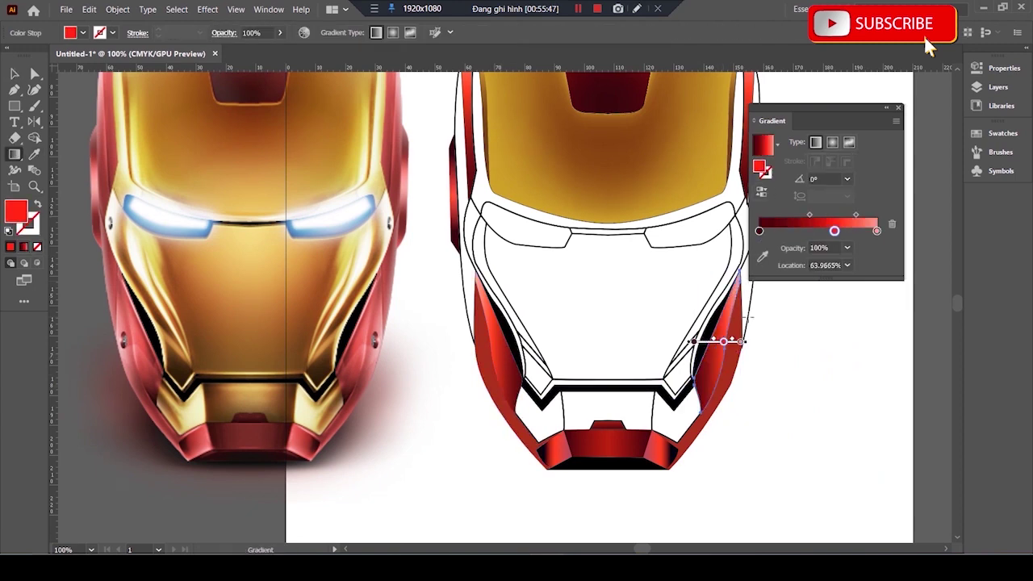
double_click(760, 247)
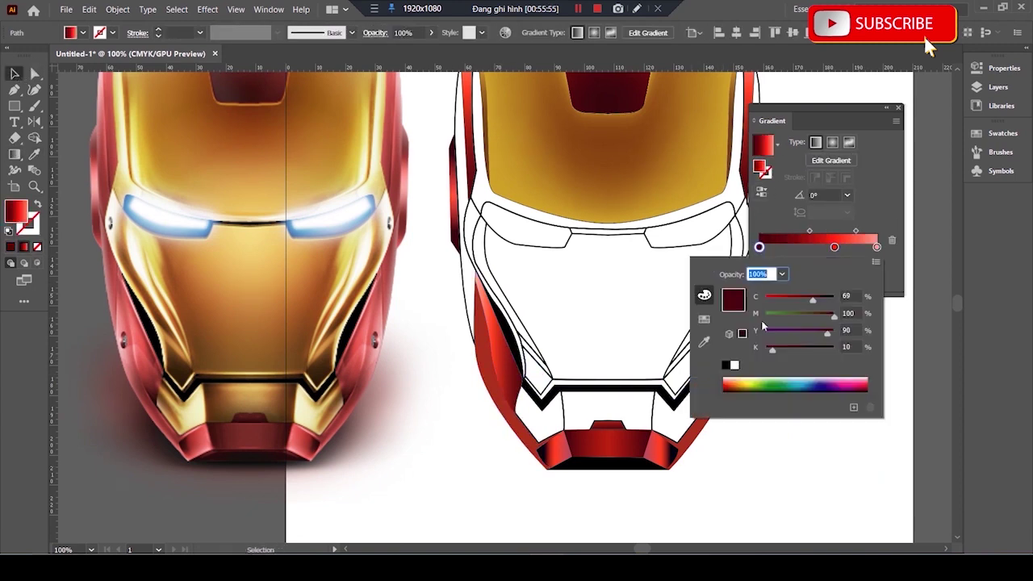
key(Return)
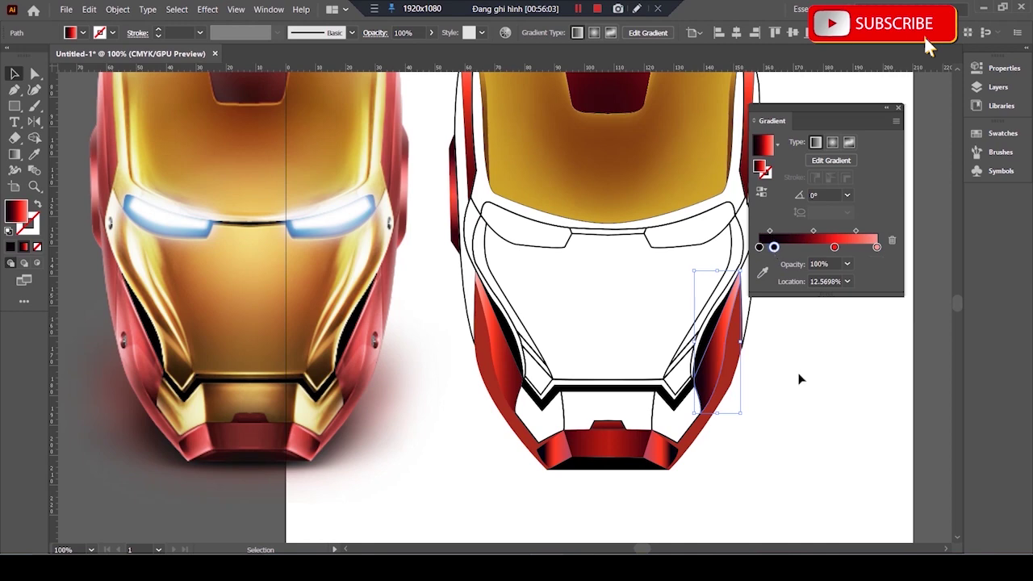
scroll(761, 415, up, 2)
key(g)
drag(710, 229, 663, 402)
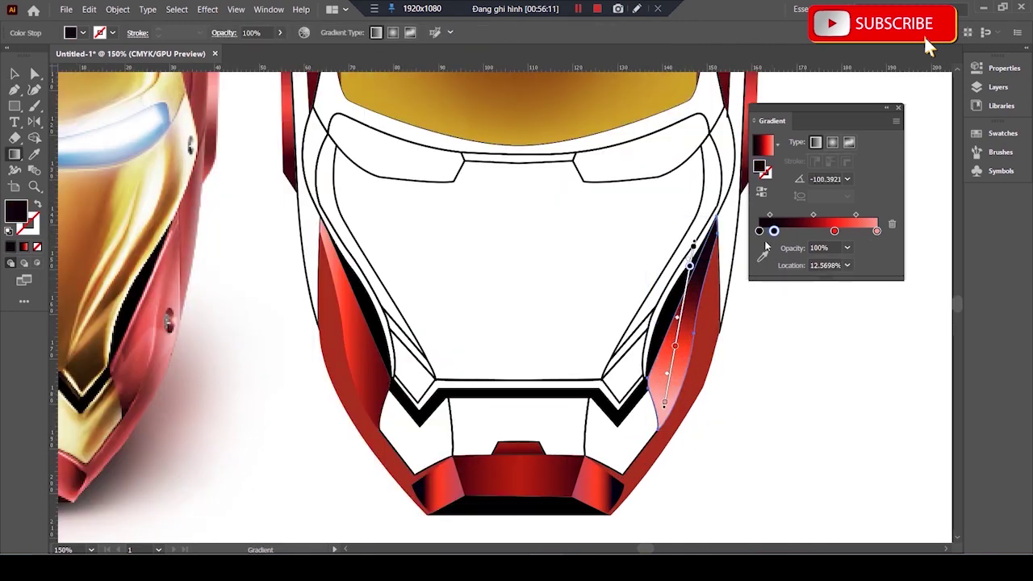
click(761, 192)
mouse_move(712, 266)
mouse_down()
mouse_move(662, 367)
mouse_move(667, 416)
mouse_up()
- Eyedrop the other cheek's gradient onto this cheek, then select the left red side strip
key(i)
click(355, 339)
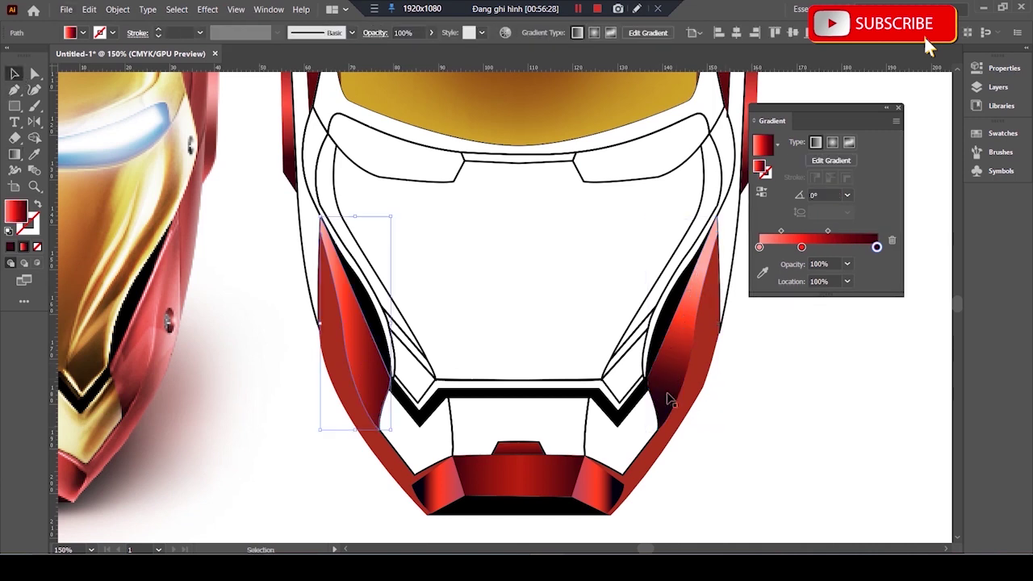
key(g)
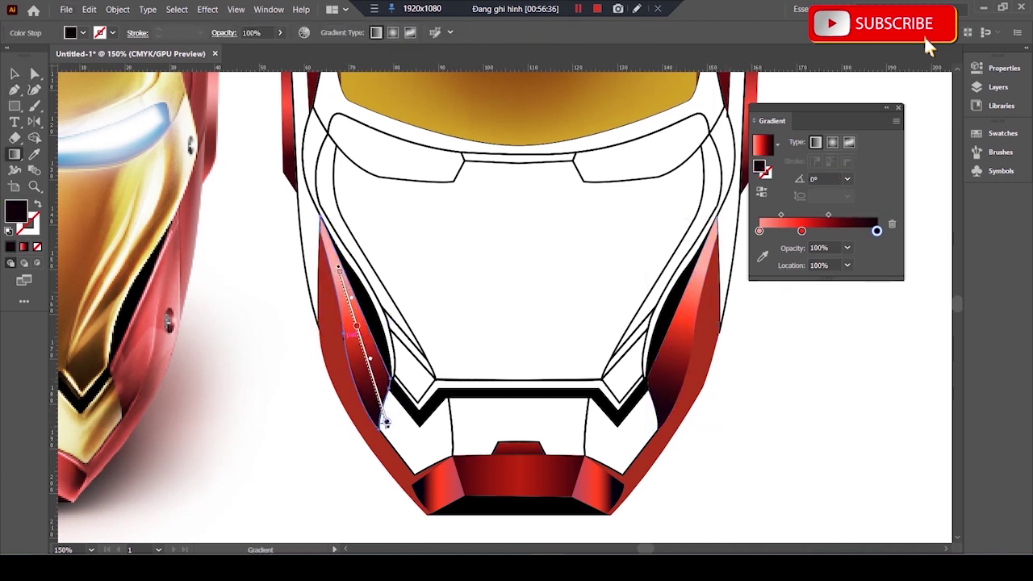
key(ctrl+shift+a)
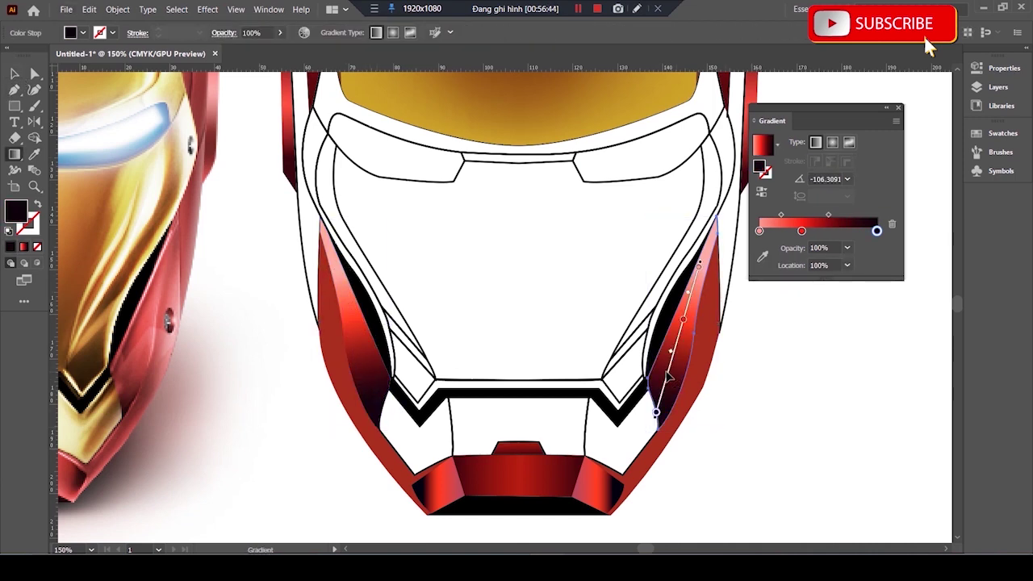
key(ctrl+minus)
key(ctrl+minus)
key(ctrl+plus)
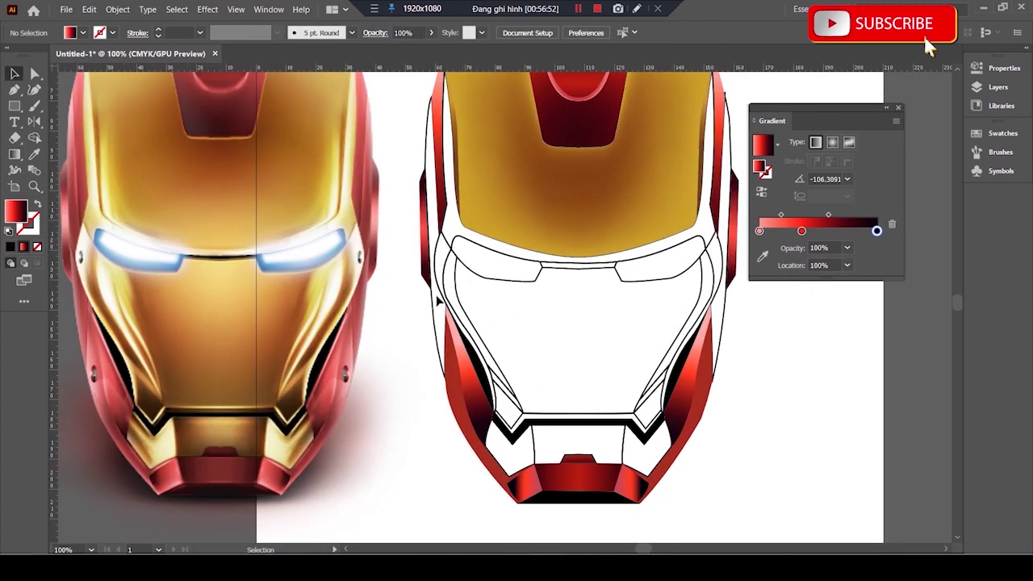
scroll(439, 339, up, 1)
scroll(439, 339, left, 1)
click(452, 393)
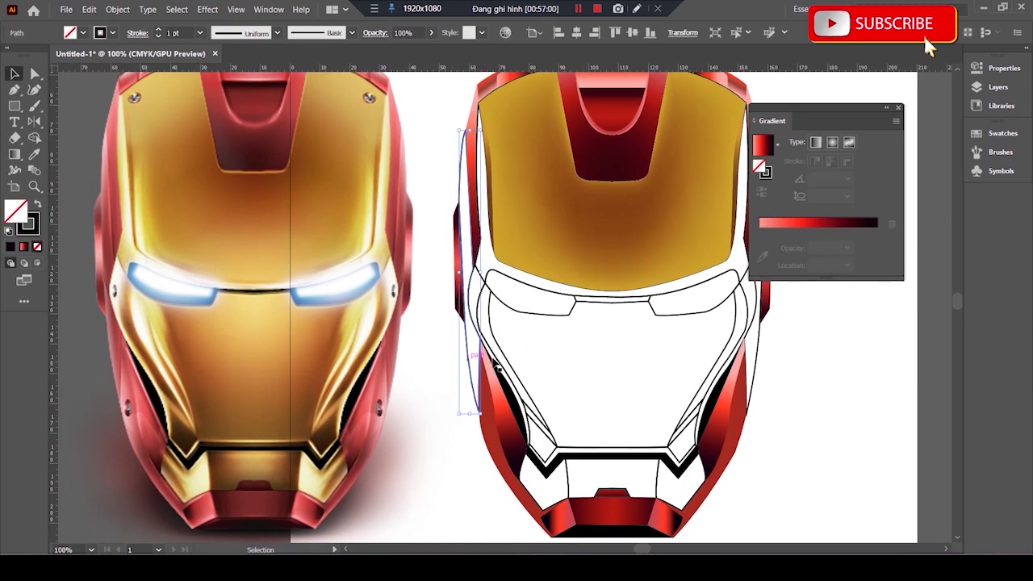
- Set the side strip to a new red and add a dark red mesh point to it
click(697, 132)
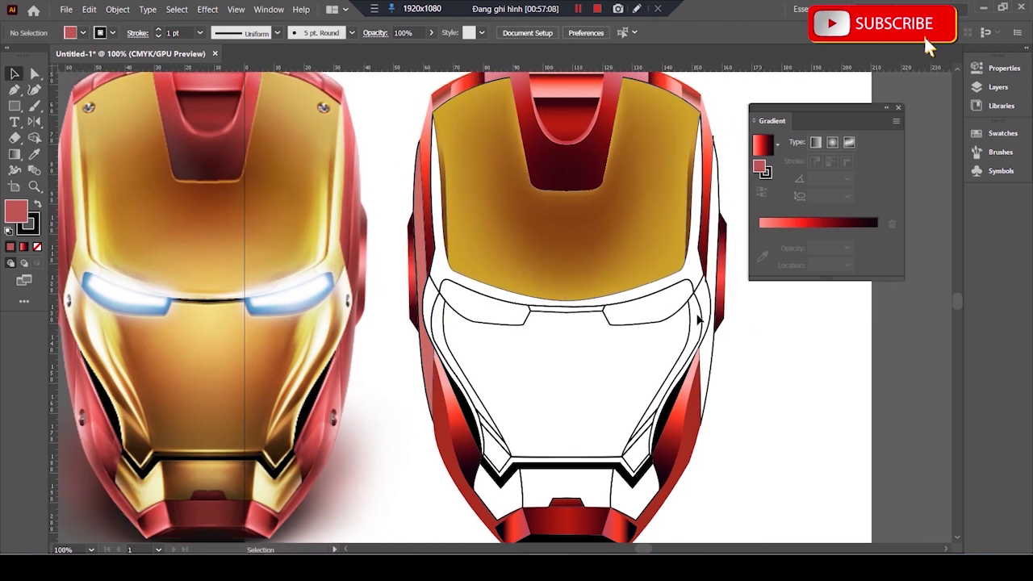
key(u)
key(ctrl+plus)
key(ctrl+plus)
key(ctrl+plus)
click(501, 276)
key(ctrl+minus)
key(ctrl+minus)
key(ctrl+minus)
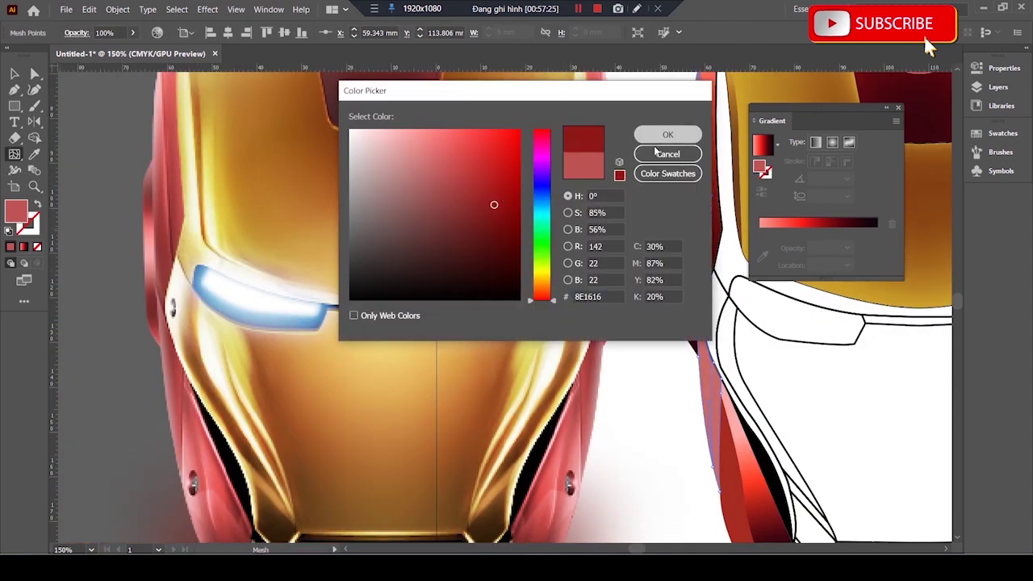
click(662, 135)
key(ctrl+0)
key(ctrl+1)
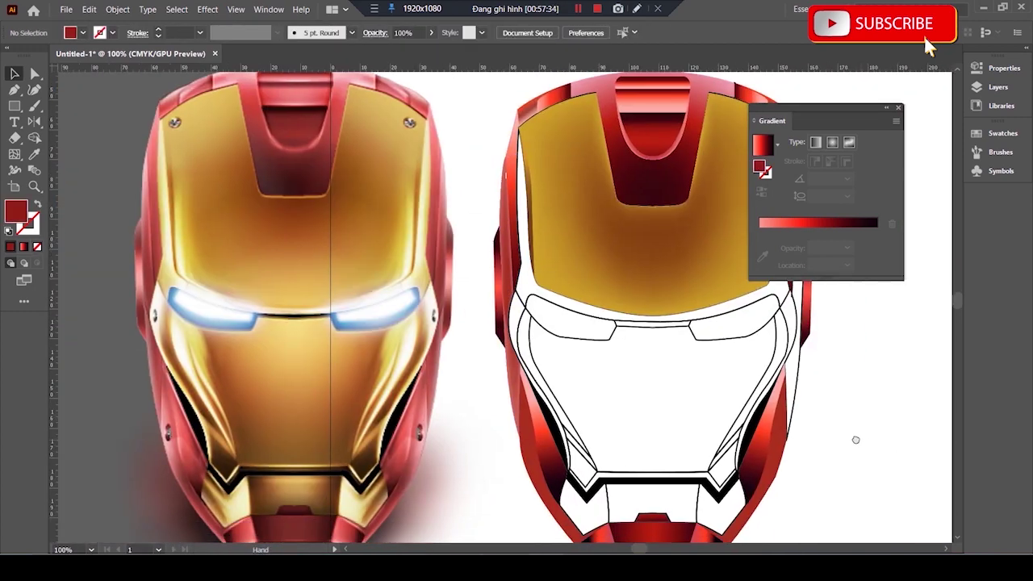
- Add a lighter red mesh point higher on the side strip
key(ctrl+plus)
key(ctrl+plus)
click(527, 234)
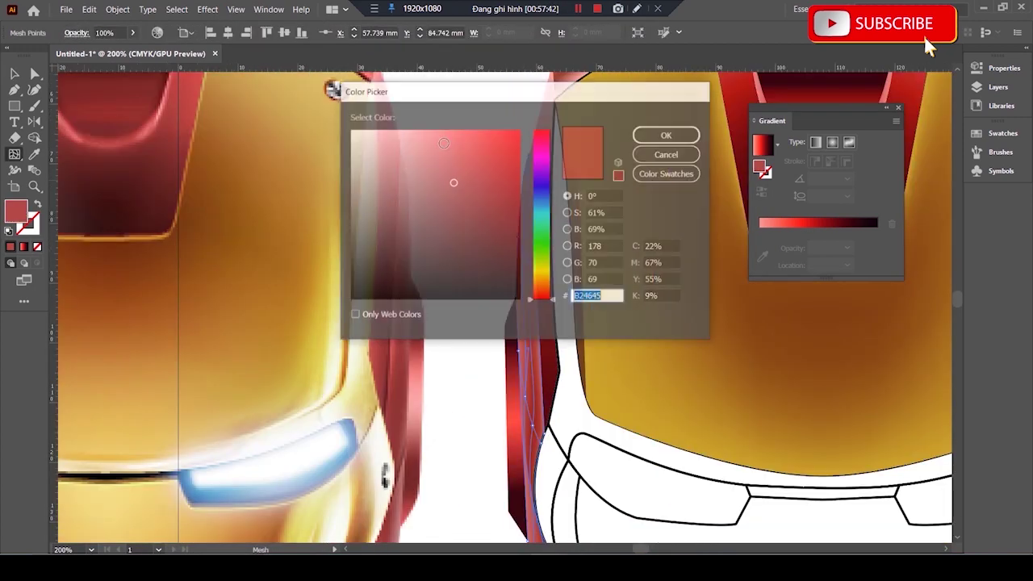
click(666, 135)
key(ctrl+0)
key(ctrl+1)
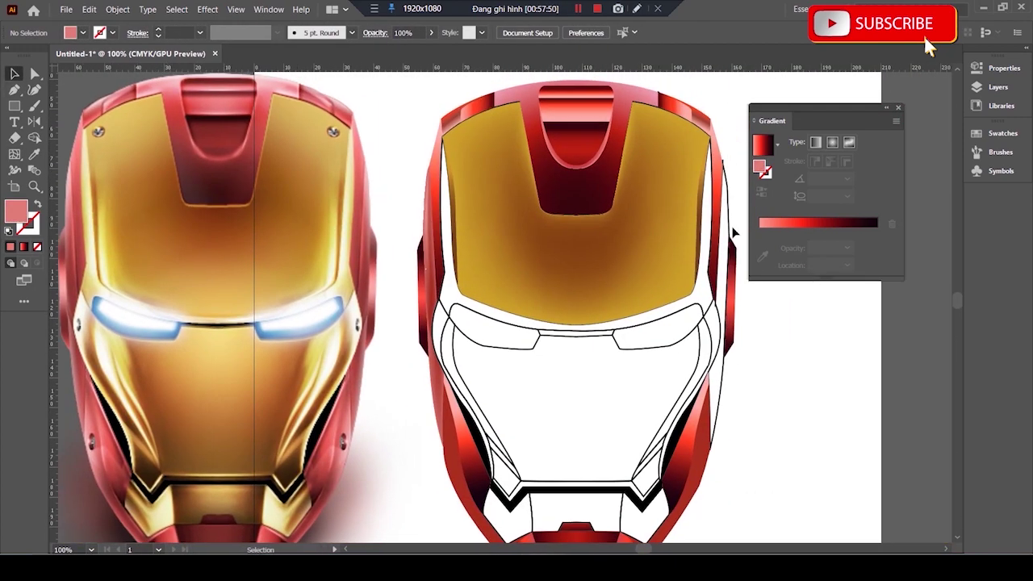
- Reflect a copy of the left red mesh strip onto the right side of the helmet
key(ctrl+plus)
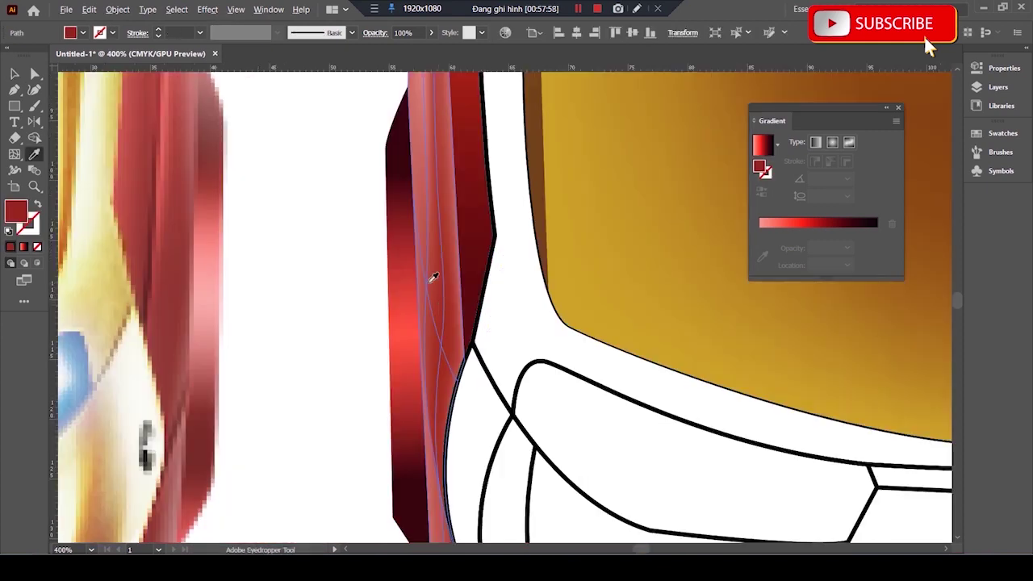
click(431, 277)
key(ctrl+1)
key(i)
key(ctrl+minus)
key(ctrl+minus)
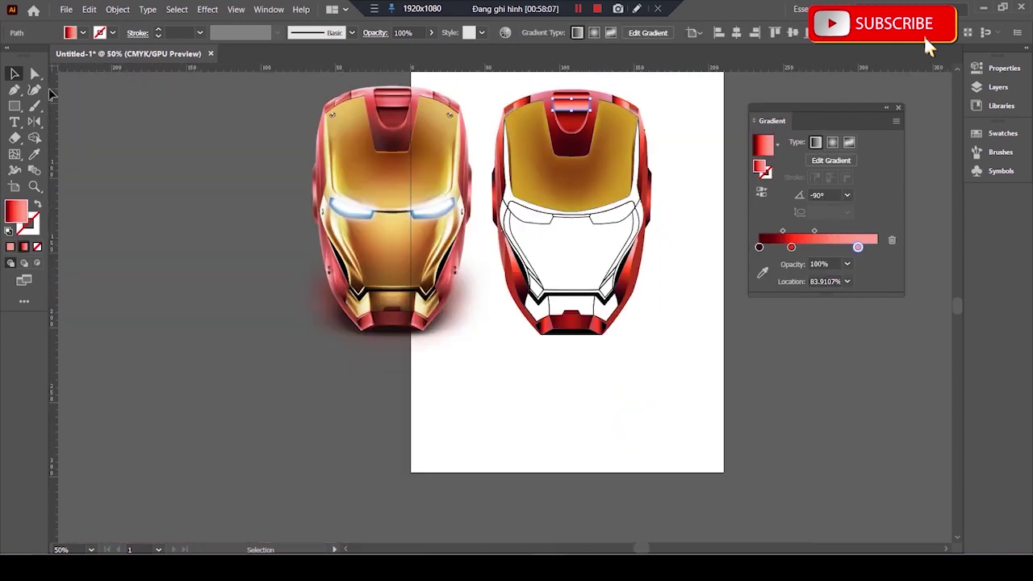
key(ctrl+plus)
key(ctrl+plus)
key(ctrl+plus)
key(ctrl+minus)
key(ctrl+minus)
key(ctrl+shift+a)
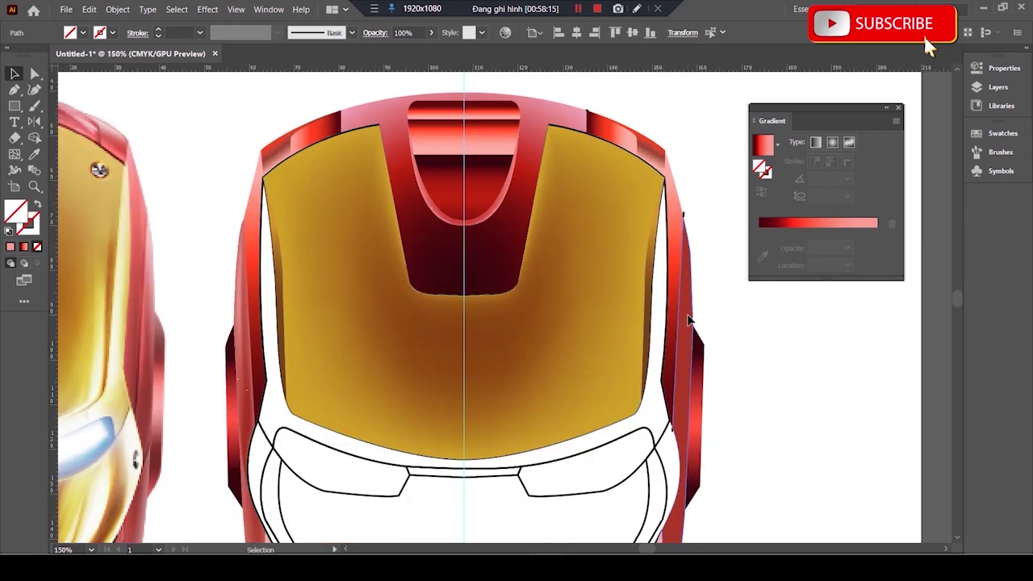
click(244, 329)
alt+click(464, 119)
click(191, 249)
key(ctrl+shift+a)
- Select the mouth rectangle and move its right gradient stop to the end
drag(235, 116, 336, 49)
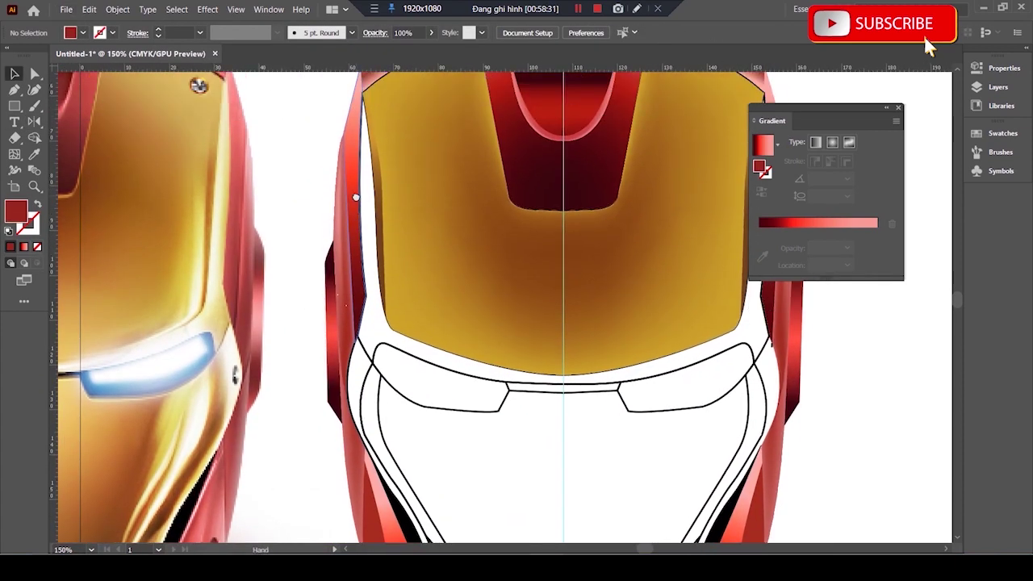
key(ctrl+minus)
drag(716, 434, 669, 434)
key(ctrl+plus)
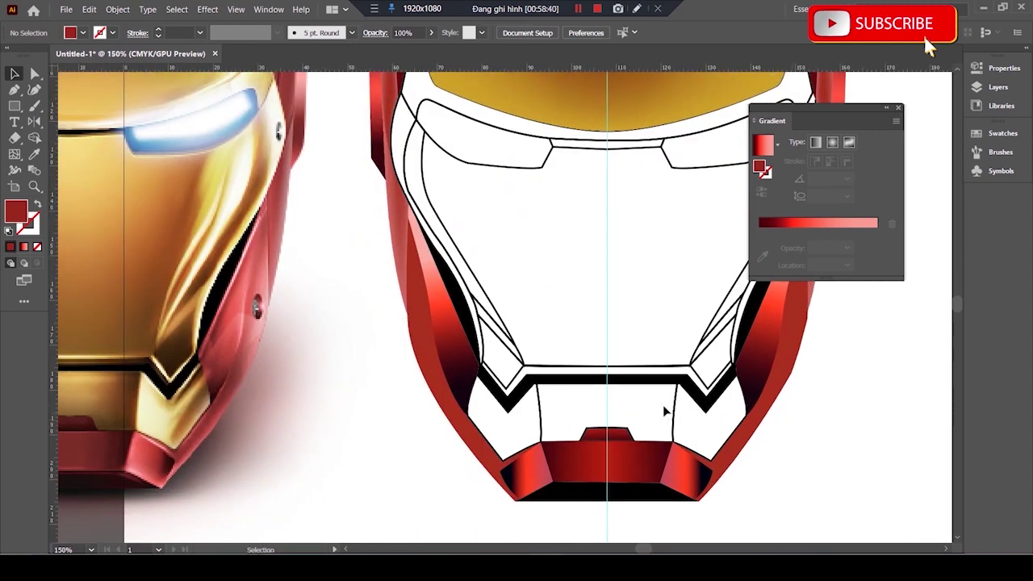
key(v)
click(695, 404)
click(762, 145)
mouse_move(858, 247)
mouse_down()
mouse_move(876, 247)
mouse_move(855, 232)
mouse_up()
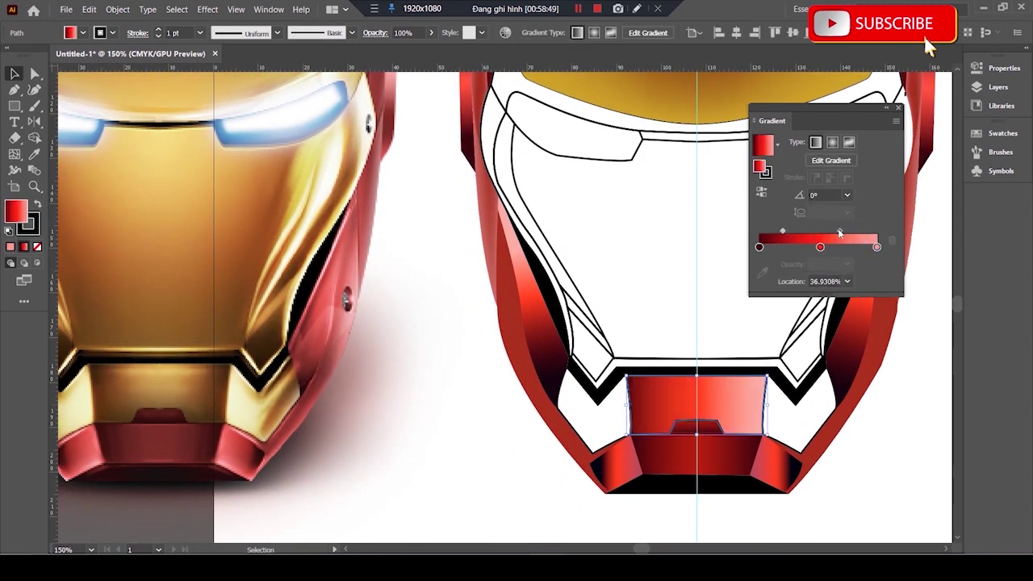
- Recolour the left gradient stop brown and remove the pink rightmost stop
double_click(763, 250)
click(785, 309)
drag(764, 233, 762, 236)
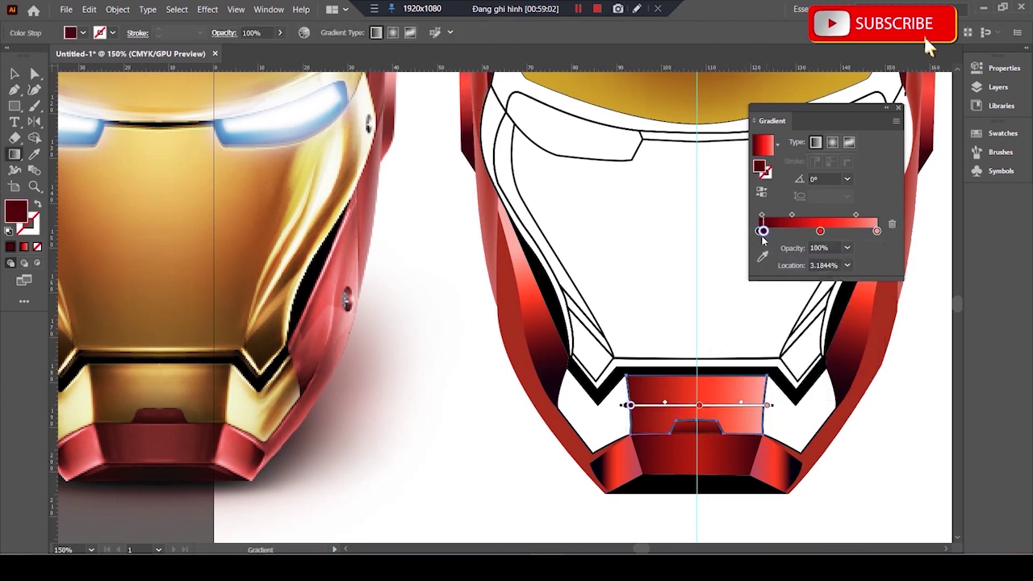
double_click(759, 232)
click(704, 303)
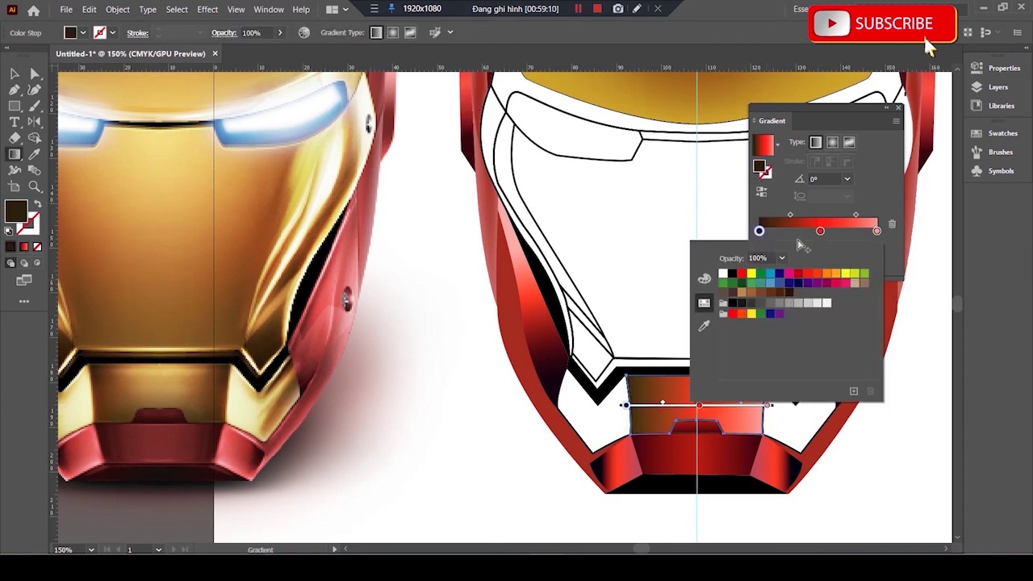
click(766, 276)
click(703, 278)
click(798, 299)
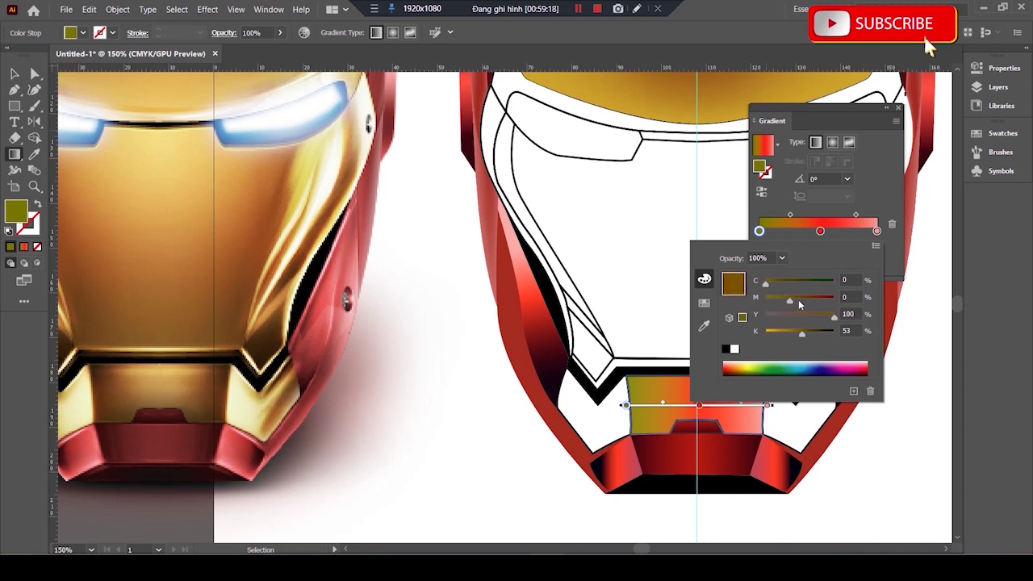
drag(876, 231, 877, 247)
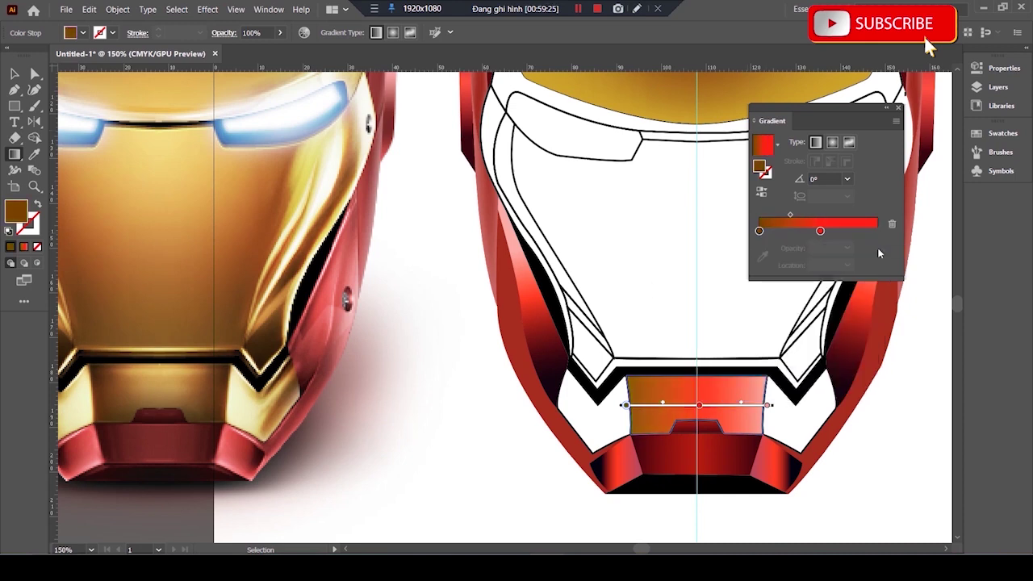
drag(759, 232, 776, 231)
- Turn the middle gradient stop a slightly darkened yellow-gold and nudge the left stop right
double_click(820, 232)
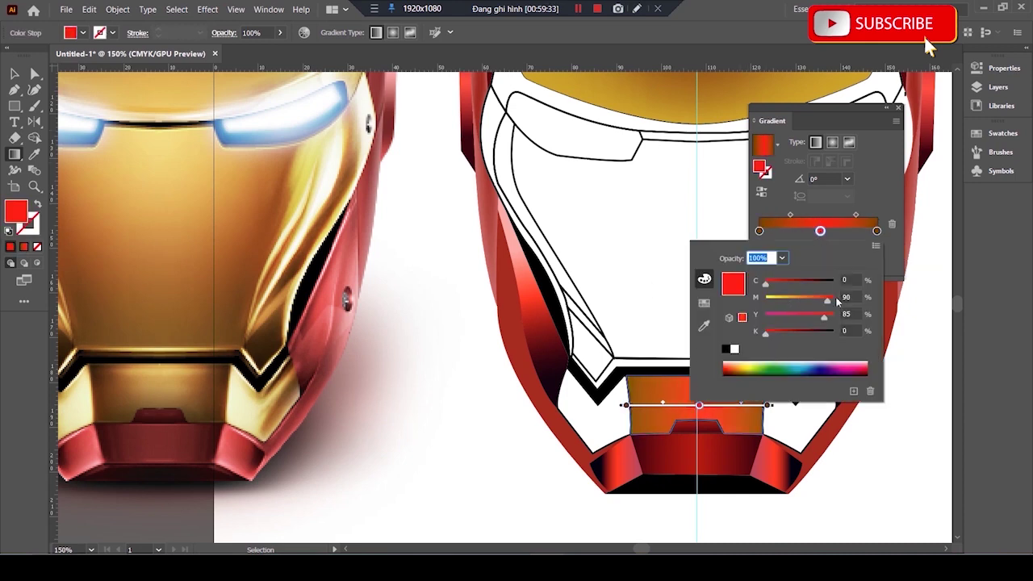
click(798, 300)
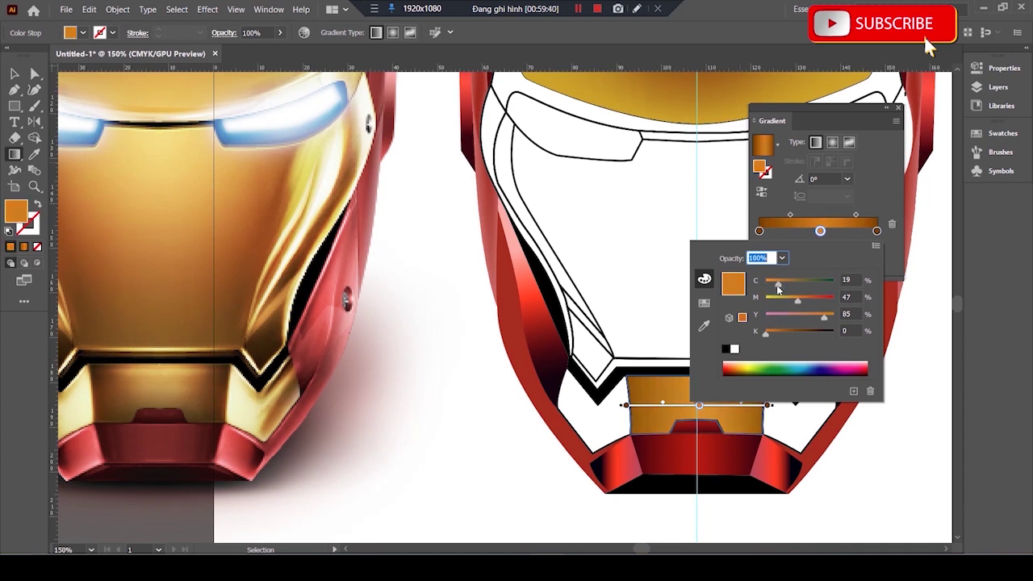
click(703, 304)
click(733, 285)
click(704, 278)
drag(779, 339, 769, 333)
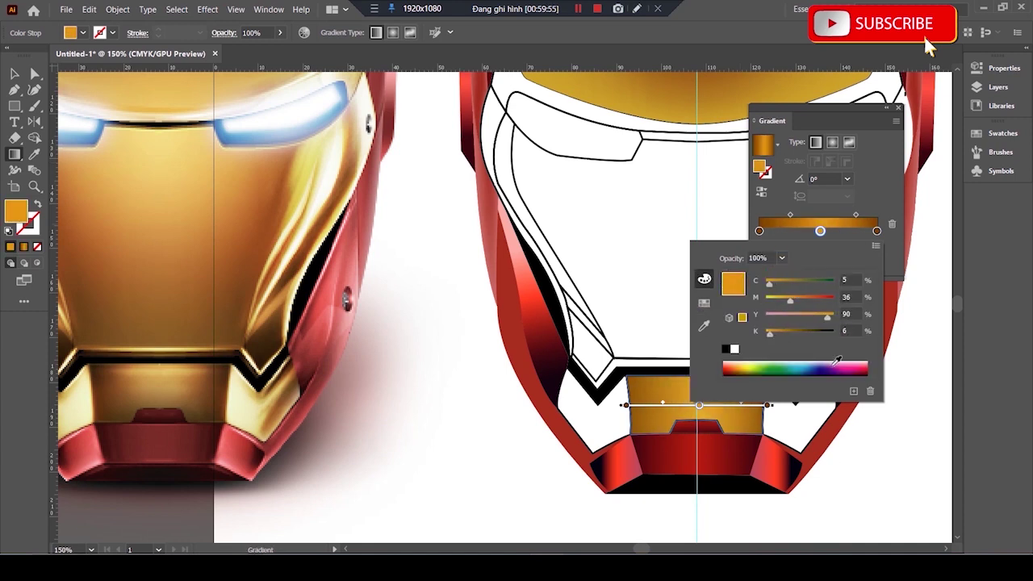
click(894, 456)
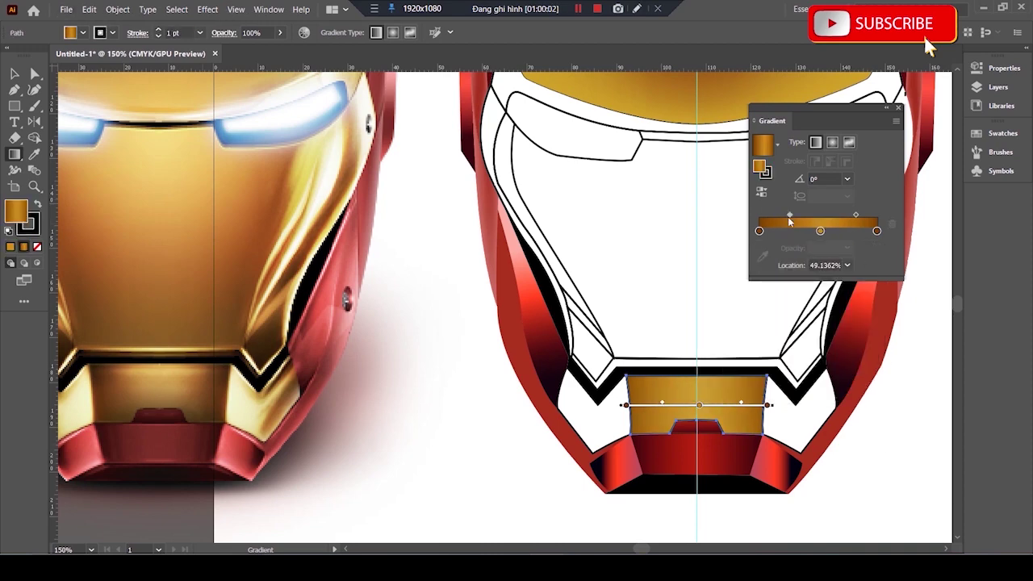
drag(758, 232, 767, 232)
- Add a rich gold mesh point to the chin plate
key(v)
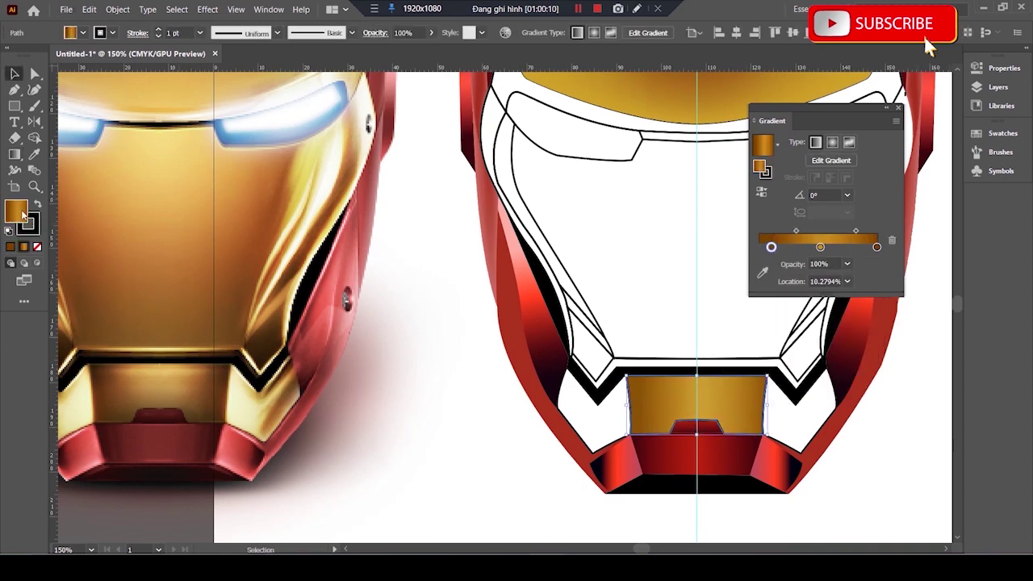
double_click(16, 211)
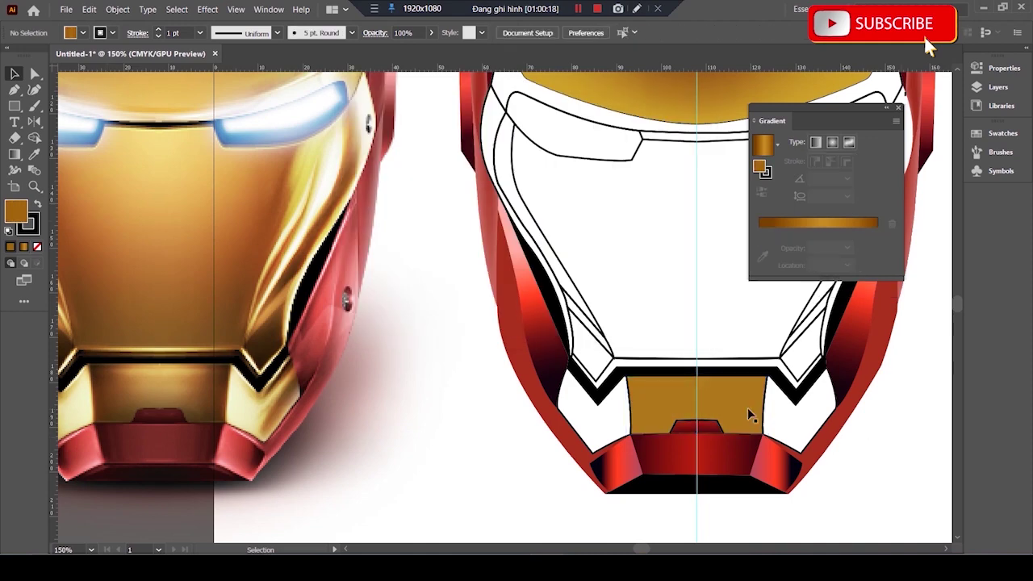
key(Return)
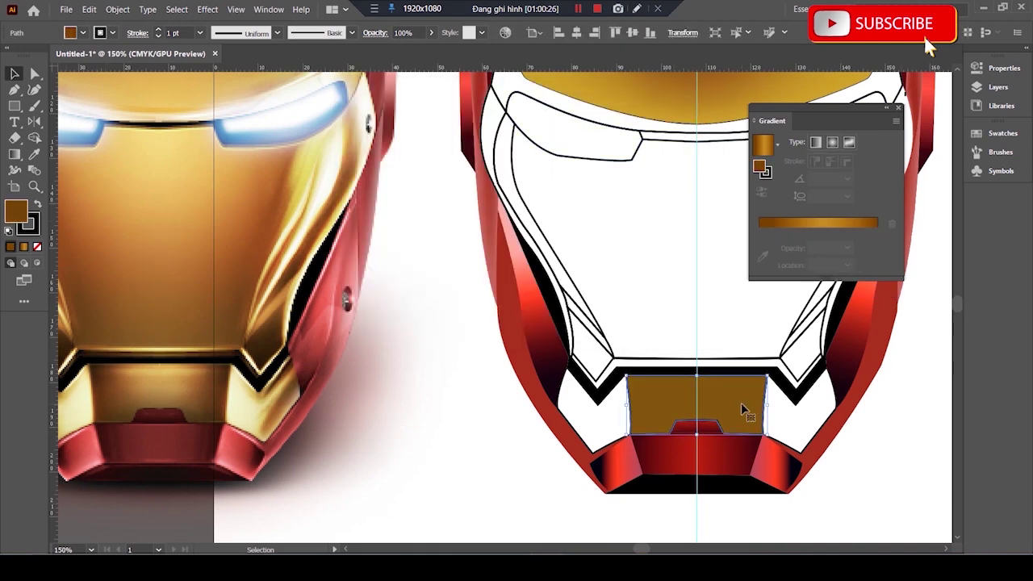
key(u)
click(694, 394)
double_click(15, 215)
drag(542, 292, 542, 282)
click(509, 171)
click(505, 165)
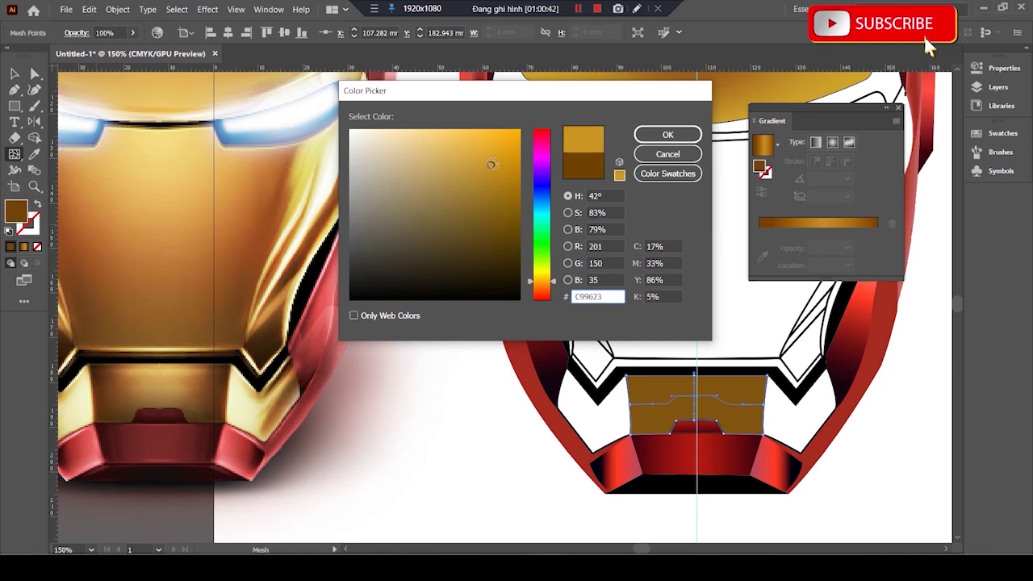
click(667, 134)
- Move the chin plate's gold highlight up-left and drop the cheek gradient's rightmost stop
key(ctrl+equal)
key(ctrl+equal)
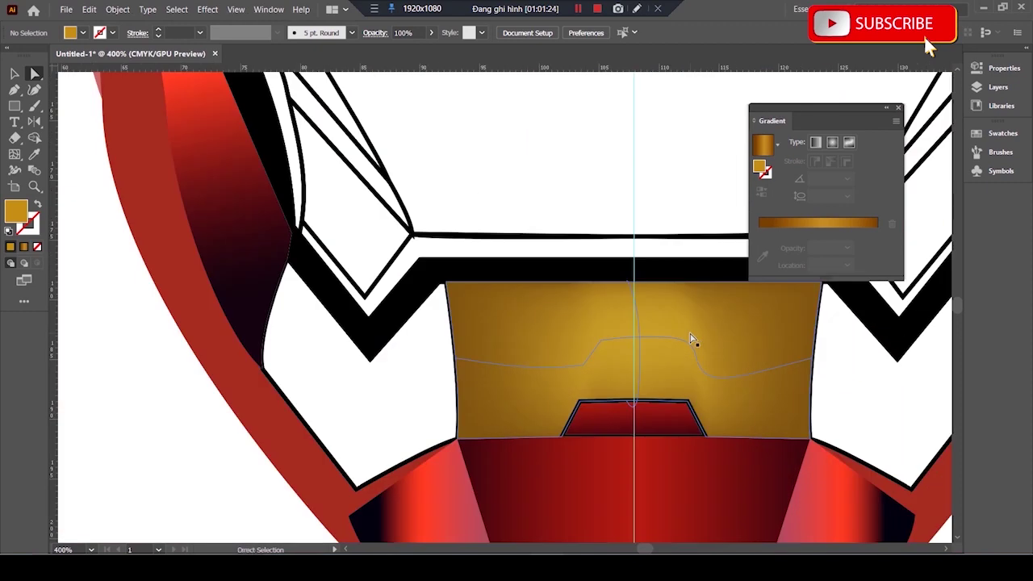
click(638, 341)
drag(635, 337, 628, 330)
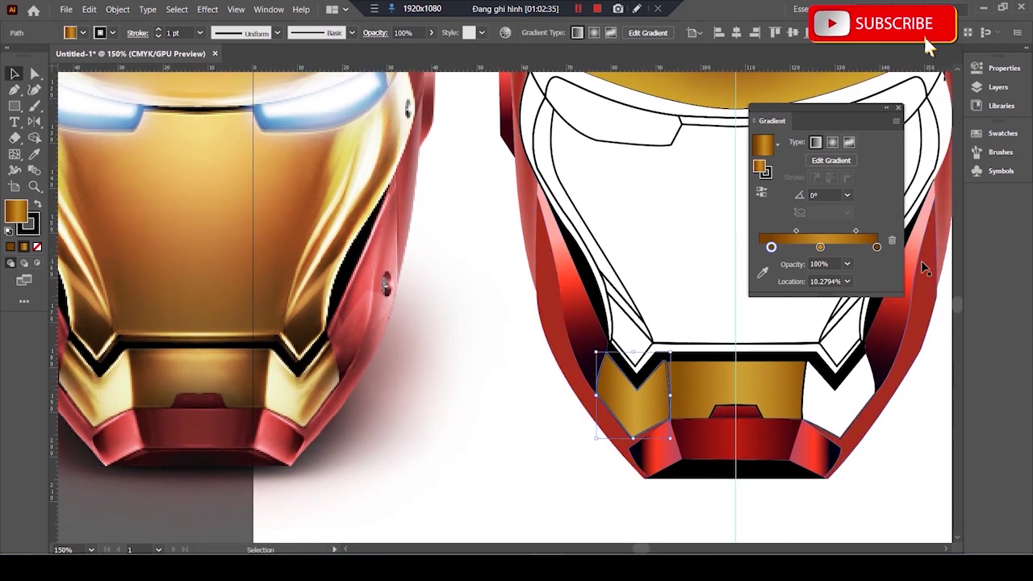
drag(876, 246, 888, 295)
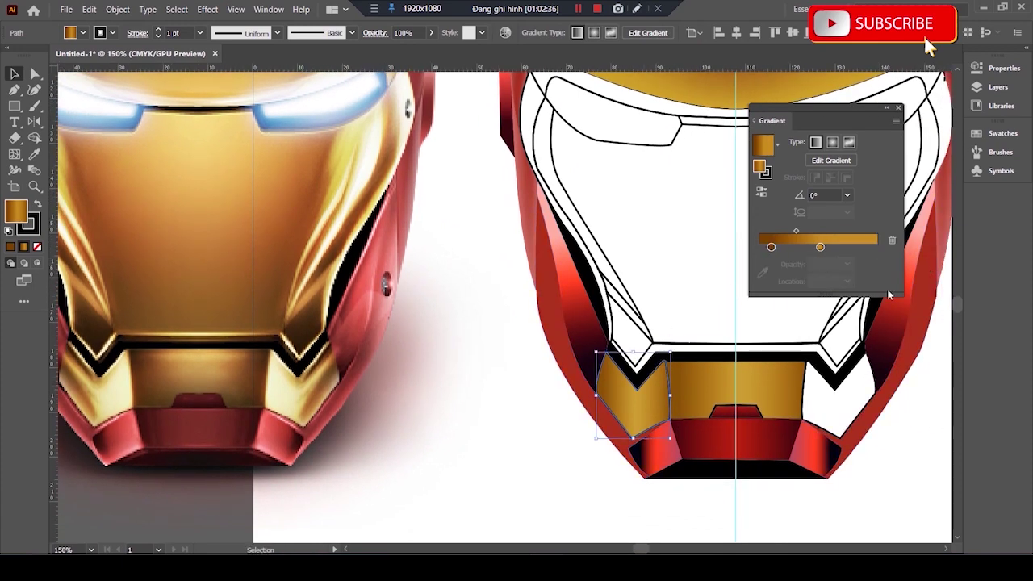
double_click(874, 247)
double_click(874, 247)
- Eyedrop the gold gradient onto the right cheek, reverse it, and angle it to mirror the left
key(g)
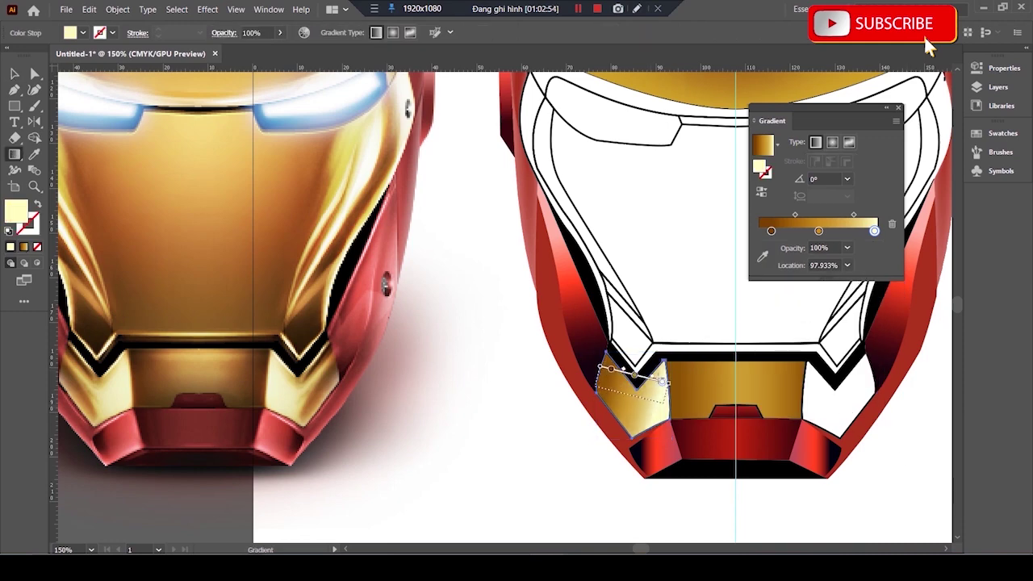
scroll(705, 395, up, 2)
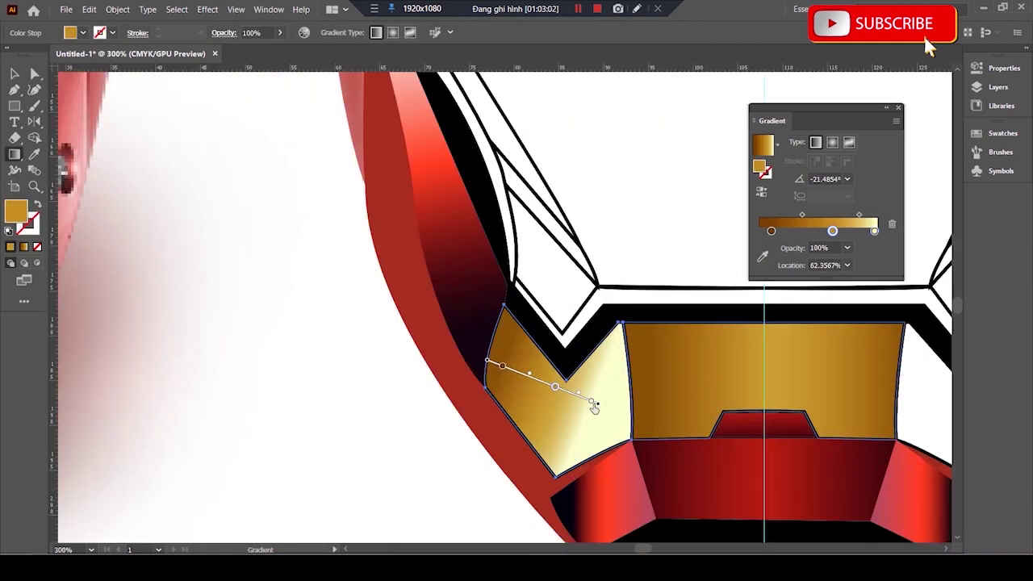
key(v)
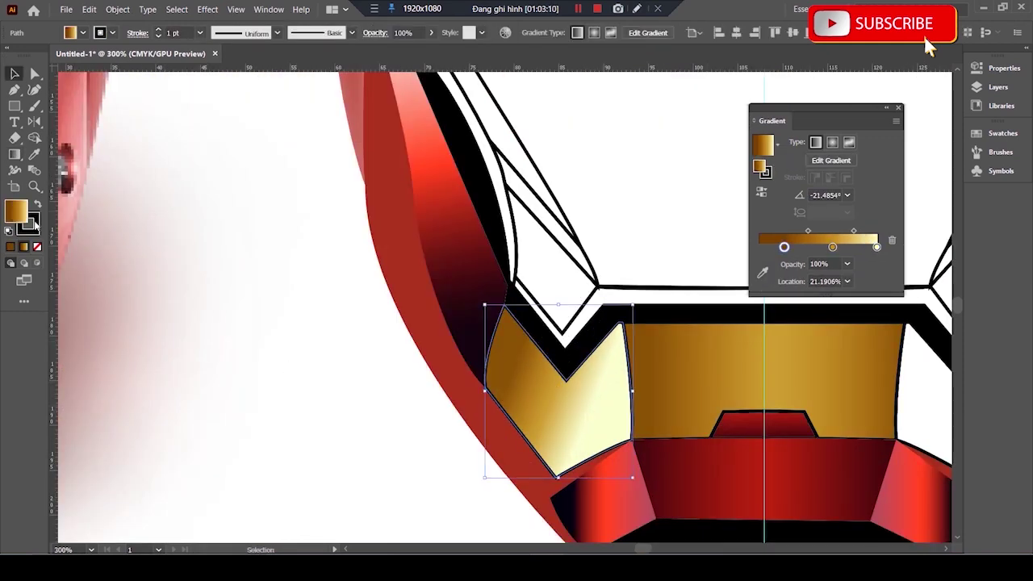
drag(804, 353, 597, 305)
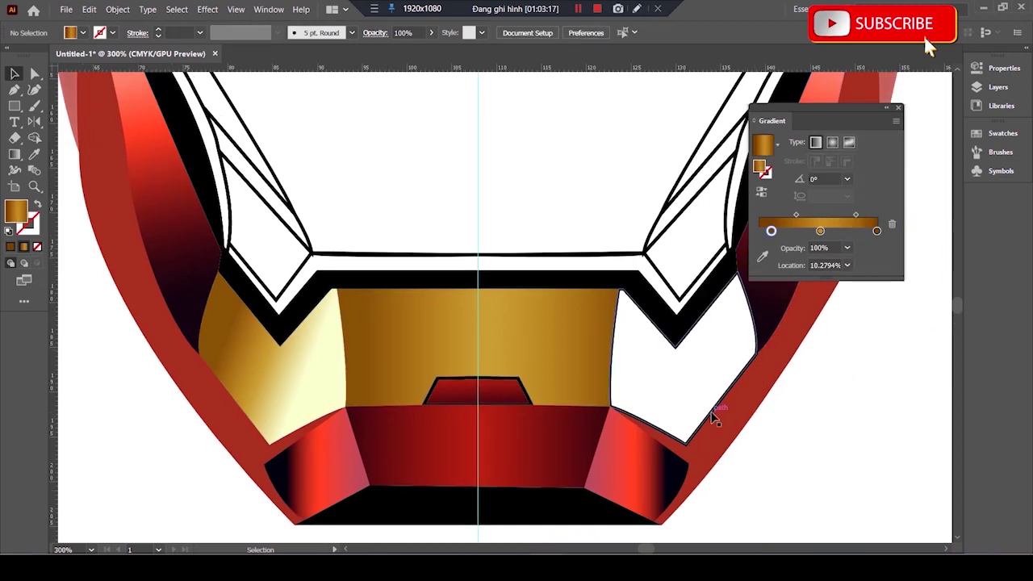
click(708, 413)
key(i)
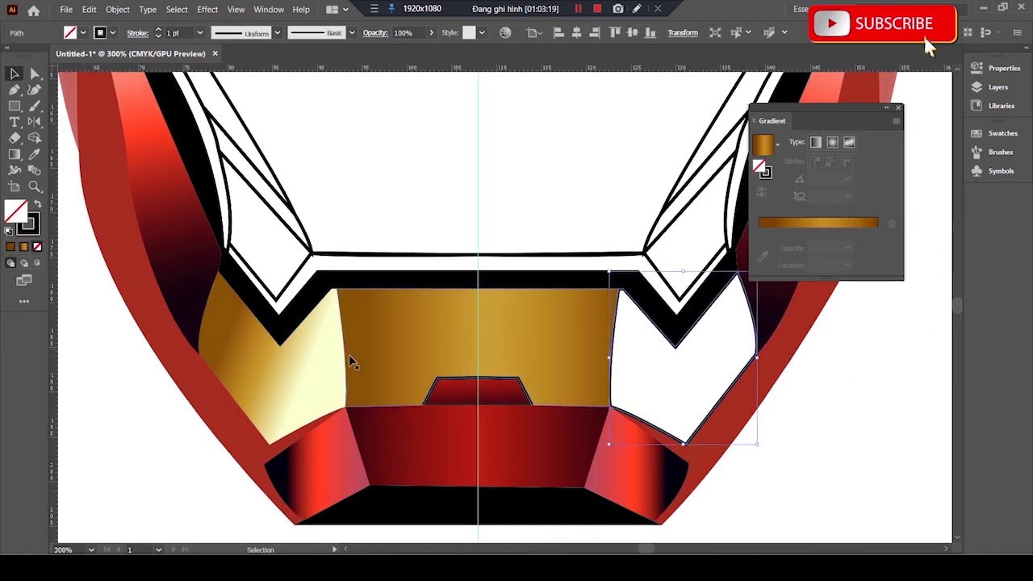
click(350, 360)
click(761, 194)
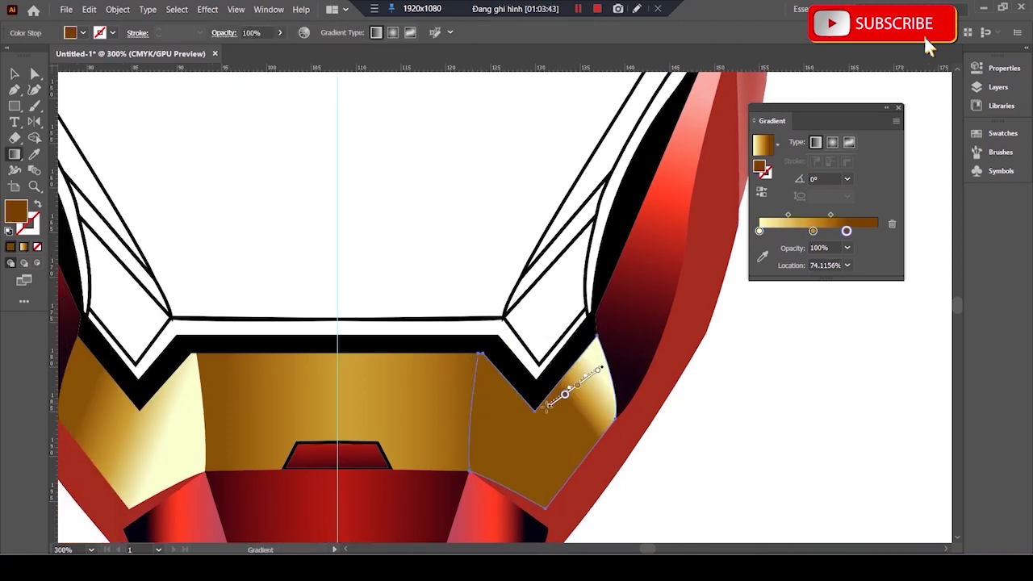
drag(476, 437, 547, 405)
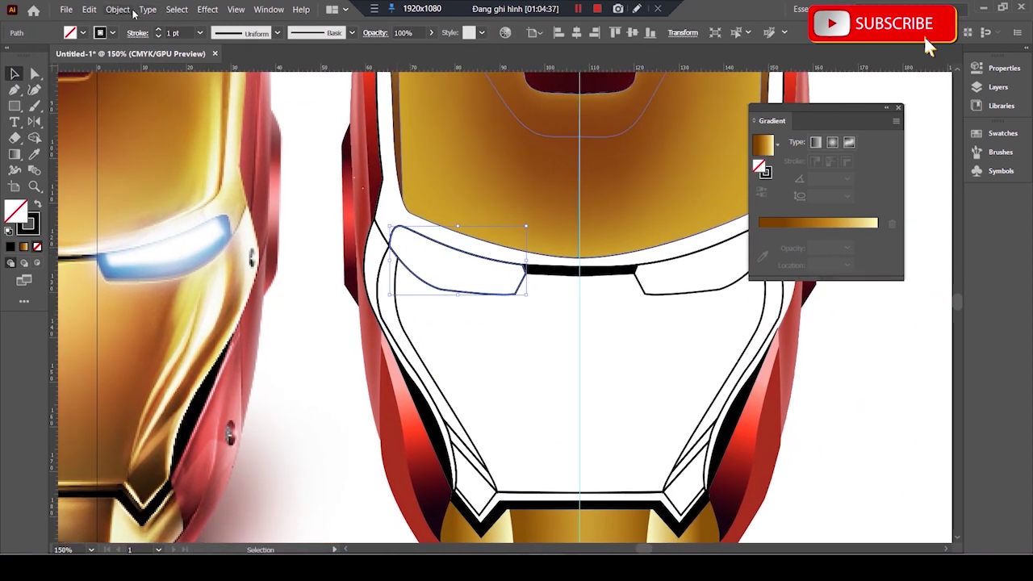
- Create a -1 mm Offset Path inset inside the left eye opening
click(118, 9)
click(322, 329)
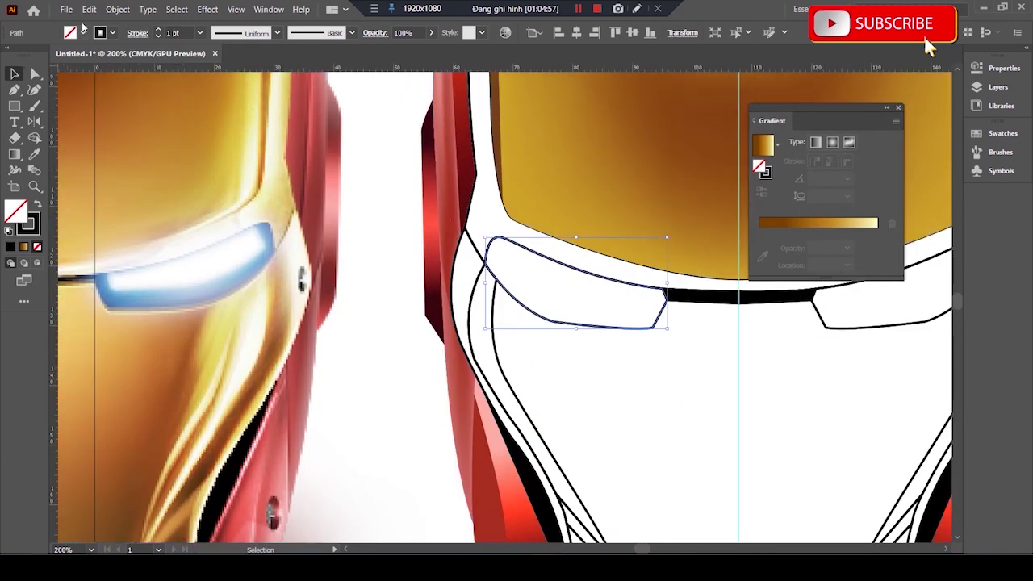
click(117, 9)
click(331, 348)
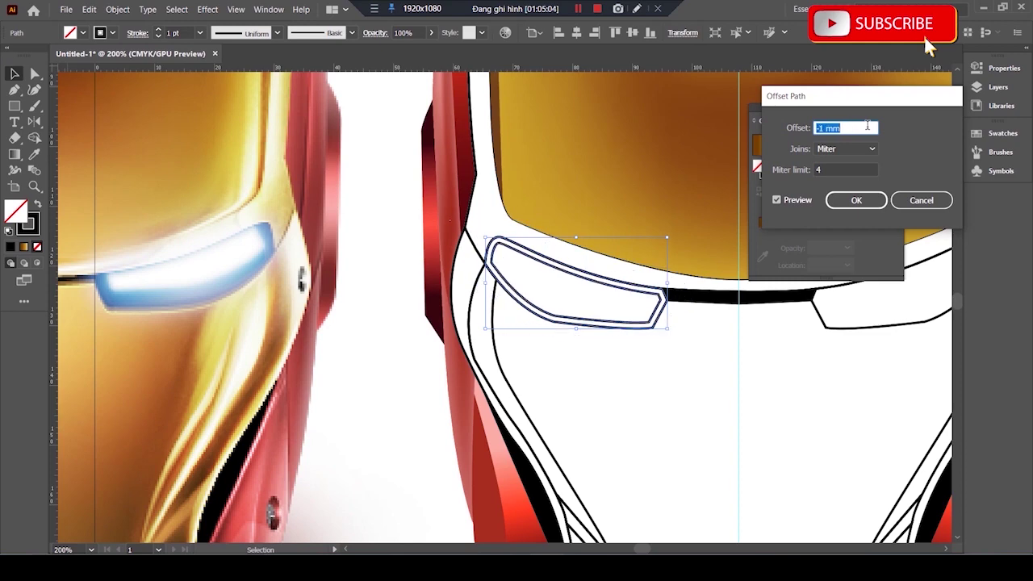
click(856, 200)
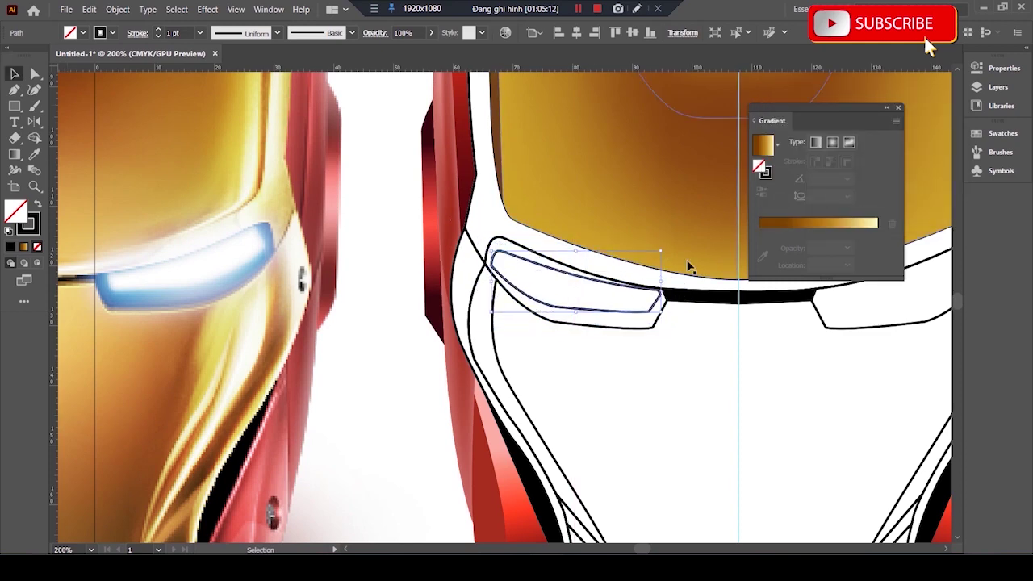
- Rotate and tilt the inner eye outline to fit the eye opening
scroll(682, 258, up, 2)
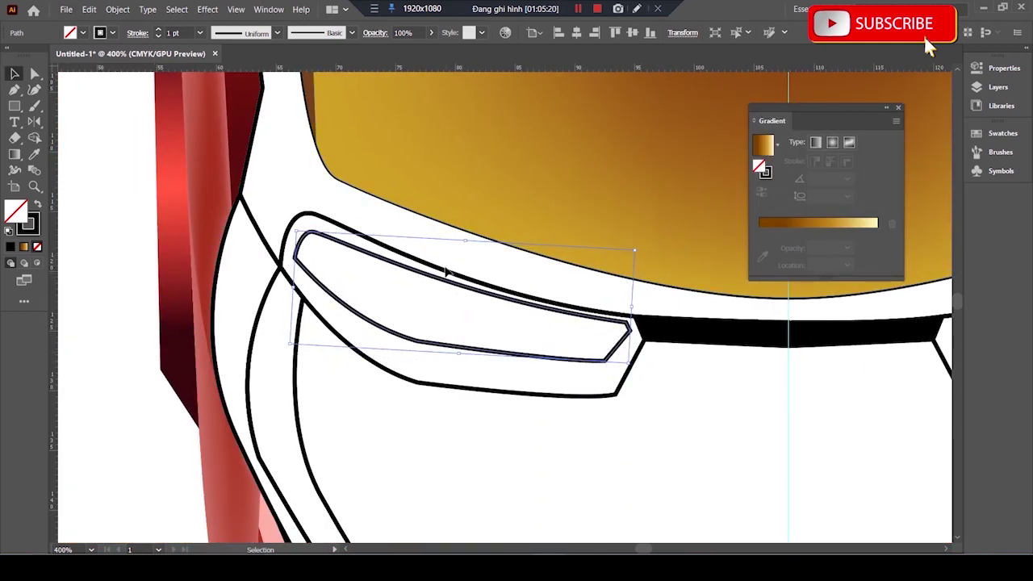
mouse_move(634, 251)
mouse_down()
mouse_move(632, 273)
mouse_move(692, 252)
mouse_up()
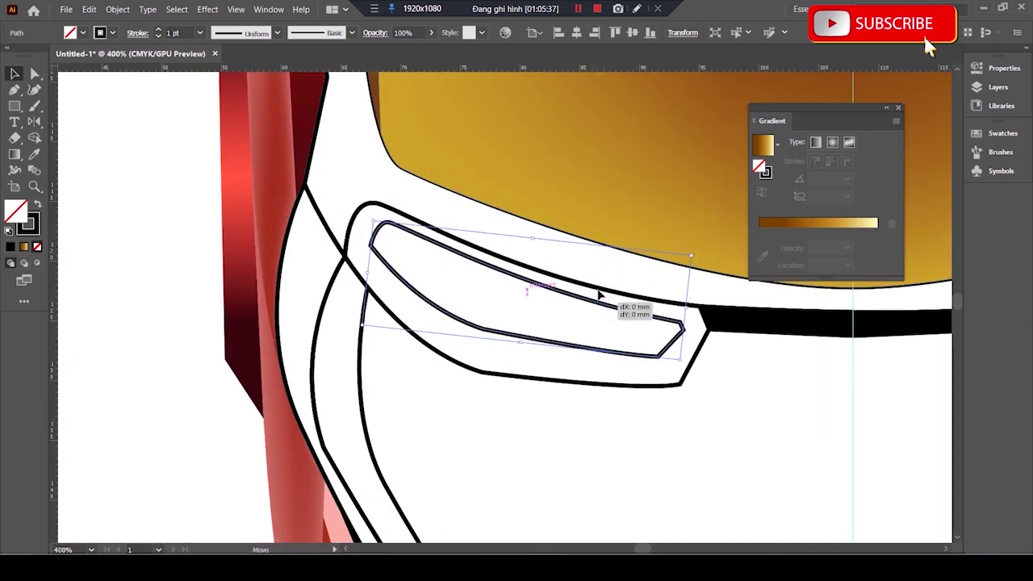
scroll(597, 307, down, 3)
drag(593, 355, 682, 357)
key(ctrl+plus)
key(ctrl+plus)
key(ctrl+plus)
drag(774, 299, 776, 279)
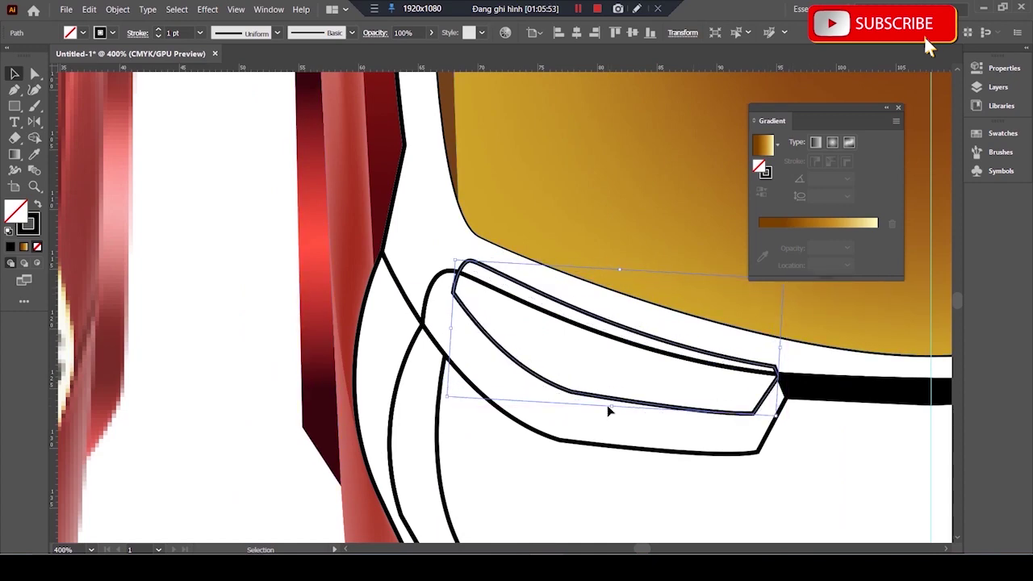
key(ctrl+minus)
key(ctrl+minus)
- Reflect a copy of the inner eye outline onto the right eye, then select all helmet paths
scroll(565, 387, right, 2)
key(shift+m)
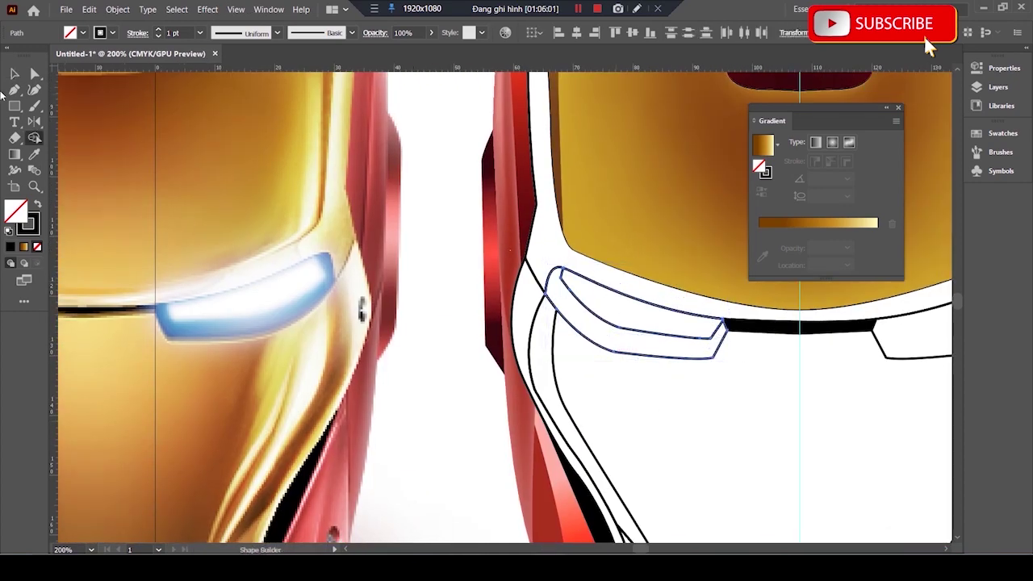
scroll(399, 362, right, 3)
click(760, 362)
key(ctrl+minus)
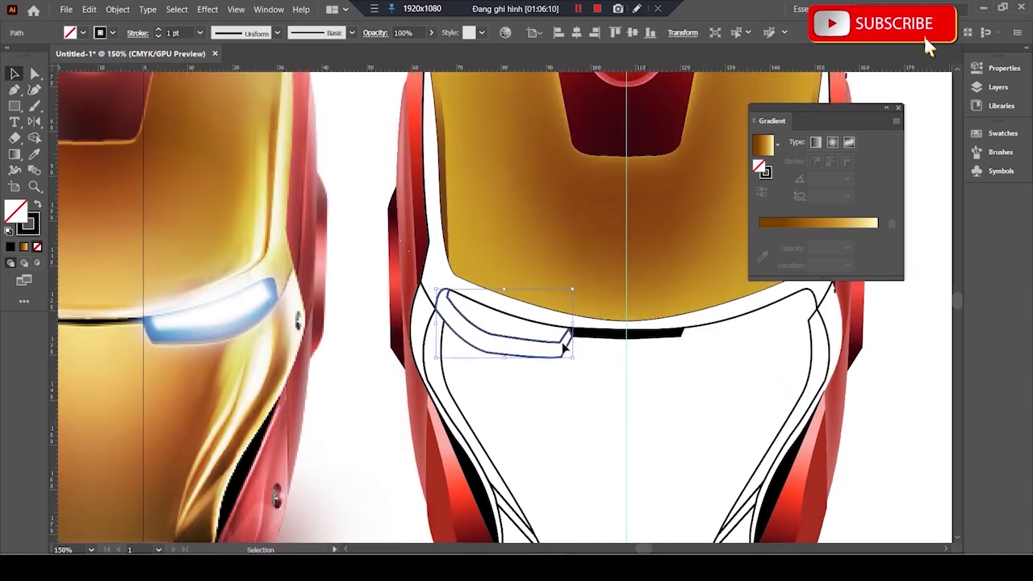
click(481, 355)
scroll(547, 384, up, 3)
alt+click(595, 223)
click(193, 251)
key(ctrl+shift+a)
drag(366, 525, 474, 227)
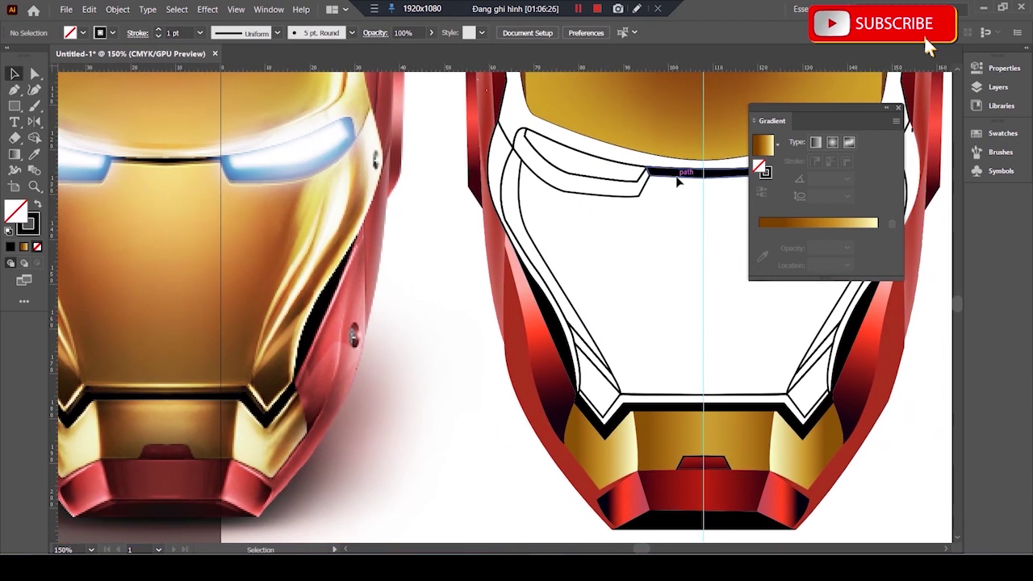
scroll(438, 277, right, 3)
key(ctrl+a)
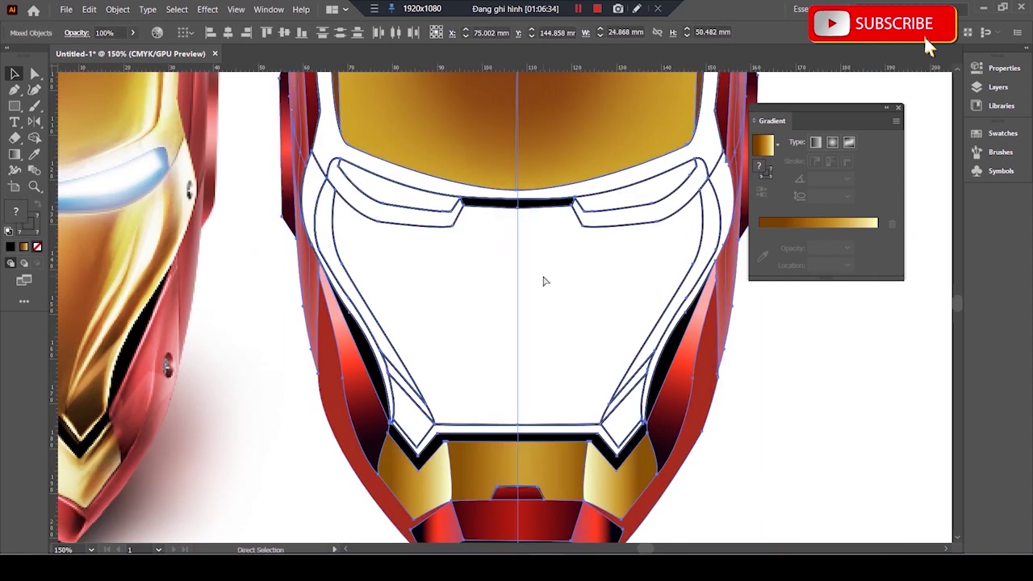
- Fill the inner face path with a brown sampled from the reference using the Eyedropper
click(544, 281)
key(ctrl+minus)
scroll(524, 300, left, 3)
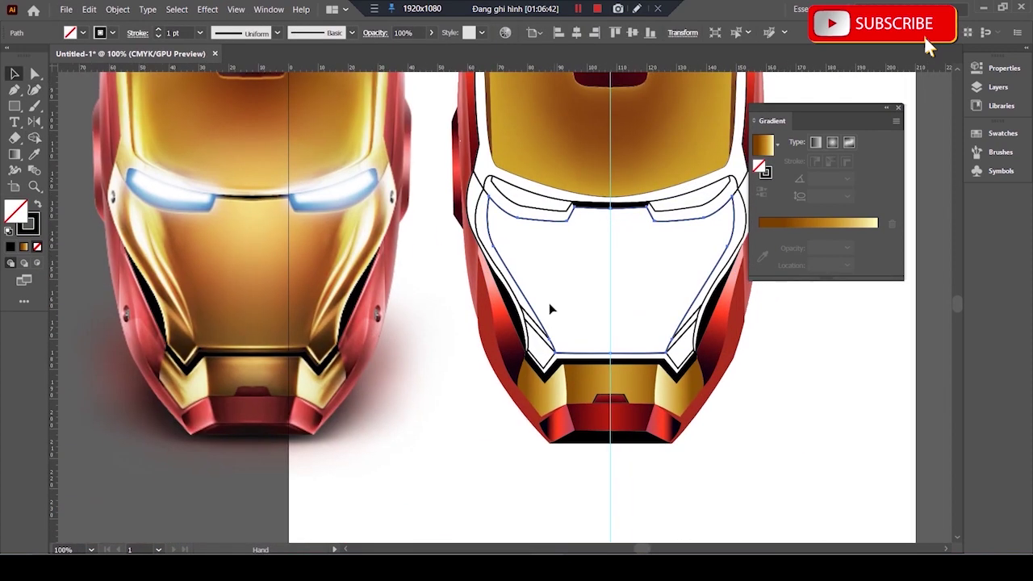
click(282, 326)
scroll(250, 314, up, 2)
scroll(250, 315, right, 2)
key(v)
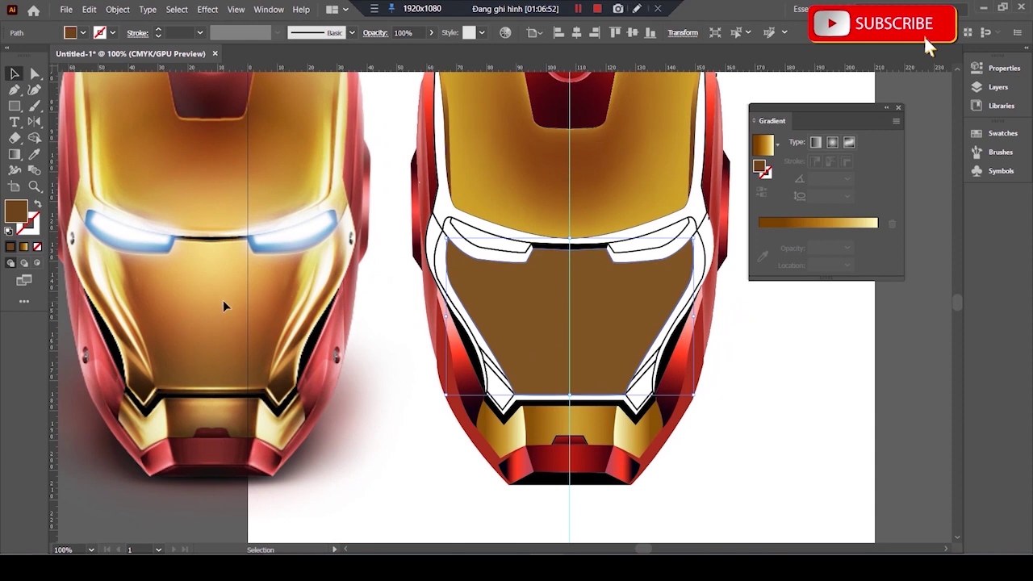
- Add a mesh point to the brown faceplate and tint it toward gold in the Color Picker
key(u)
click(570, 310)
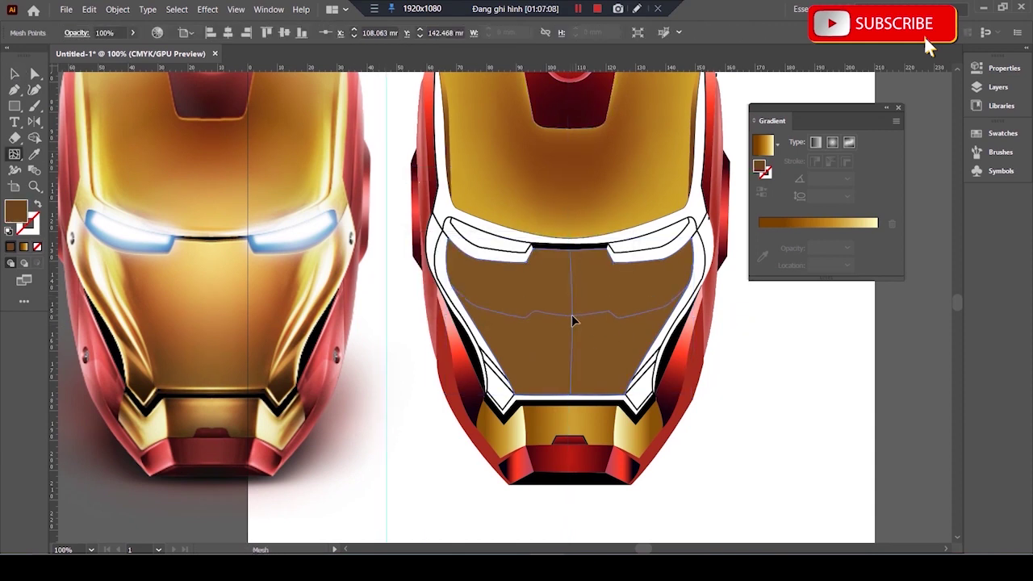
double_click(25, 211)
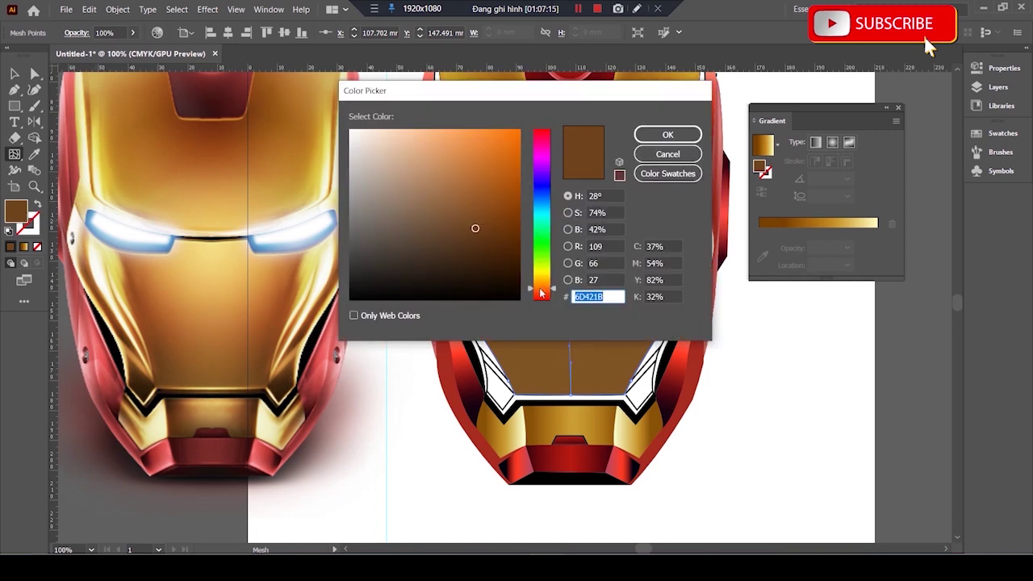
drag(541, 284, 541, 286)
click(667, 133)
double_click(16, 211)
click(676, 135)
double_click(17, 212)
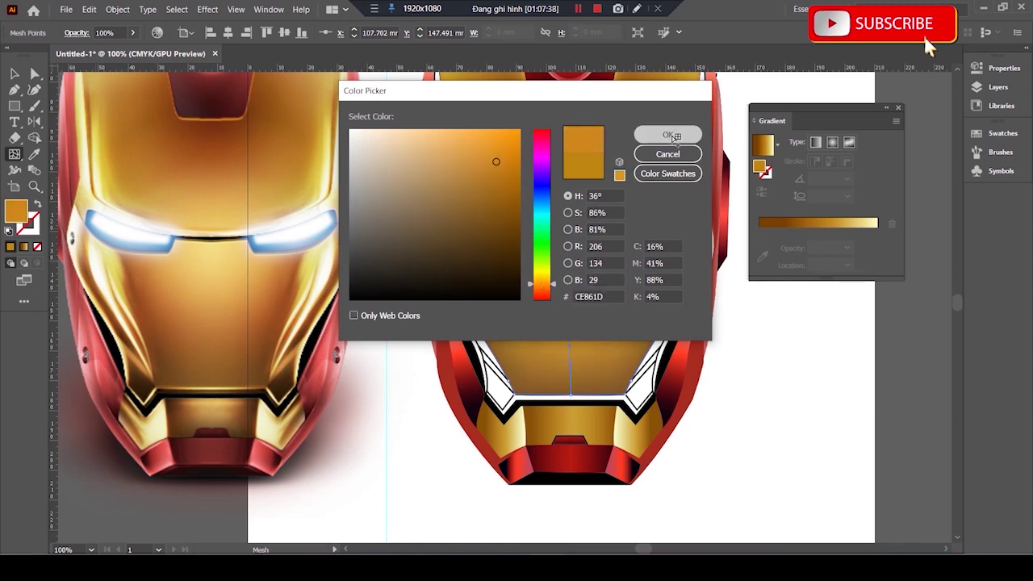
click(667, 134)
key(ctrl+plus)
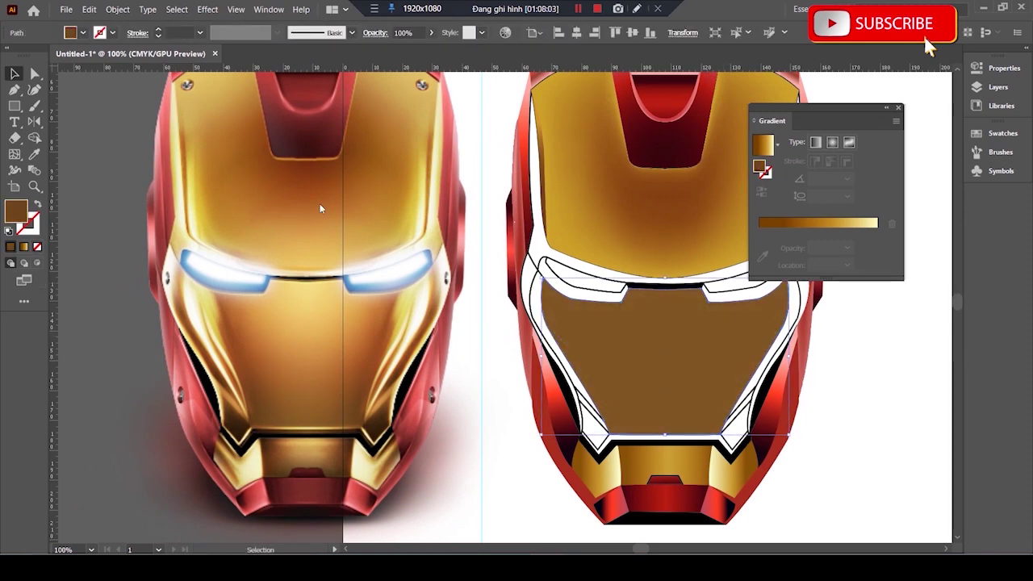
drag(550, 288, 552, 285)
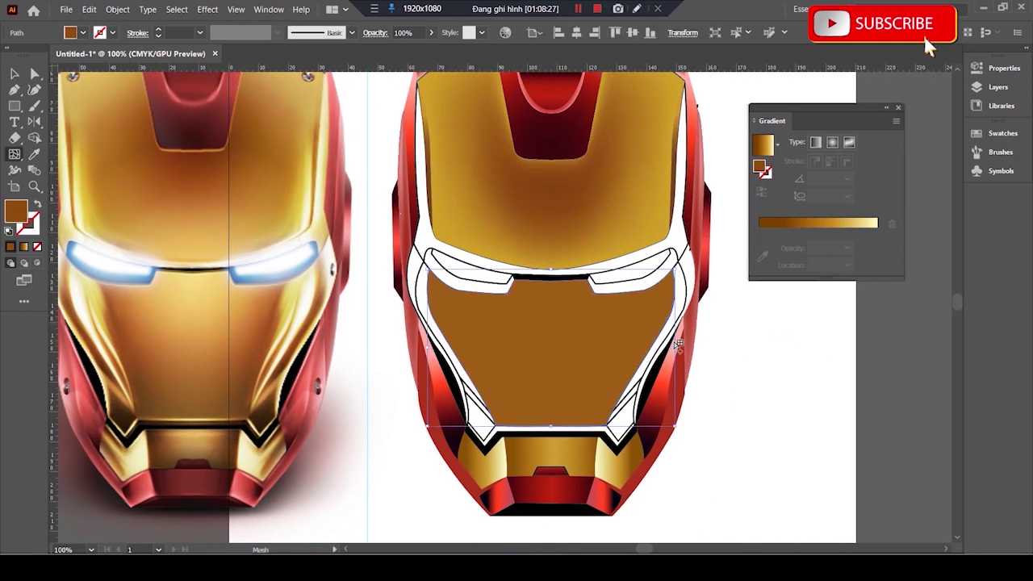
- Add a mesh point near the faceplate centre and change its colour from brown to gold
click(552, 348)
drag(550, 350, 610, 357)
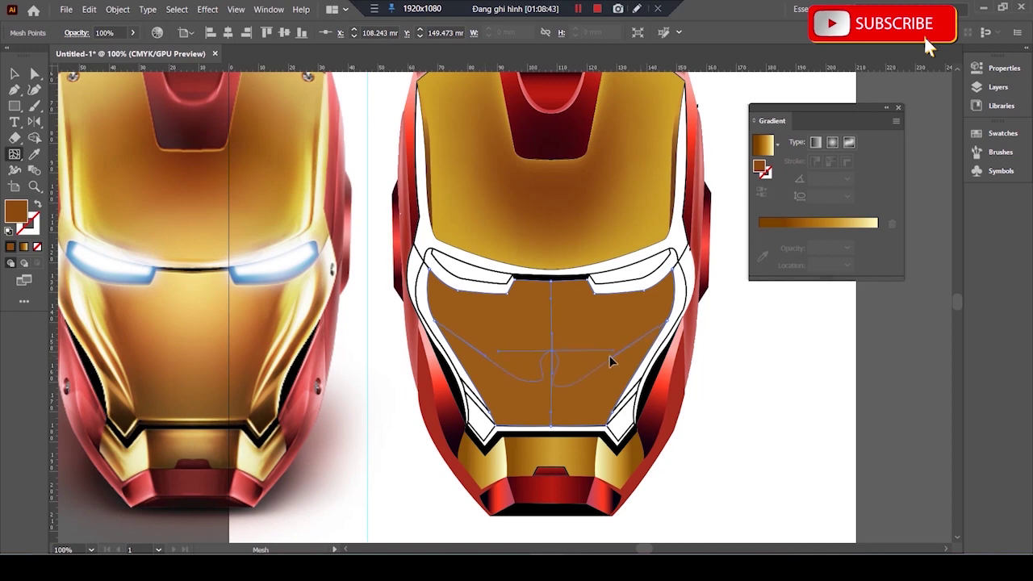
double_click(16, 211)
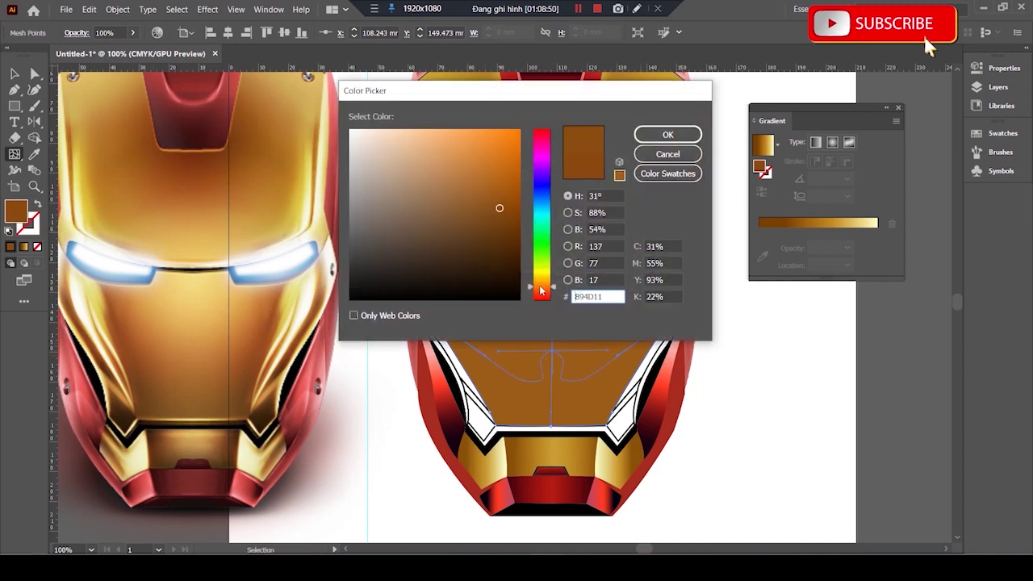
drag(541, 284, 542, 276)
click(667, 134)
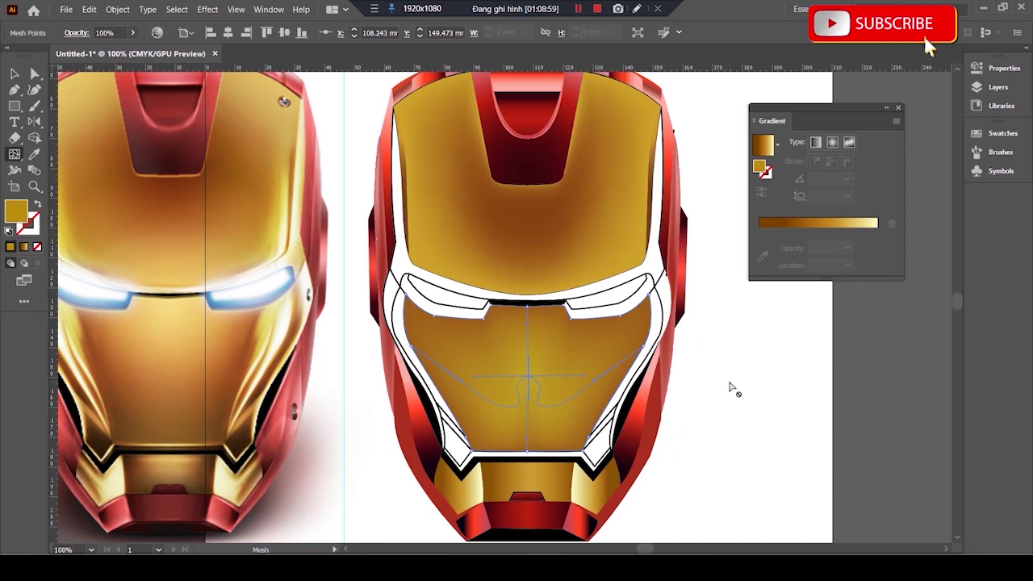
key(ctrl+equal)
key(ctrl+equal)
key(ctrl+equal)
- Stretch the centre mesh point's handles up and right to spread the gold glow
mouse_move(488, 347)
mouse_down()
mouse_move(345, 289)
mouse_move(350, 302)
mouse_up()
key(a)
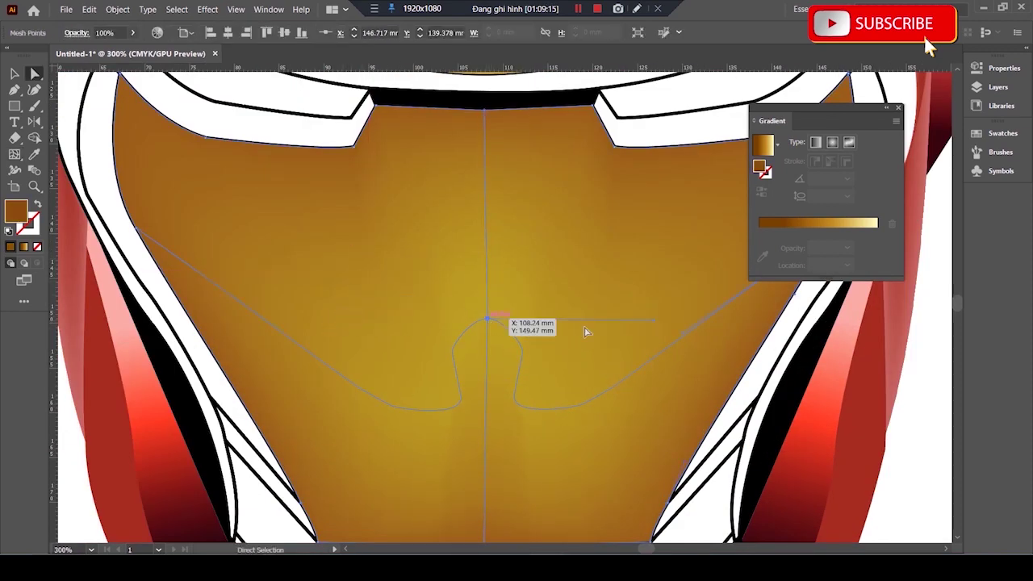
drag(490, 297, 601, 171)
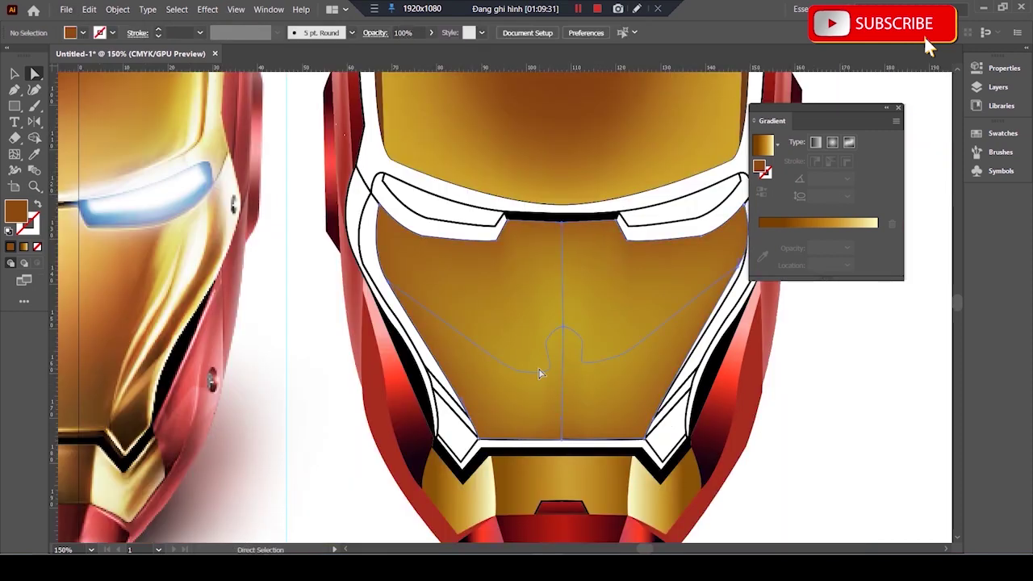
drag(564, 428, 561, 482)
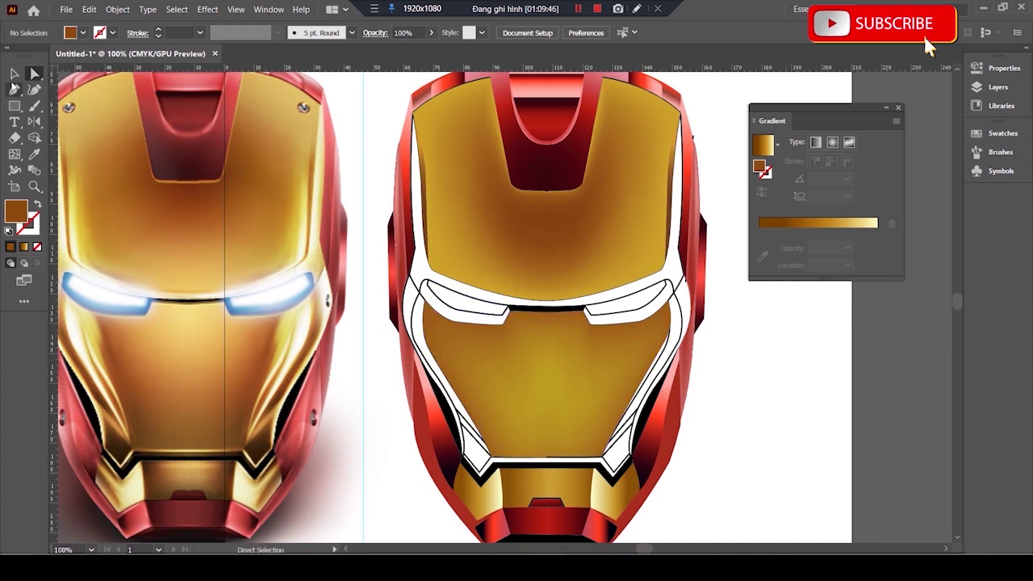
click(14, 73)
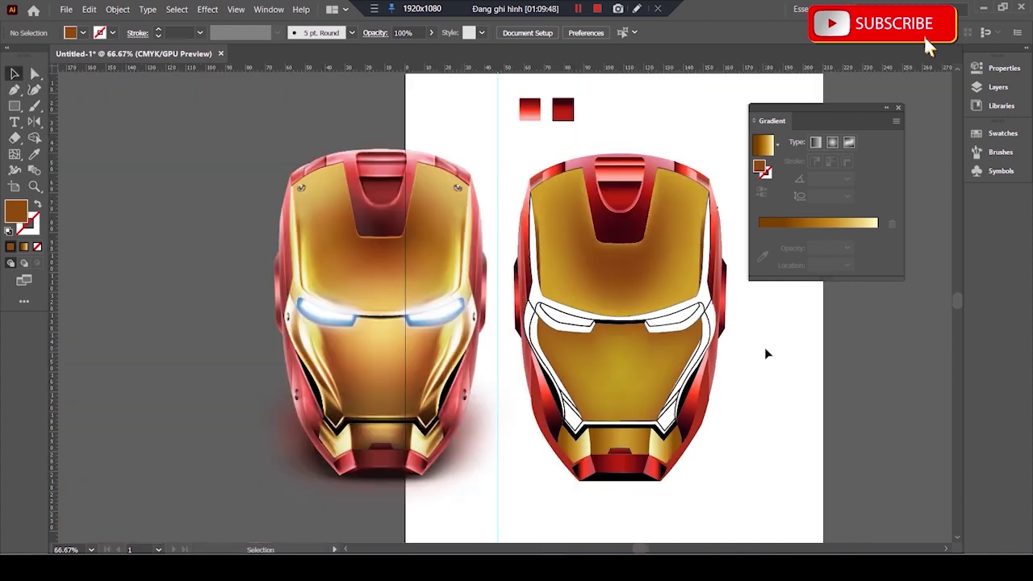
drag(595, 337, 534, 221)
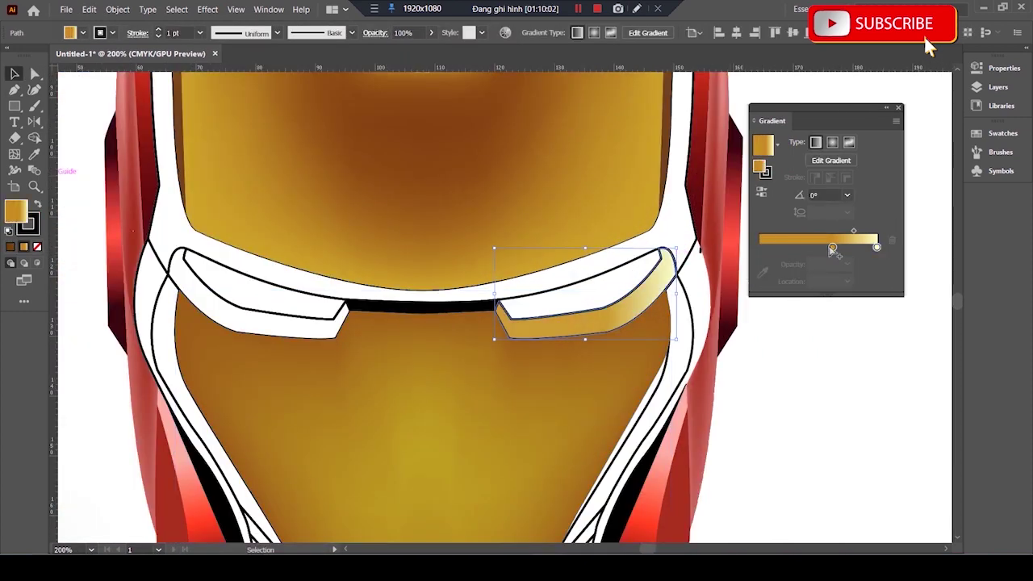
double_click(758, 247)
- Set the eye gradient stops to teal blue and white, angled diagonally across the eye
click(793, 386)
double_click(876, 247)
click(703, 319)
click(722, 290)
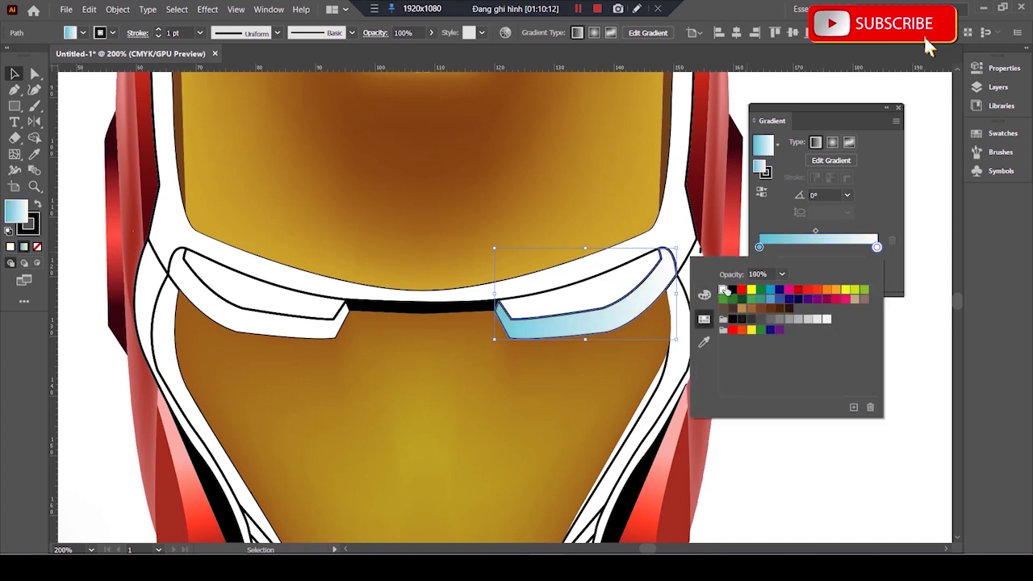
double_click(759, 246)
drag(766, 347, 776, 347)
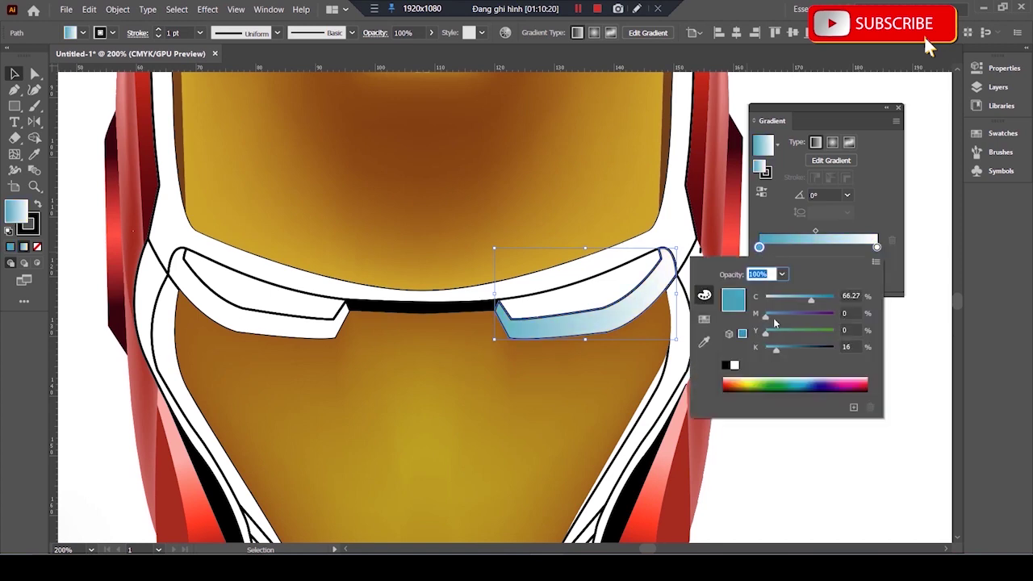
click(602, 290)
key(g)
drag(564, 257, 618, 340)
drag(603, 272, 625, 329)
- Deepen the blue stop to strong cyan and make the eye gradient radial, angled across it
double_click(758, 230)
click(704, 280)
drag(810, 289, 828, 287)
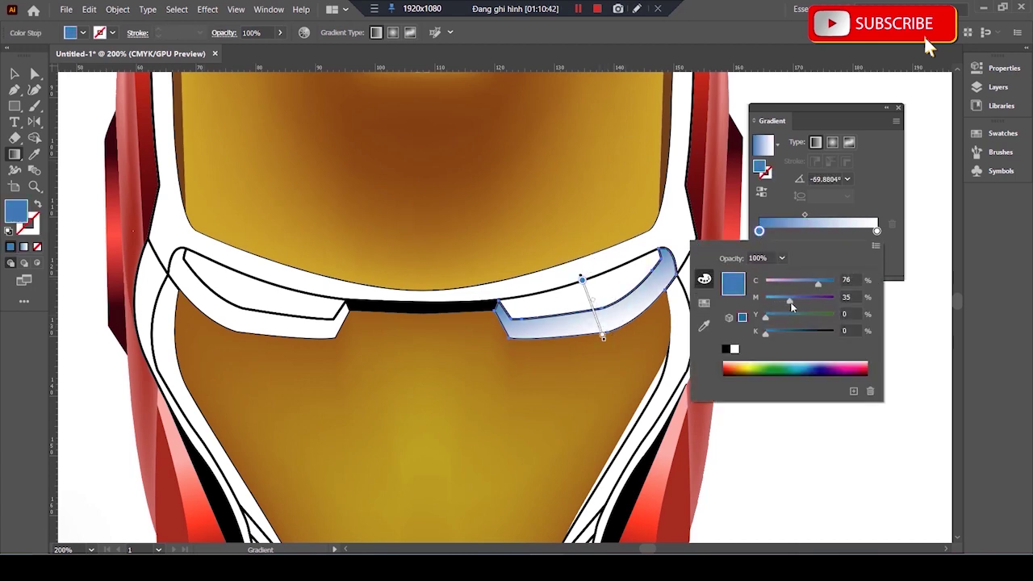
click(703, 302)
click(703, 280)
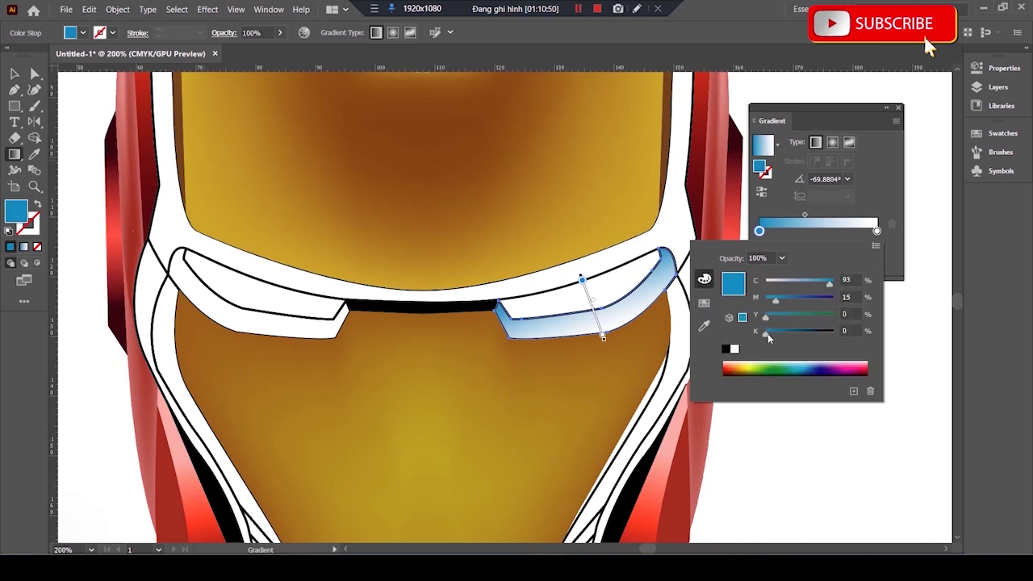
click(786, 431)
key(v)
click(832, 142)
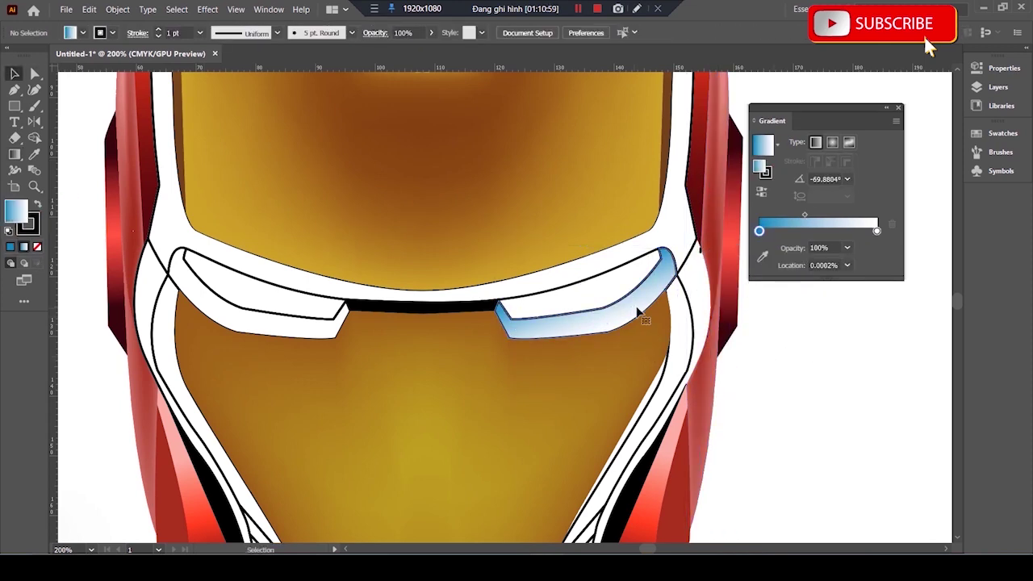
click(760, 191)
key(g)
drag(592, 283, 637, 355)
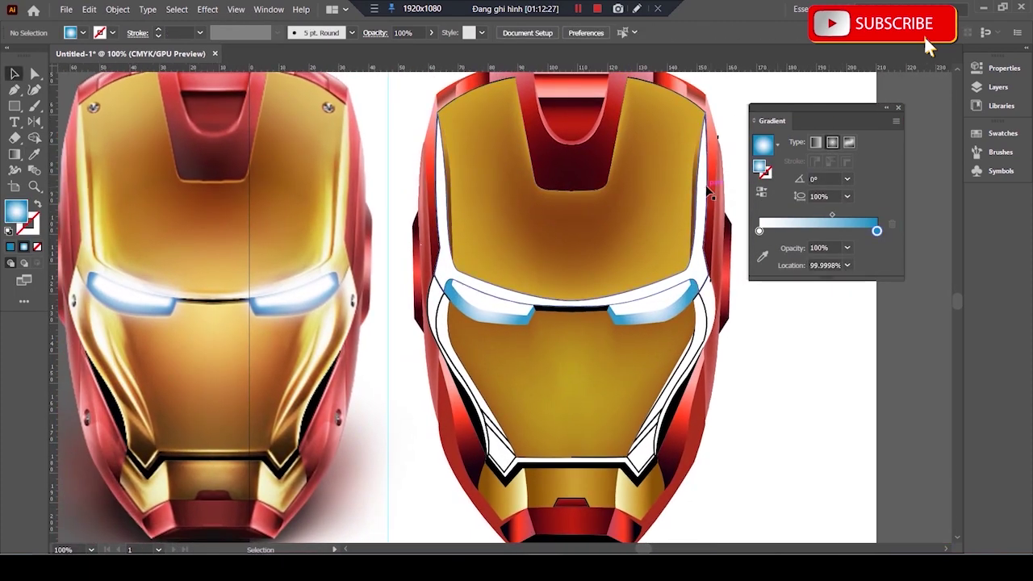
click(707, 188)
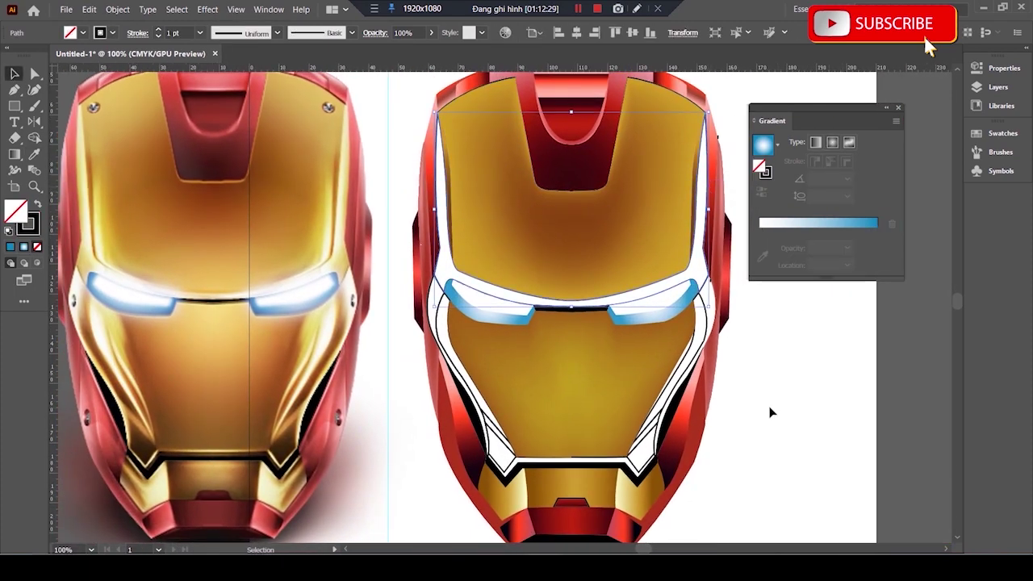
- Apply a gradient to the upper faceplate with an orange-yellow stop and the midpoint shifted lightward
click(807, 223)
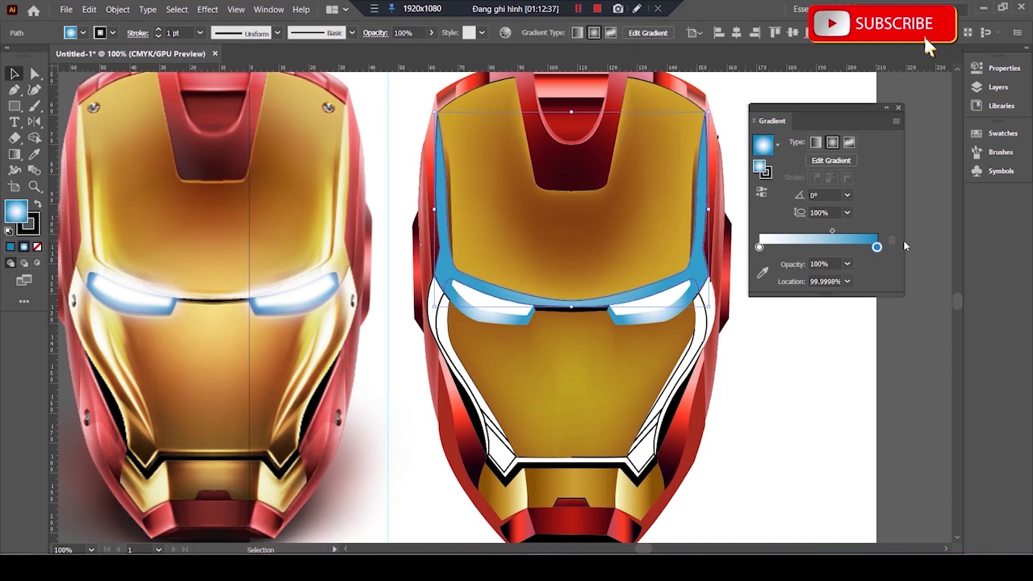
double_click(876, 247)
click(704, 319)
click(754, 292)
click(703, 296)
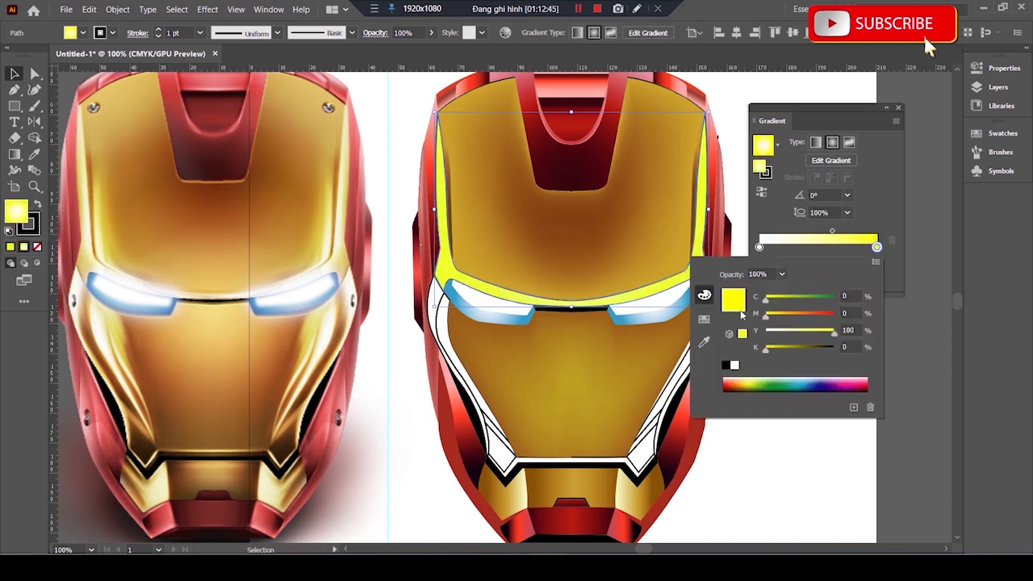
mouse_move(773, 318)
mouse_down()
mouse_move(788, 318)
mouse_move(775, 348)
mouse_move(775, 315)
mouse_move(784, 315)
mouse_up()
drag(834, 331, 823, 331)
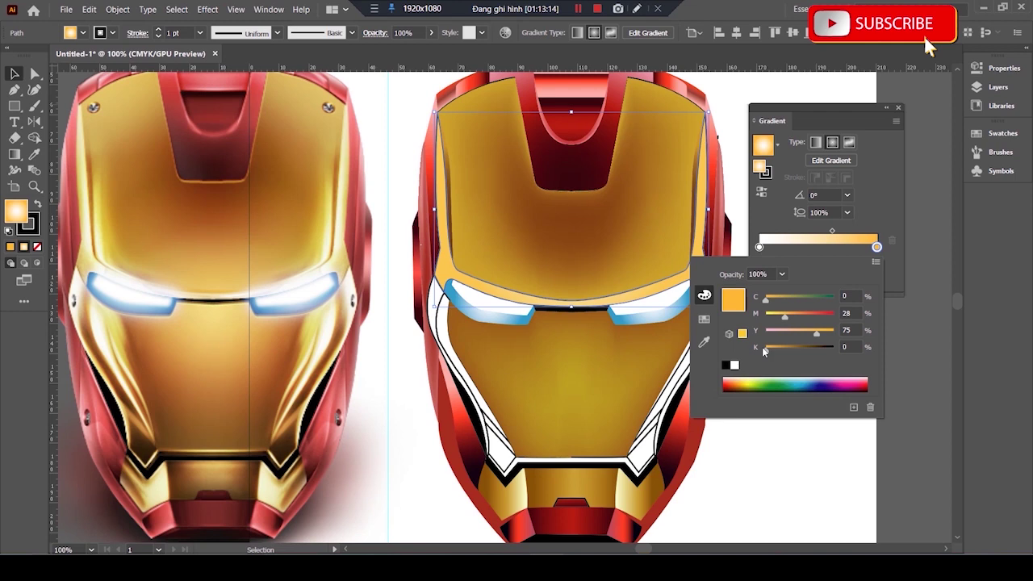
drag(832, 230, 823, 233)
- Tone the other stop to muted gold and move the gradient midpoint toward the light end
double_click(877, 247)
drag(779, 305, 776, 305)
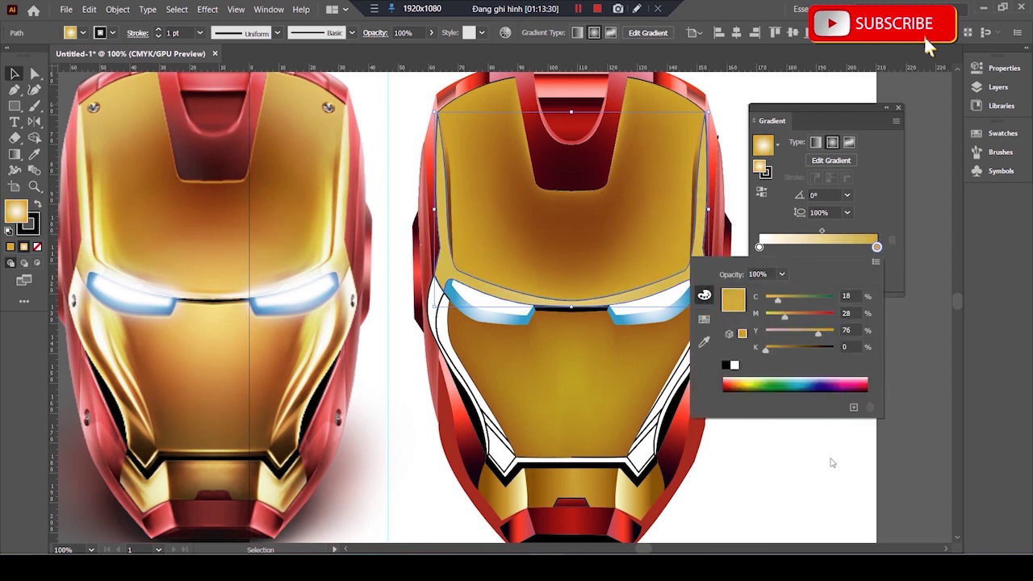
key(Escape)
key(g)
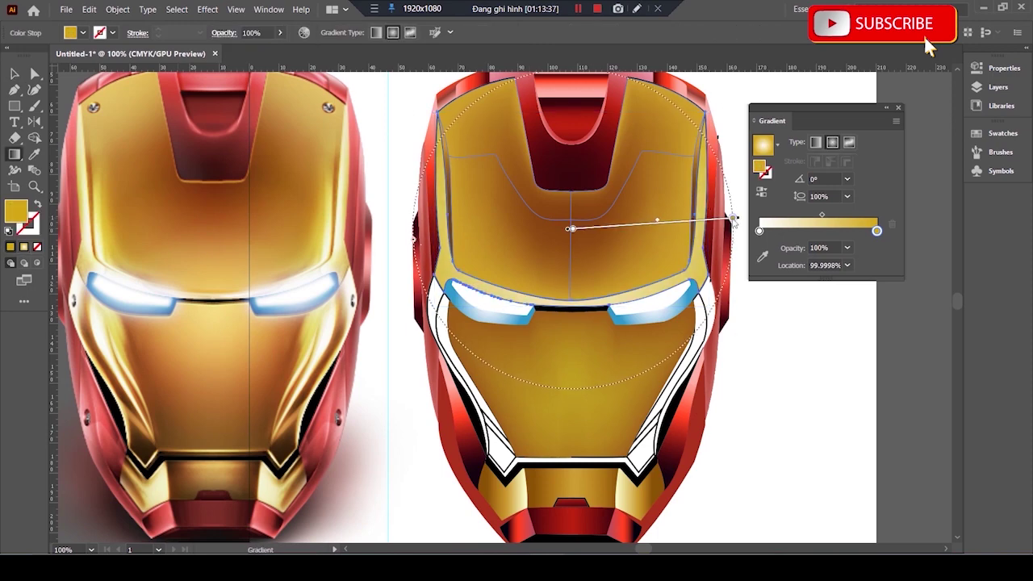
drag(822, 216, 779, 234)
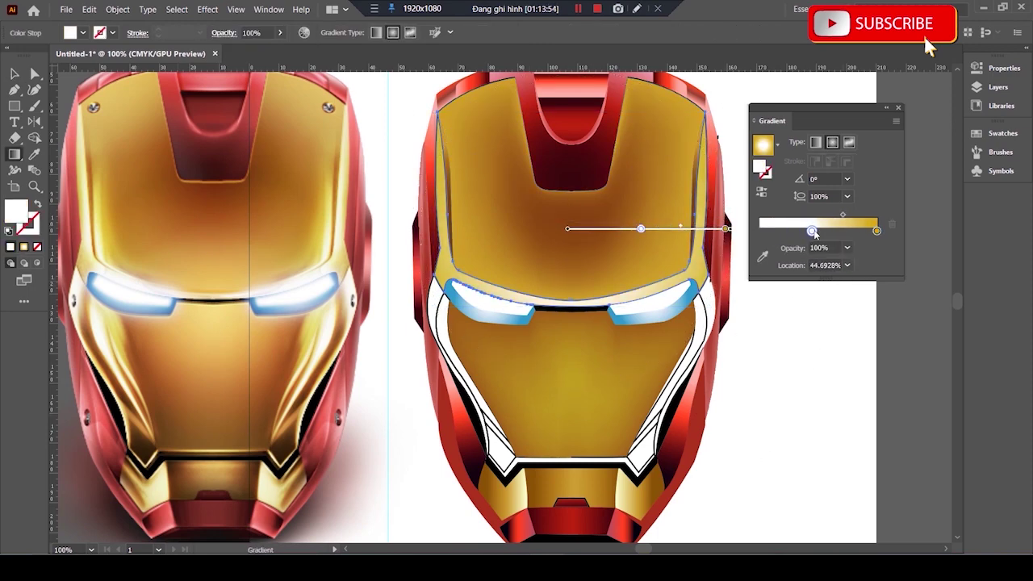
key(v)
click(799, 473)
scroll(723, 313, down, 2)
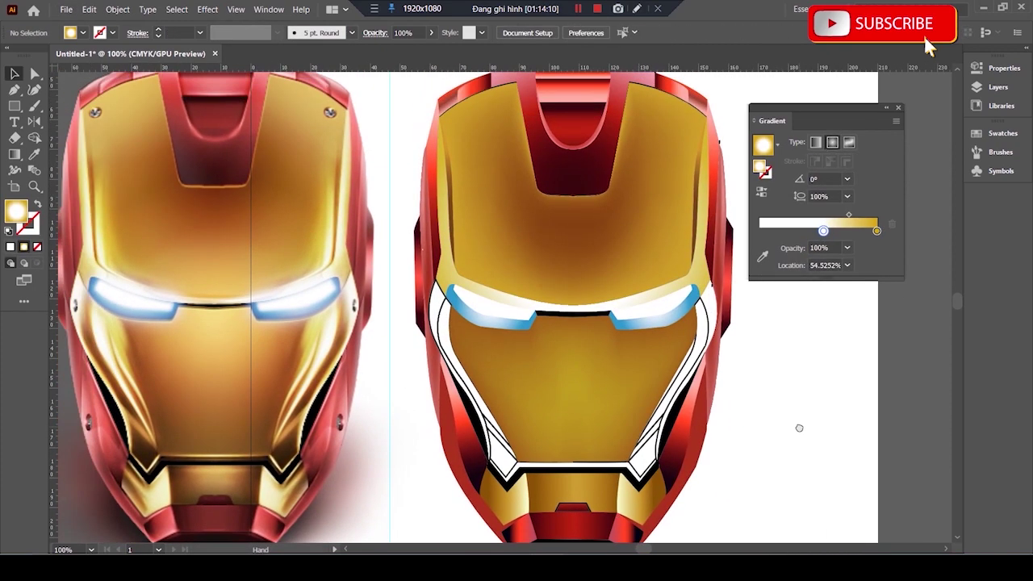
key(g)
click(578, 275)
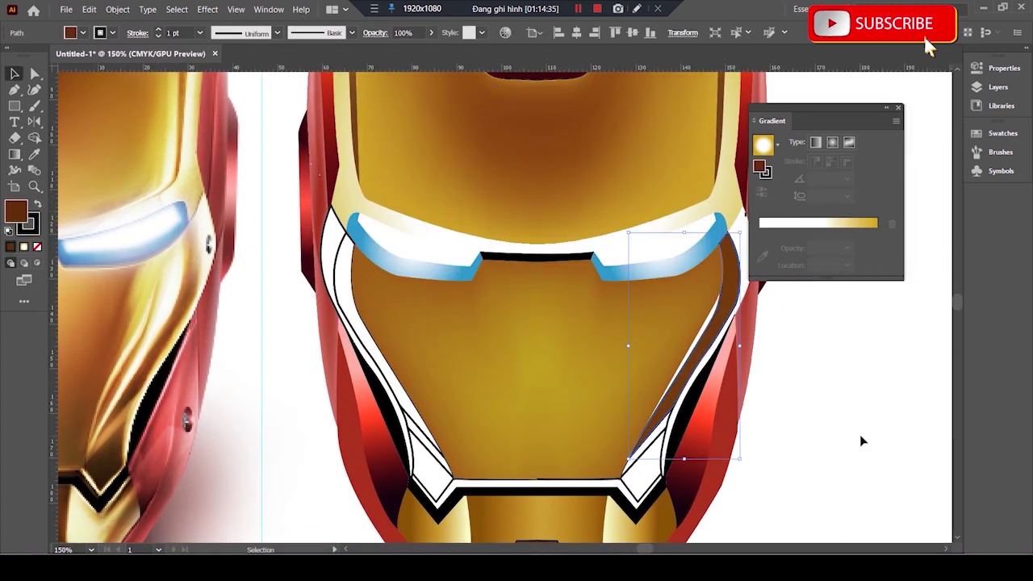
- Revert the right cheek strip's last gradient change back to brown
click(730, 305)
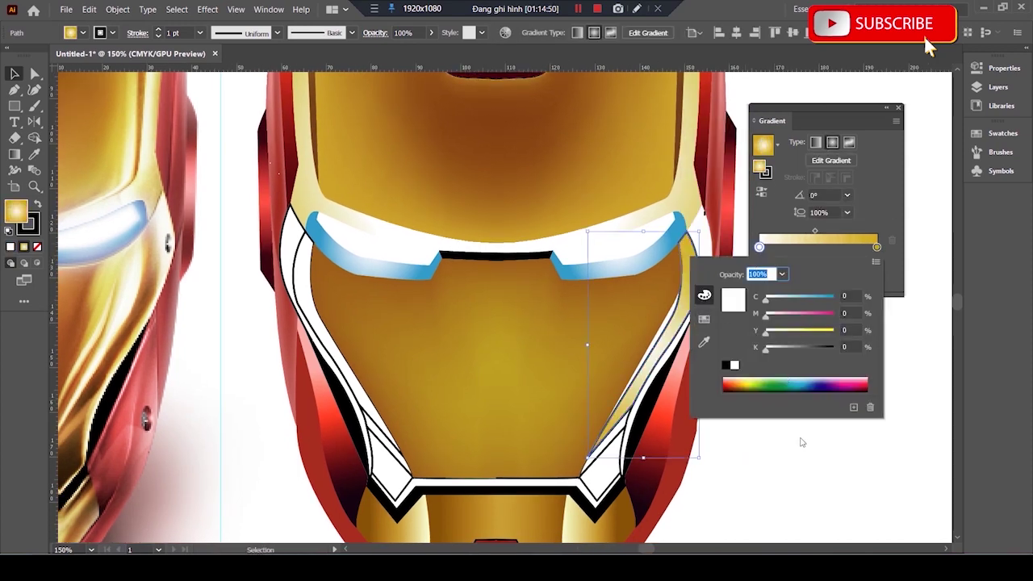
key(Escape)
key(ctrl+z)
key(ctrl+z)
key(ctrl+z)
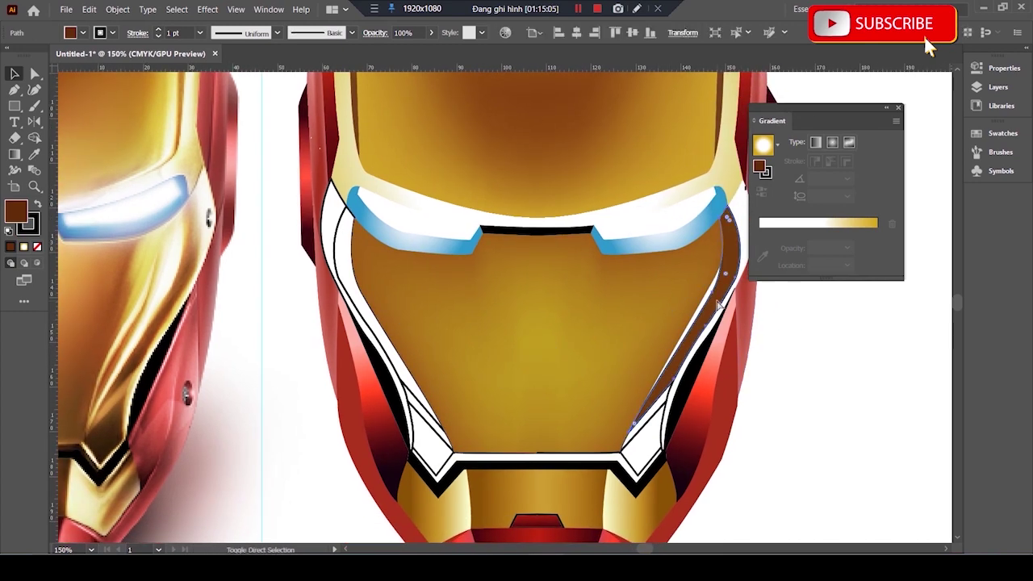
- Enlarge the gold faceplate mesh to about 84.6 × 57.3 mm and pull a mesh point left
click(526, 296)
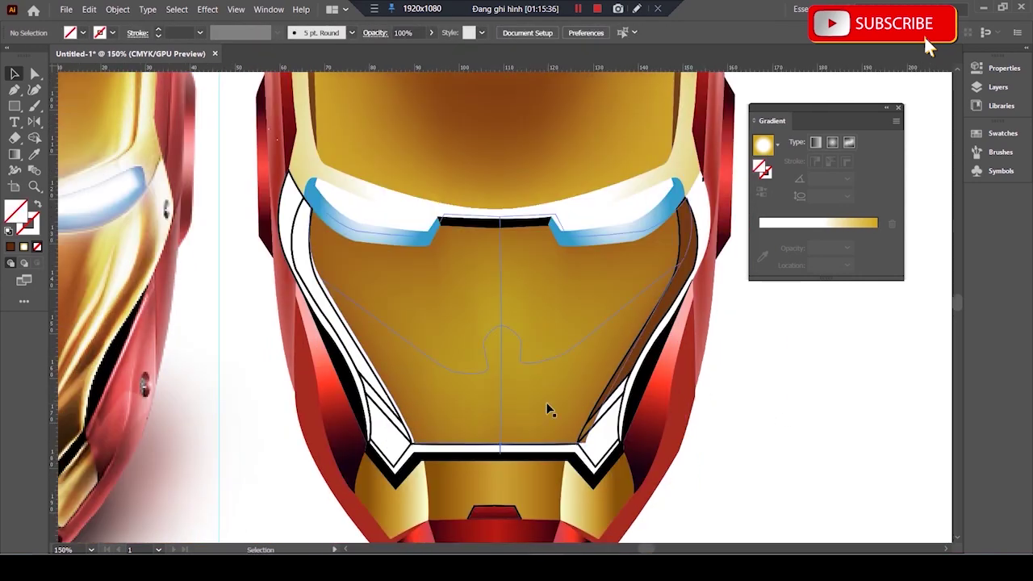
click(547, 410)
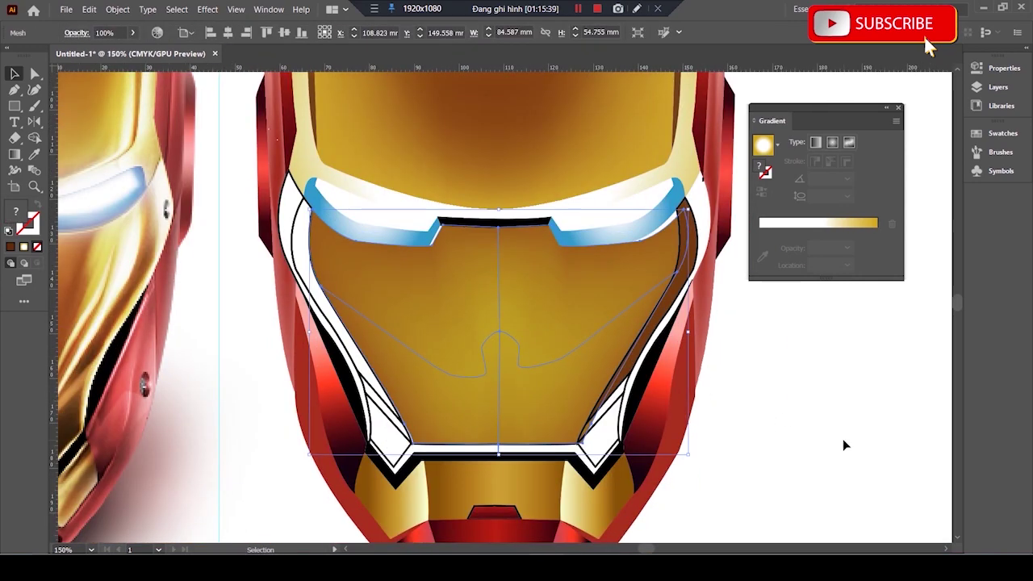
drag(498, 209, 497, 197)
drag(693, 323, 702, 327)
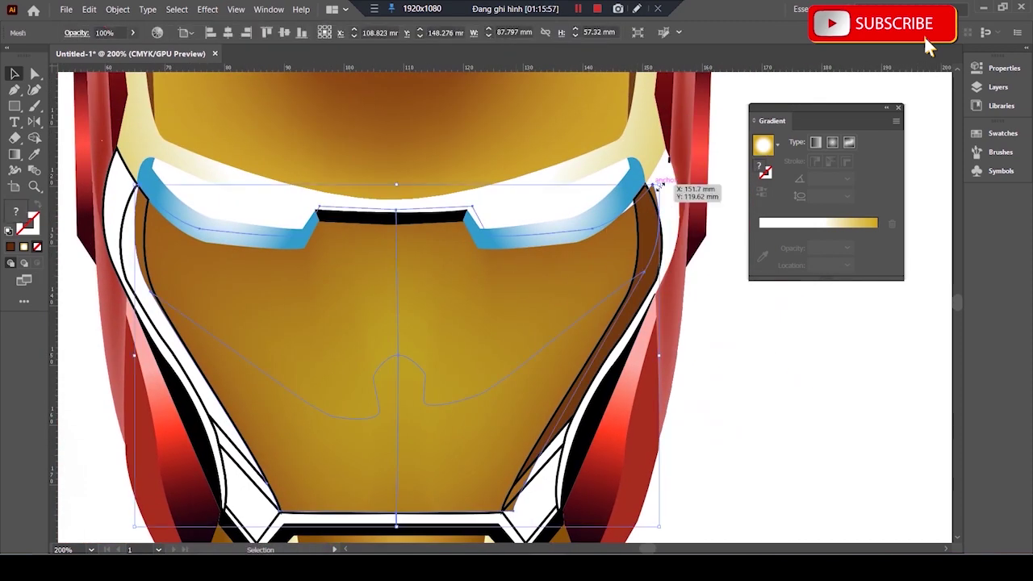
key(a)
mouse_move(576, 494)
mouse_down()
mouse_move(558, 498)
mouse_move(566, 495)
mouse_up()
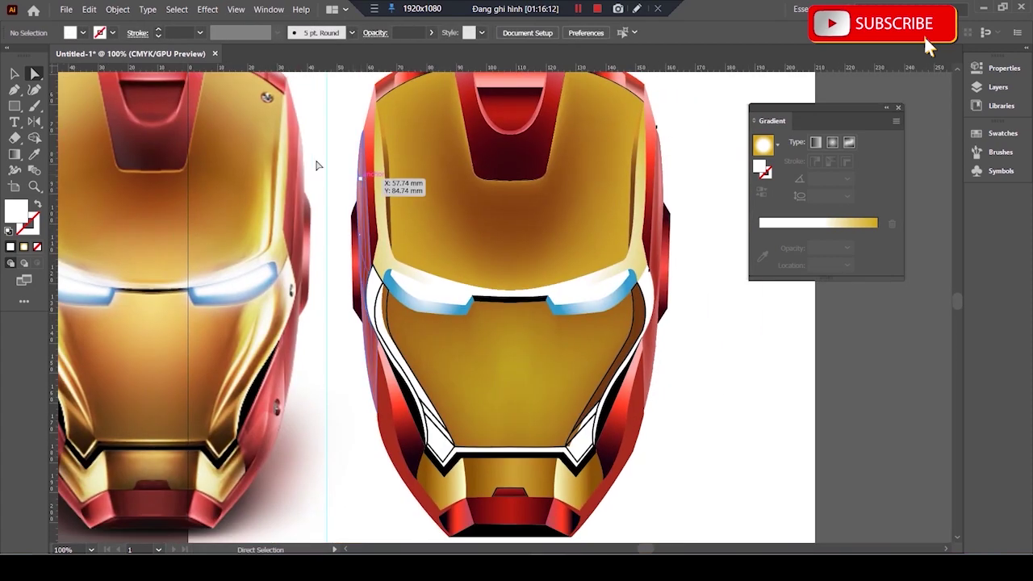
- Set the right cheek panel's gradient stops to brown and gold swatches
click(614, 380)
double_click(823, 246)
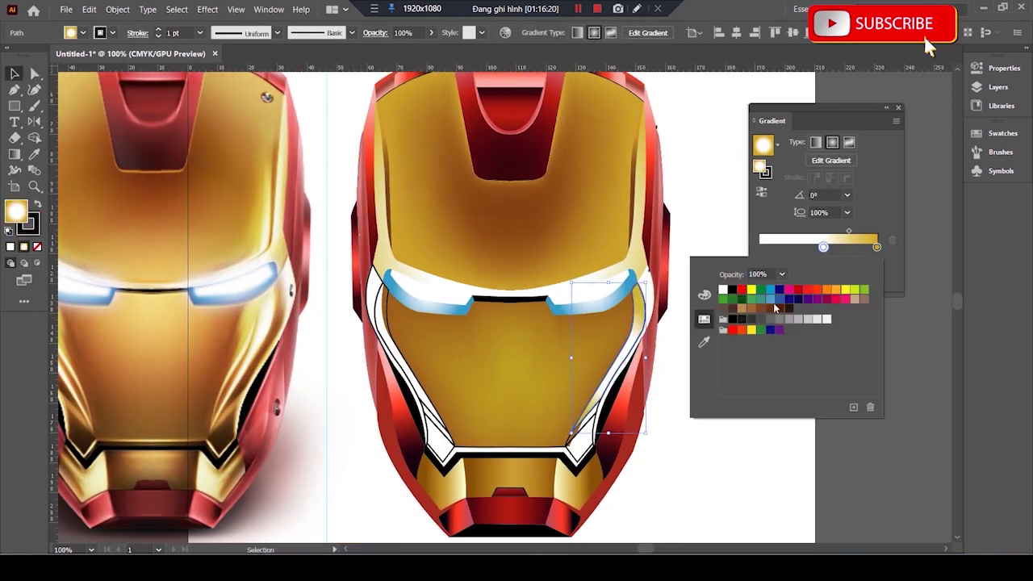
click(752, 308)
double_click(876, 247)
click(703, 295)
click(714, 442)
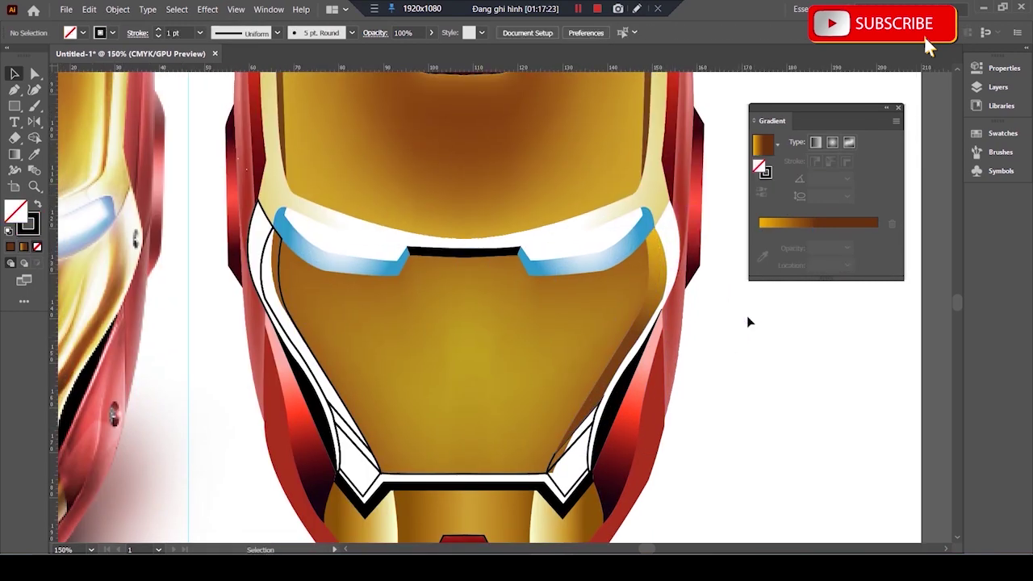
key(ctrl+a)
key(shift+m)
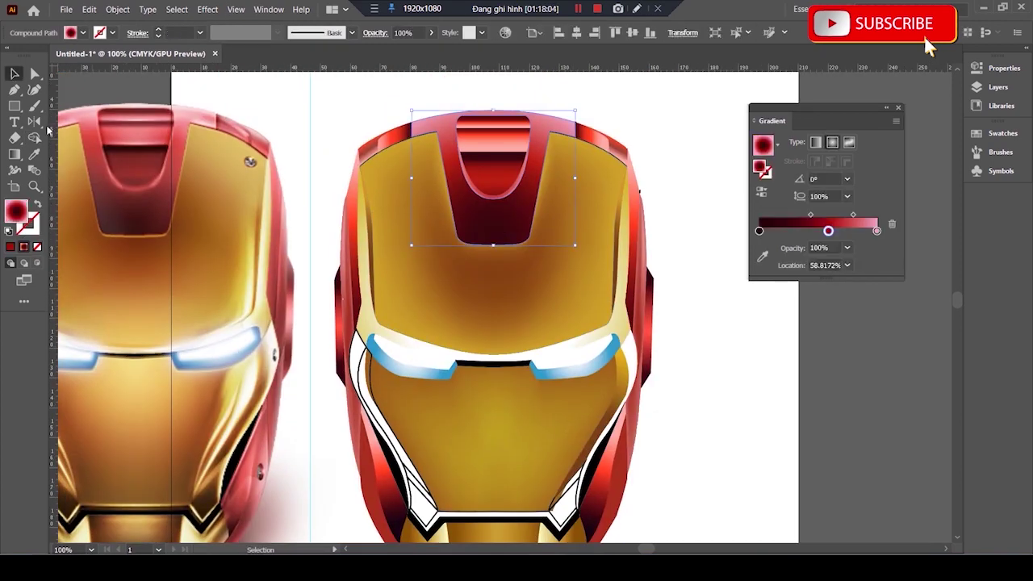
- Reflect a copy of the left cheek's white stripe across the vertical axis onto the right
click(361, 341)
alt+click(492, 245)
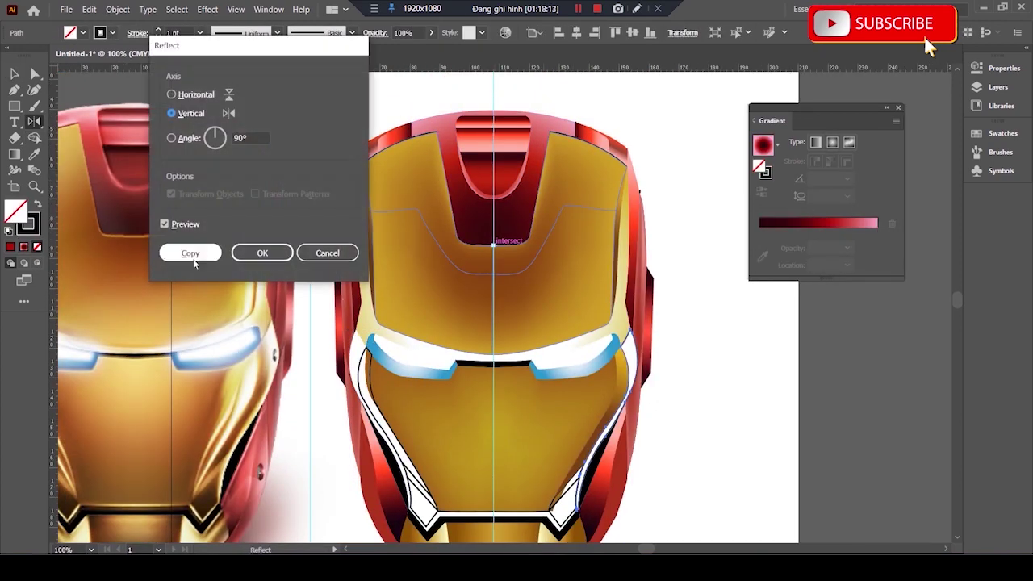
click(192, 251)
key(v)
click(686, 403)
key(ctrl+equal)
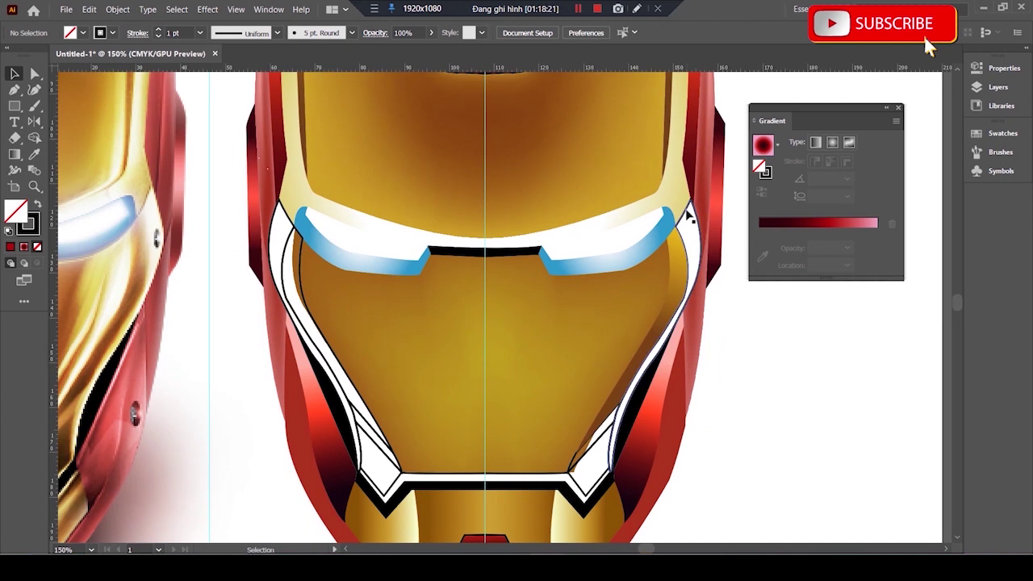
- Fill the mirrored stripe with a gradient from white to warm yellow-gold
click(686, 213)
click(810, 222)
double_click(759, 246)
click(864, 385)
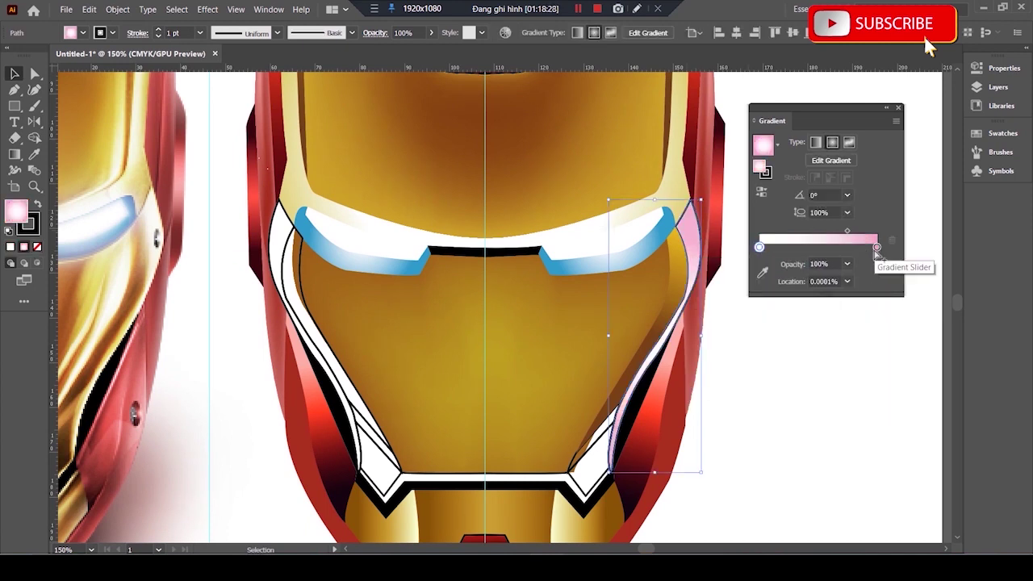
double_click(877, 248)
click(847, 295)
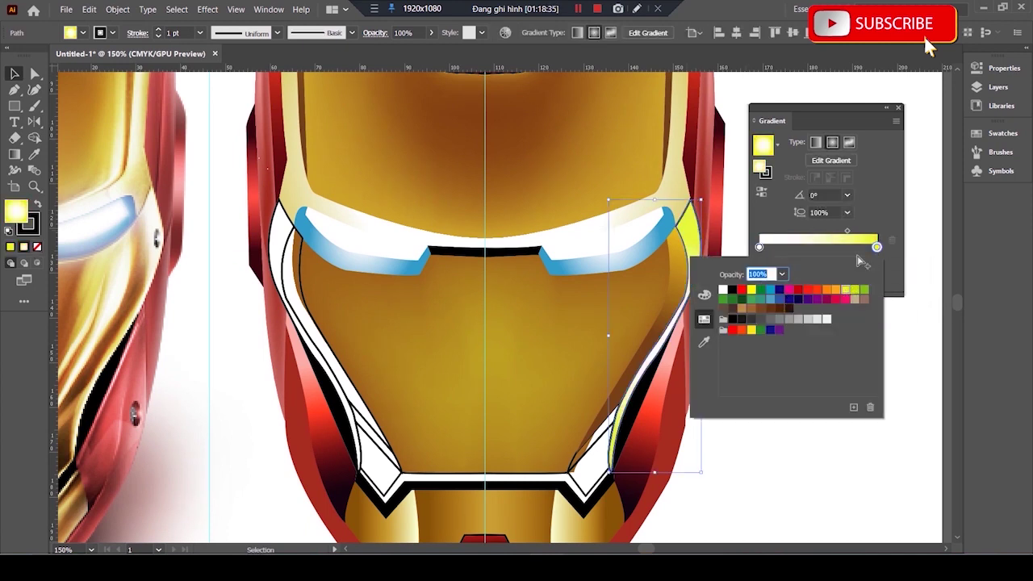
double_click(876, 248)
click(704, 295)
drag(767, 315, 780, 319)
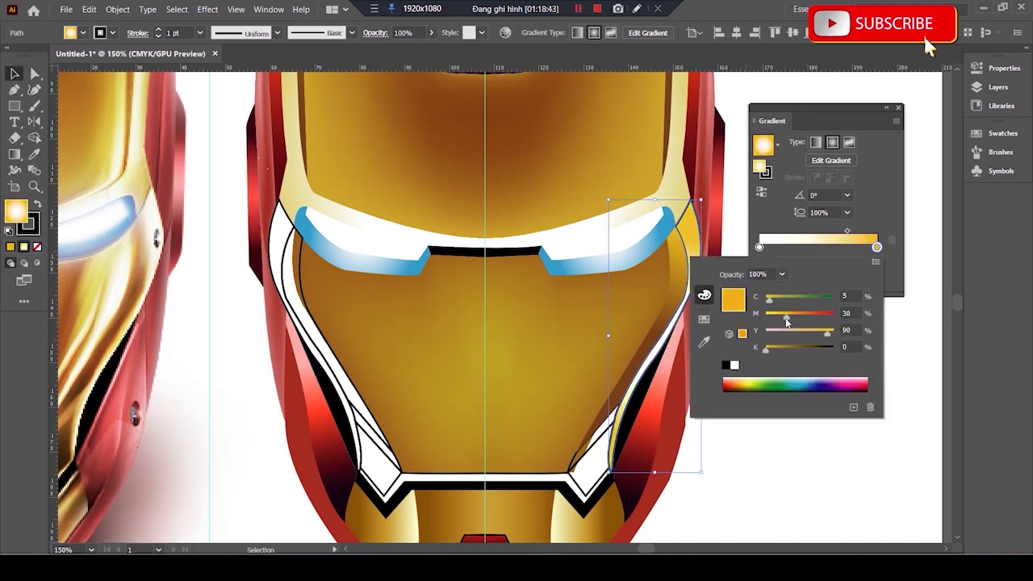
click(847, 234)
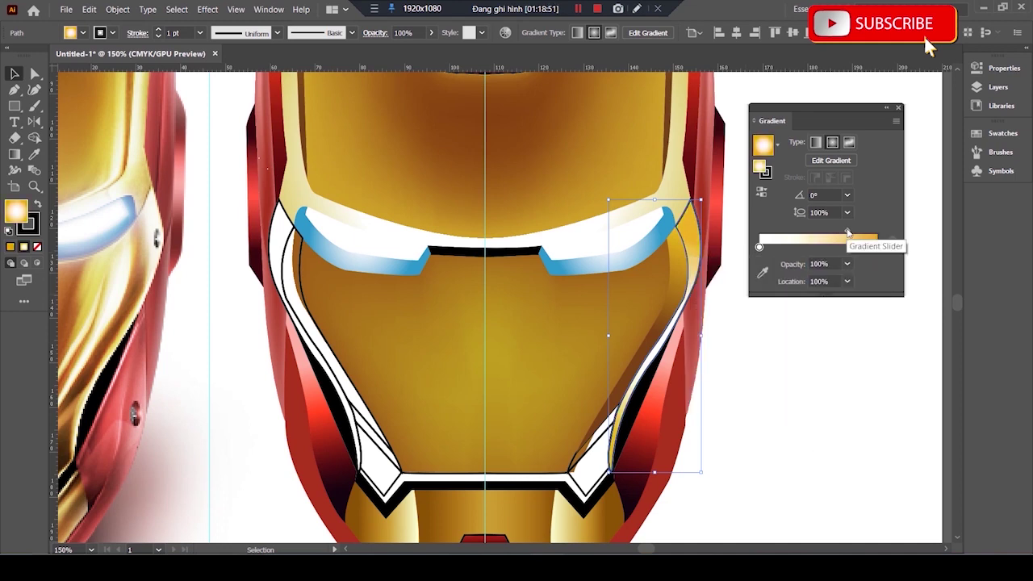
- Set the stripe's gradient direction and reposition it over the stripe
key(g)
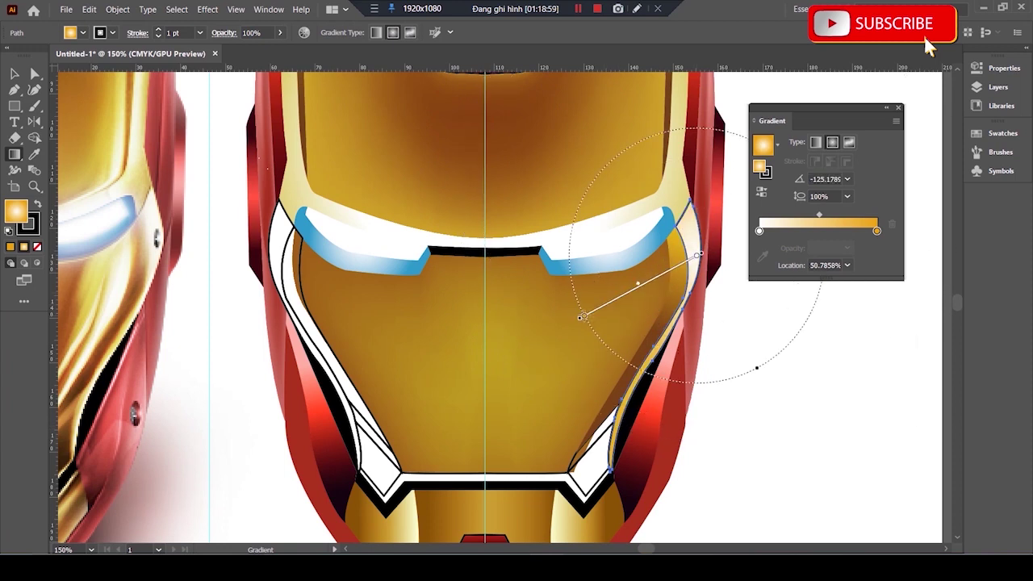
drag(698, 240, 652, 293)
key(ctrl+z)
drag(685, 232, 605, 376)
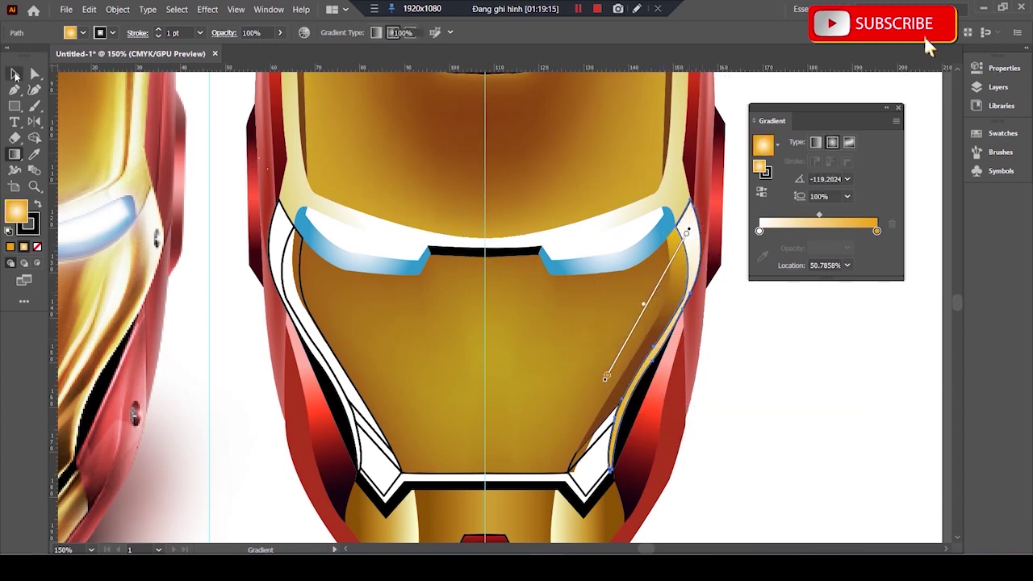
click(15, 74)
double_click(758, 246)
key(Escape)
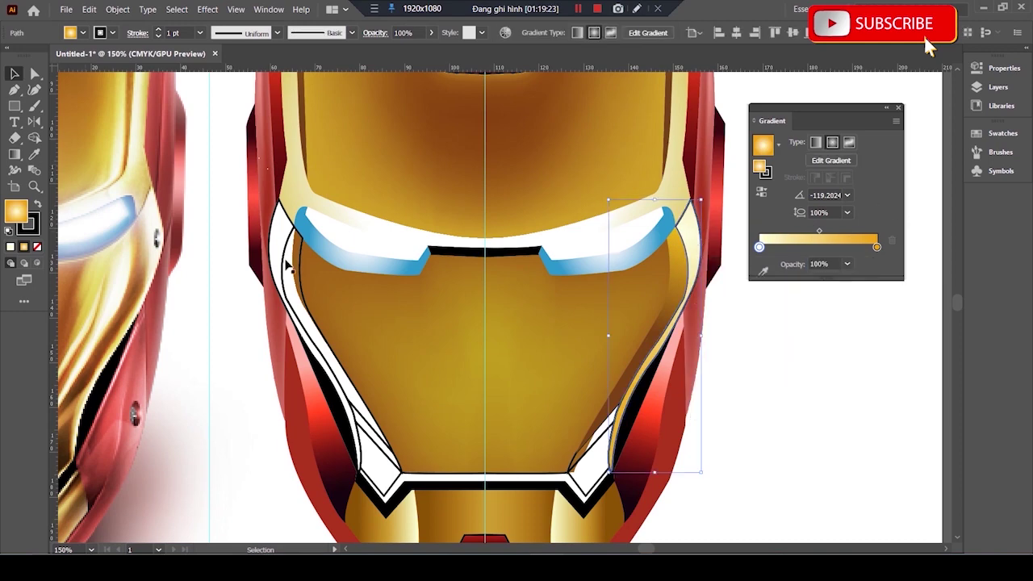
click(795, 411)
scroll(847, 449, down, 2)
scroll(916, 427, up, 2)
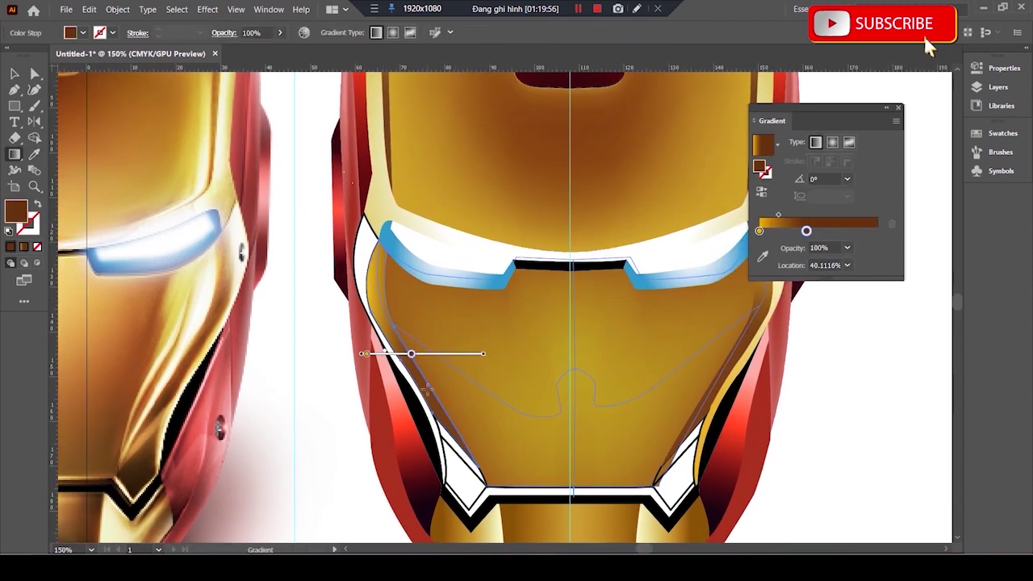
- Reverse the gradient and eyedrop the gold gradient onto the left white cheek stripe
drag(374, 262, 442, 435)
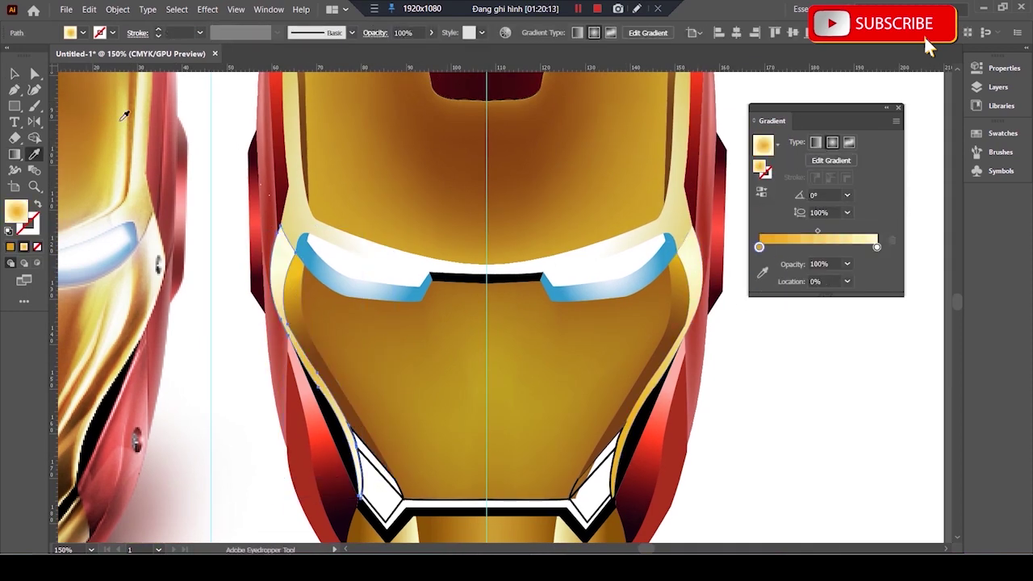
click(761, 192)
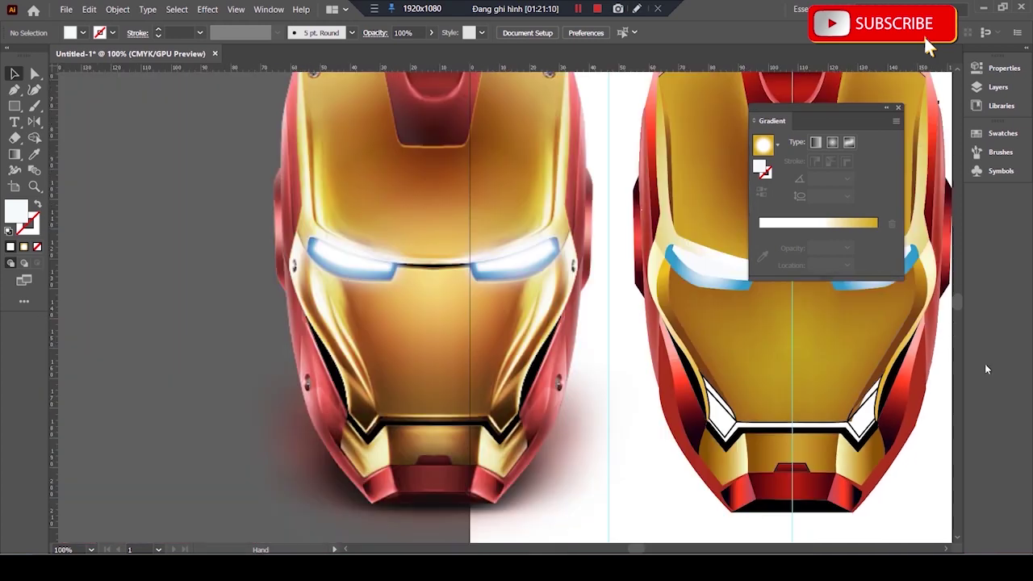
drag(793, 350, 856, 395)
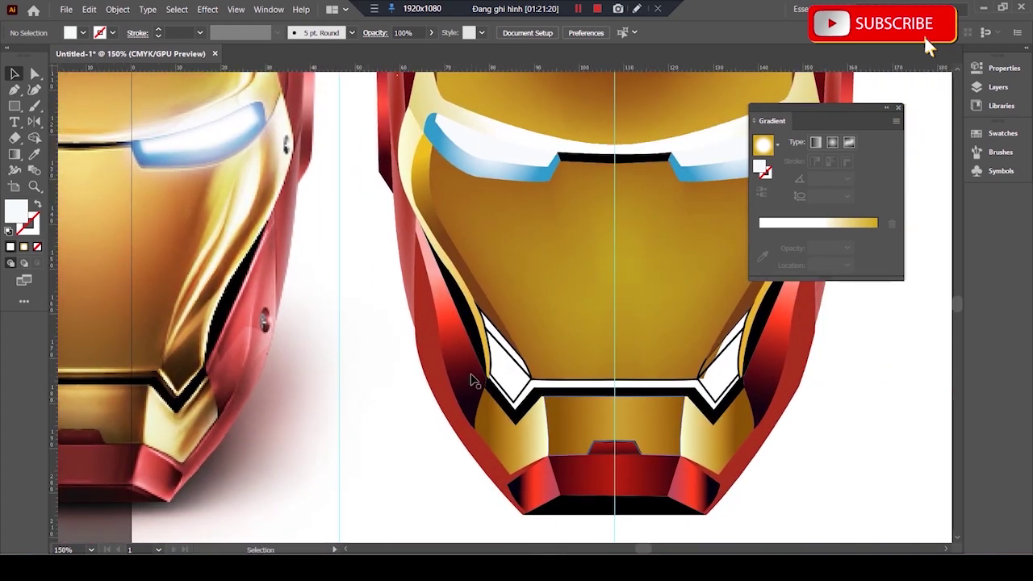
click(498, 332)
click(193, 322)
click(11, 75)
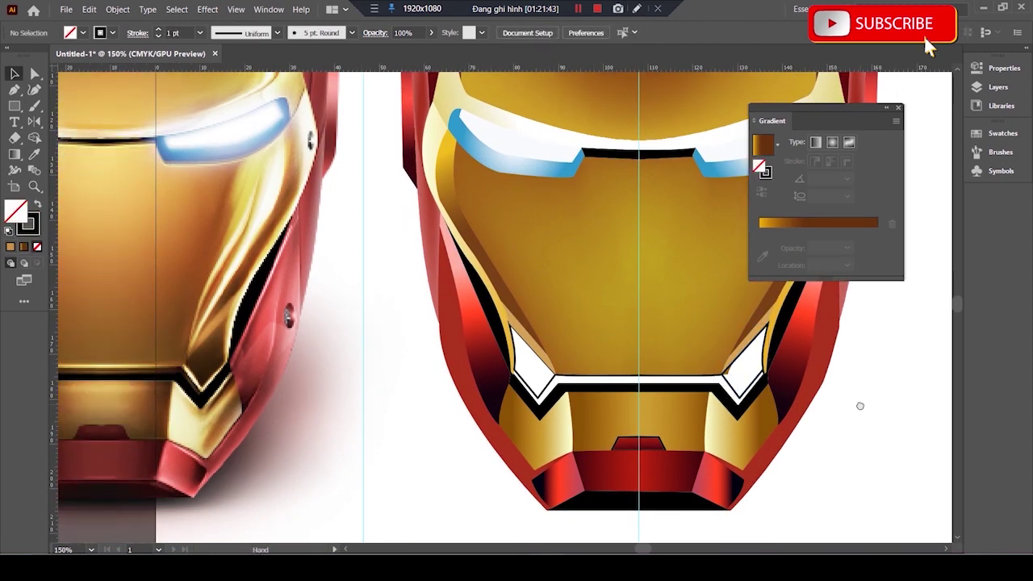
- Apply the gold-brown gradient to the white triangle beside the mouth and recolour its left stop
click(742, 363)
key(period)
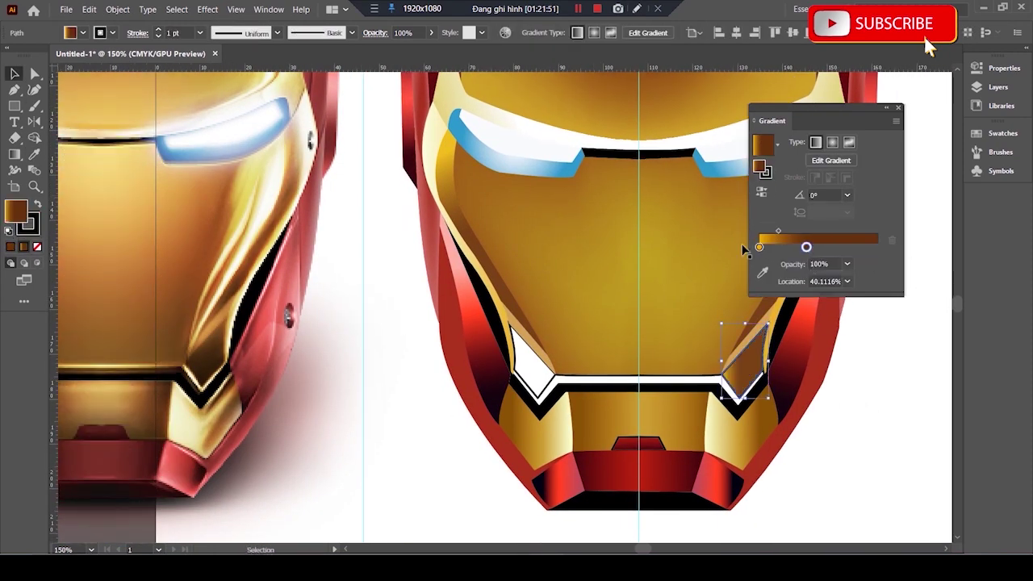
double_click(758, 246)
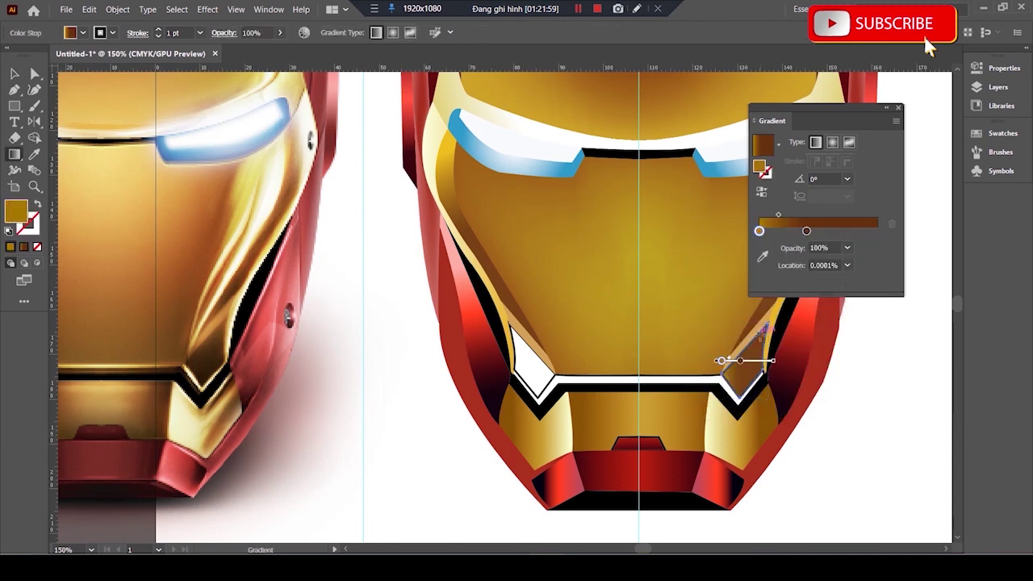
double_click(807, 232)
click(861, 197)
key(v)
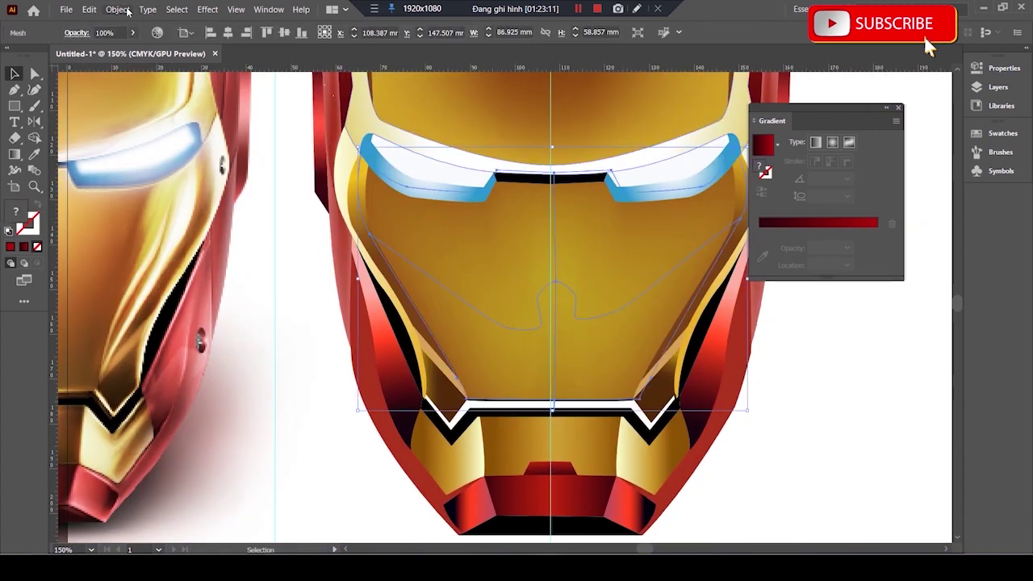
- Select the thin line near the mouth piece and view both helmets side by side
click(118, 9)
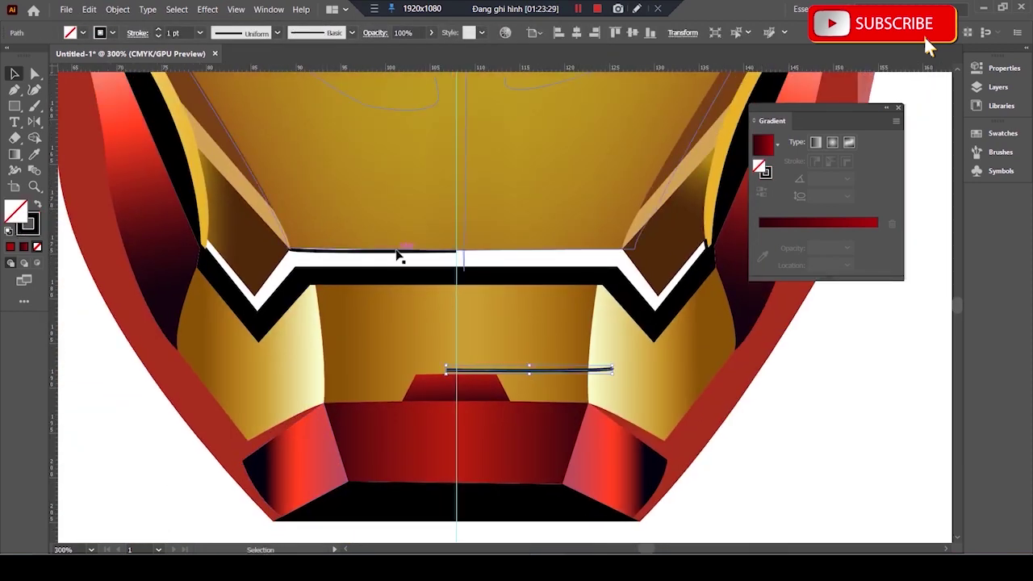
click(390, 258)
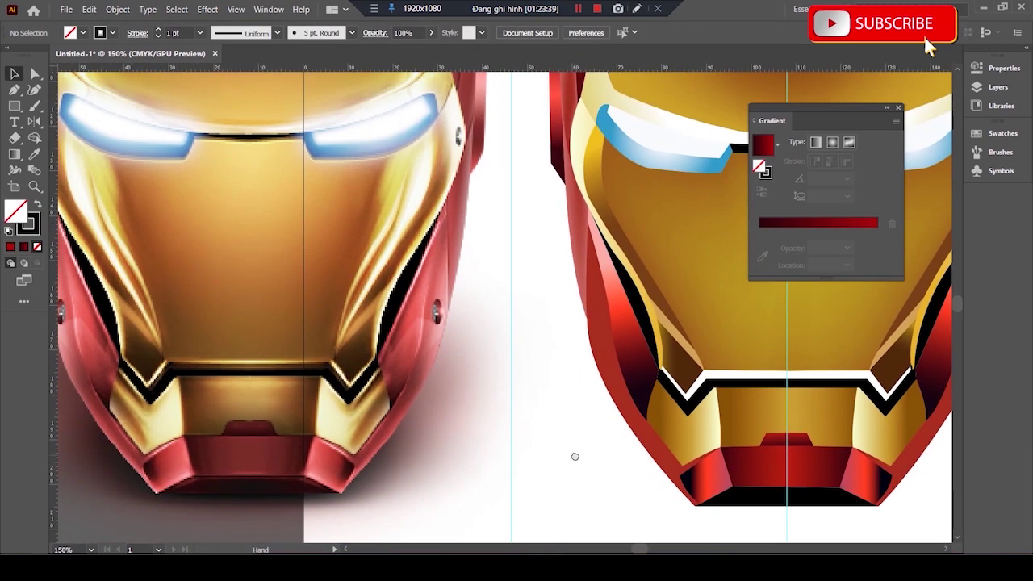
drag(576, 482, 547, 388)
- Draw a small rectangle beside the reference helmet and make both gradient stops yellow
drag(397, 407, 468, 466)
click(762, 144)
double_click(758, 246)
click(847, 290)
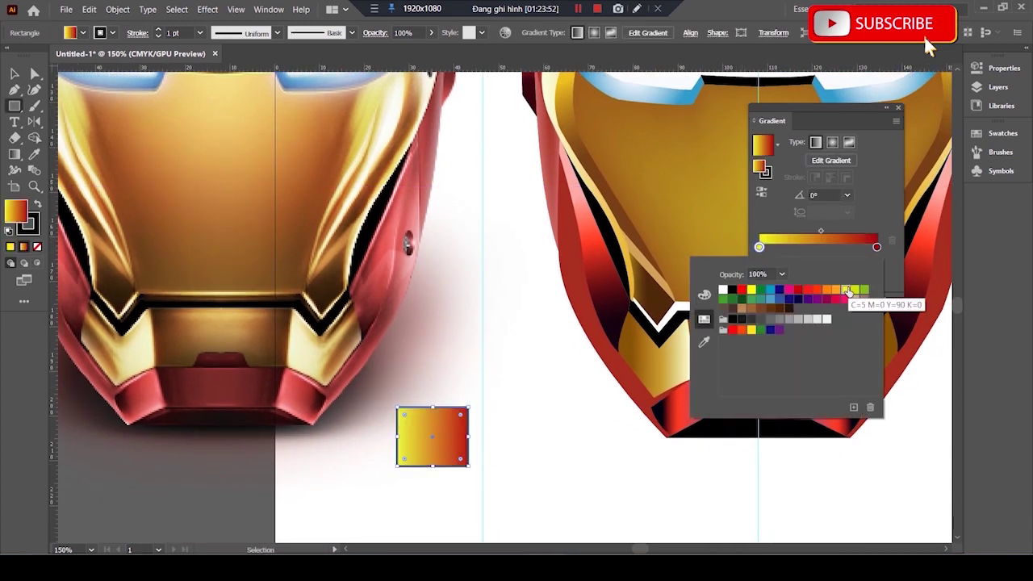
click(703, 294)
double_click(876, 246)
click(704, 318)
click(845, 288)
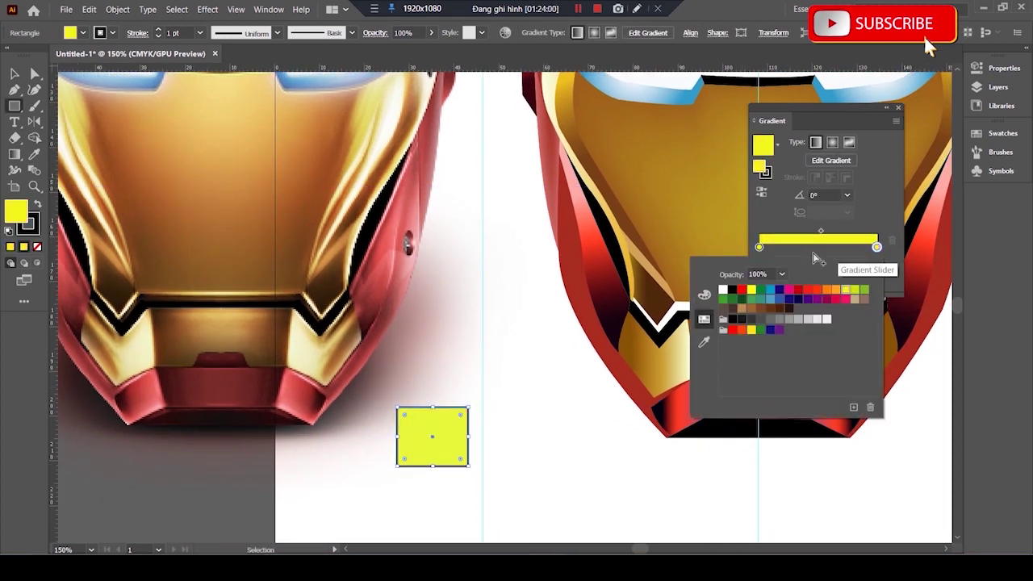
click(781, 252)
- Add two orange stops to the rectangle's gradient and nudge one slightly right
double_click(789, 246)
click(855, 289)
click(781, 251)
double_click(860, 246)
click(855, 289)
click(859, 250)
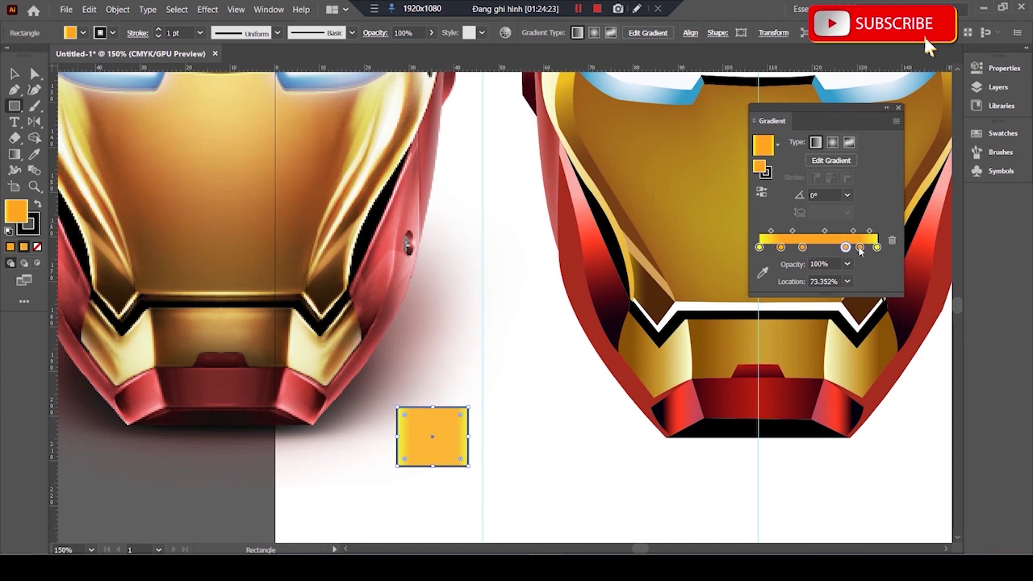
drag(860, 247, 866, 247)
- Darken a middle gradient stop to deeper orange and shift another stop slightly left
double_click(802, 247)
click(704, 297)
click(780, 348)
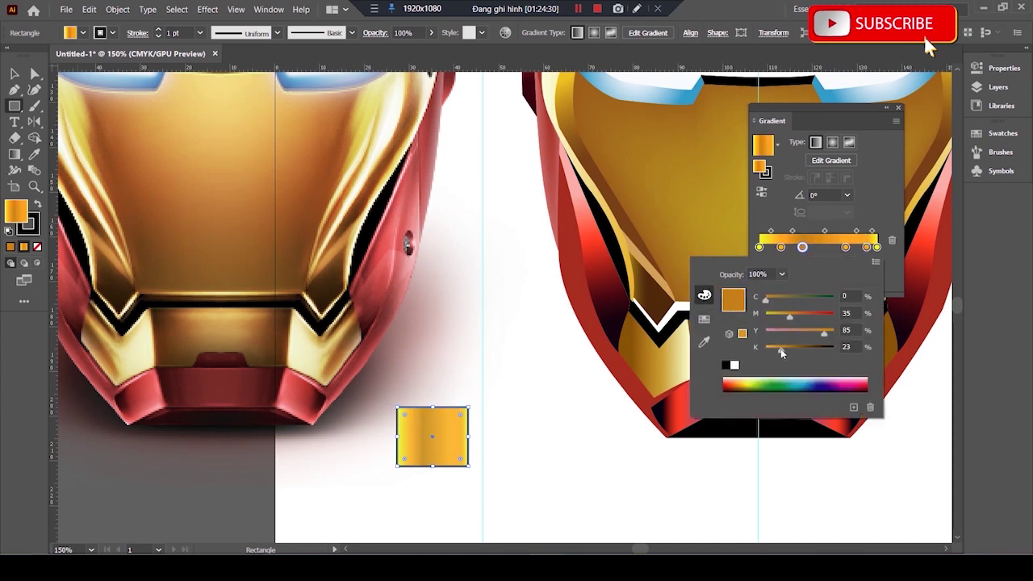
click(847, 253)
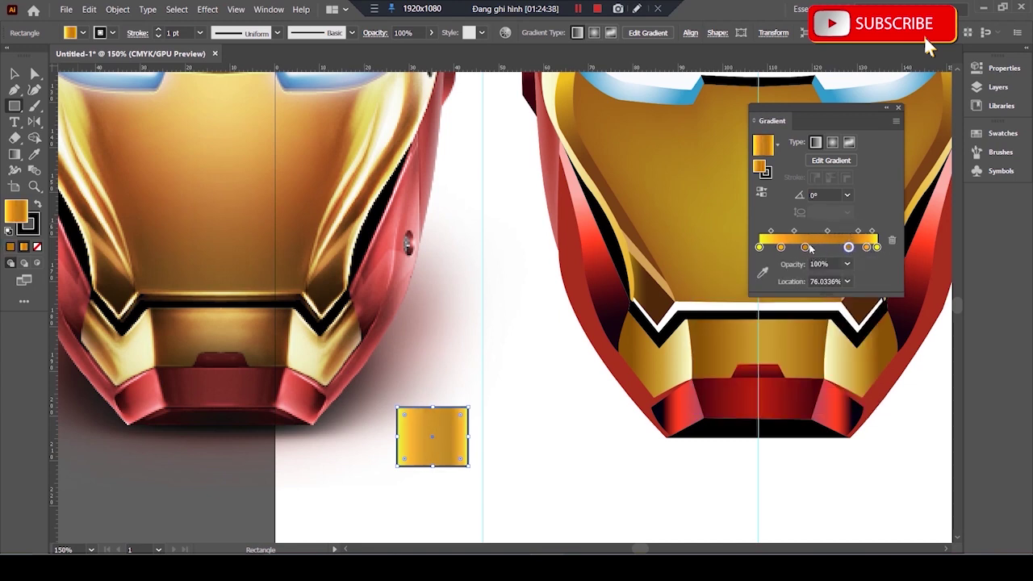
double_click(827, 247)
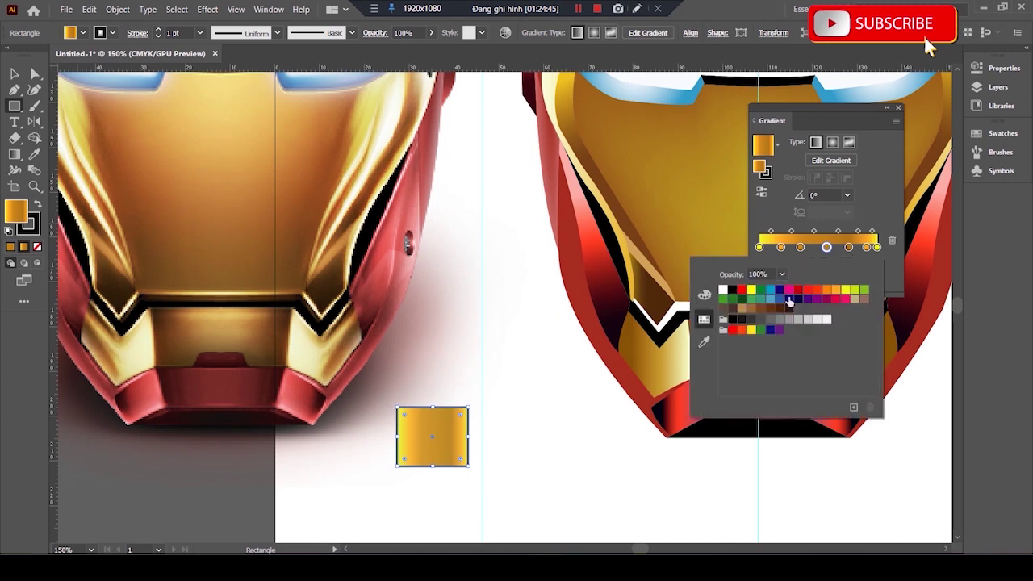
drag(826, 247, 823, 248)
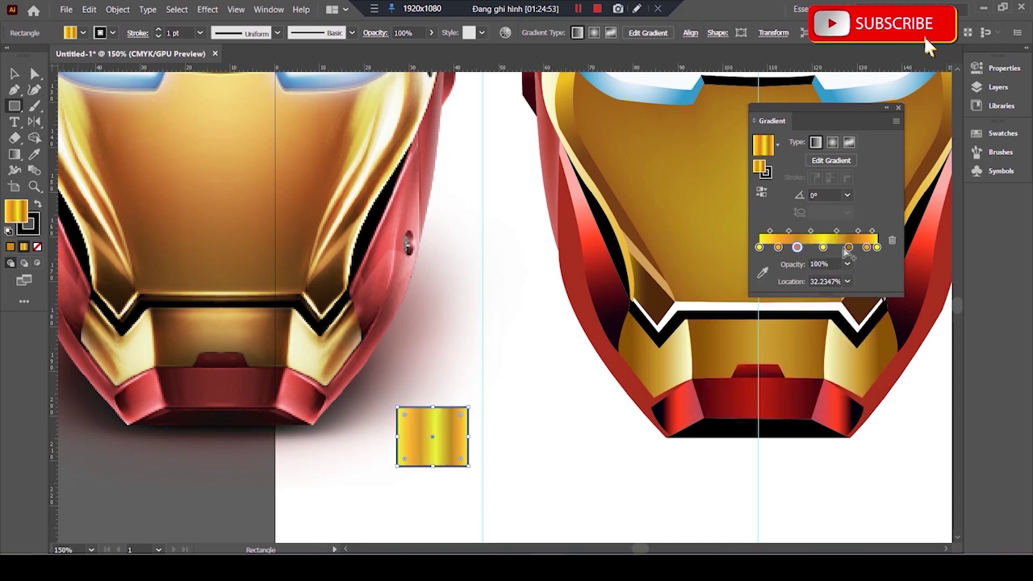
click(572, 304)
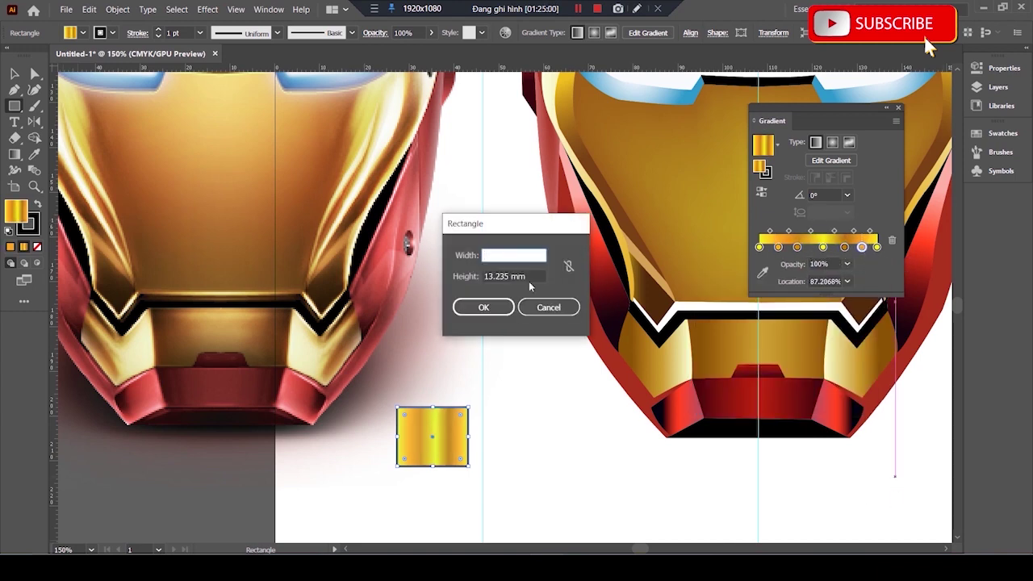
key(v)
scroll(461, 430, down, 2)
scroll(406, 438, down, 1)
- Run the sample rectangle's gradient vertically, then draw a mouth rectangle and send it behind the helmet
key(g)
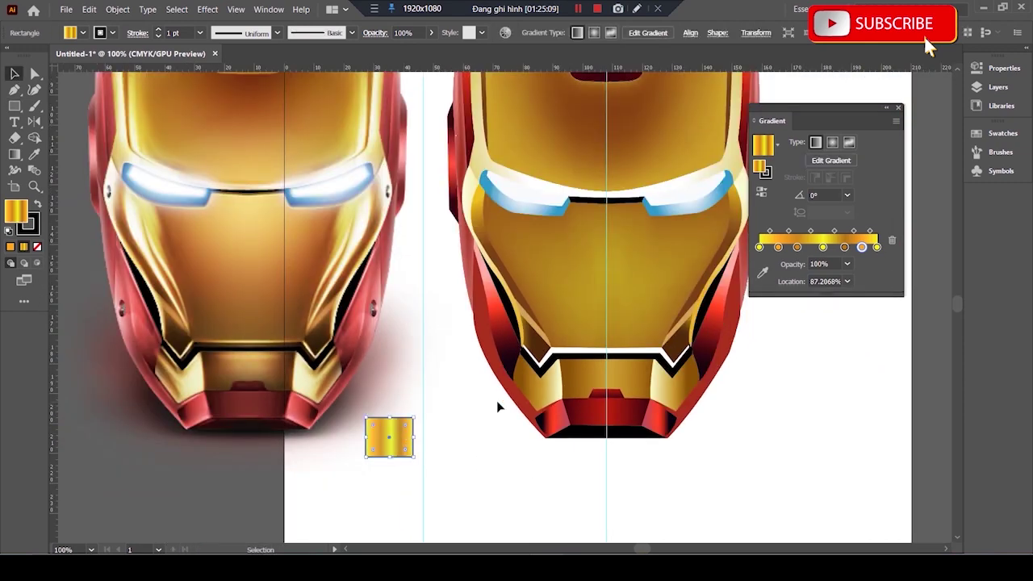
drag(386, 395, 386, 455)
key(m)
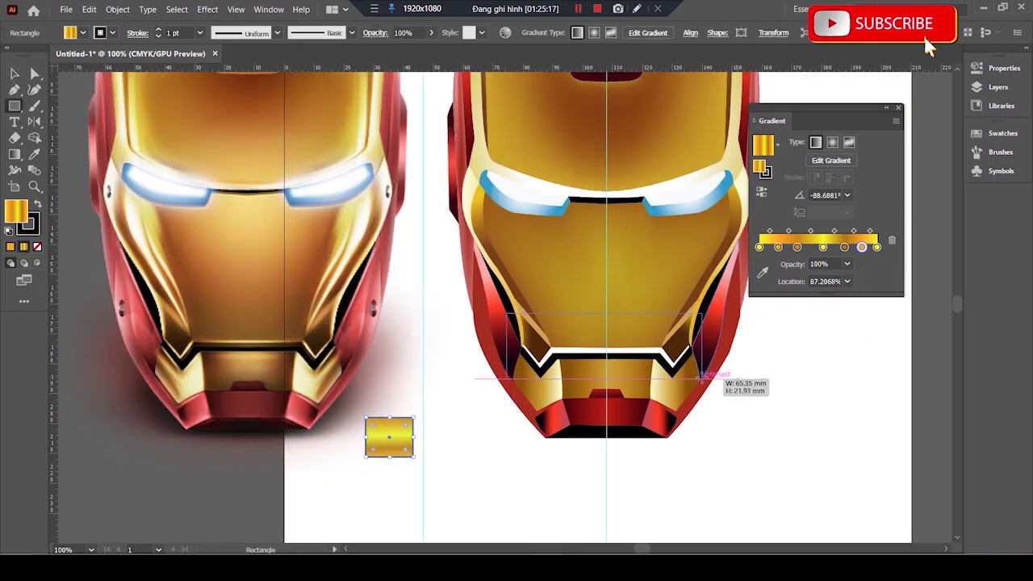
drag(699, 374, 704, 377)
key(ctrl+bracketleft)
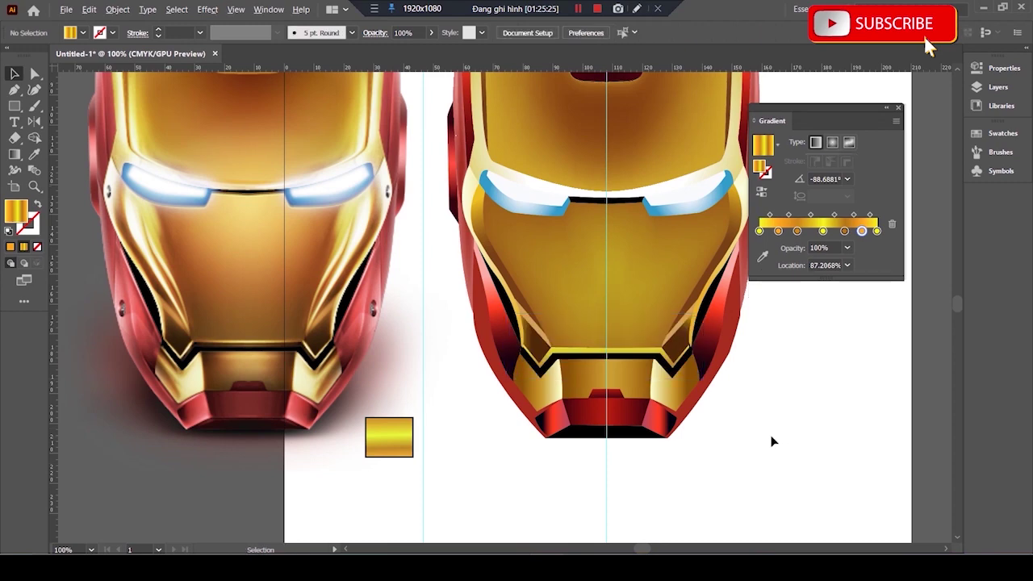
key(ctrl+equal)
drag(184, 457, 393, 452)
key(ctrl+shift+a)
key(ctrl+1)
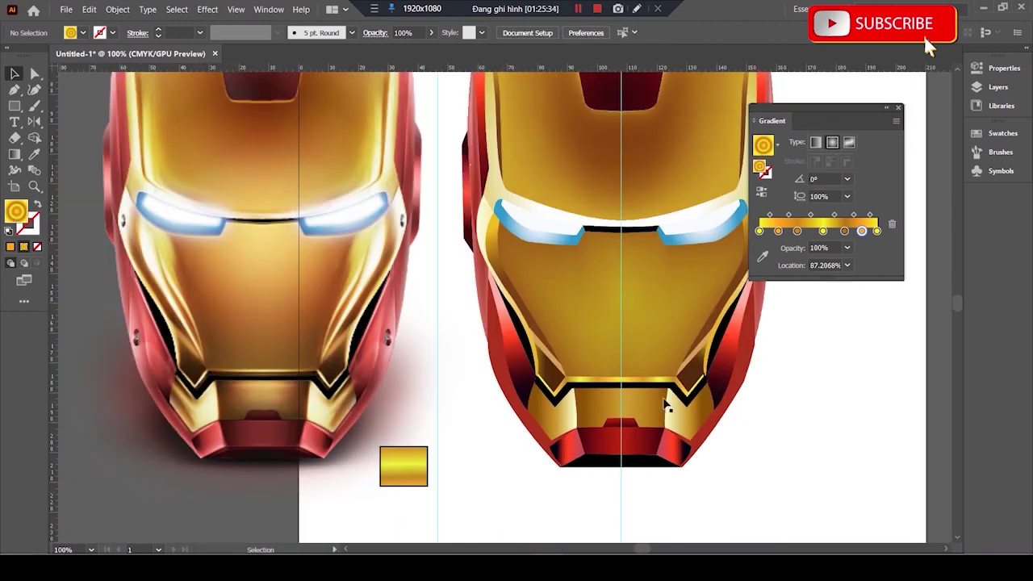
- Lighten one of the mouth rectangle's gradient stops slightly and move it further left
double_click(797, 232)
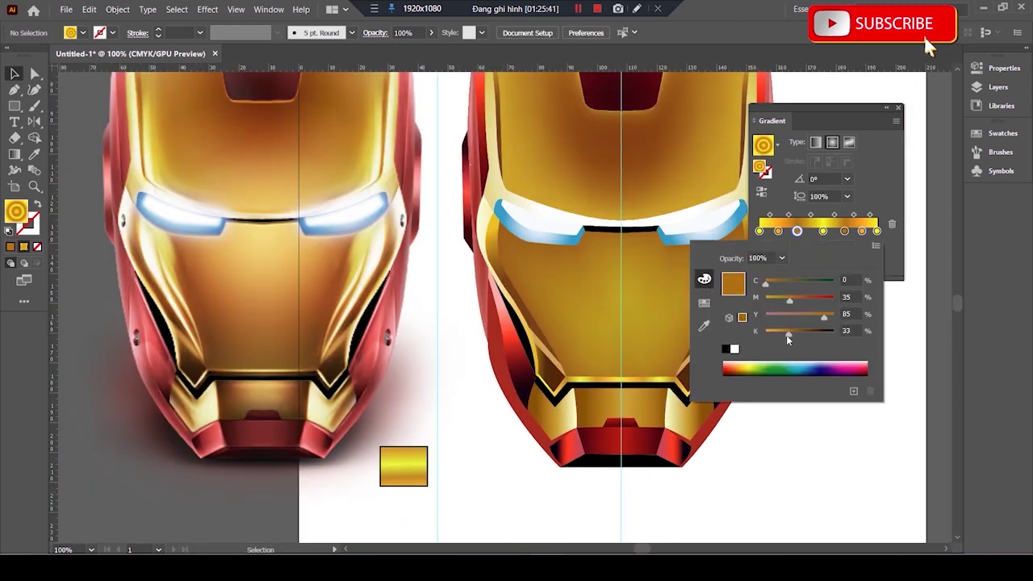
click(613, 379)
key(ctrl+equal)
key(ctrl+equal)
key(ctrl+equal)
double_click(796, 247)
drag(779, 349, 789, 346)
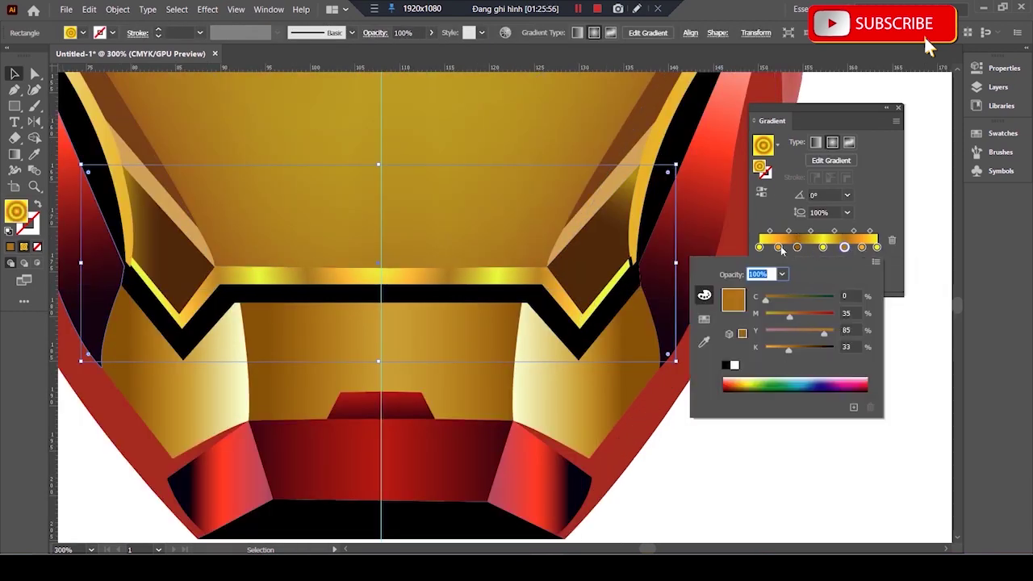
drag(797, 246, 787, 247)
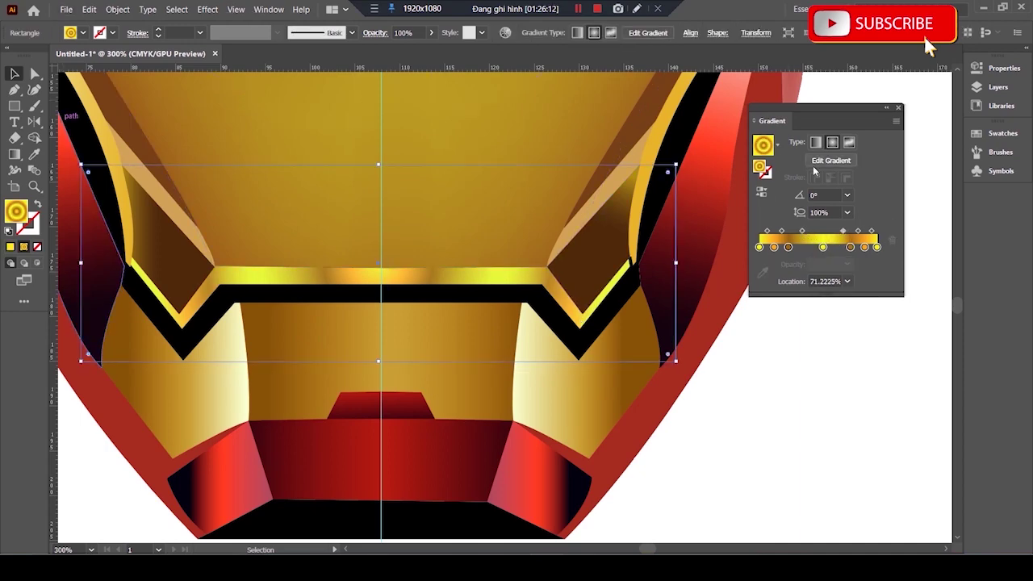
- Drag the gradient across the mouth band, check its brown and yellow stops, then deselect
key(g)
drag(385, 274, 897, 277)
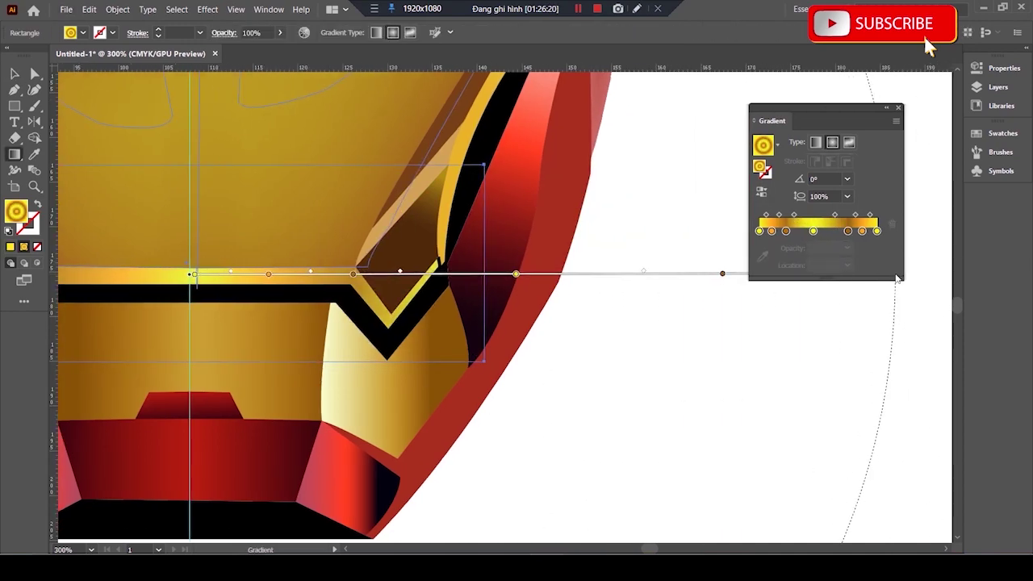
click(792, 232)
click(816, 231)
key(ctrl+minus)
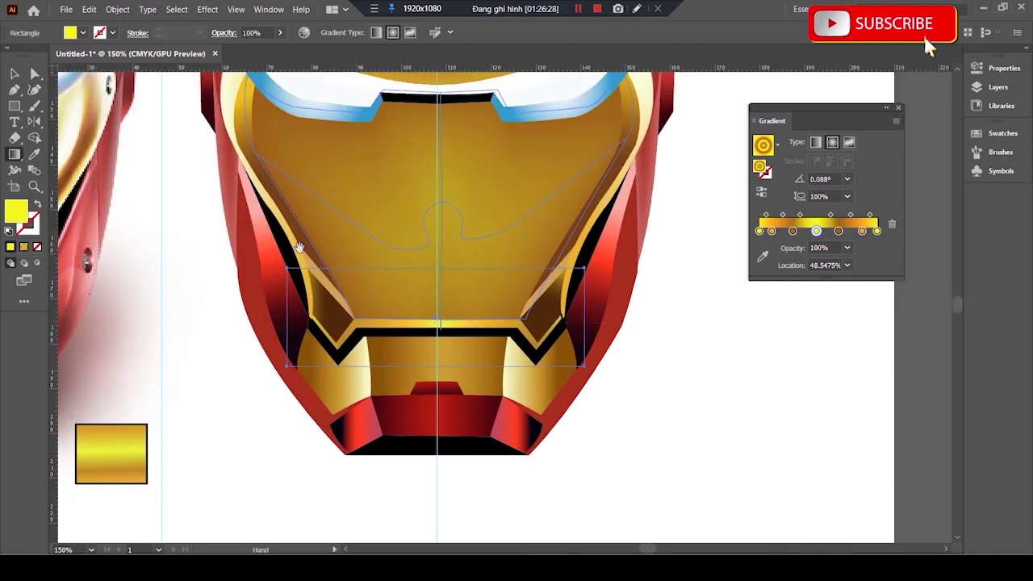
scroll(526, 258, left, 3)
scroll(670, 339, right, 5)
scroll(491, 253, down, 4)
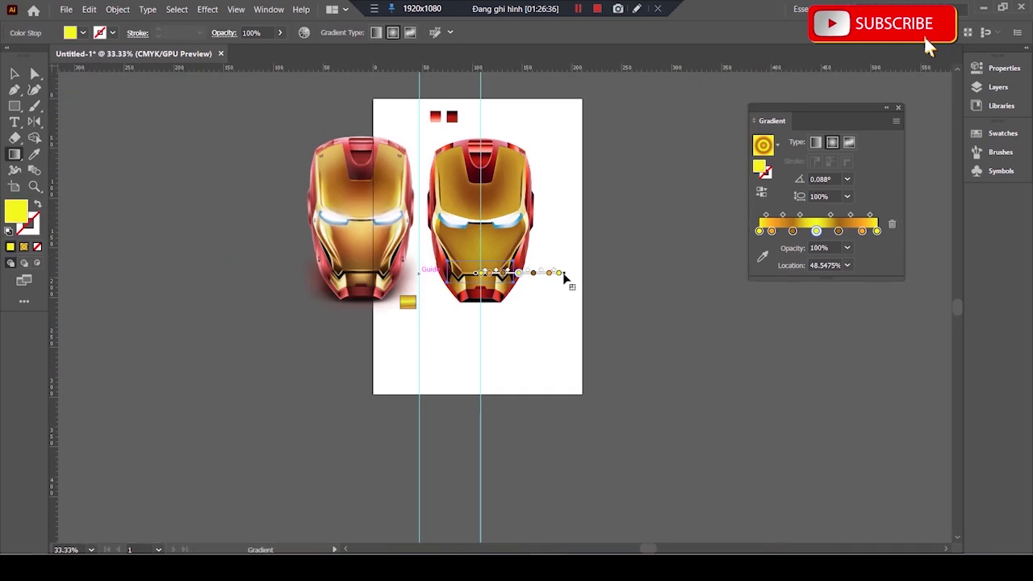
scroll(479, 278, up, 5)
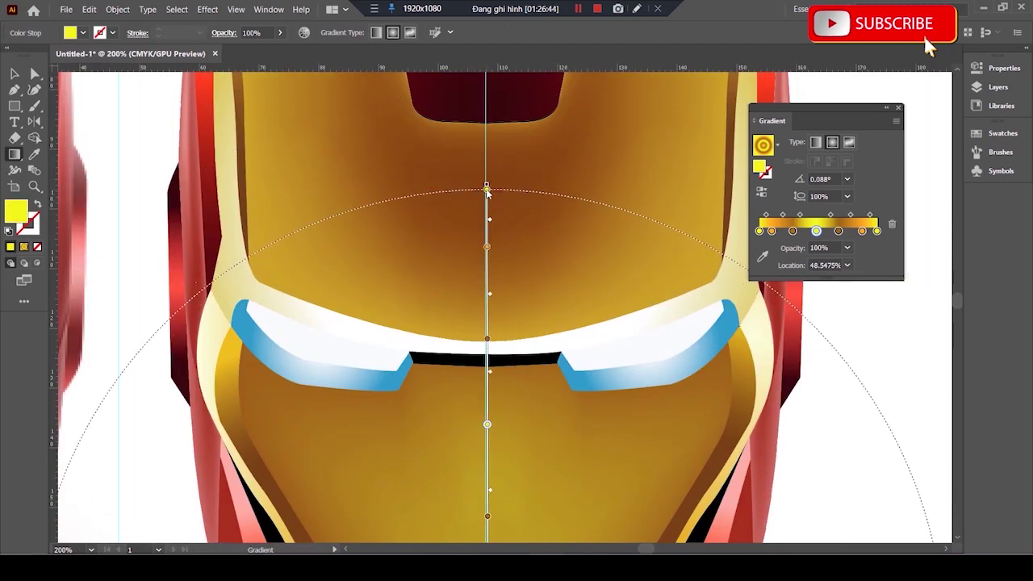
scroll(719, 391, down, 3)
click(719, 391)
- Set the cheek pieces' right gradient stops to black for a brown-to-black fade
scroll(743, 405, right, 2)
scroll(722, 433, up, 5)
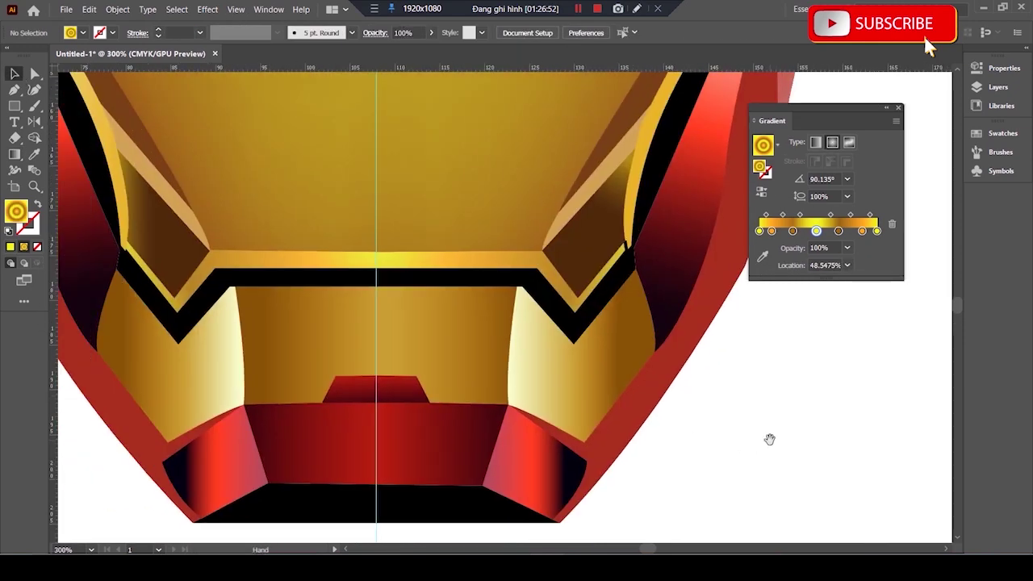
scroll(767, 438, down, 3)
mouse_move(482, 504)
mouse_down()
mouse_move(564, 504)
mouse_move(501, 504)
mouse_up()
click(774, 346)
double_click(806, 247)
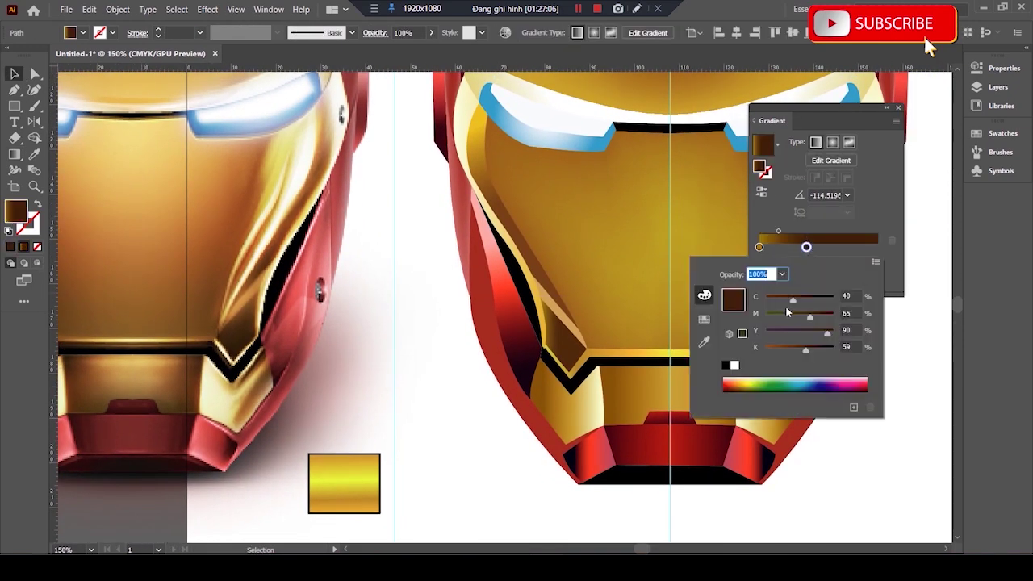
double_click(876, 250)
key(i)
key(g)
click(559, 335)
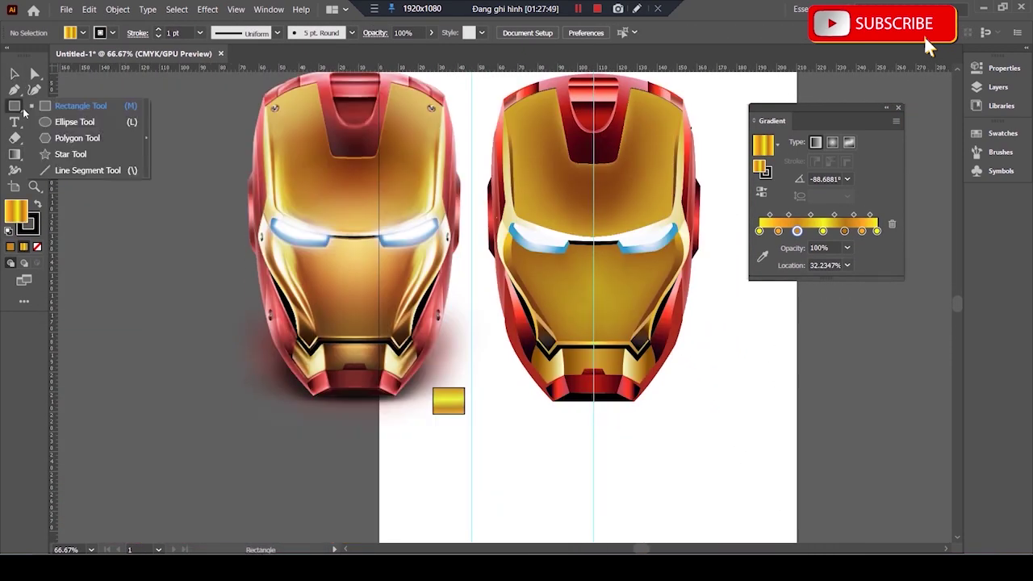
- Draw a circle below the right helmet with a default gradient, making both stops orange
drag(826, 504, 780, 490)
key(v)
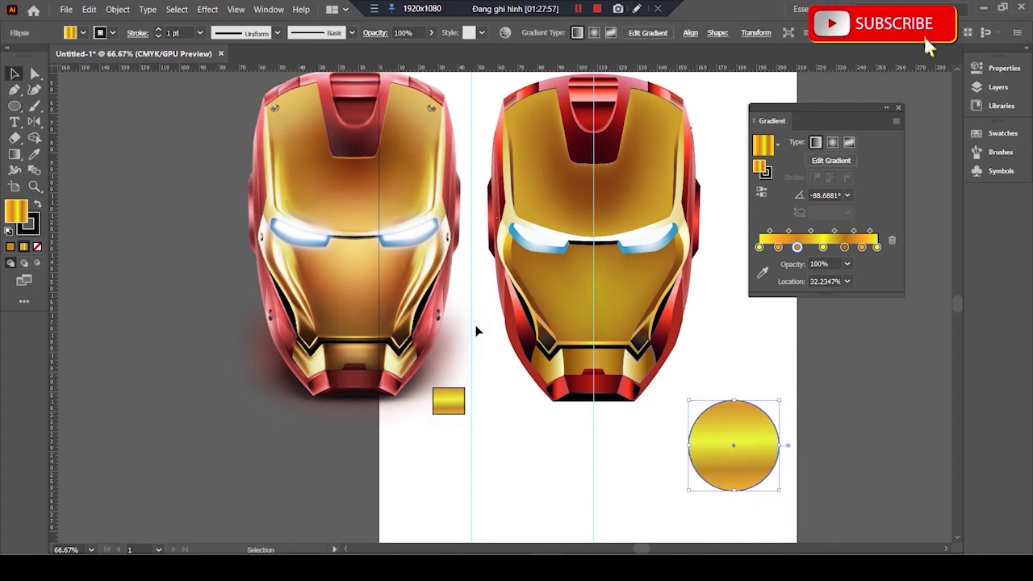
click(775, 148)
click(759, 248)
double_click(758, 248)
click(837, 291)
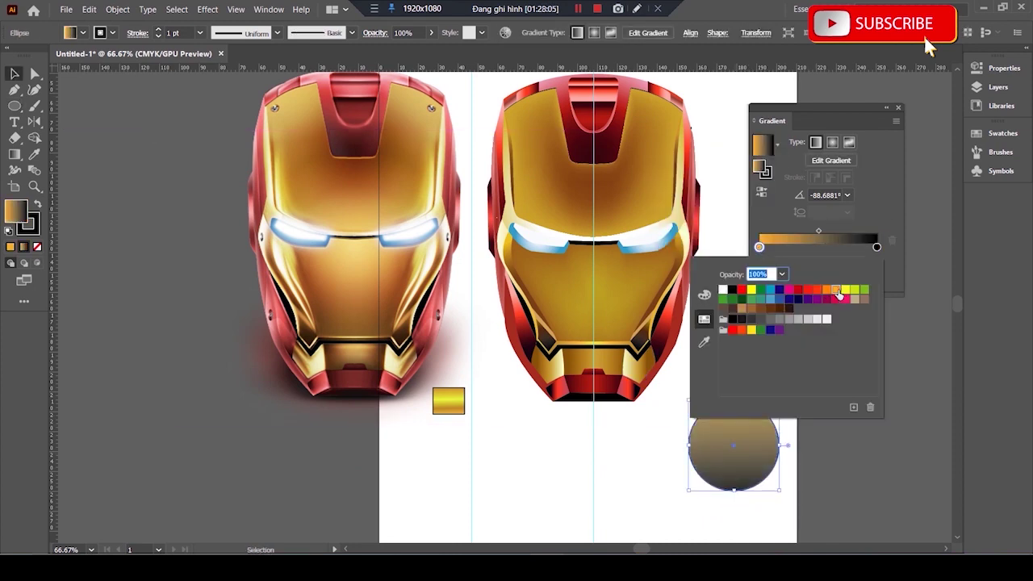
click(877, 247)
double_click(877, 248)
click(876, 248)
- Shift the right stop toward yellow-orange by reducing magenta in the CMYK sliders
double_click(877, 248)
click(703, 295)
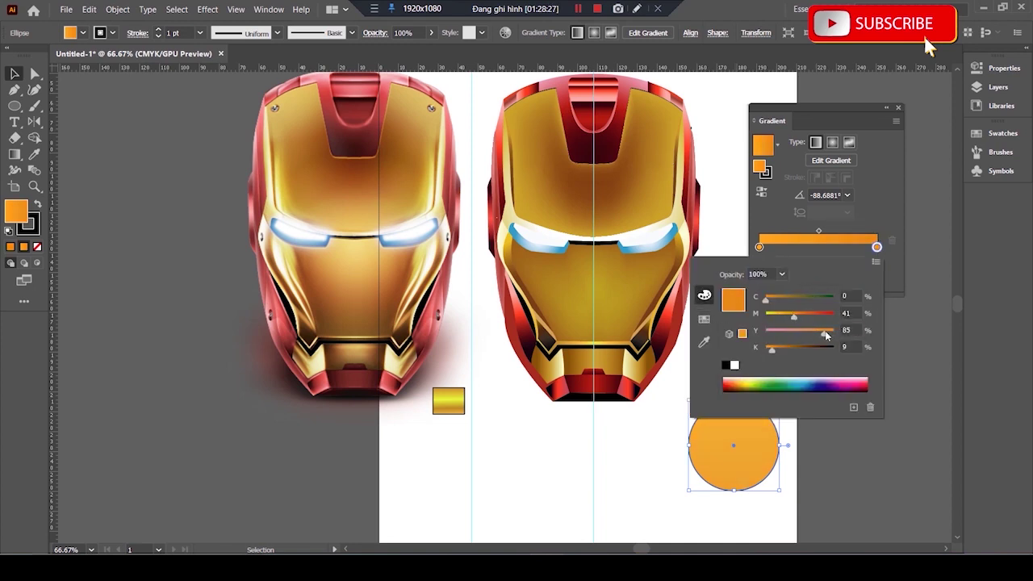
click(703, 319)
click(758, 297)
click(704, 295)
drag(771, 316, 787, 318)
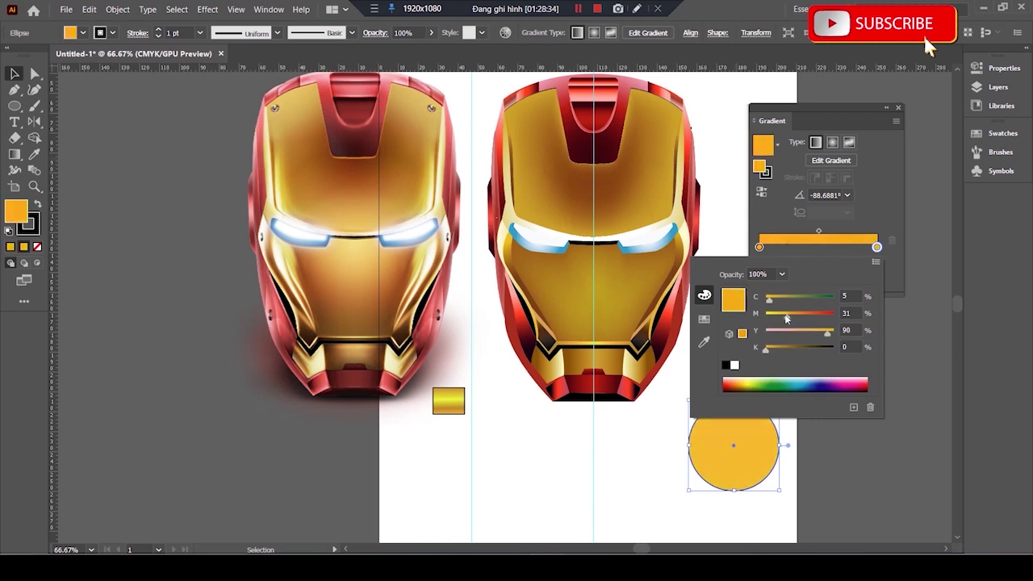
key(ctrl+1)
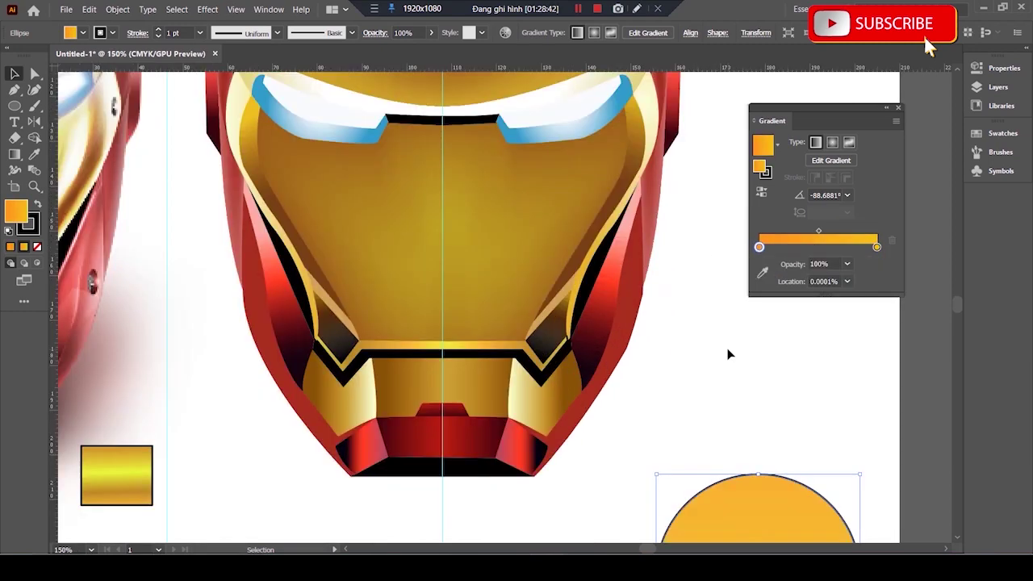
- Make the circle's gradient radial and move it onto the faceplate centre
click(728, 352)
drag(786, 528, 769, 341)
click(832, 142)
mouse_move(758, 383)
mouse_down()
mouse_move(569, 263)
mouse_move(630, 264)
mouse_up()
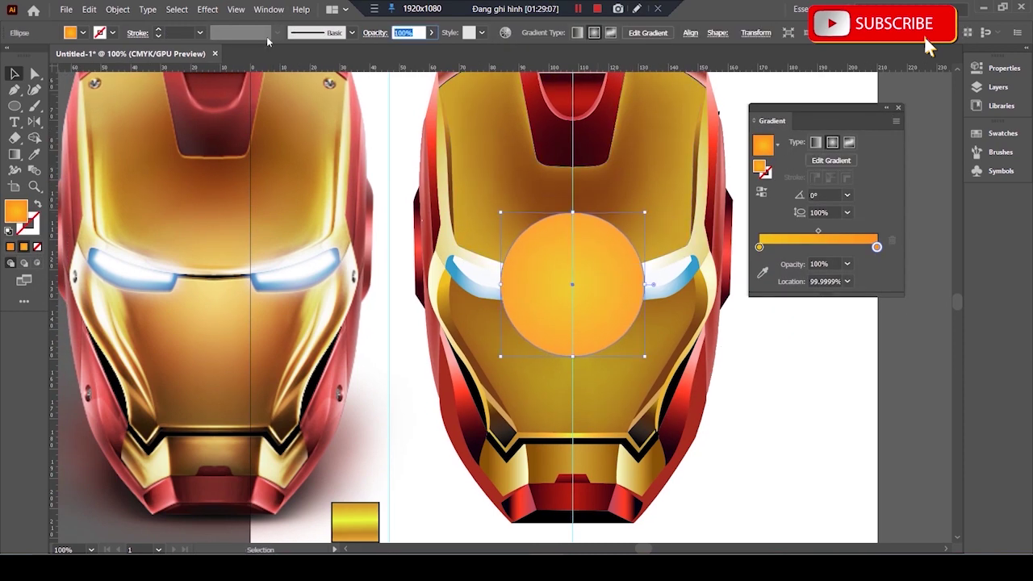
- Lower the circle's opacity, trying 20% and settling on 50%
text(20)
key(Return)
text(50)
key(Return)
key(ctrl+plus)
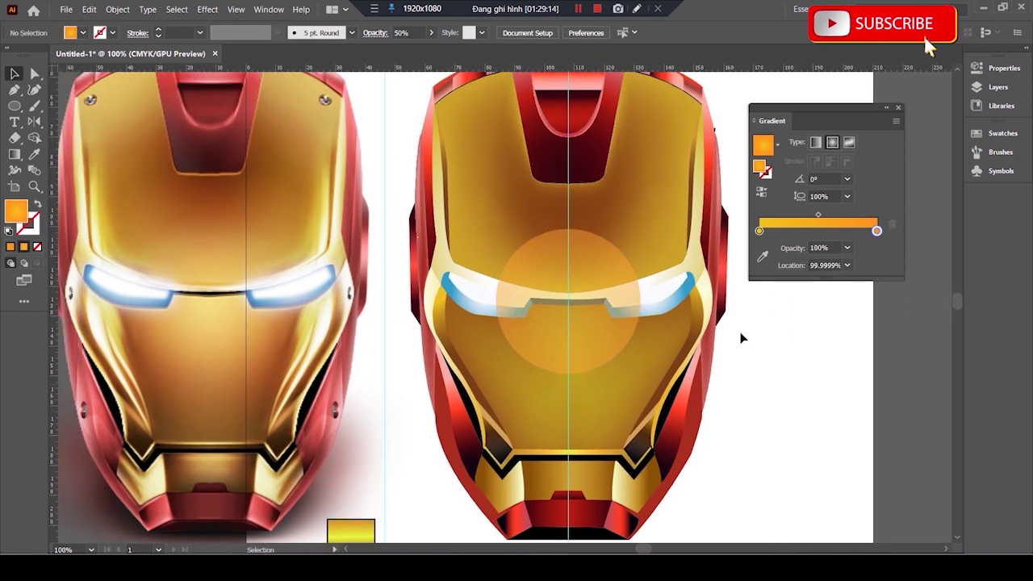
key(ctrl+minus)
- Reverse the circle's gradient, make its left stop yellow, and blur it at about 45.5 radius
key(g)
drag(888, 395, 673, 342)
click(761, 192)
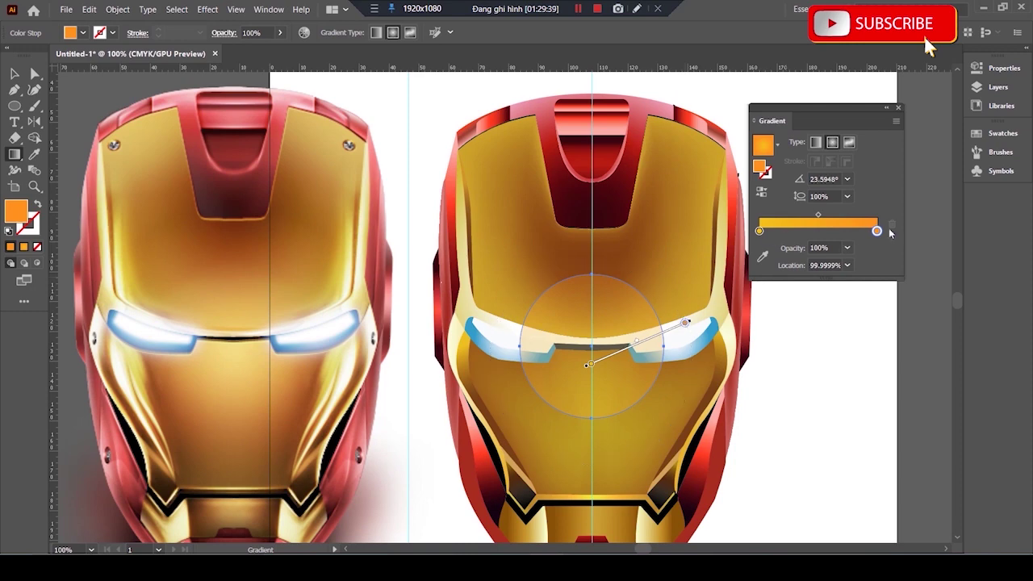
double_click(759, 231)
click(703, 294)
click(782, 272)
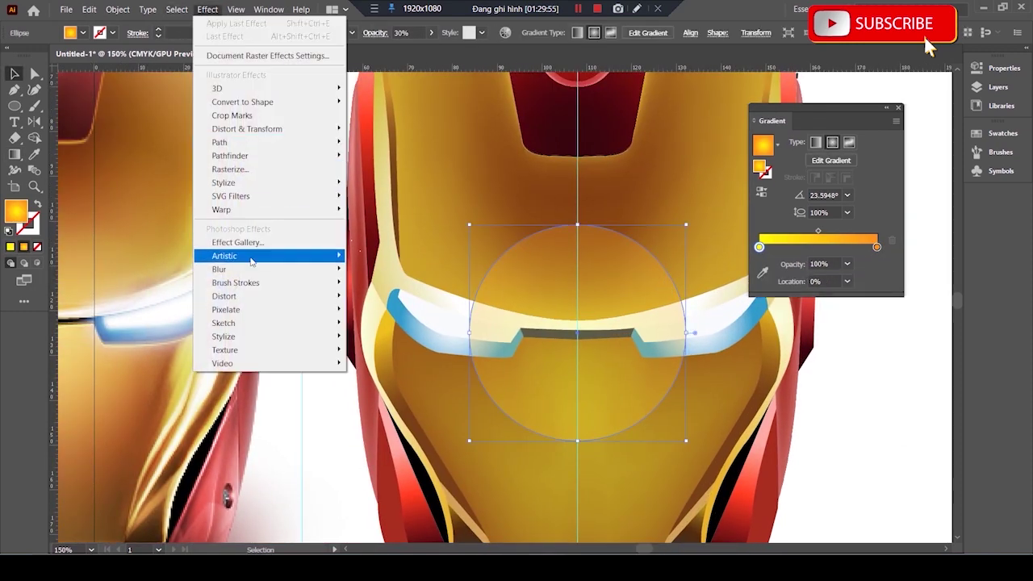
drag(823, 135, 844, 137)
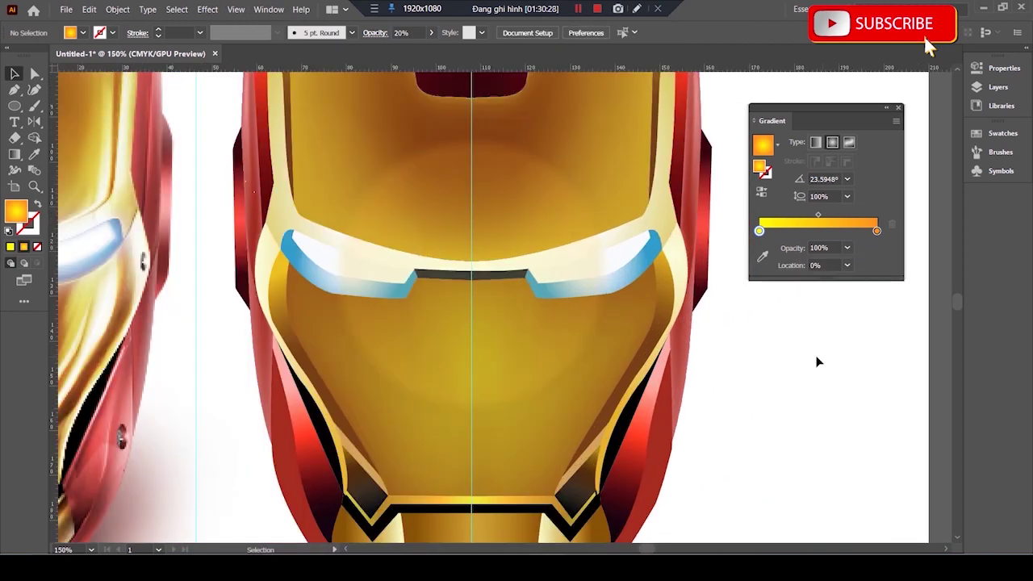
click(697, 314)
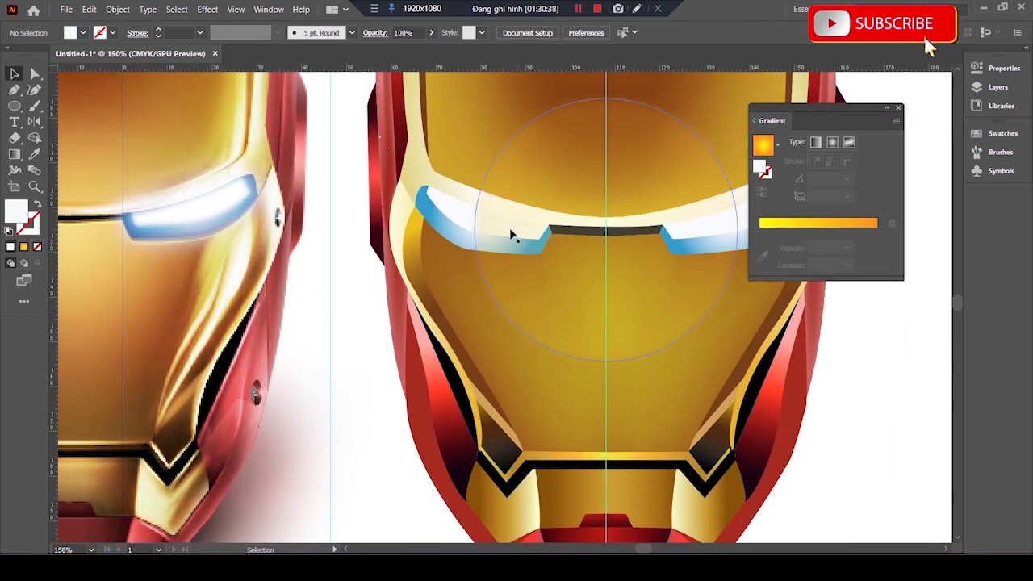
click(441, 231)
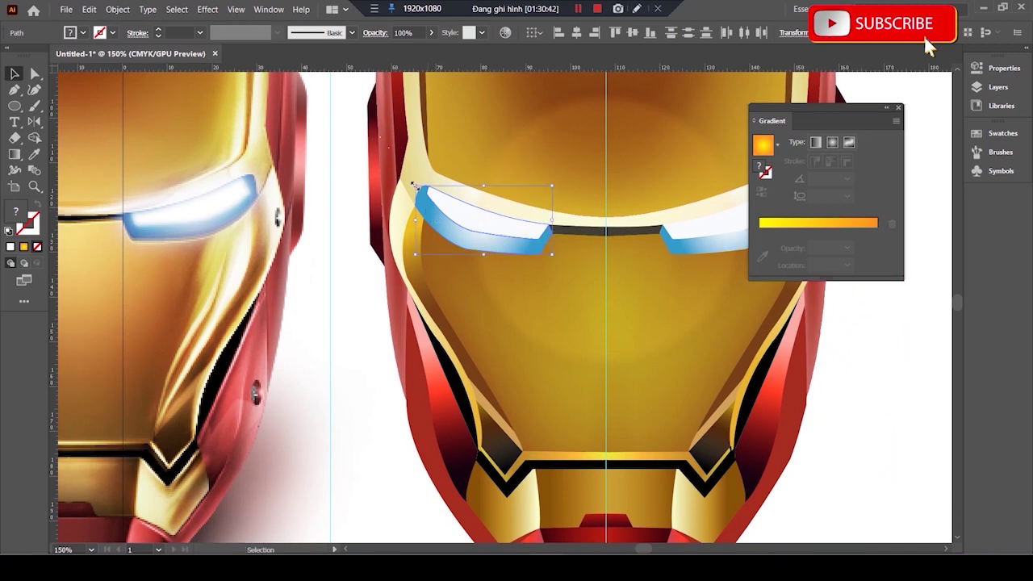
click(968, 359)
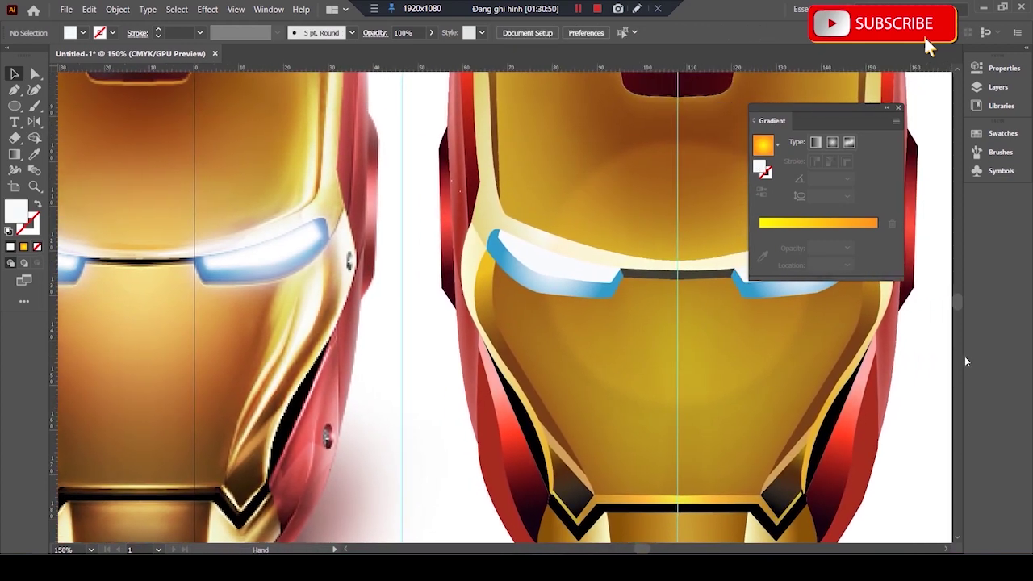
drag(964, 358, 875, 365)
key(a)
drag(676, 438, 864, 385)
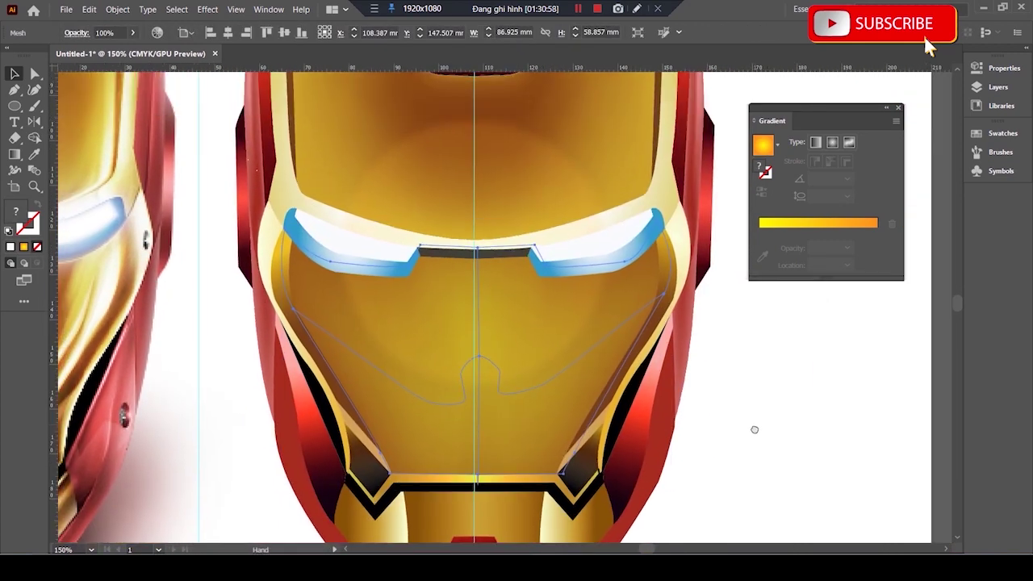
click(757, 364)
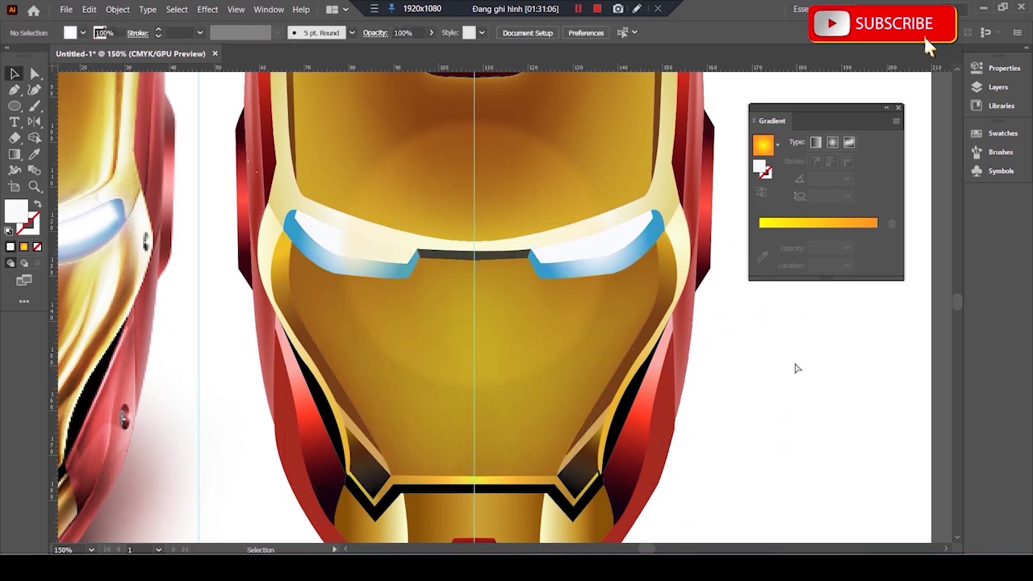
key(ctrl+z)
click(885, 390)
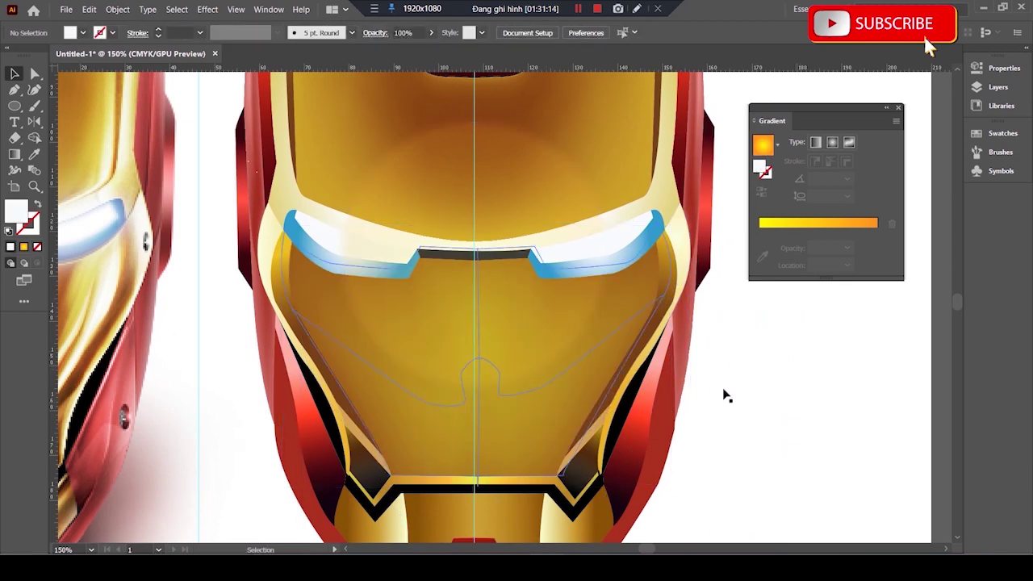
scroll(922, 408, left, 3)
key(ctrl+z)
scroll(940, 450, left, 1)
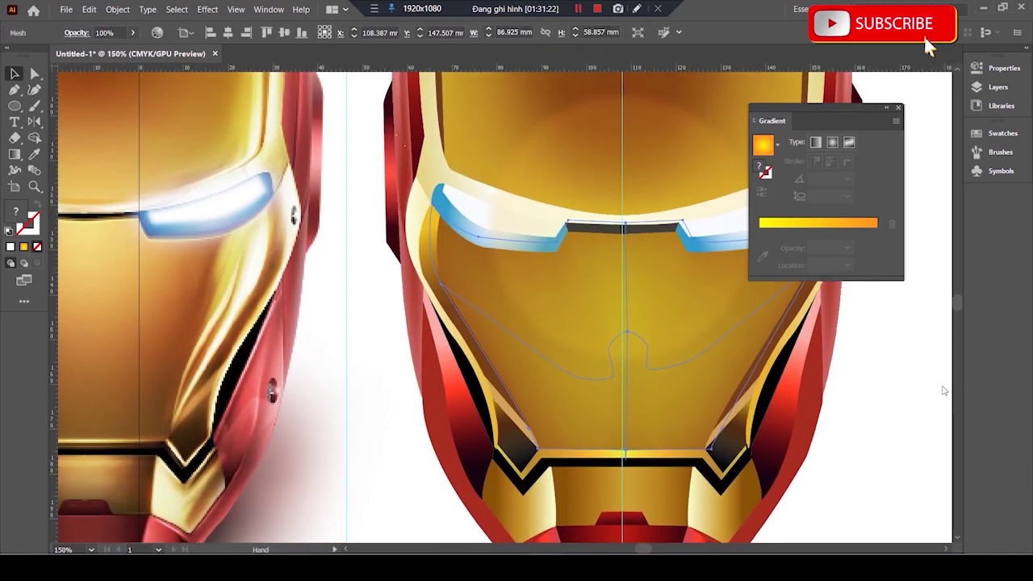
click(553, 278)
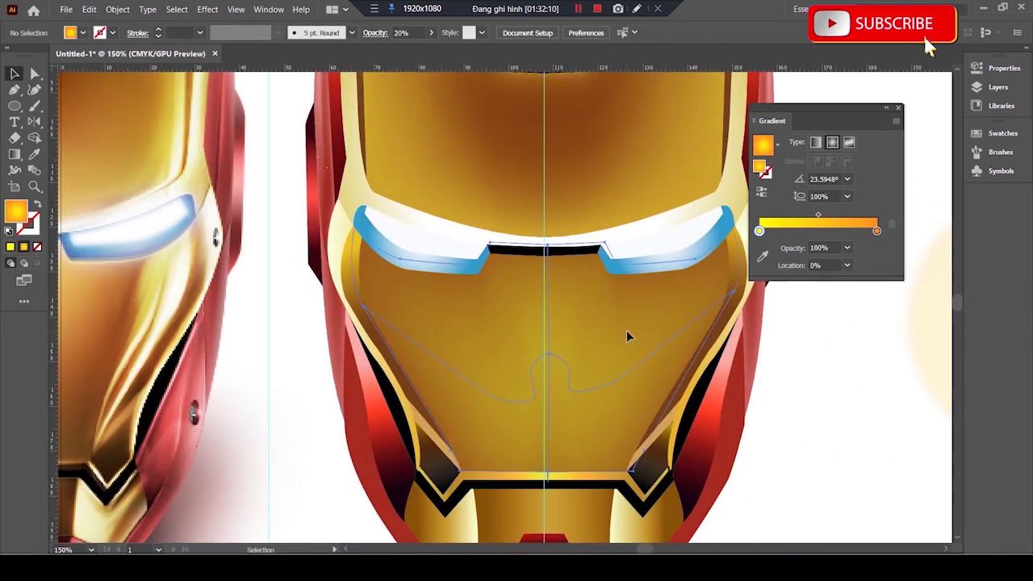
- Colour the faceplate mesh brown, add a top-centre mesh point, and nudge a left-edge point
double_click(19, 212)
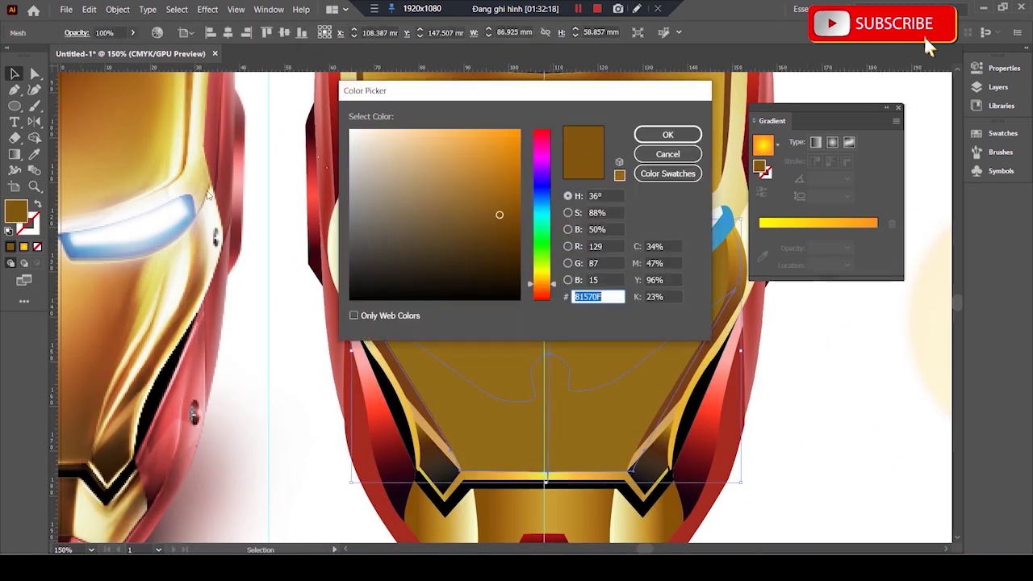
click(650, 142)
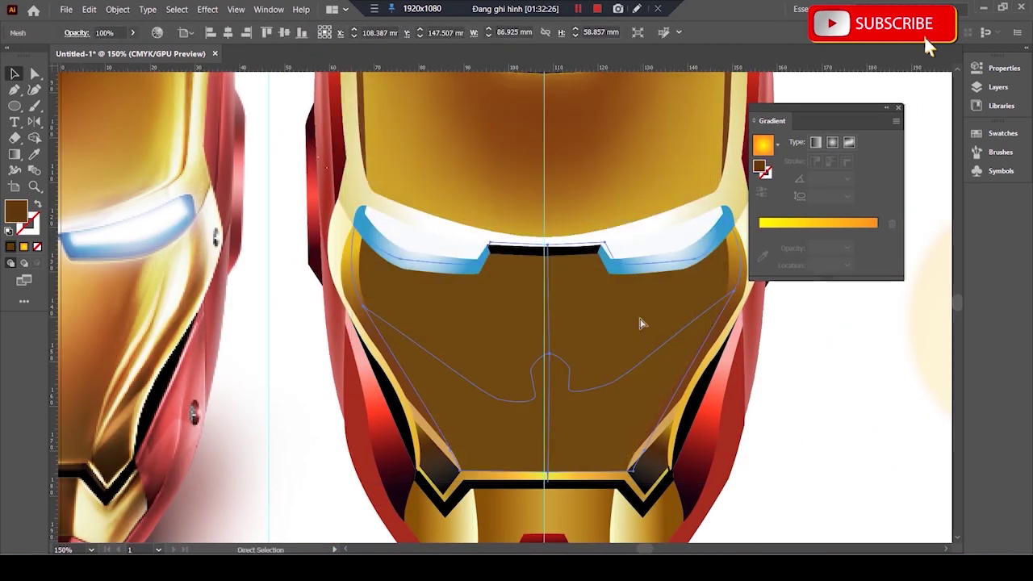
click(546, 220)
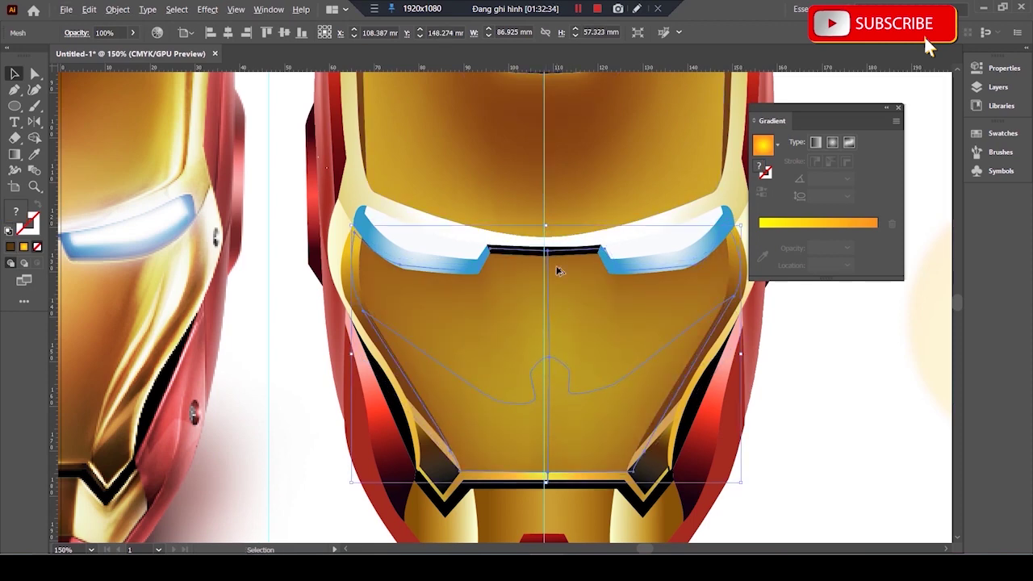
scroll(547, 225, up, 2)
key(a)
scroll(371, 207, left, 4)
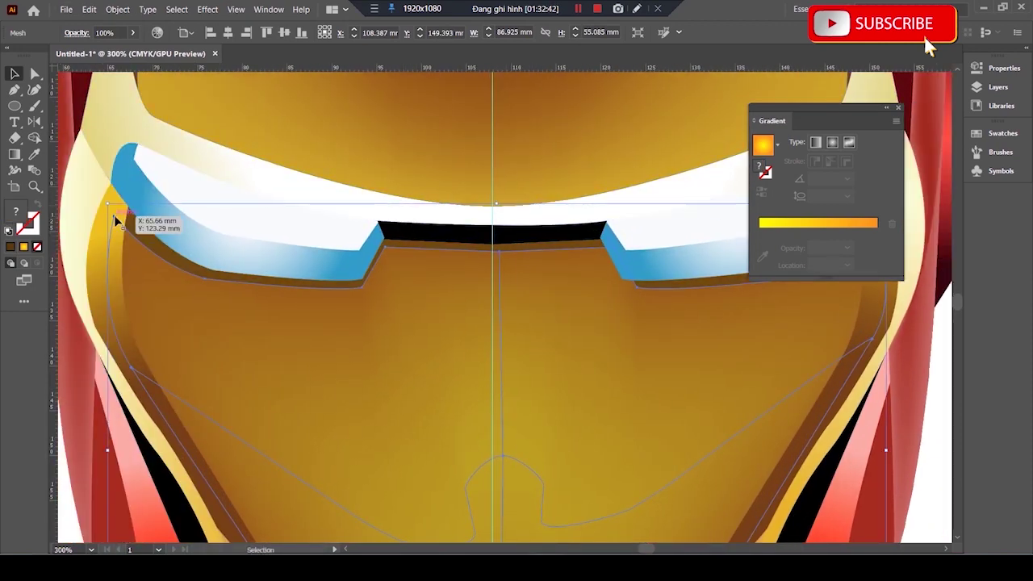
drag(113, 215, 118, 208)
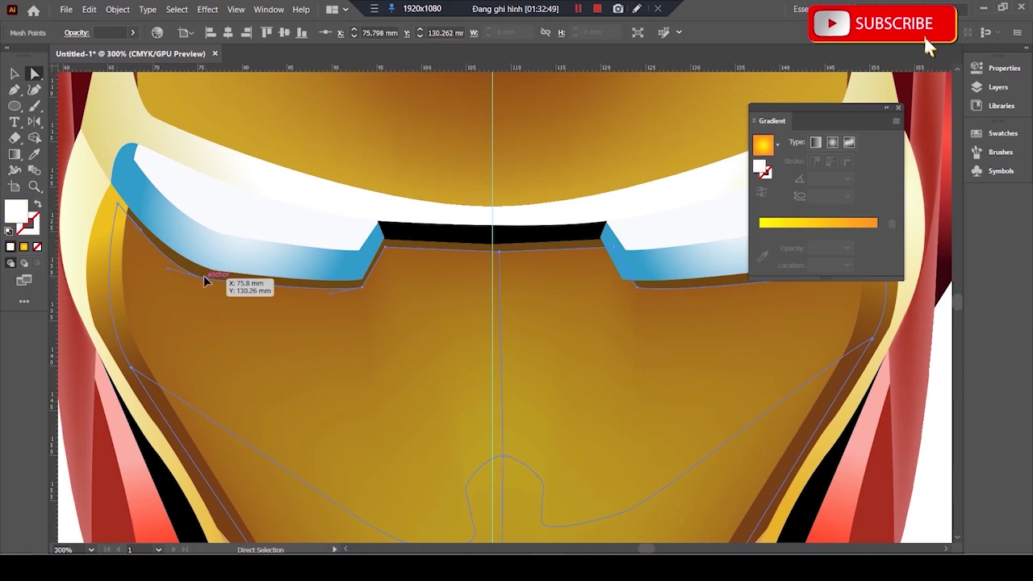
scroll(210, 266, right, 8)
scroll(403, 234, left, 1)
- Adjust the mesh near the right eye slit, then review the whole faceplate and clear the selection
click(503, 304)
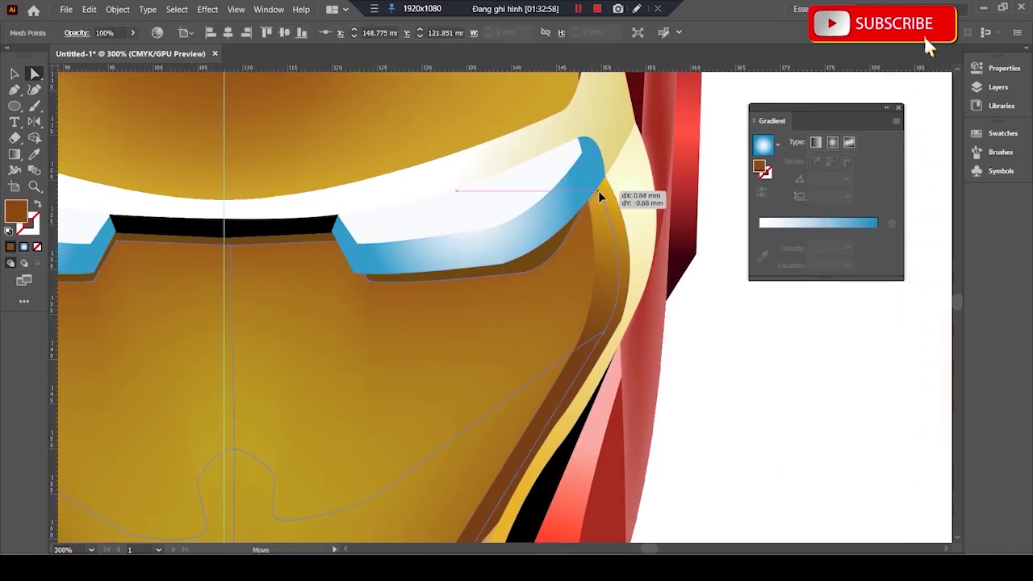
scroll(520, 272, down, 3)
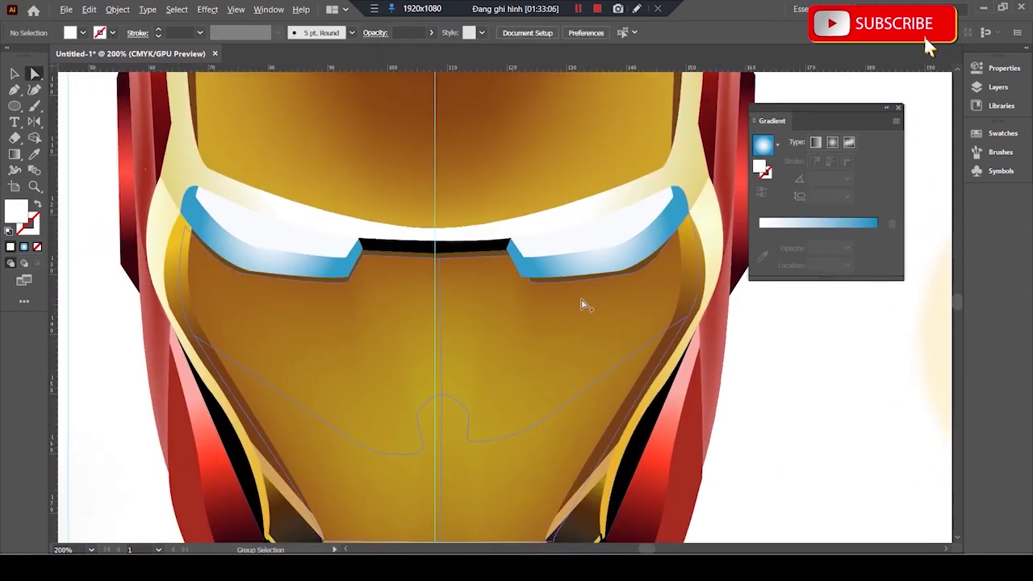
scroll(583, 300, up, 3)
key(v)
drag(456, 340, 457, 341)
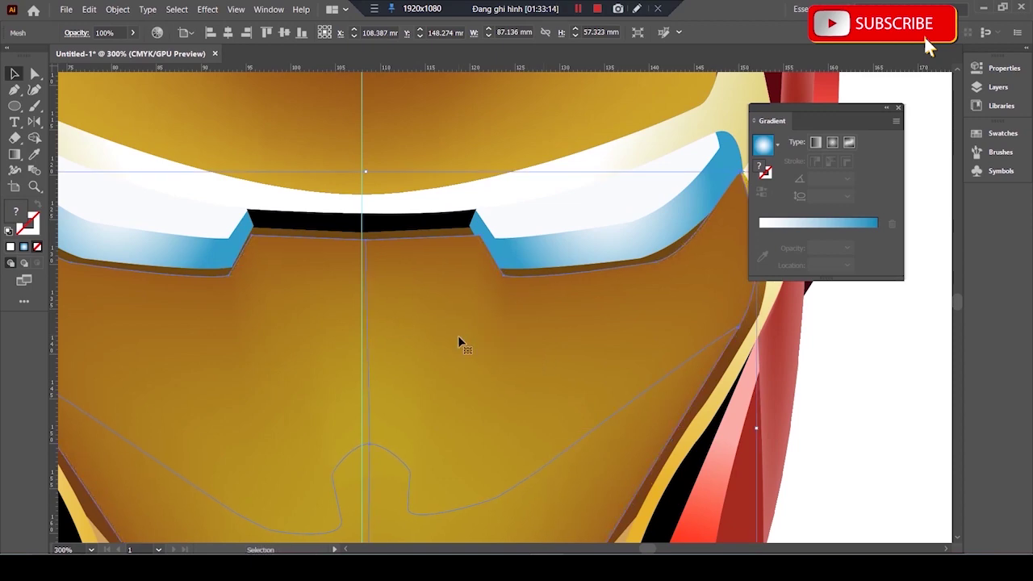
scroll(484, 339, down, 3)
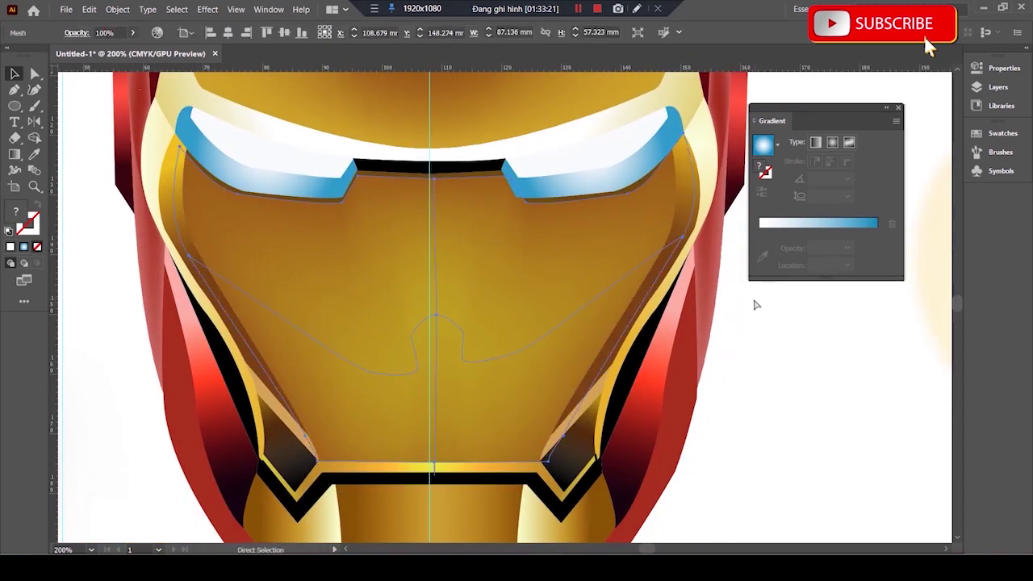
click(752, 299)
scroll(574, 290, left, 3)
scroll(653, 307, down, 2)
scroll(653, 308, down, 2)
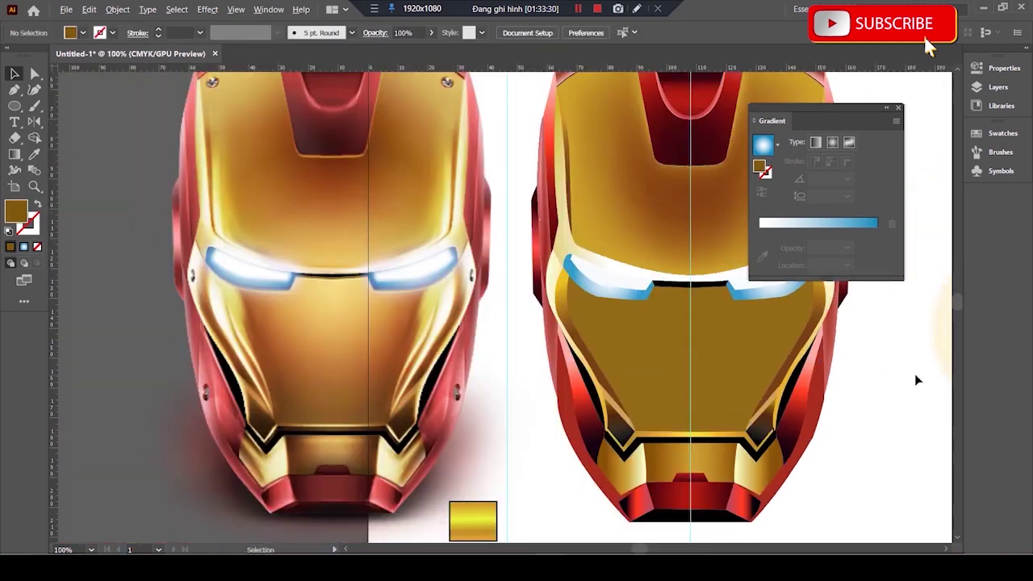
scroll(664, 339, right, 3)
scroll(581, 417, right, 3)
click(678, 417)
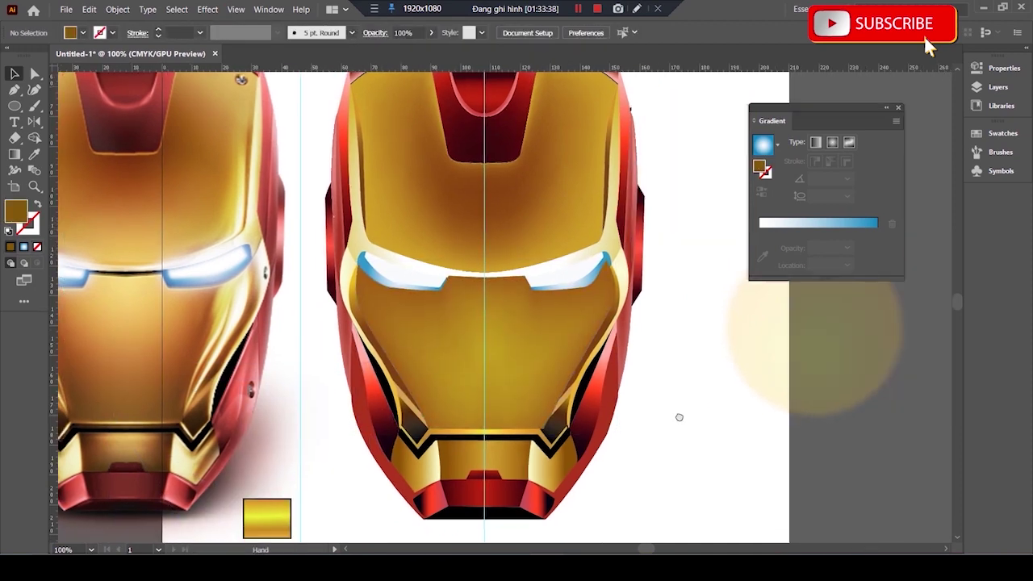
- Draw a first shadow outline from the left eye's corner, curving under the eye
scroll(473, 298, up, 3)
scroll(546, 288, left, 2)
scroll(547, 286, up, 3)
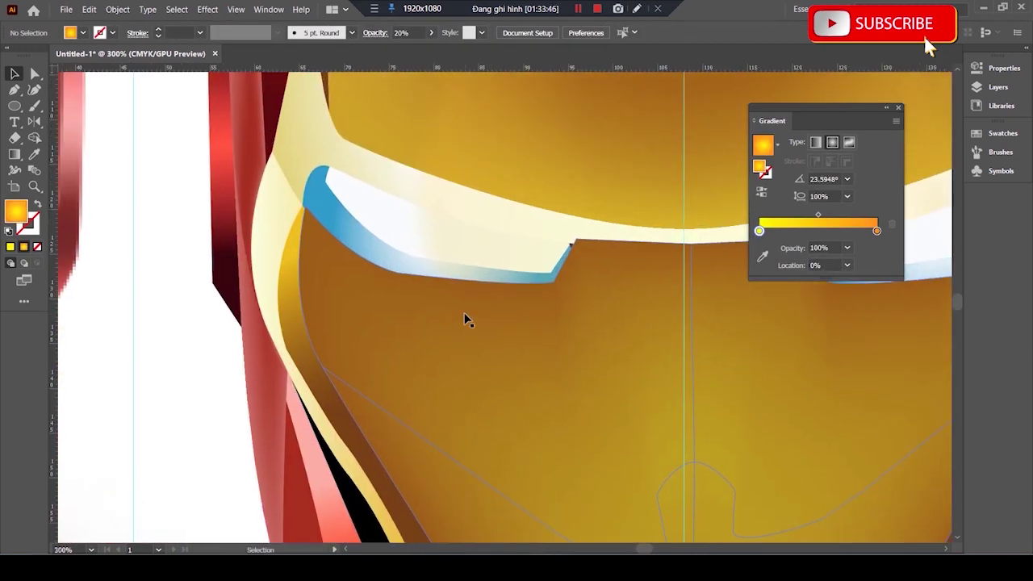
click(305, 208)
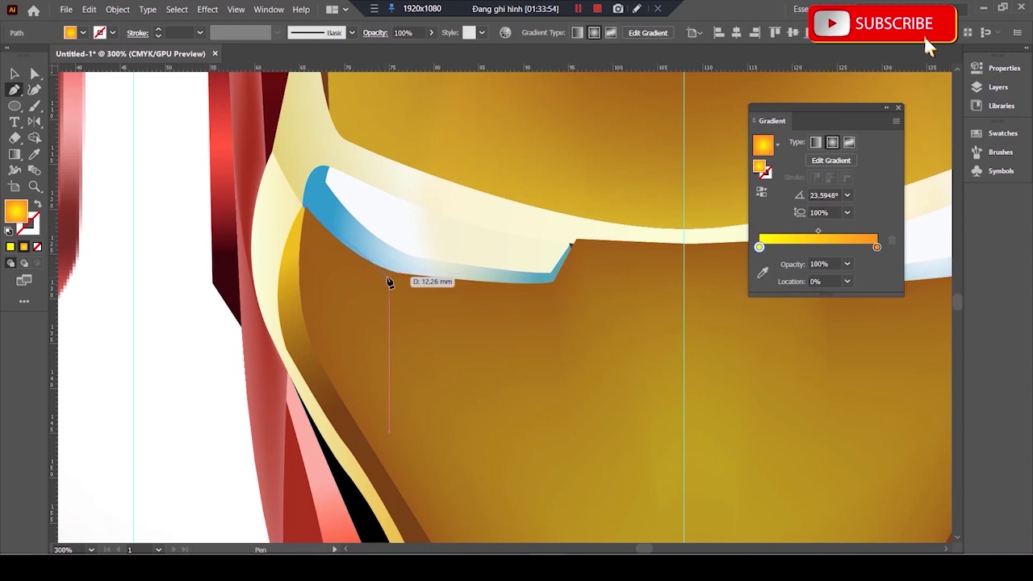
drag(452, 298, 449, 296)
click(552, 287)
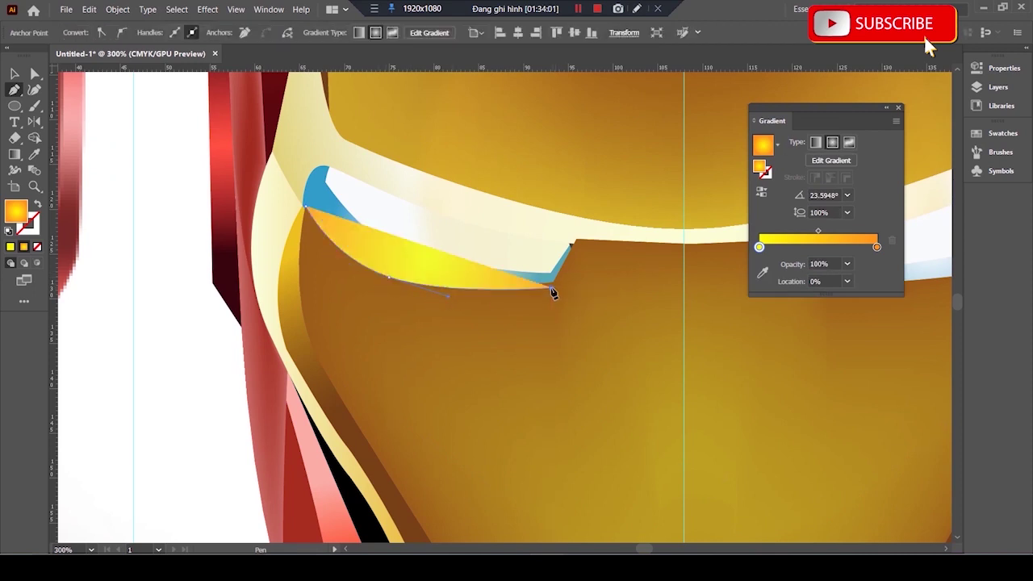
click(305, 208)
ctrl+click(636, 295)
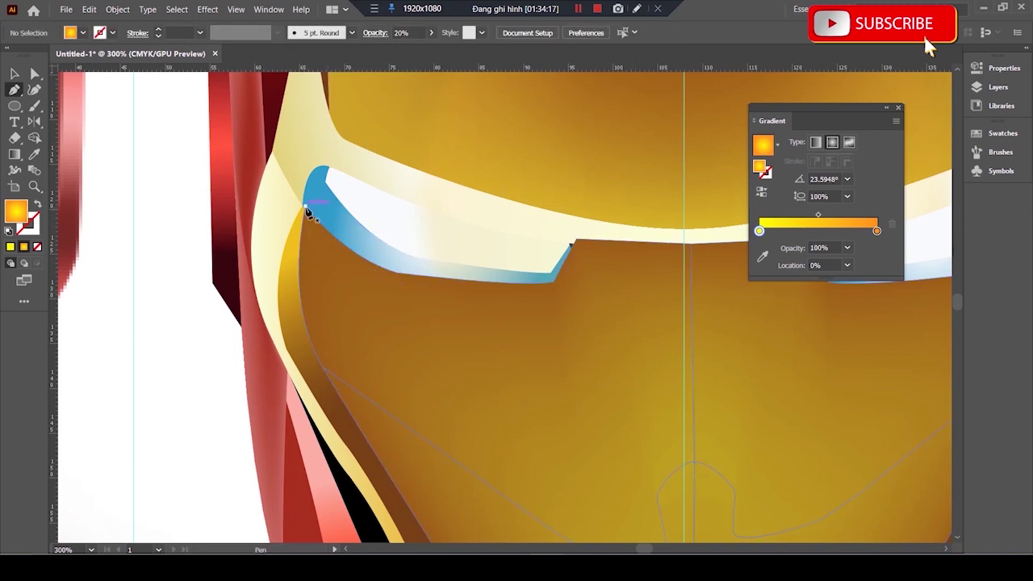
- Redraw the shadow shape from the left eye corner down toward the cheek
ctrl+click(447, 279)
click(448, 277)
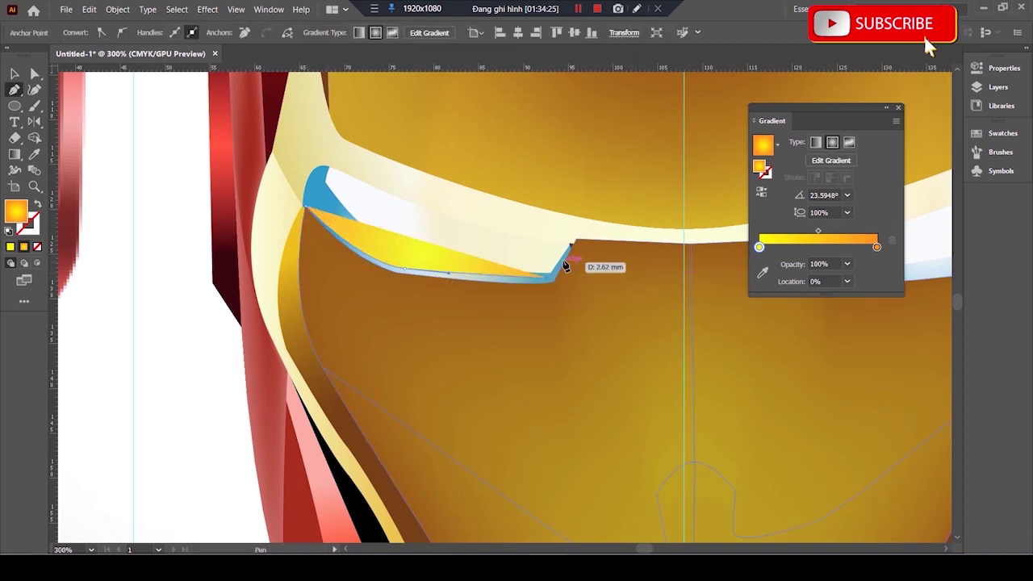
click(474, 344)
click(316, 148)
- Give the shadow a black fill with no outline and send it behind the gold face
key(d)
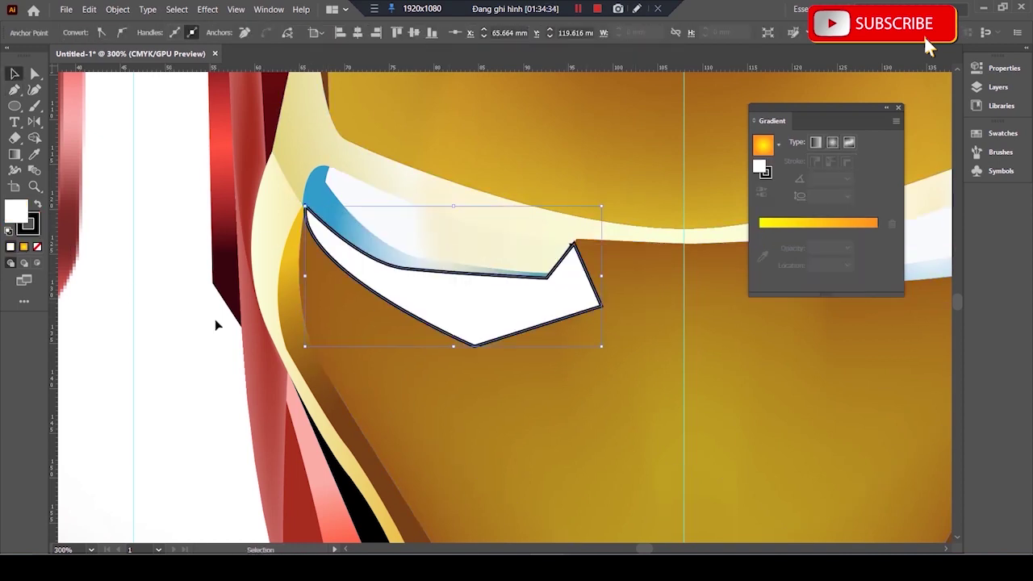
key(slash)
key(shift+x)
key(v)
key(ctrl+shift+bracketleft)
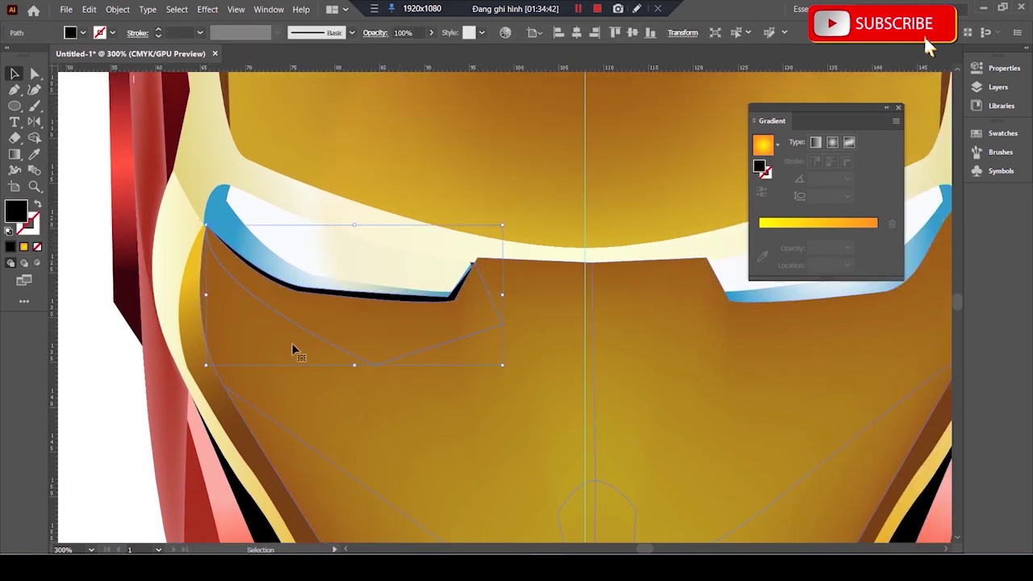
key(ctrl+minus)
key(ctrl+minus)
key(ctrl+minus)
key(ctrl+plus)
key(ctrl+plus)
key(ctrl+plus)
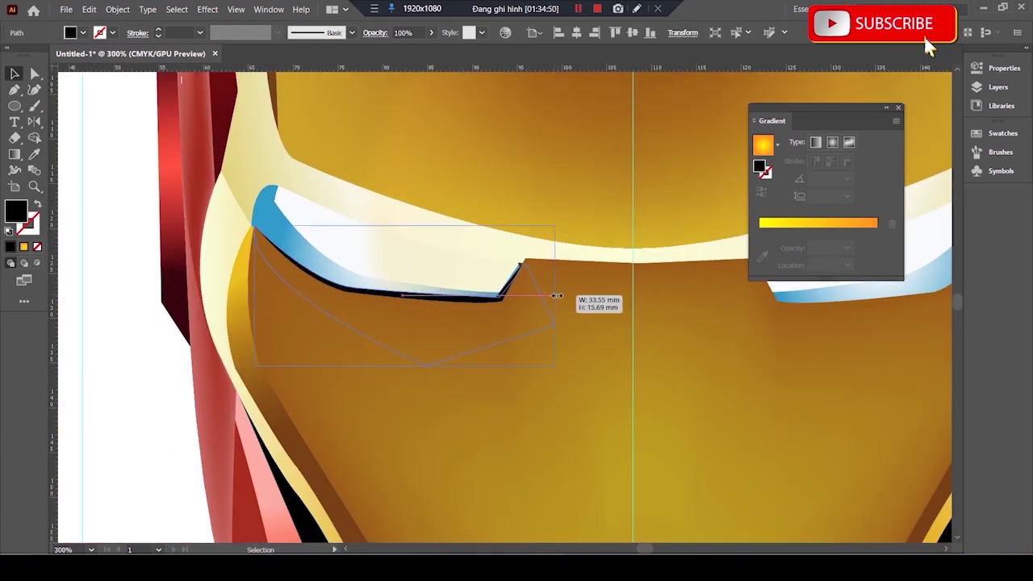
- Recolour the shadow shape's fill dark brown
click(521, 268)
key(ctrl+minus)
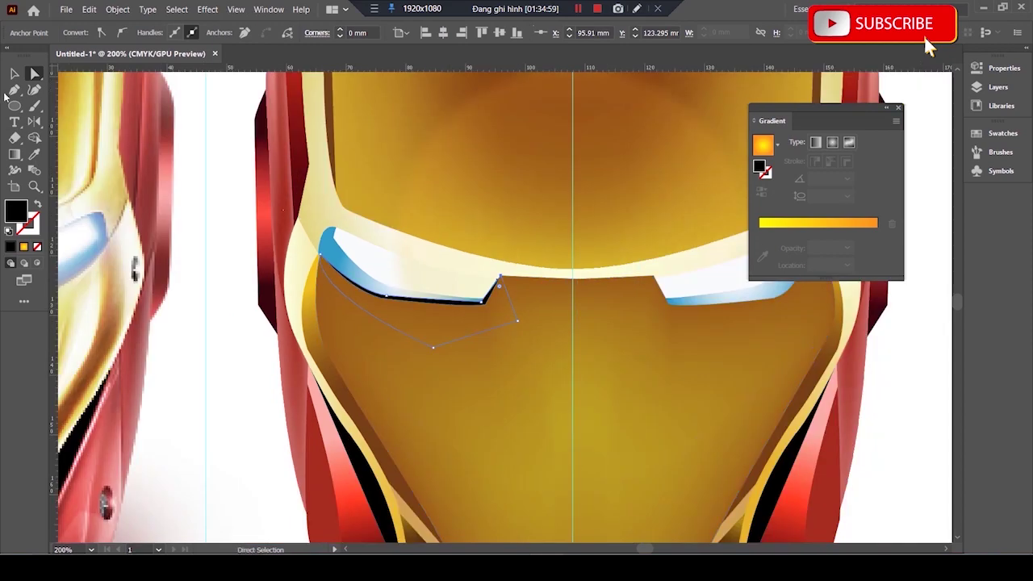
double_click(16, 210)
key(Return)
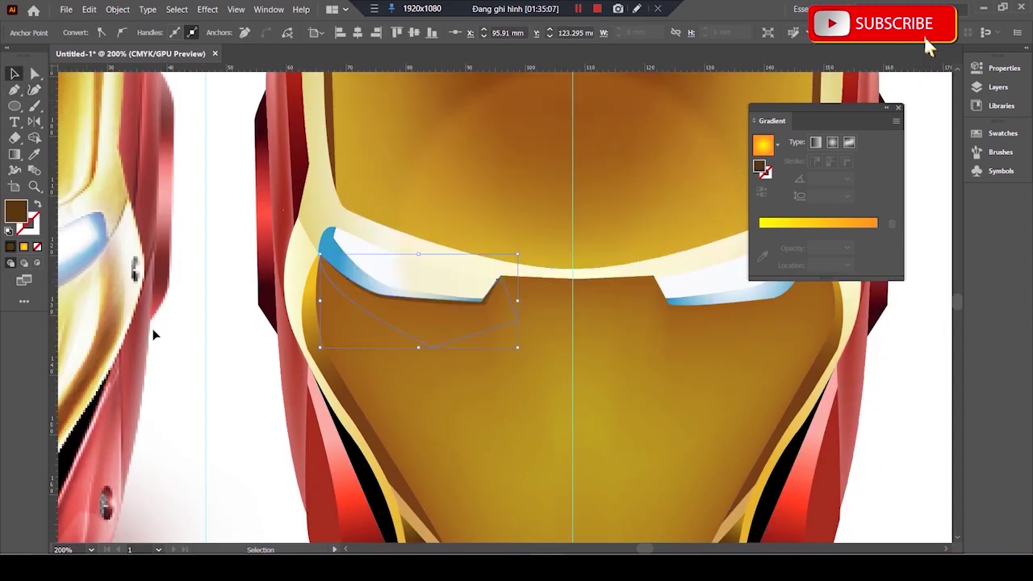
click(560, 272)
- Compare the faceplate mesh with the reference, then zoom in on the left eye
mouse_move(799, 387)
mouse_down()
mouse_move(891, 388)
mouse_move(880, 382)
mouse_up()
click(625, 376)
key(ctrl+minus)
key(ctrl+minus)
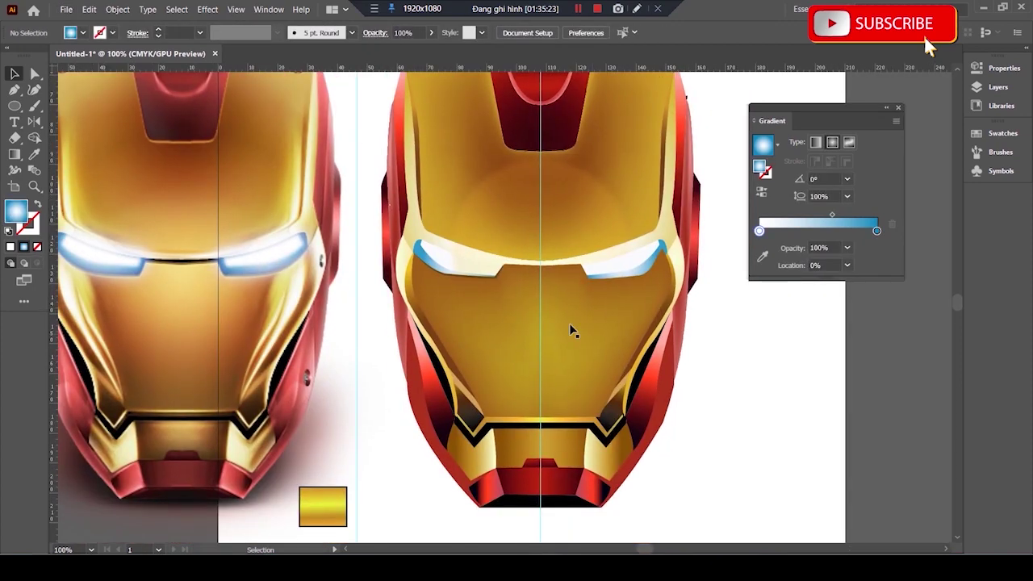
click(594, 225)
key(ctrl+plus)
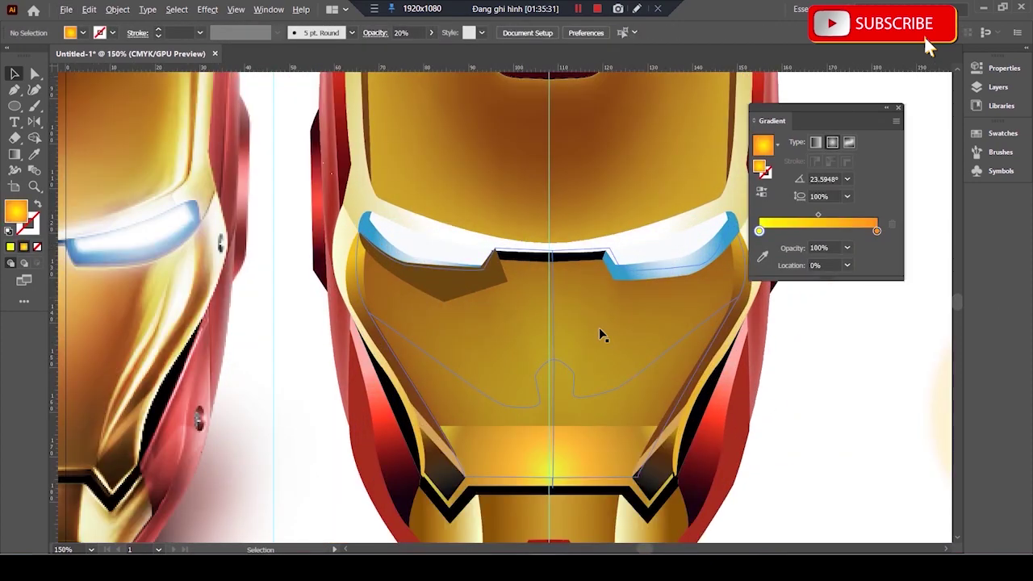
click(604, 450)
key(ctrl+plus)
key(ctrl+plus)
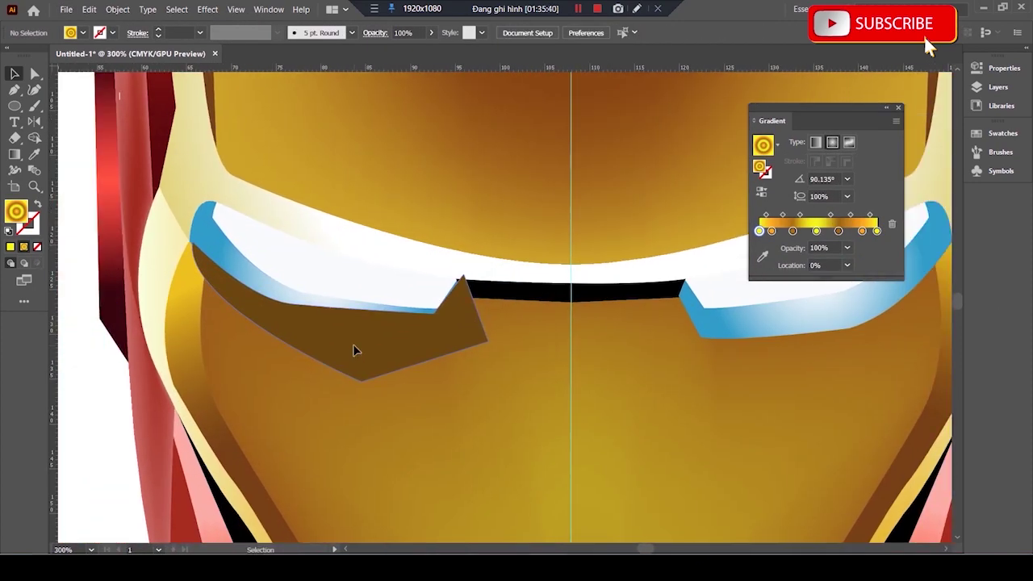
- Cut the brown eye shadow and paste it behind the eye piece
click(355, 350)
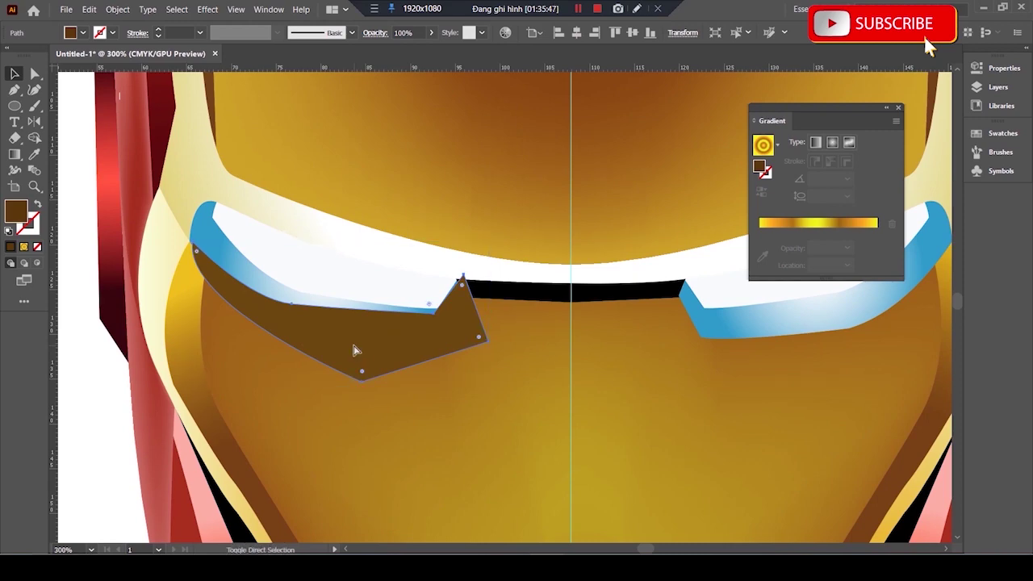
key(ctrl+x)
key(ctrl+b)
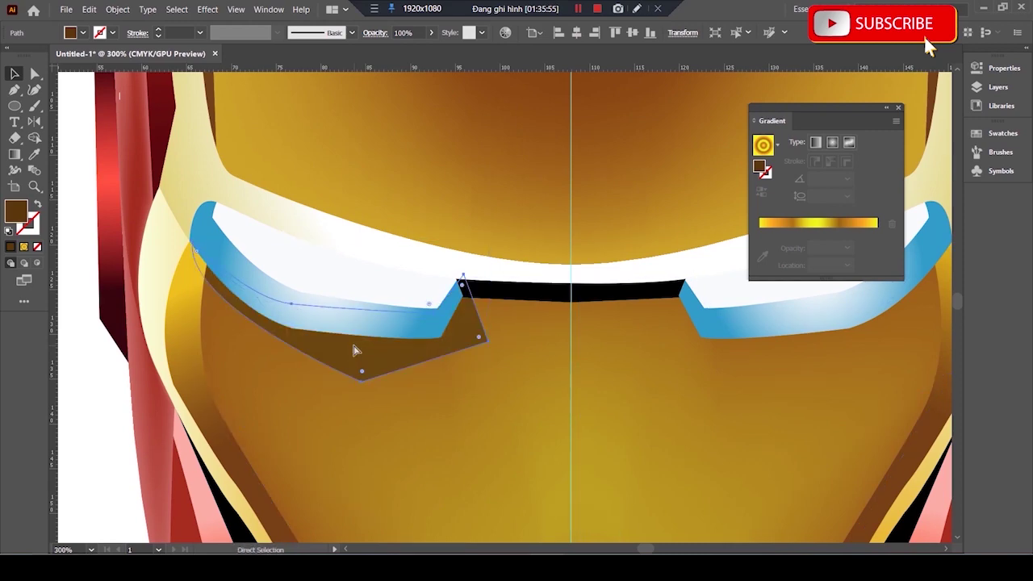
key(ctrl+minus)
key(ctrl+shift+a)
key(ctrl+y)
key(ctrl+y)
key(ctrl+shift+a)
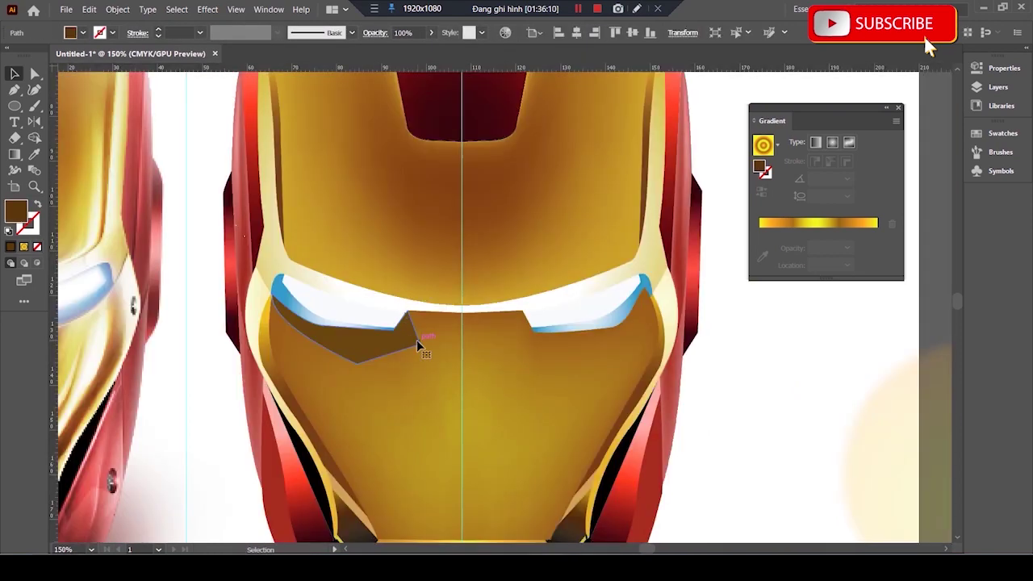
- Resize the gold faceplate mesh, checking its paths in Outline view
scroll(342, 343, up, 1)
scroll(436, 345, down, 2)
click(552, 272)
scroll(552, 272, up, 2)
drag(552, 272, 535, 207)
scroll(535, 207, down, 2)
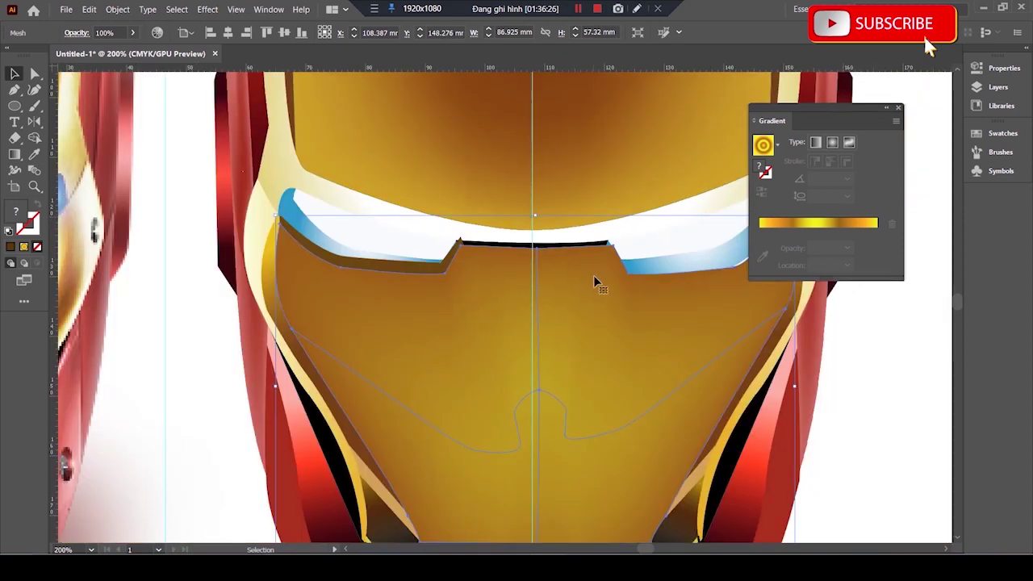
drag(595, 282, 568, 299)
click(836, 388)
key(ctrl+y)
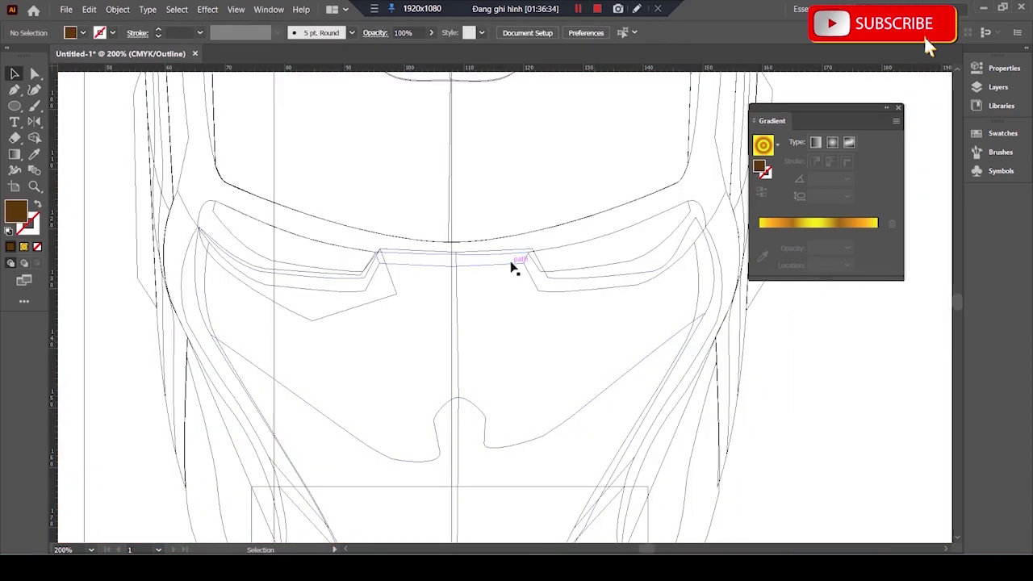
key(ctrl+y)
- Check the black bar between the eyes and select the left eye's gradient
scroll(358, 193, up, 2)
drag(622, 329, 641, 382)
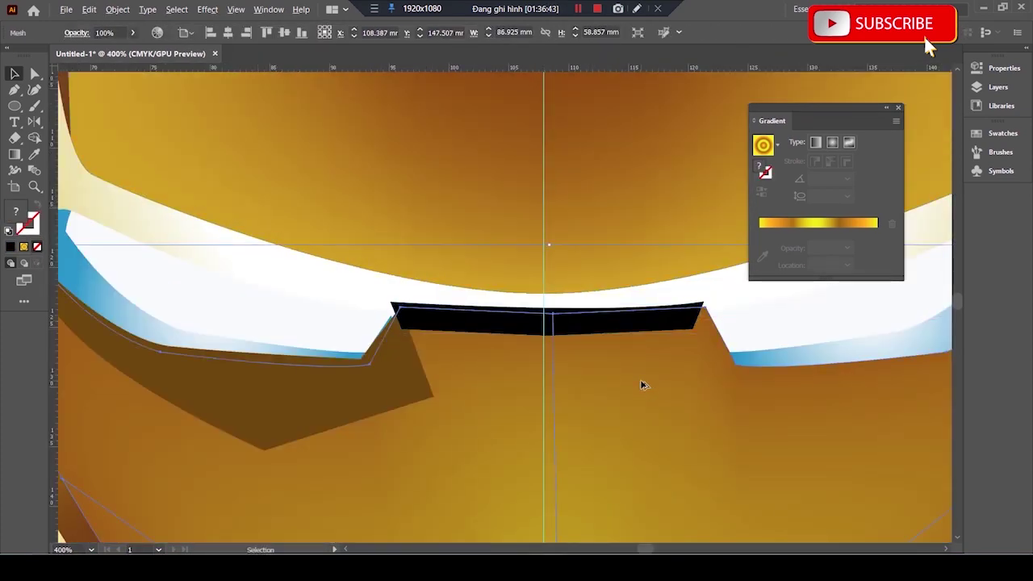
scroll(641, 382, down, 2)
scroll(690, 419, down, 2)
scroll(591, 251, up, 3)
click(591, 250)
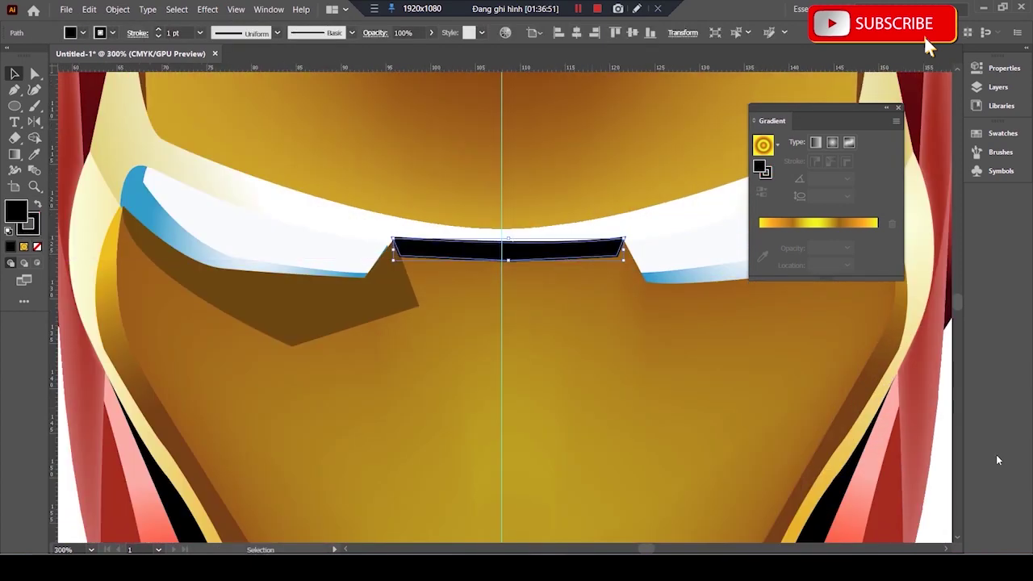
click(761, 369)
scroll(761, 368, down, 2)
scroll(250, 342, up, 2)
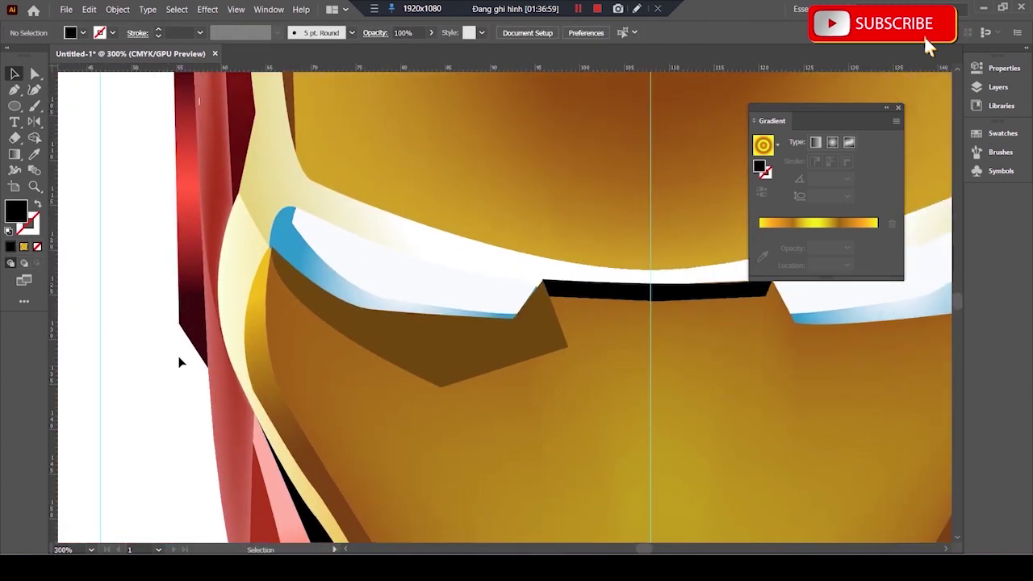
click(327, 282)
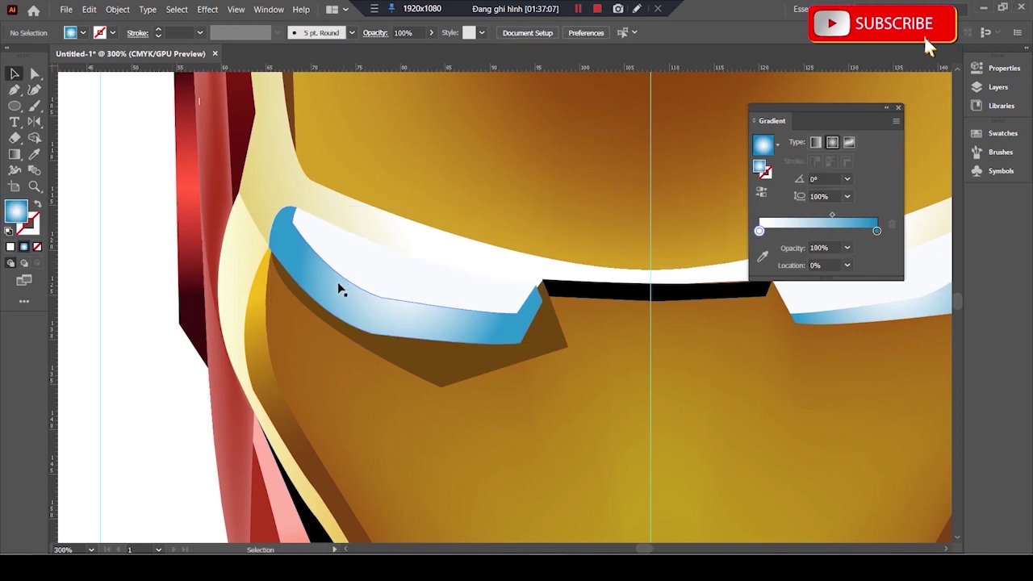
- Select the brown shadow, the left eye and the black bar in turn
scroll(338, 286, down, 2)
scroll(338, 287, down, 2)
click(316, 481)
scroll(316, 482, up, 1)
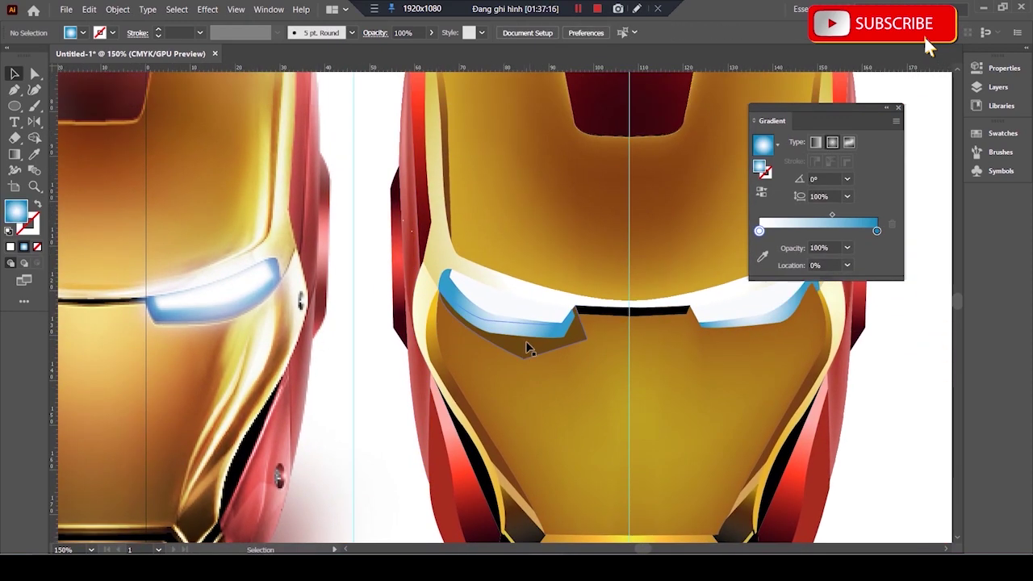
scroll(541, 376, up, 3)
click(551, 369)
scroll(604, 449, down, 1)
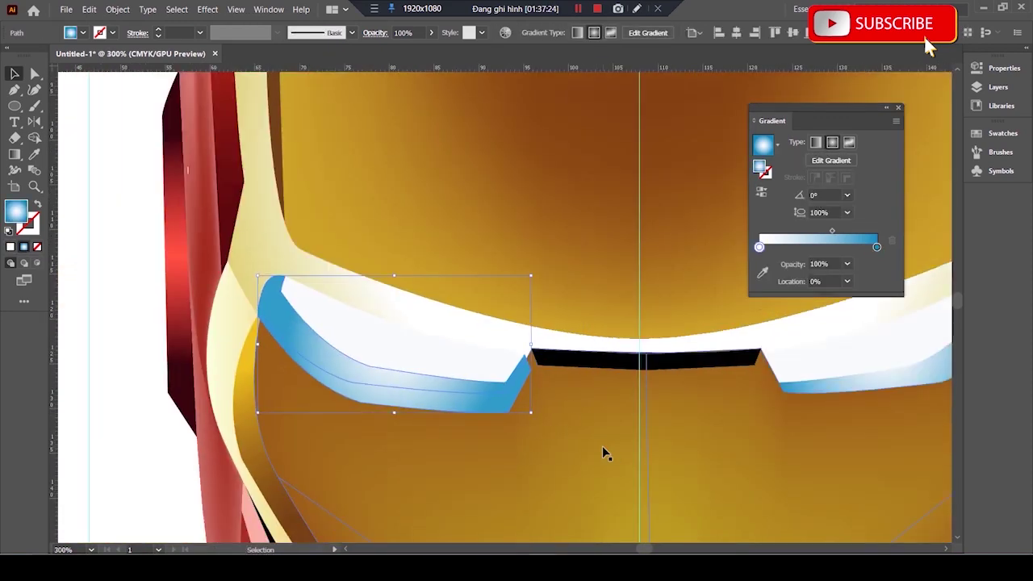
scroll(629, 367, down, 1)
scroll(631, 367, up, 2)
click(663, 336)
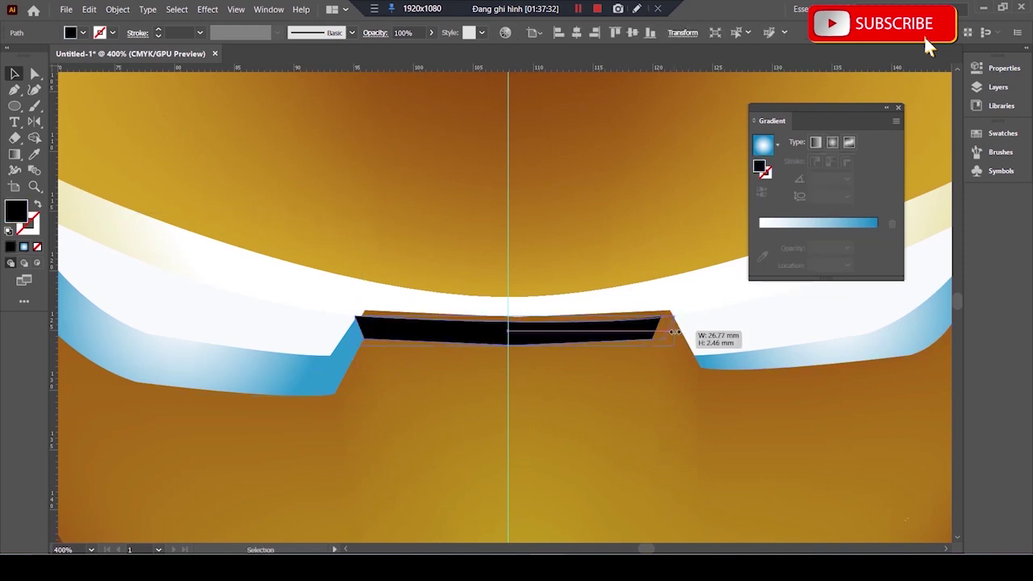
scroll(514, 310, down, 2)
scroll(502, 369, up, 3)
- Select the blue left eye, the right eye and its white inner shape to compare them
click(504, 350)
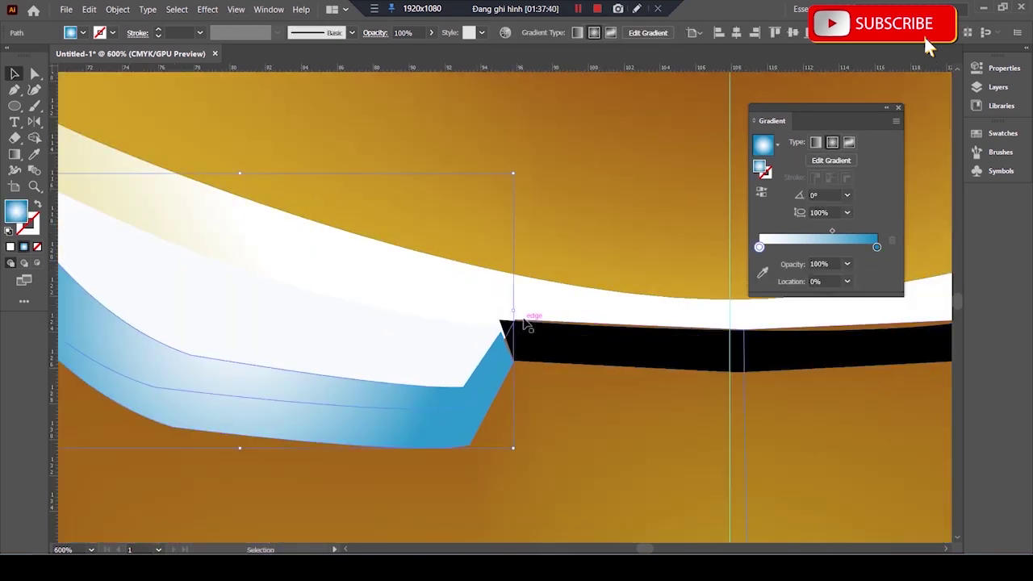
scroll(514, 310, down, 3)
scroll(591, 361, up, 2)
click(793, 353)
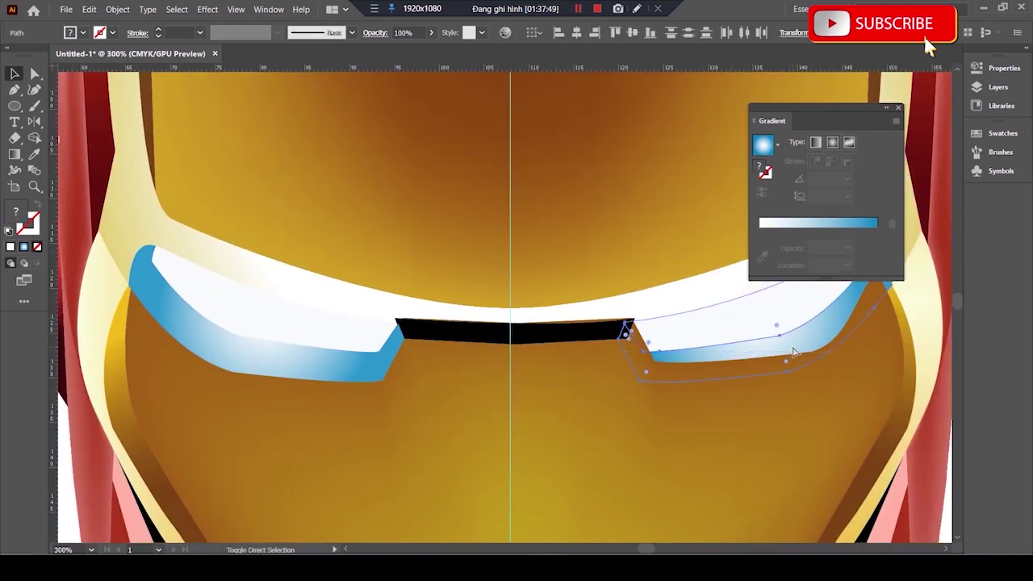
scroll(686, 332, right, 2)
click(599, 295)
scroll(636, 376, up, 1)
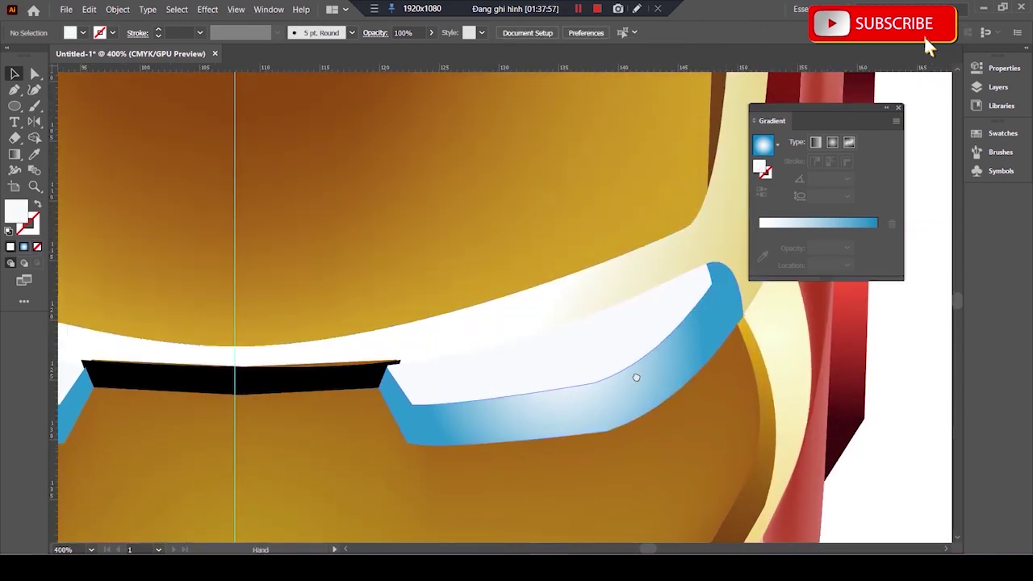
scroll(676, 359, left, 2)
scroll(676, 359, down, 1)
scroll(710, 420, left, 2)
- Reflect a copy of the left eye across a vertical axis to form the right eye
click(282, 375)
scroll(282, 375, down, 2)
key(o)
alt+click(357, 281)
key(Return)
scroll(535, 254, up, 3)
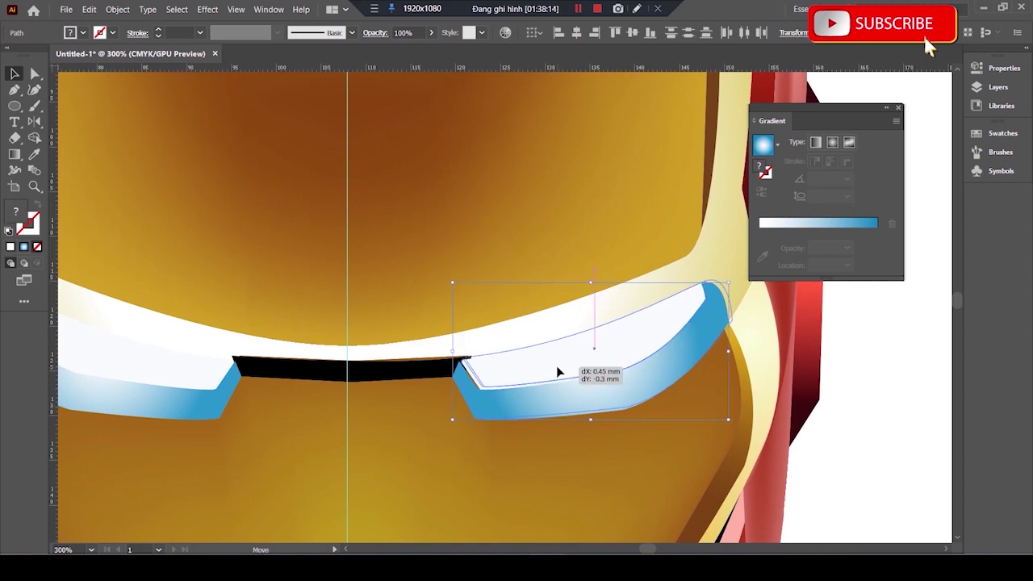
key(ctrl+shift+a)
- Inspect the mirrored right eye's blue shape and white highlight
key(period)
scroll(541, 399, down, 1)
drag(885, 387, 796, 395)
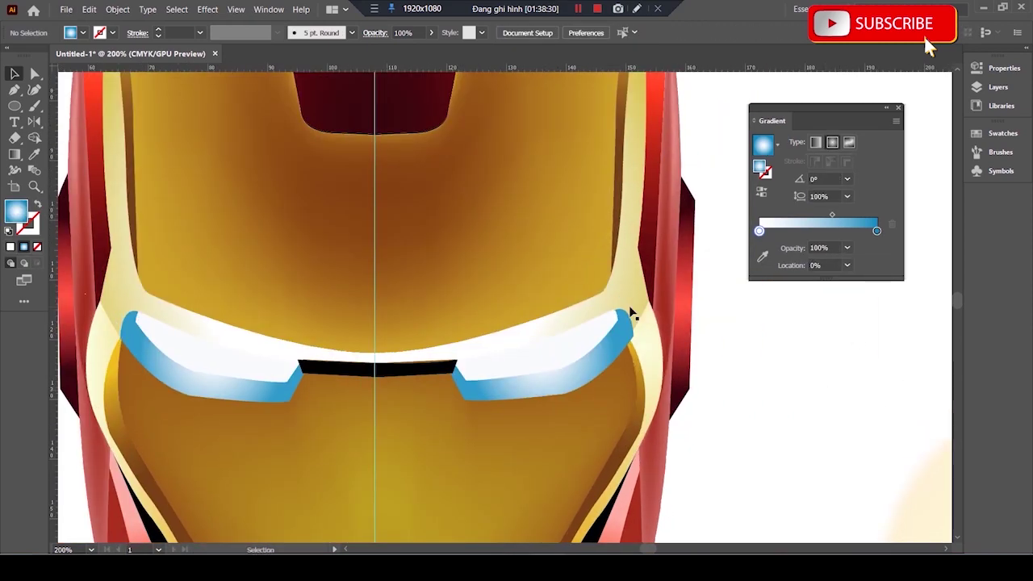
scroll(629, 316, up, 2)
click(634, 411)
click(598, 339)
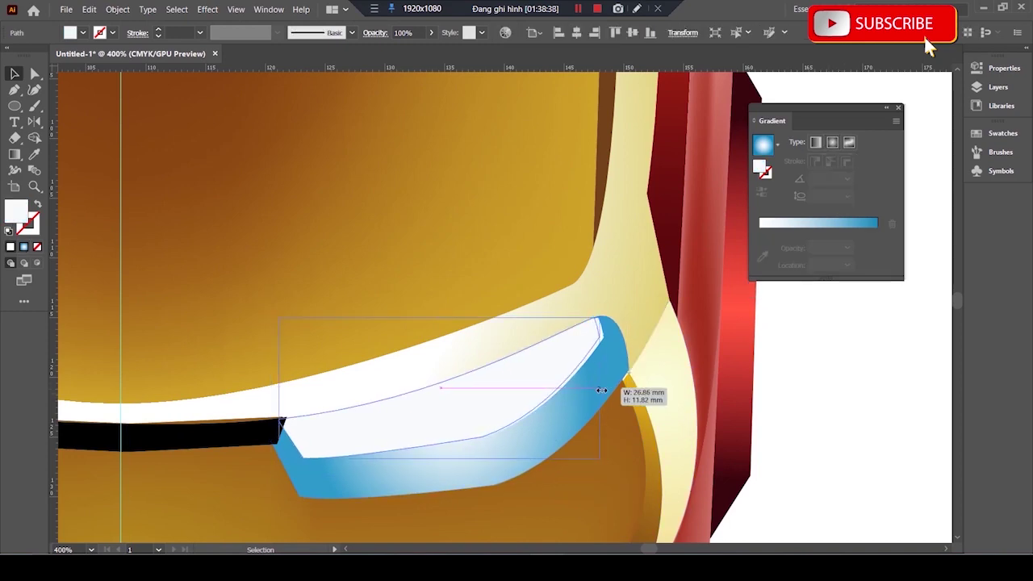
click(637, 379)
key(a)
key(ctrl+shift+a)
key(ctrl+minus)
key(ctrl+minus)
key(ctrl+minus)
- Nudge the right eye's glow shape straight down to fit the slit
drag(797, 295, 888, 334)
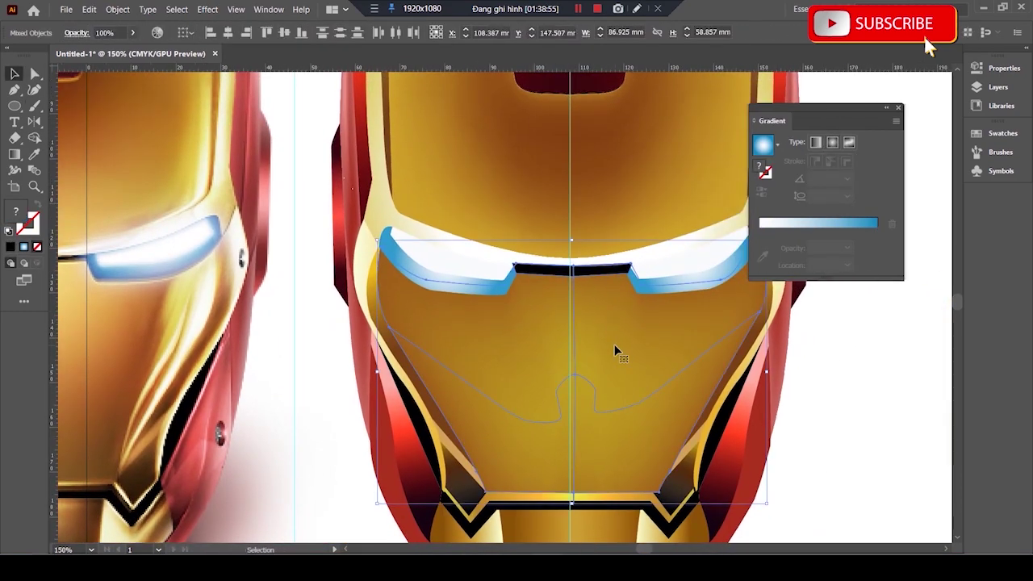
click(614, 343)
drag(579, 375, 580, 401)
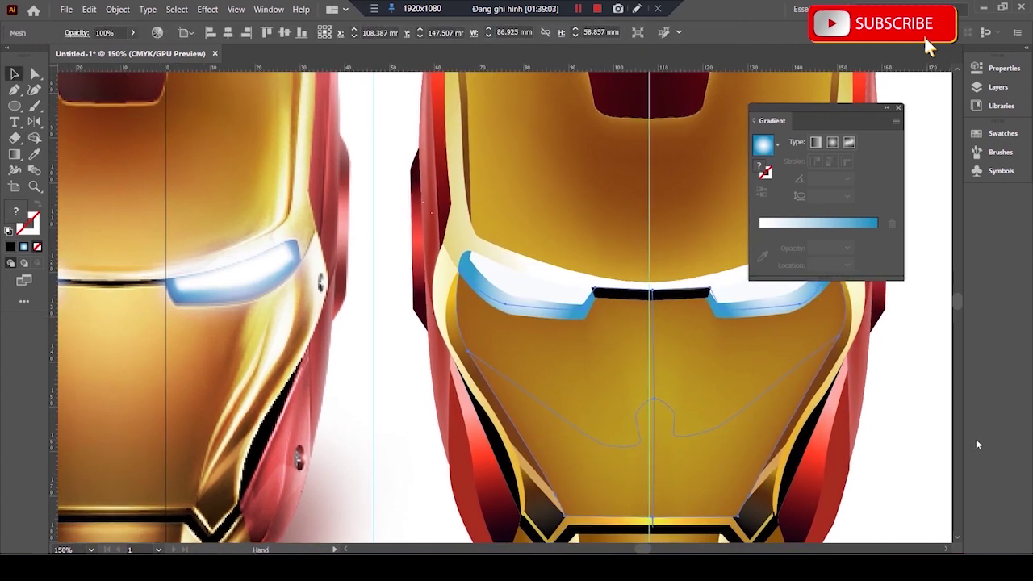
key(ctrl+plus)
scroll(363, 306, left, 2)
- Draw a brown shadow shape with the Pen from the left eye-slit corner
key(p)
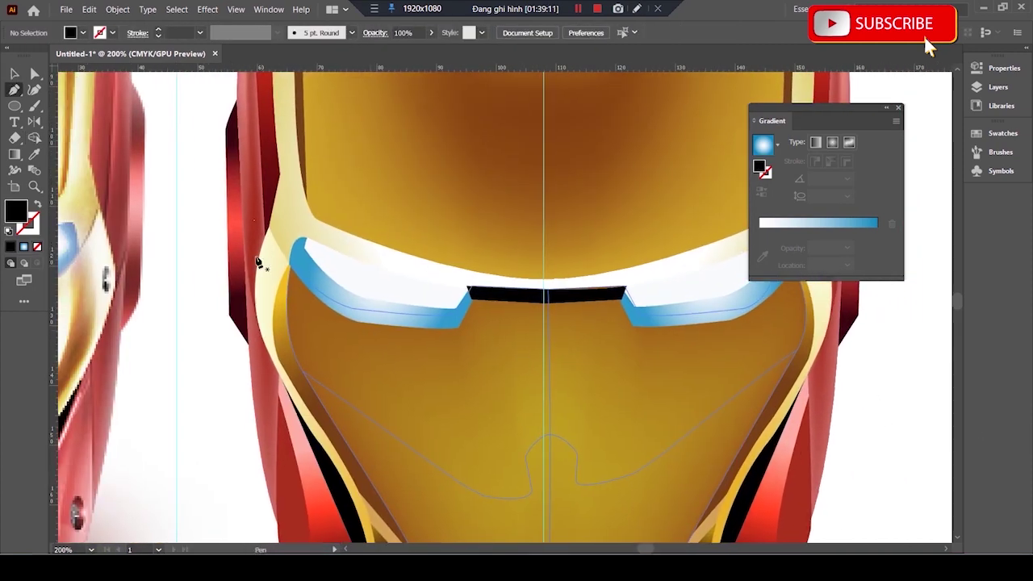
click(351, 314)
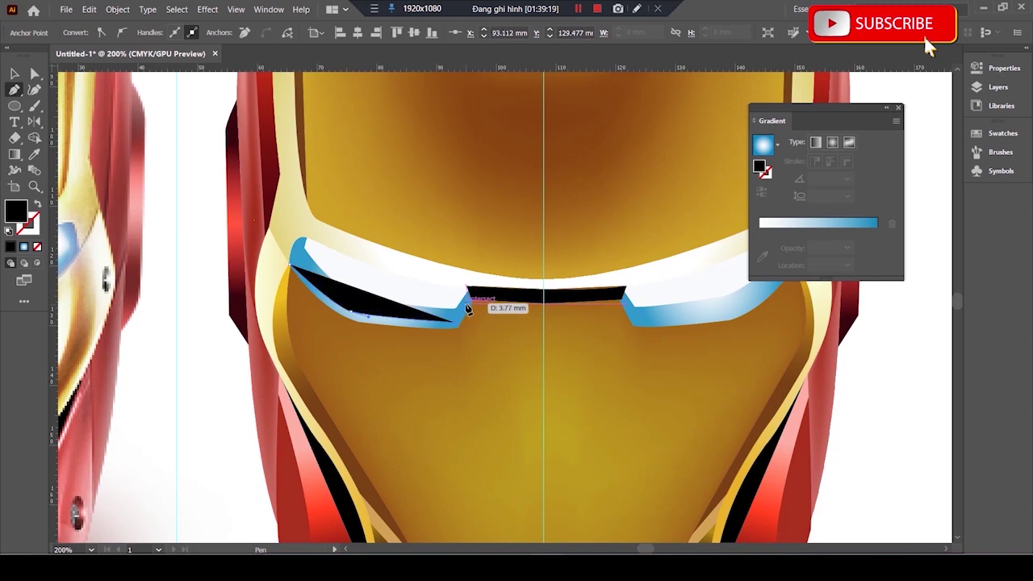
scroll(479, 307, up, 3)
click(466, 303)
scroll(466, 303, down, 3)
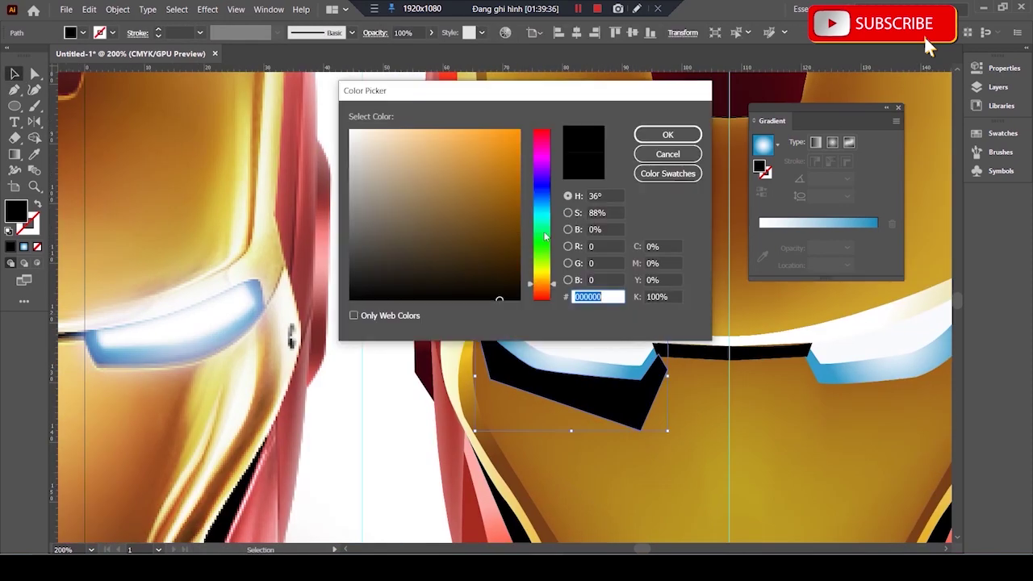
key(Return)
- Bring the lower faceplate mesh forward over the eye pieces
key(a)
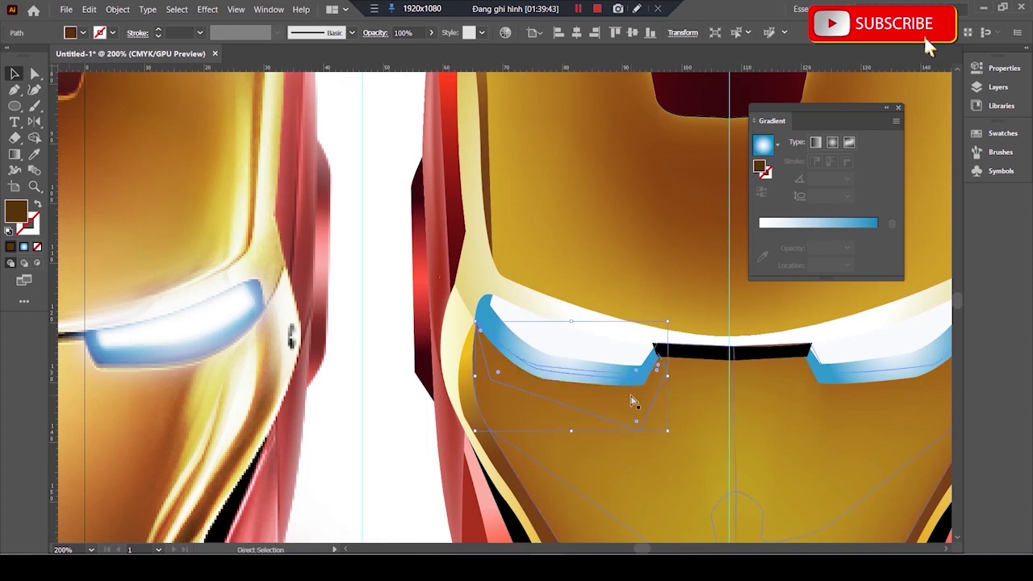
key(ctrl+plus)
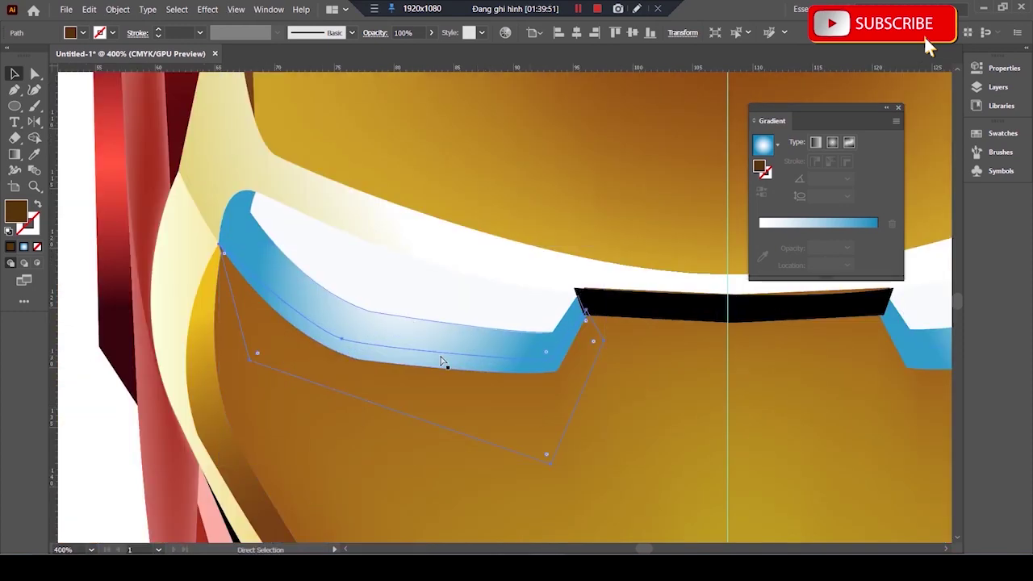
key(v)
key(ctrl+minus)
key(ctrl+shift+a)
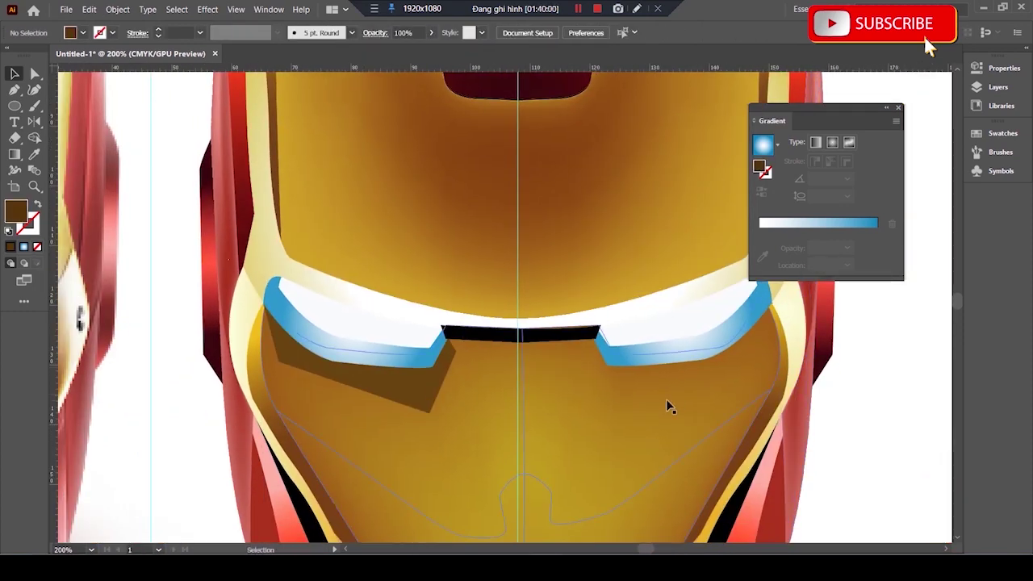
click(371, 355)
shift+click(664, 411)
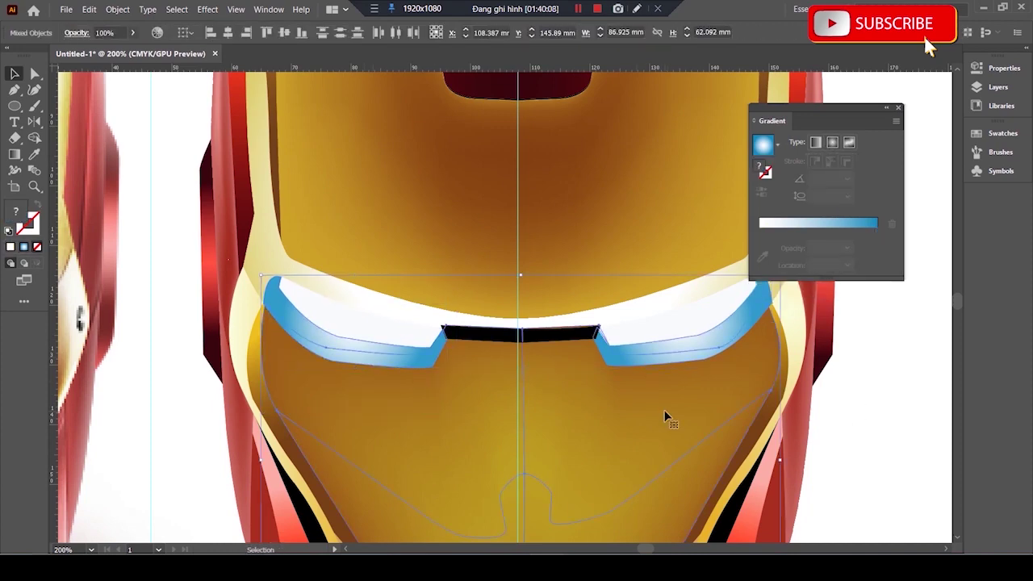
click(540, 459)
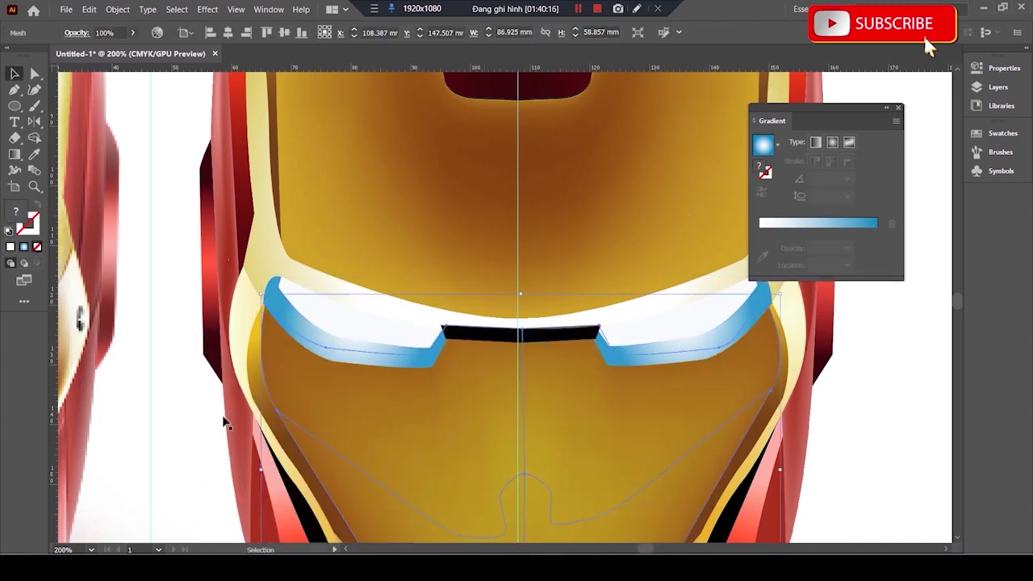
key(ctrl+bracketright)
key(ctrl+bracketright)
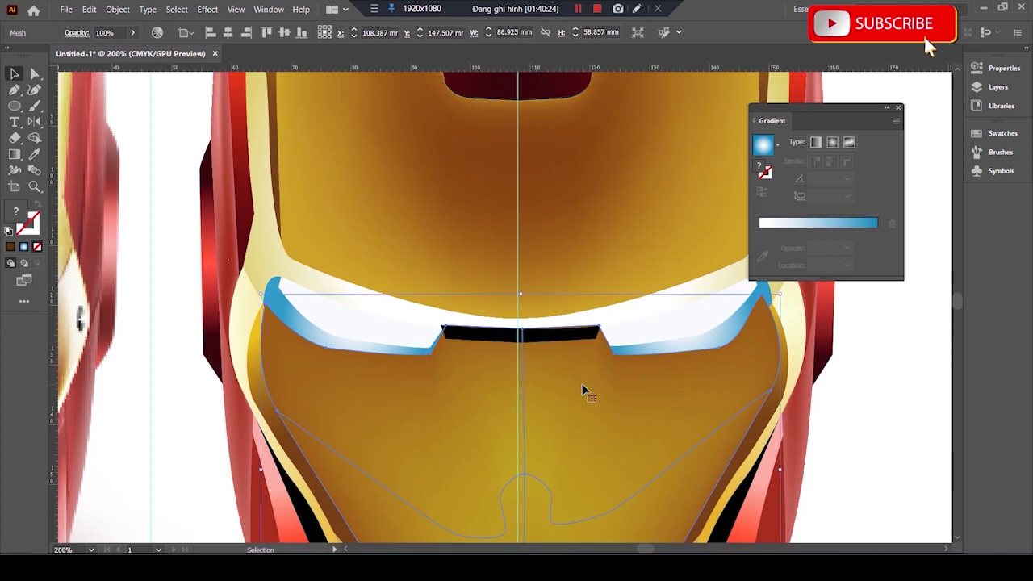
- Select the left eye shadow in outline view and remove the brown shape covering the eye
key(ctrl+y)
click(442, 389)
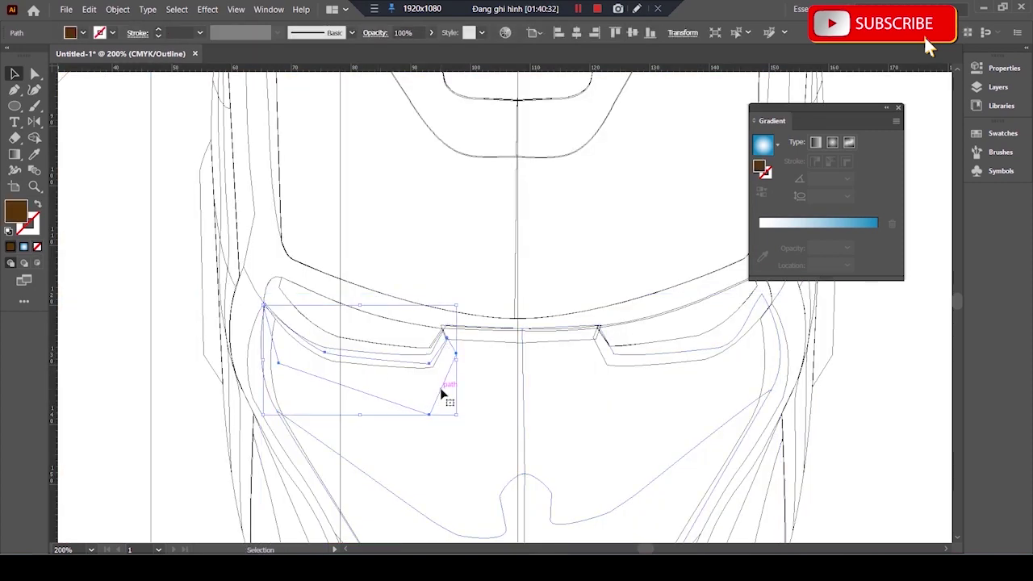
key(ctrl+y)
key(ctrl+shift+bracketright)
key(ctrl+equal)
key(ctrl+equal)
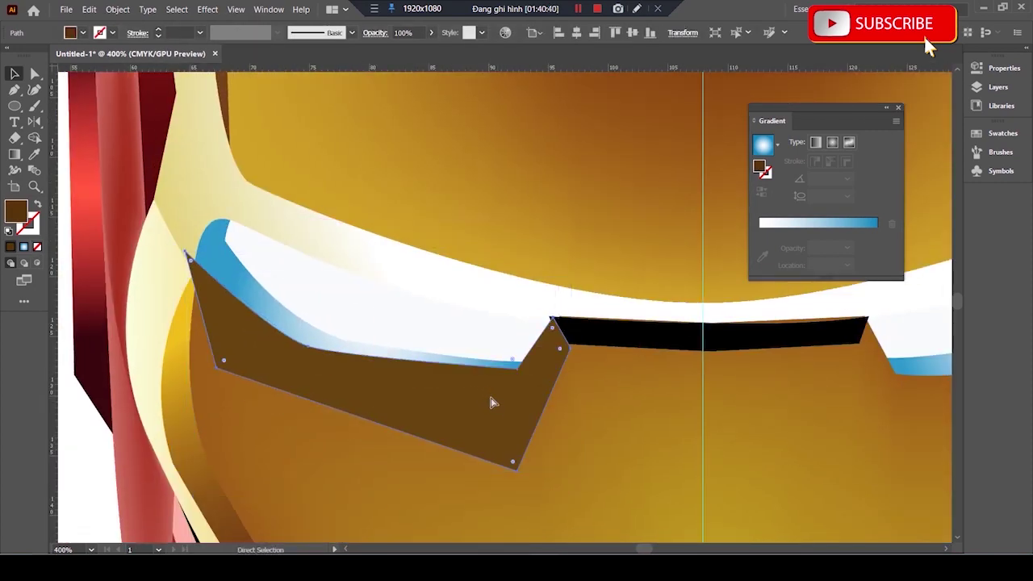
key(ctrl+z)
- Trace a closed brown shadow along the left eye's lower edge and corner
click(471, 456)
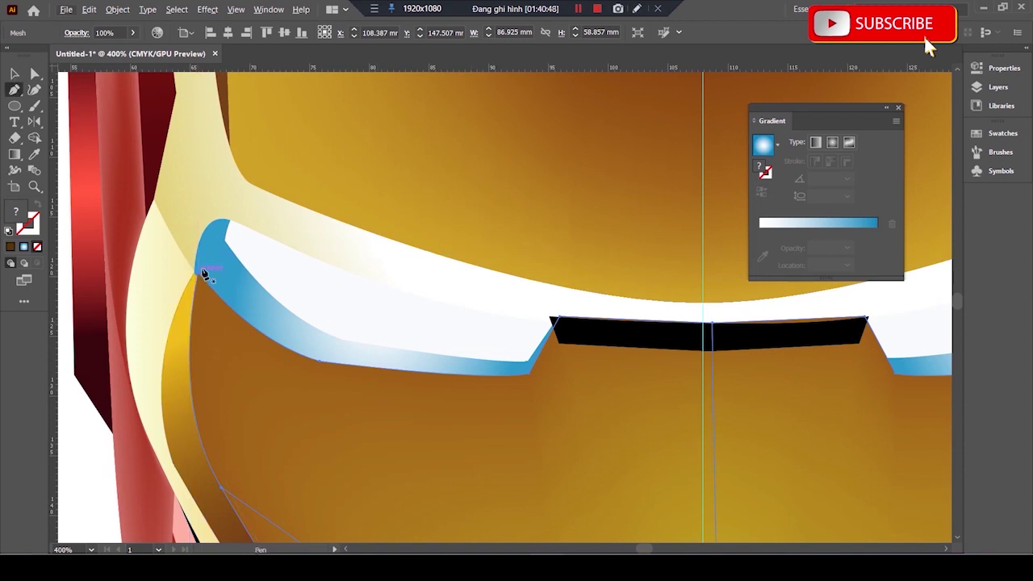
scroll(201, 278, down, 2)
scroll(211, 282, up, 3)
click(386, 393)
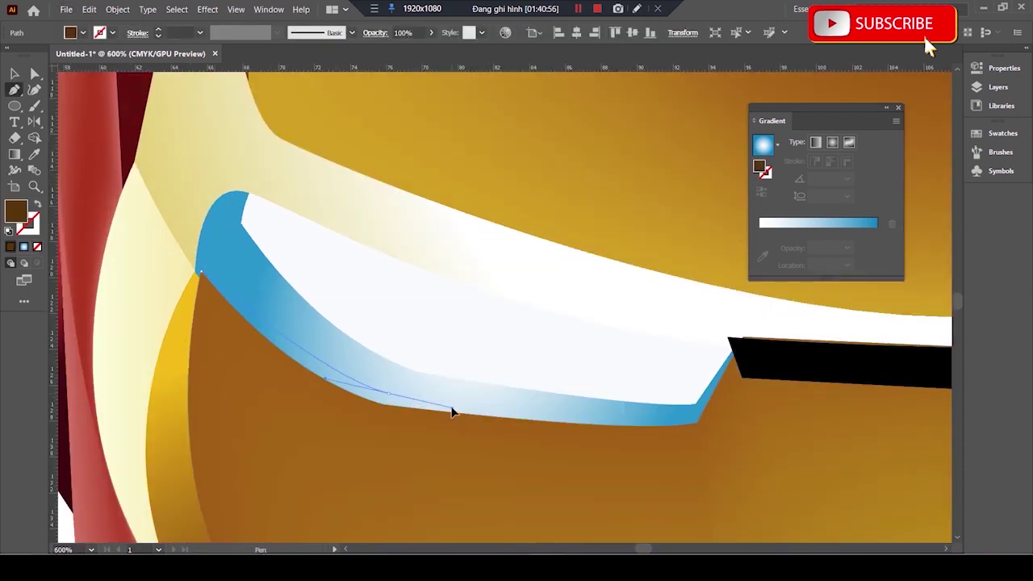
click(655, 419)
click(696, 415)
click(732, 352)
click(734, 435)
click(510, 483)
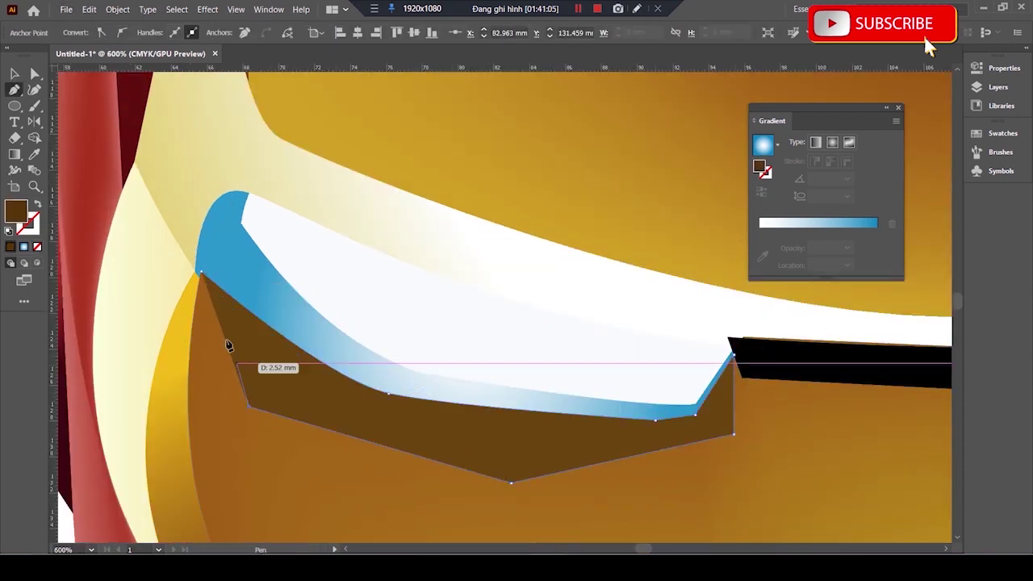
click(194, 281)
scroll(194, 281, down, 2)
key(ctrl+bracketleft)
- Check the faceplate anchors beneath the left eye
key(ctrl+shift+a)
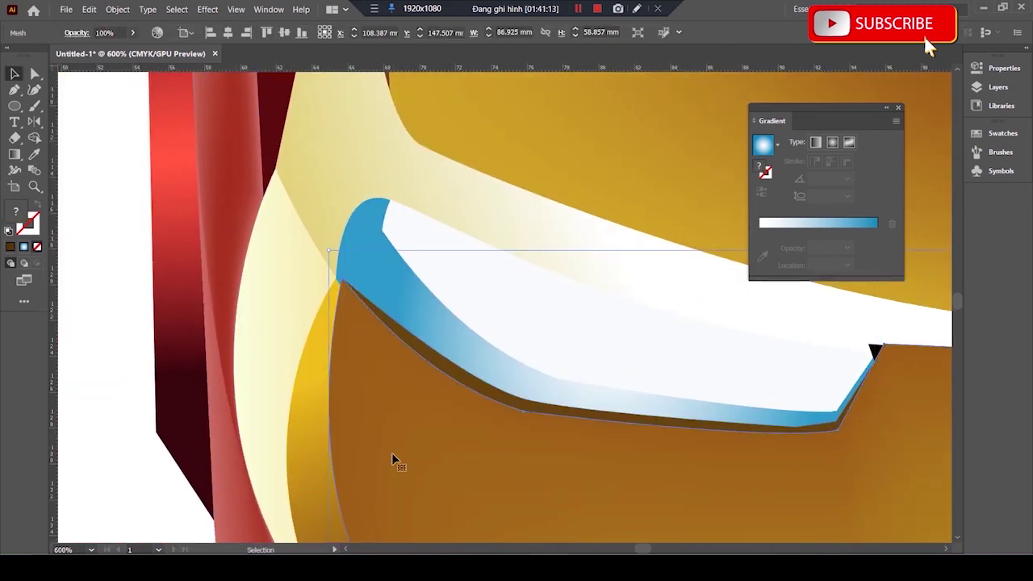
scroll(395, 459, down, 3)
key(a)
key(ctrl+equal)
click(500, 371)
key(v)
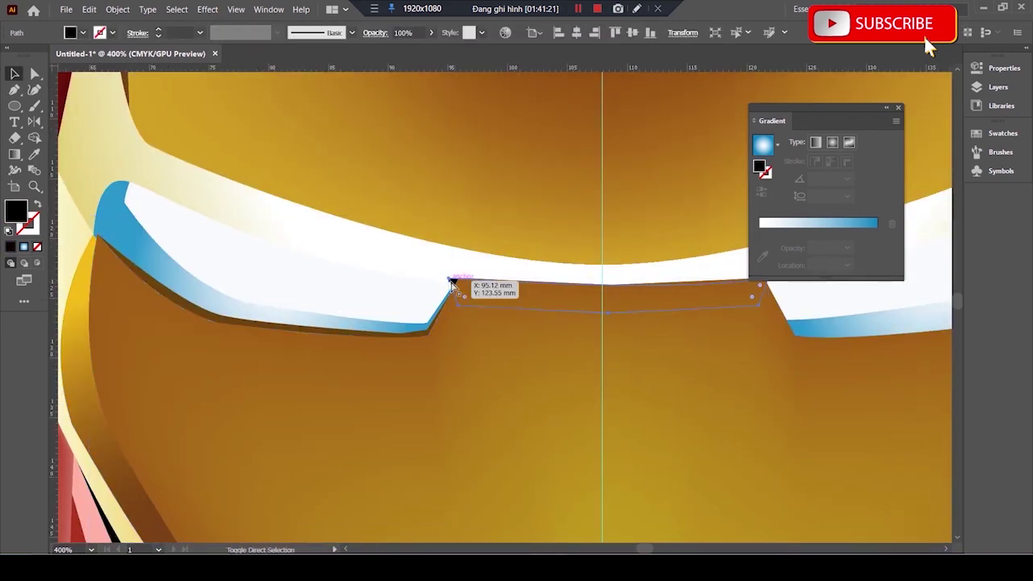
key(ctrl+minus)
scroll(834, 313, up, 2)
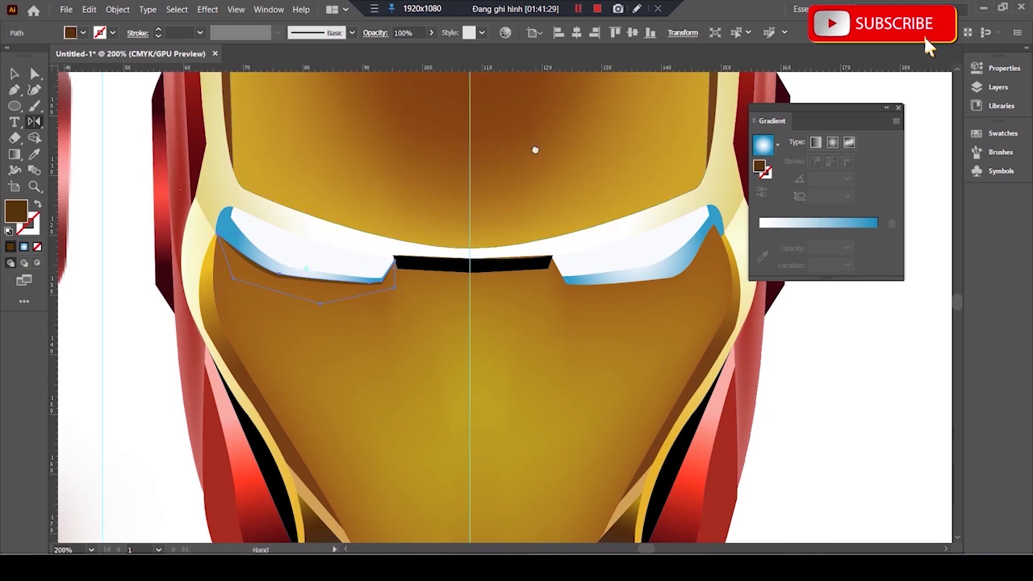
scroll(535, 158, up, 3)
- Reflect a copy of the left eye's brown shadow to the right eye
alt+click(444, 305)
click(192, 251)
key(v)
key(ctrl+shift+a)
scroll(889, 461, down, 3)
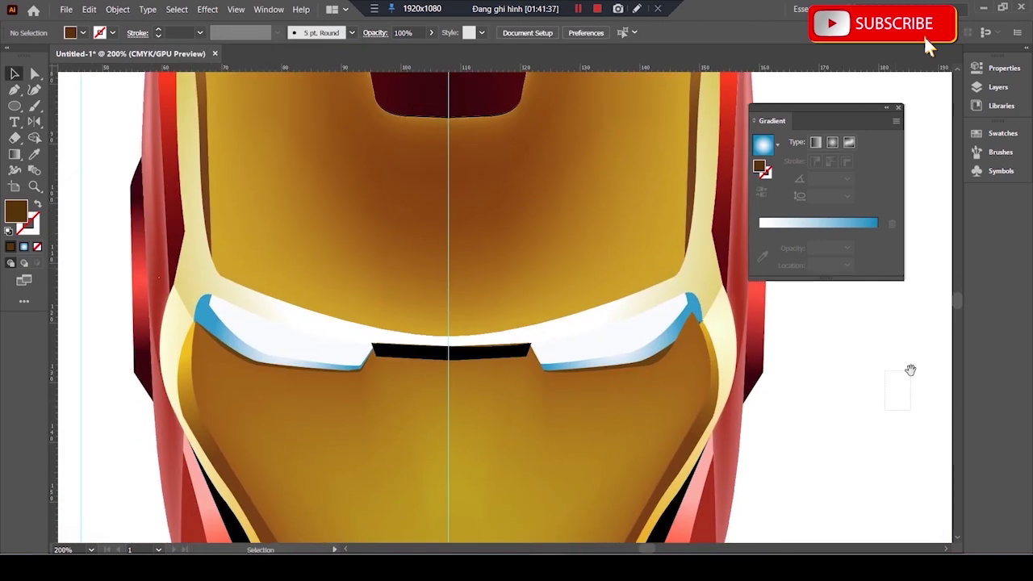
click(681, 315)
key(ctrl+equal)
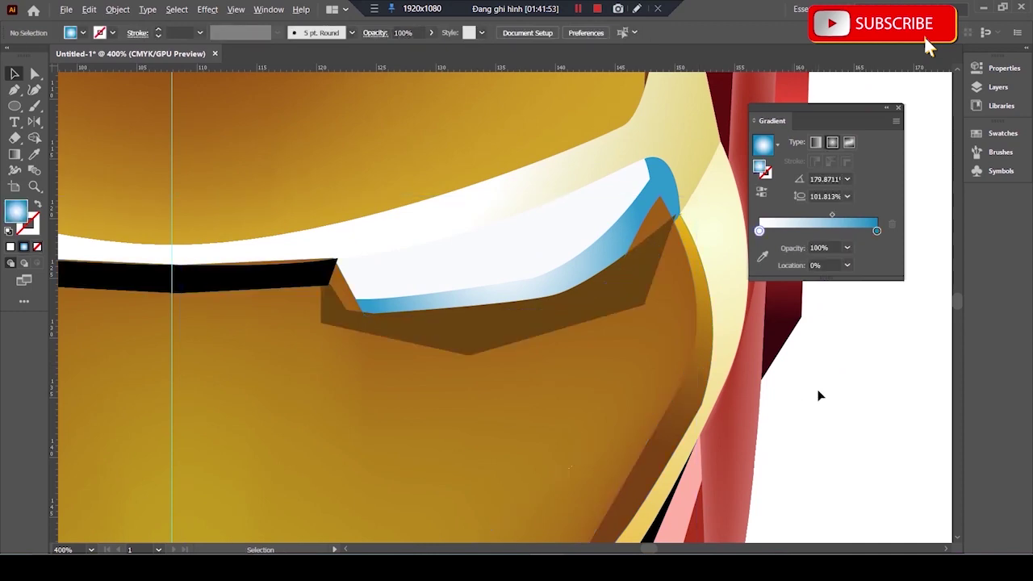
- Delete the stray brown shadow copy under the right eye
key(ctrl+minus)
key(Delete)
key(ctrl+equal)
key(a)
click(595, 300)
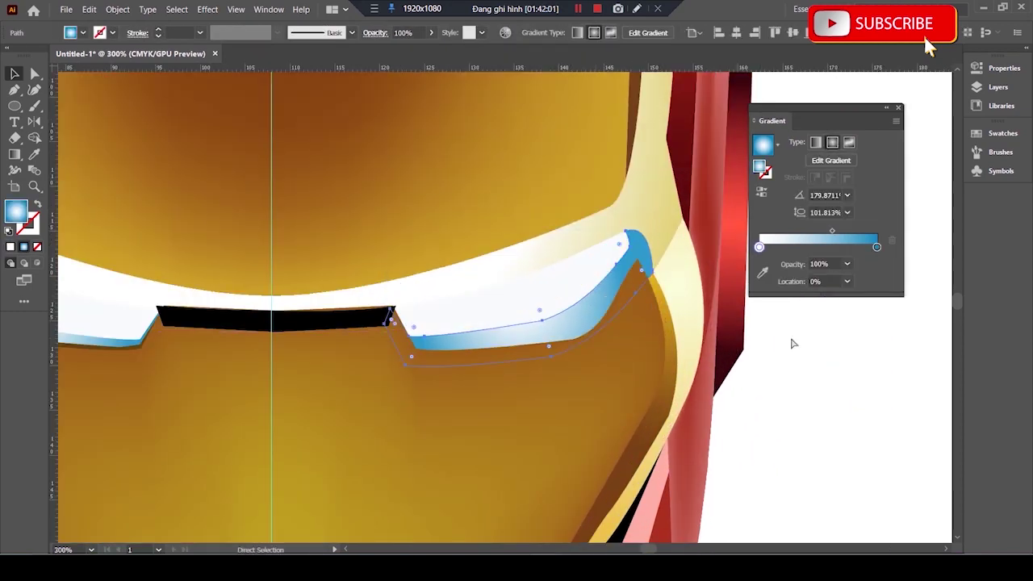
click(779, 425)
key(ctrl+minus)
- Select the right eye piece and faceplate mesh, trying Shape Builder on them
click(657, 287)
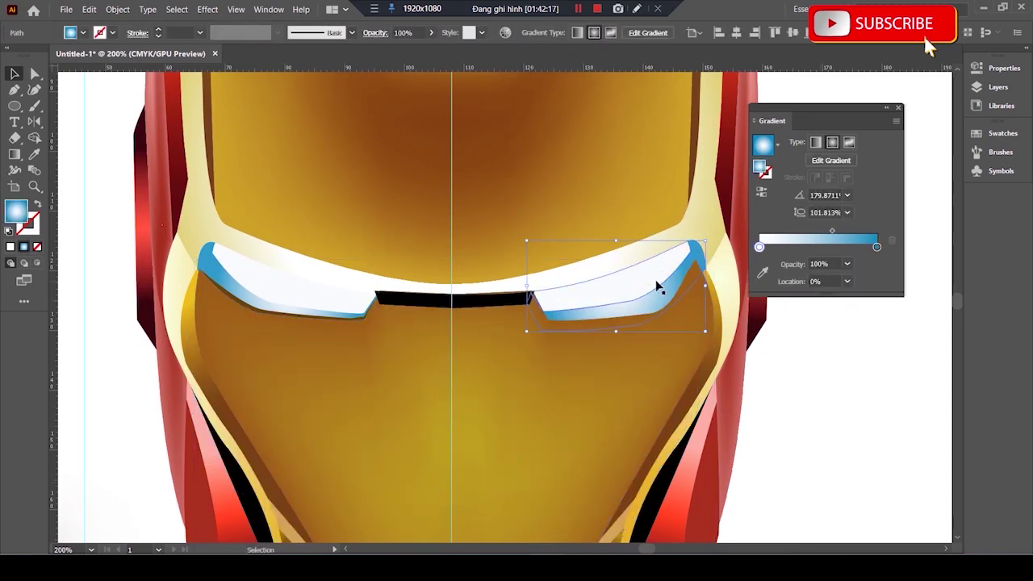
key(shift+m)
key(ctrl+a)
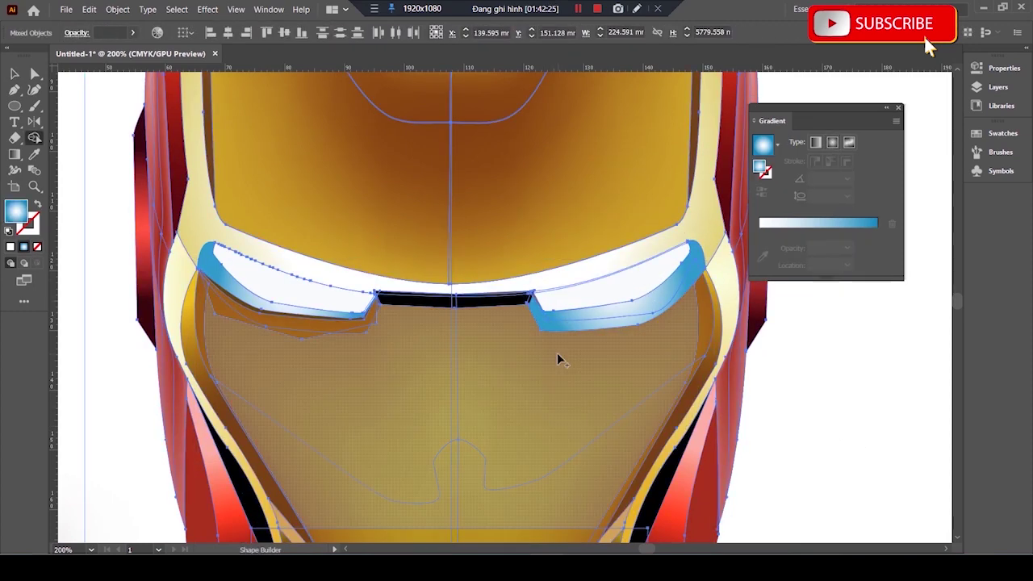
key(v)
click(783, 373)
key(ctrl+plus)
key(ctrl+plus)
click(670, 417)
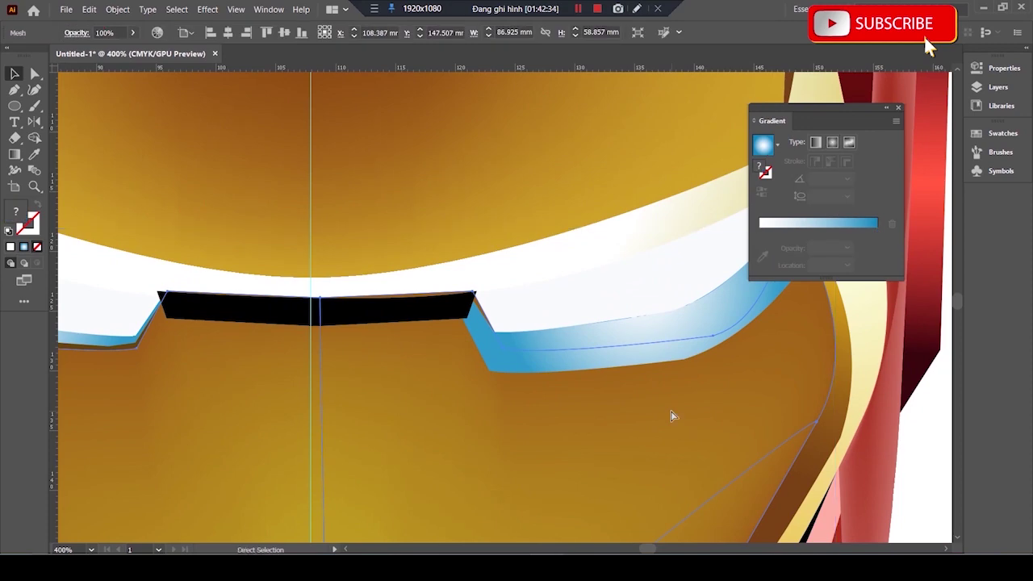
scroll(833, 358, down, 3)
scroll(734, 376, up, 3)
- Reshape the right eye's outer tip anchors to sit snugly against the cream rim
key(a)
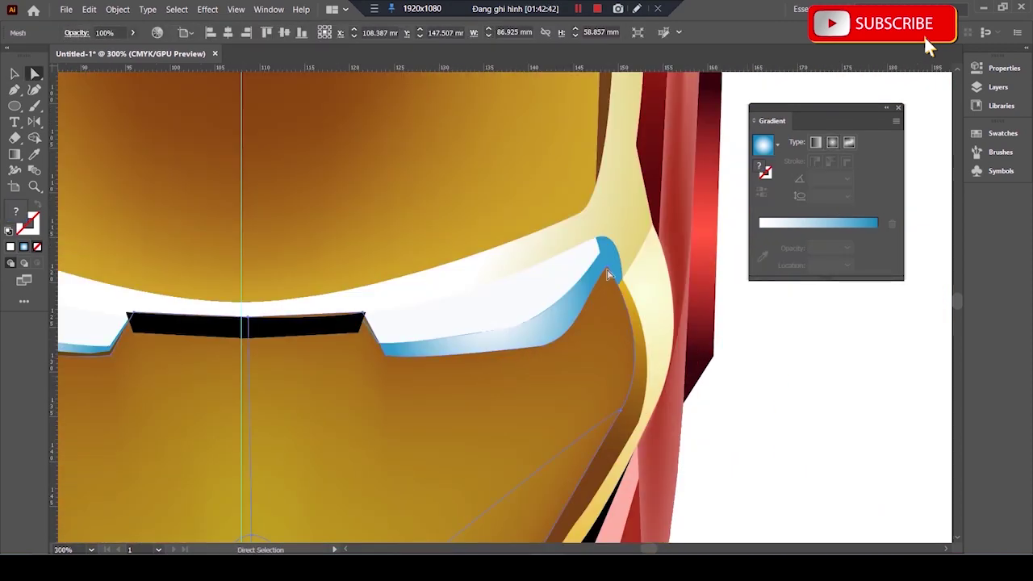
scroll(676, 385, up, 1)
right_click(714, 426)
key(Escape)
scroll(604, 414, right, 3)
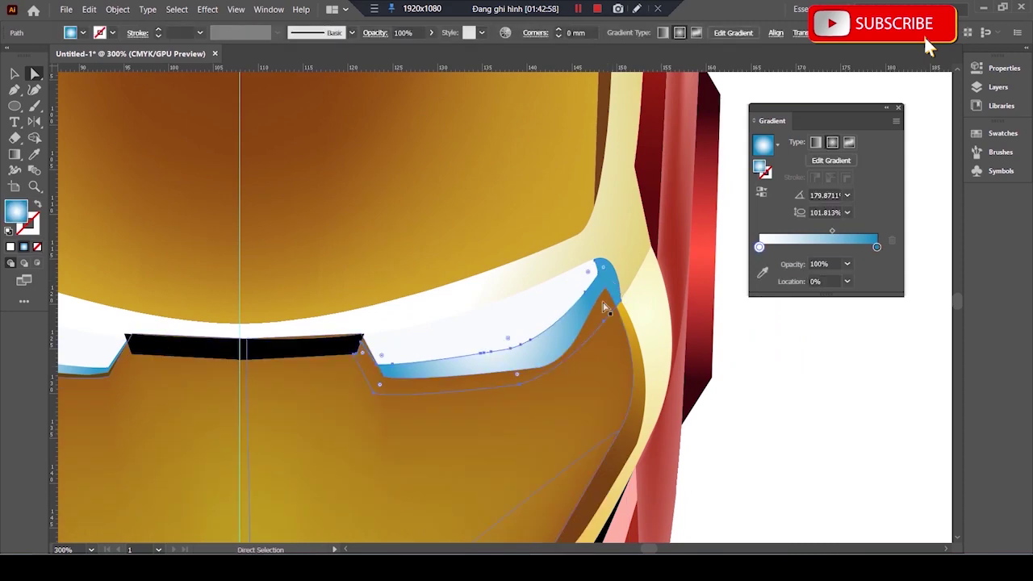
click(639, 388)
key(v)
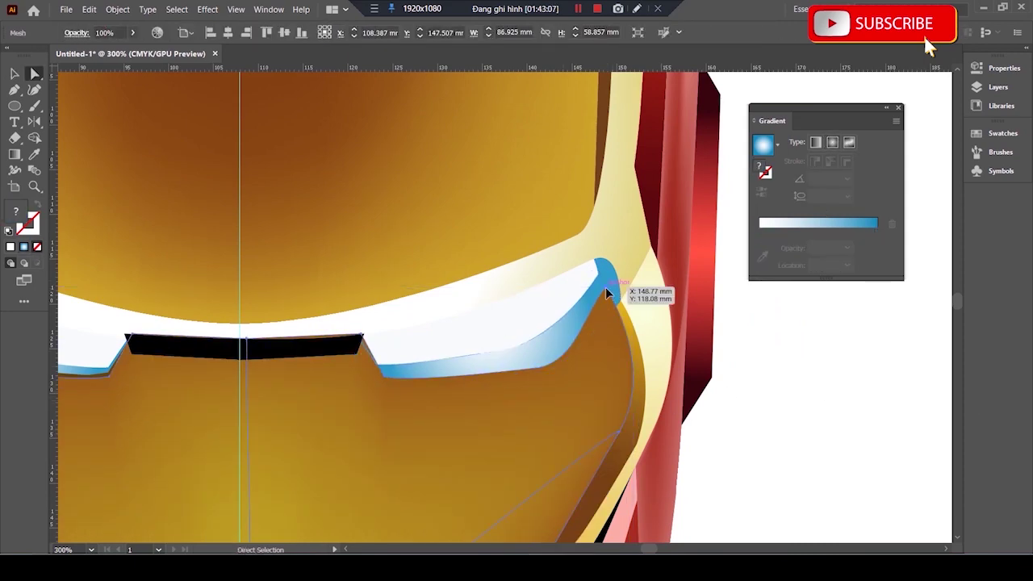
click(608, 294)
scroll(608, 295, up, 2)
scroll(864, 445, down, 2)
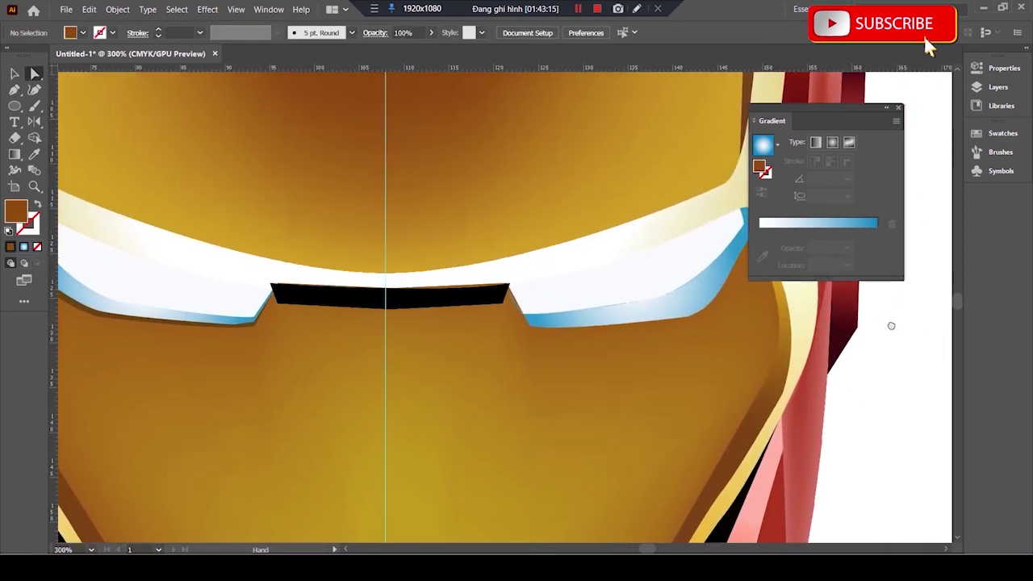
drag(888, 322, 866, 389)
click(613, 332)
scroll(618, 476, down, 2)
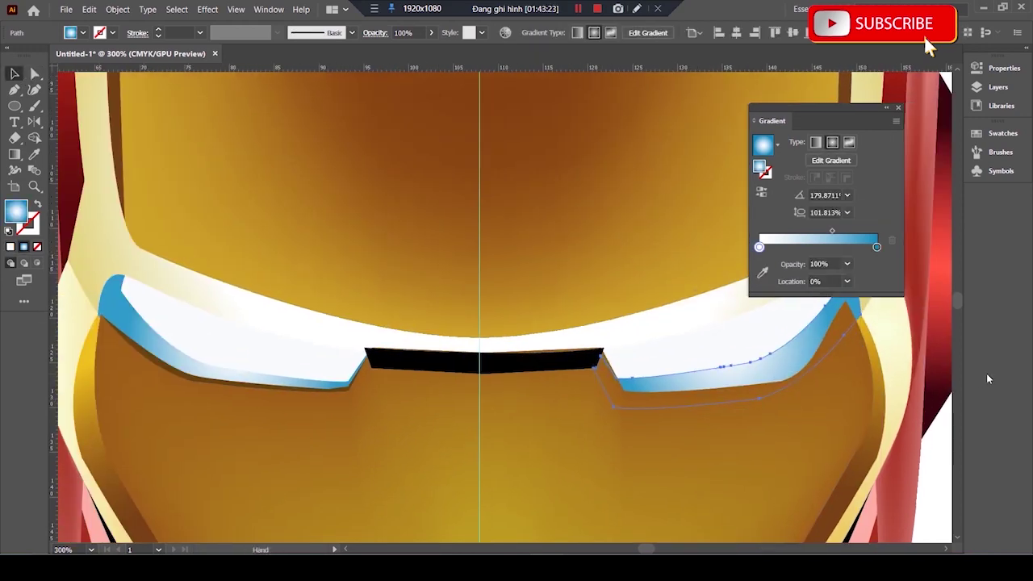
- Fill the lower faceplate mesh black in the Color Picker
scroll(618, 476, up, 2)
shift+click(619, 476)
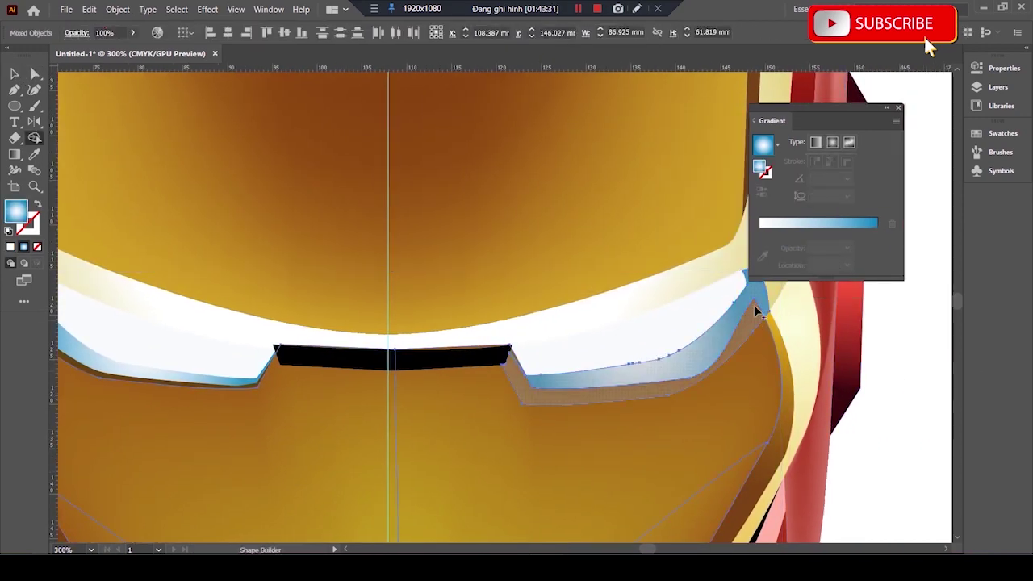
drag(982, 438, 777, 407)
key(v)
click(513, 331)
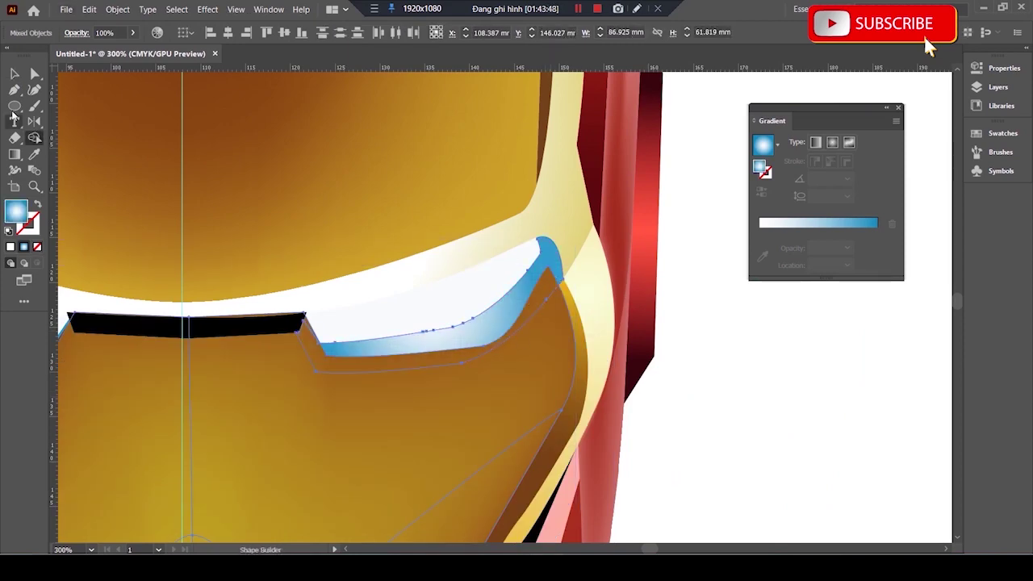
key(v)
key(ctrl+minus)
key(ctrl+minus)
click(530, 387)
click(117, 8)
click(196, 184)
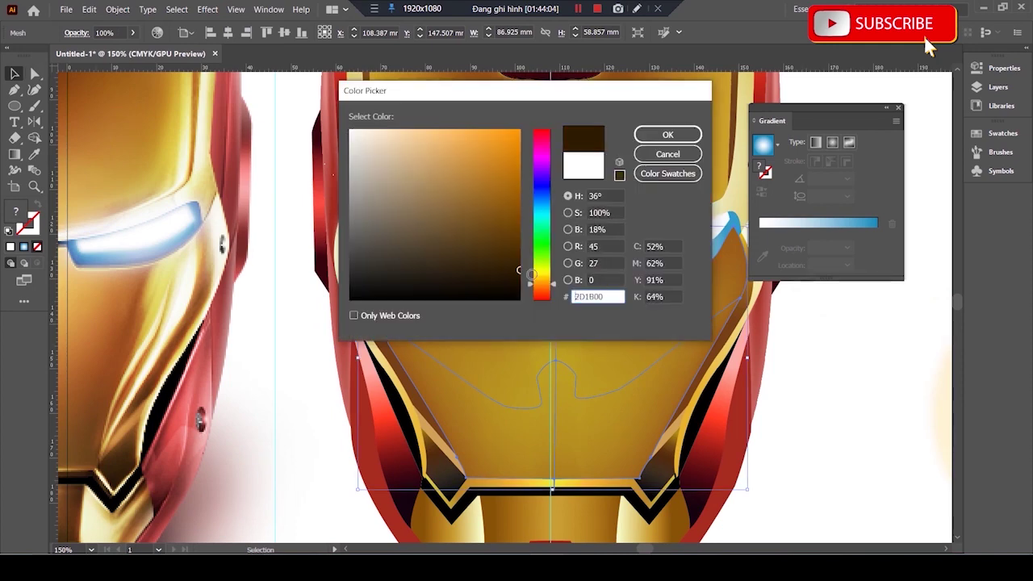
key(Return)
- Merge the eye piece with the black shape using Shape Builder
key(ctrl+plus)
key(shift+m)
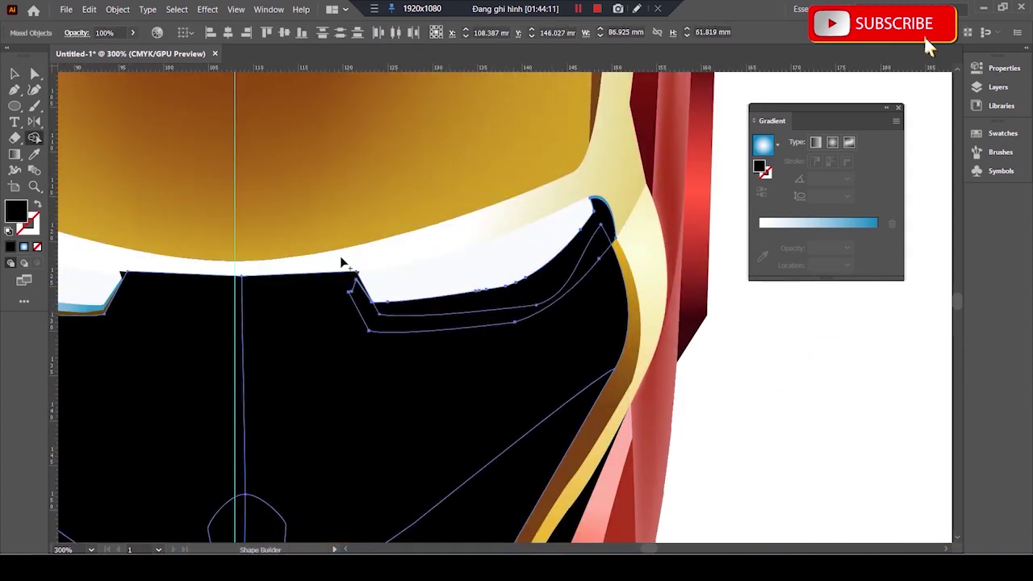
click(342, 262)
key(v)
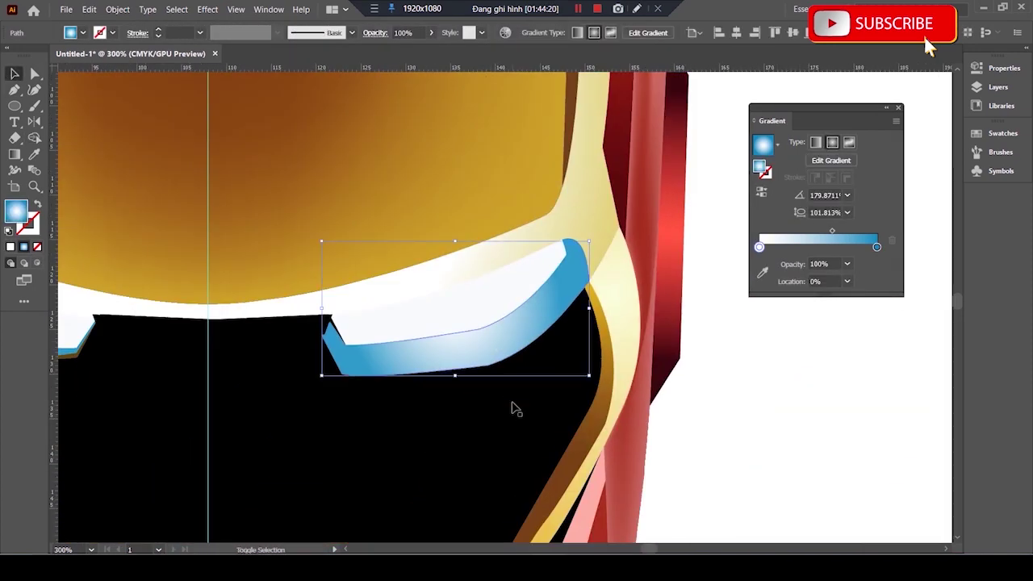
shift+click(517, 410)
key(shift+m)
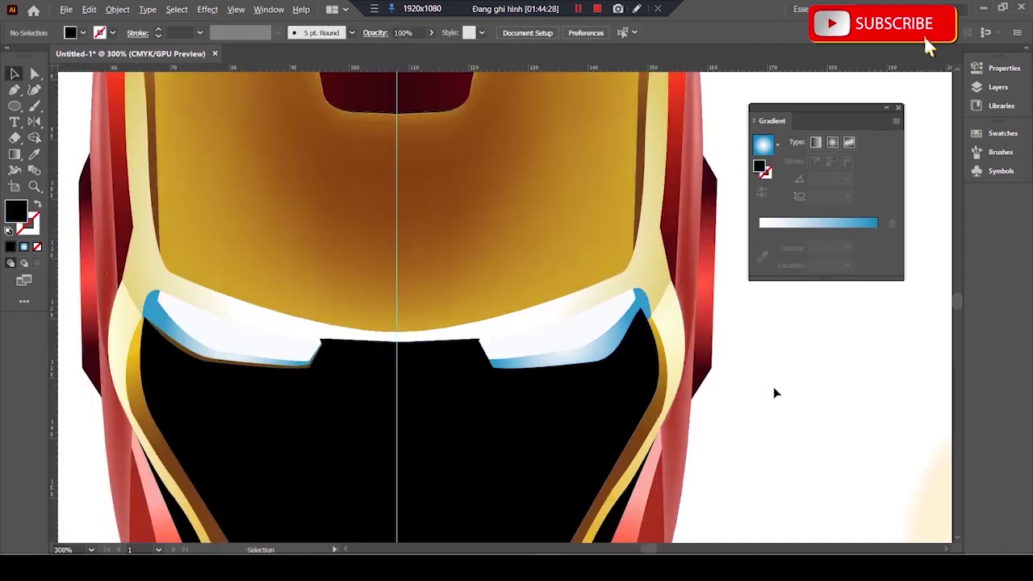
key(ctrl+0)
key(ctrl+plus)
key(ctrl+plus)
key(ctrl+minus)
- Try repositioning the black lower faceplate, undoing the misplaced move
click(496, 399)
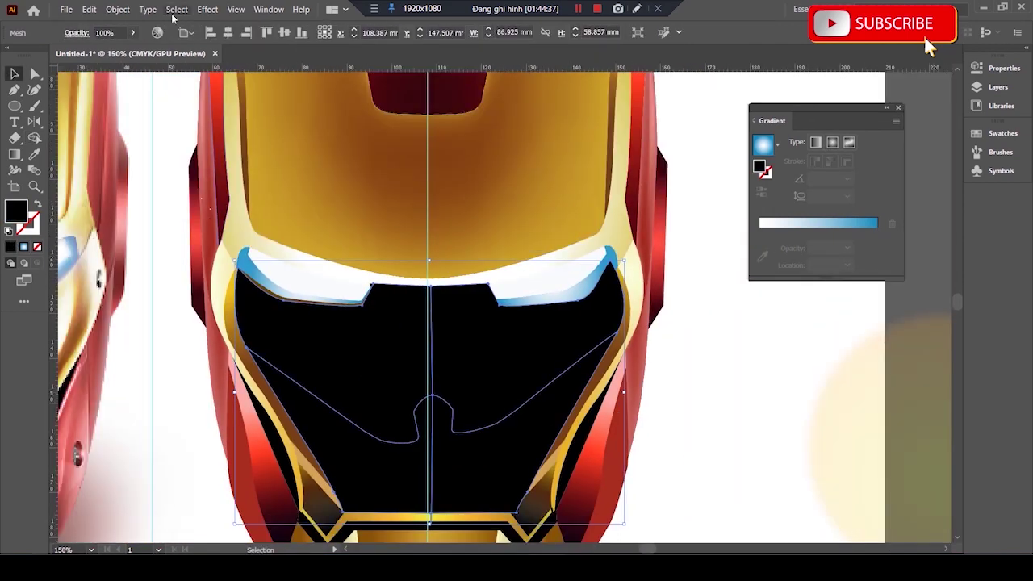
click(118, 9)
click(879, 316)
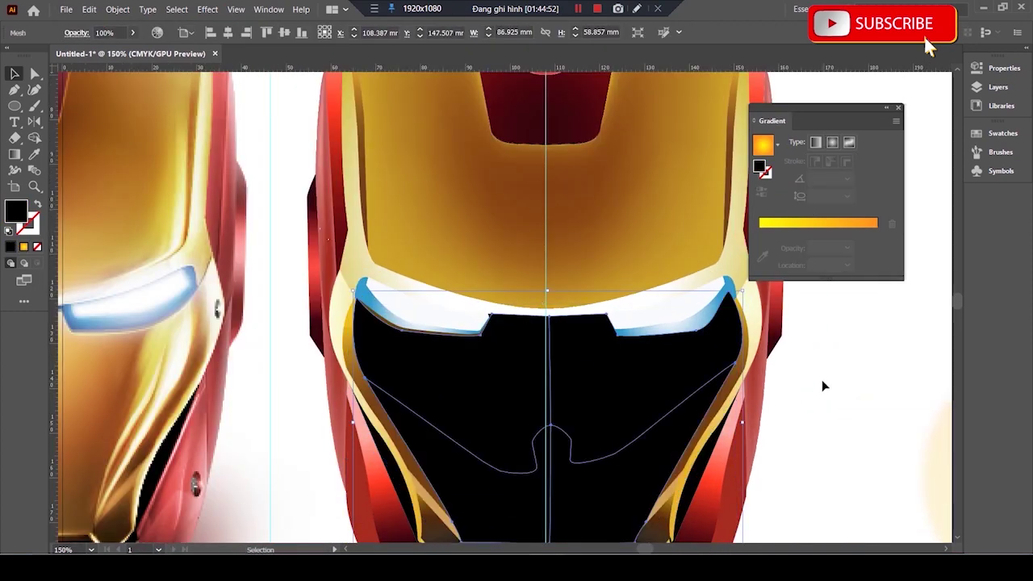
scroll(821, 379, up, 2)
key(a)
drag(362, 261, 825, 333)
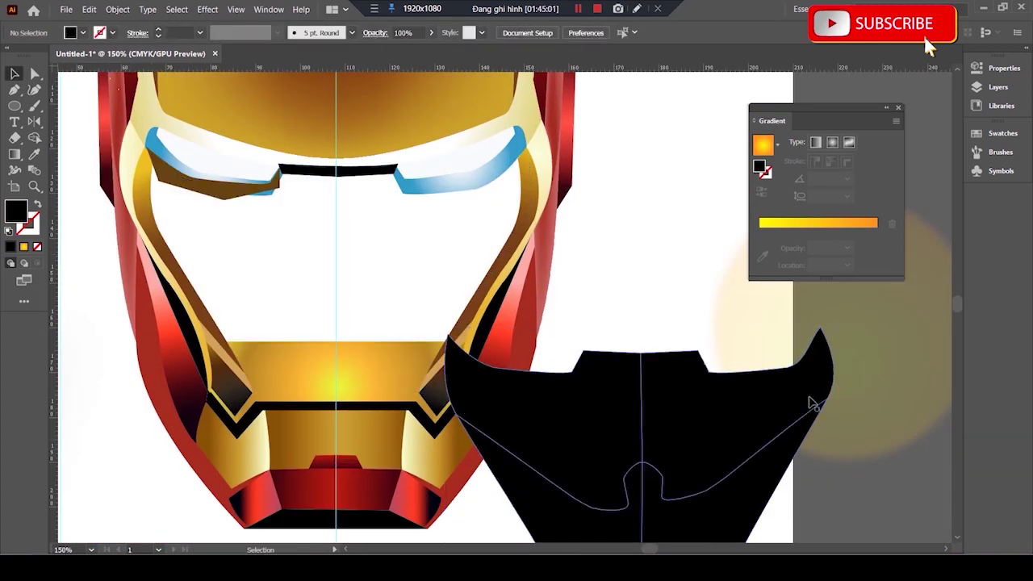
key(ctrl+z)
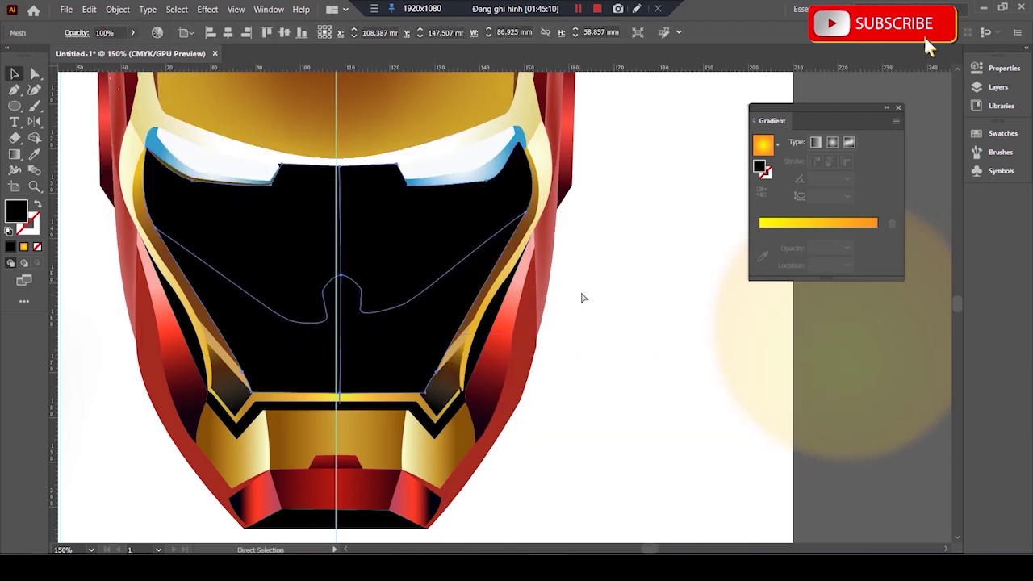
- Snap the black shape's top corner anchor to the left eye's edge
scroll(622, 194, up, 2)
scroll(526, 263, up, 3)
drag(502, 231, 553, 282)
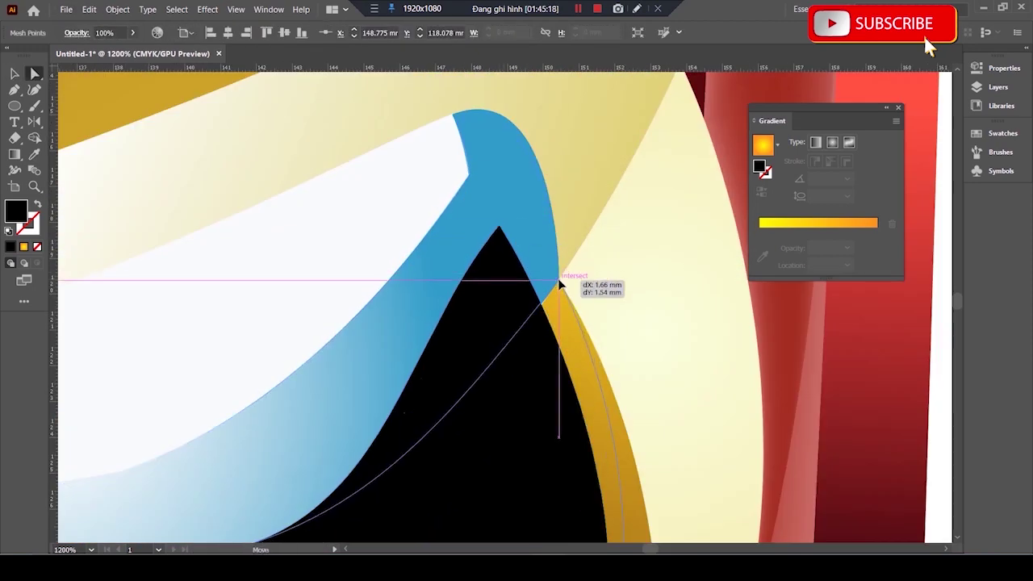
scroll(553, 281, down, 4)
scroll(759, 445, up, 1)
scroll(454, 431, up, 3)
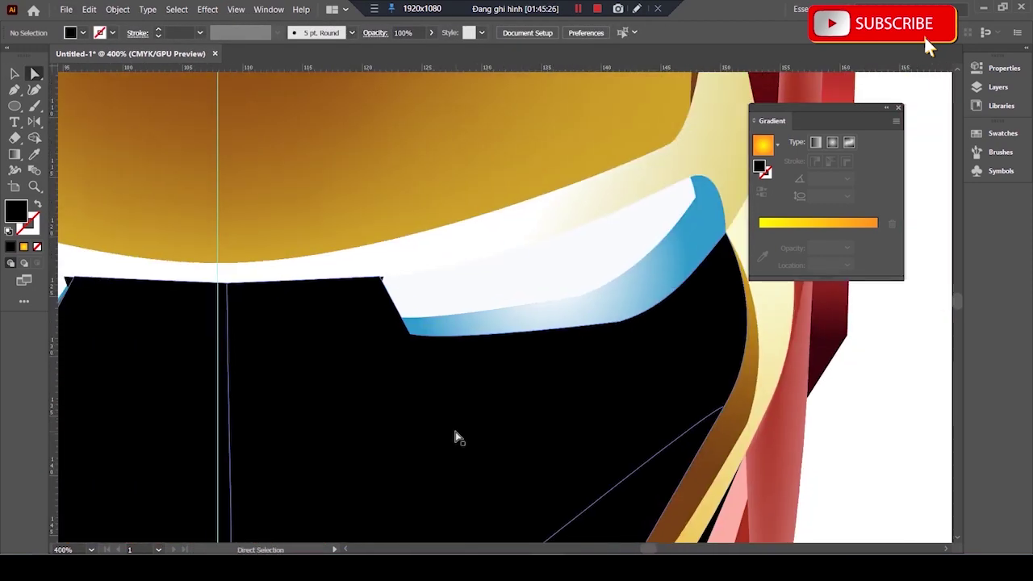
scroll(375, 261, down, 5)
- Reflect a copy of the black shape across to the right eye side
alt+click(465, 238)
click(188, 251)
scroll(669, 428, up, 2)
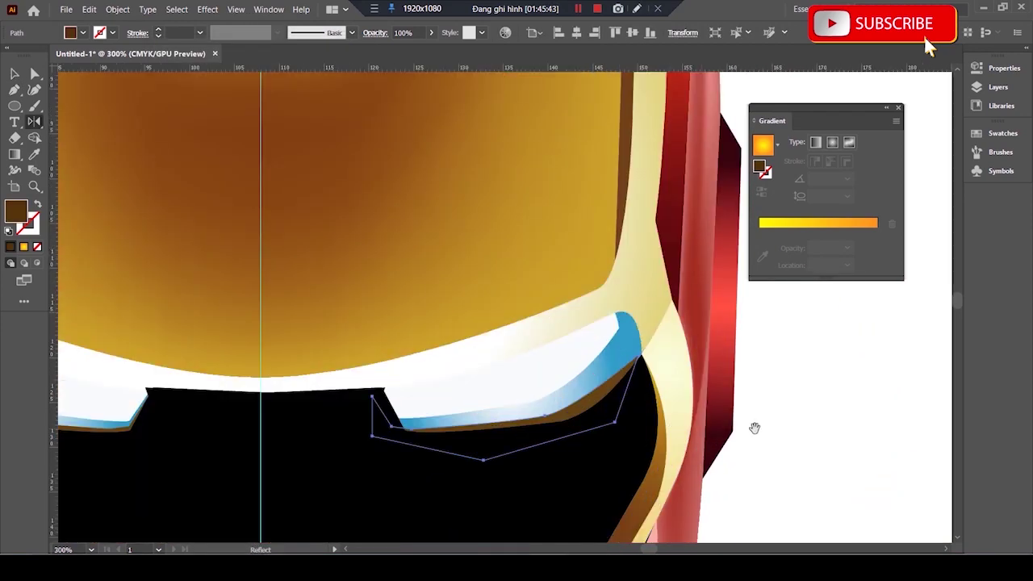
drag(756, 428, 931, 369)
key(a)
click(772, 357)
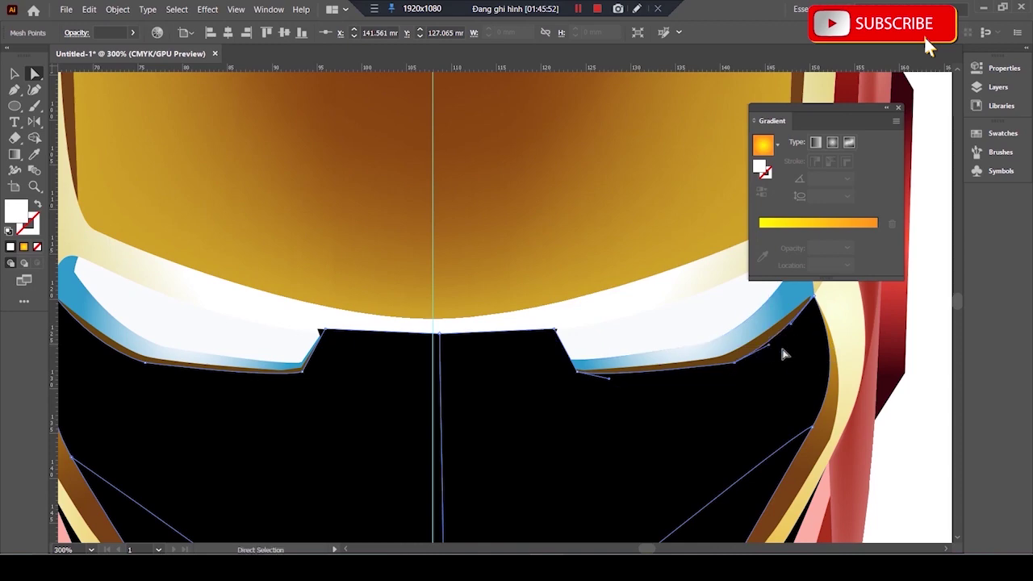
- Refill the black lower-face area with brown sampled from the reference image
key(ctrl+1)
key(v)
drag(761, 334, 832, 448)
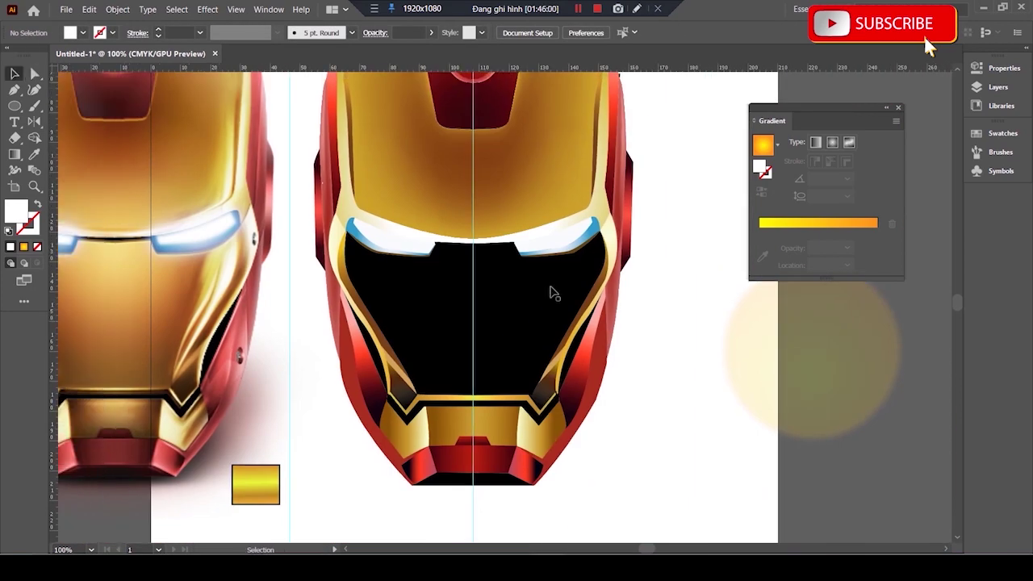
key(i)
click(195, 421)
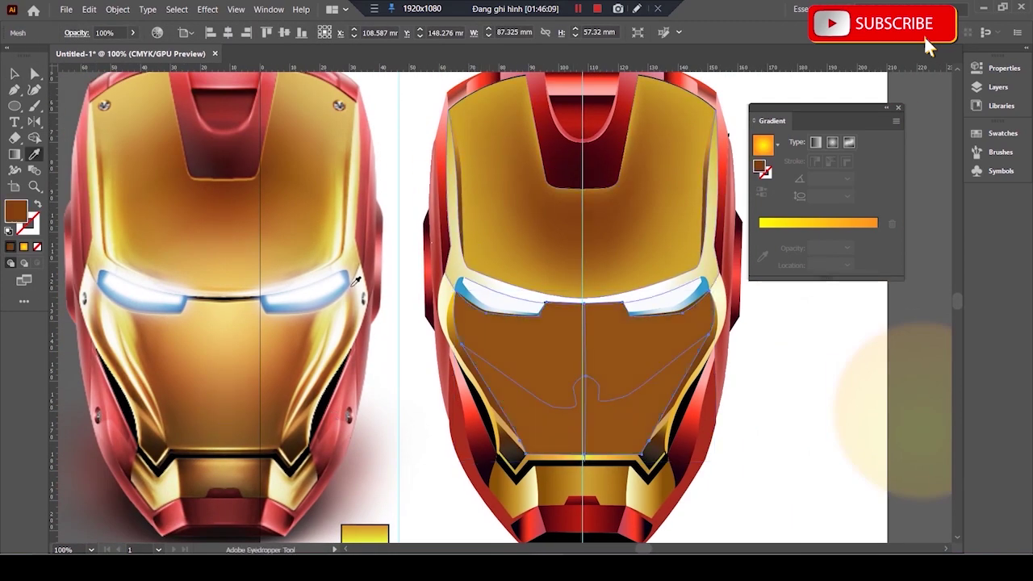
key(i)
click(226, 373)
click(233, 332)
click(795, 384)
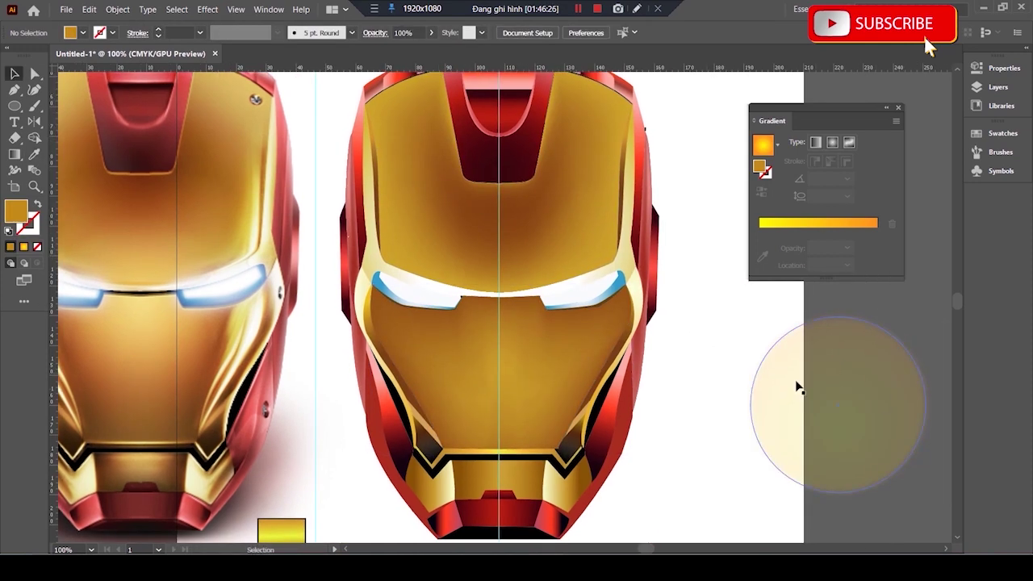
scroll(622, 393, up, 2)
key(a)
drag(557, 397, 569, 323)
click(885, 406)
scroll(787, 441, down, 1)
click(621, 368)
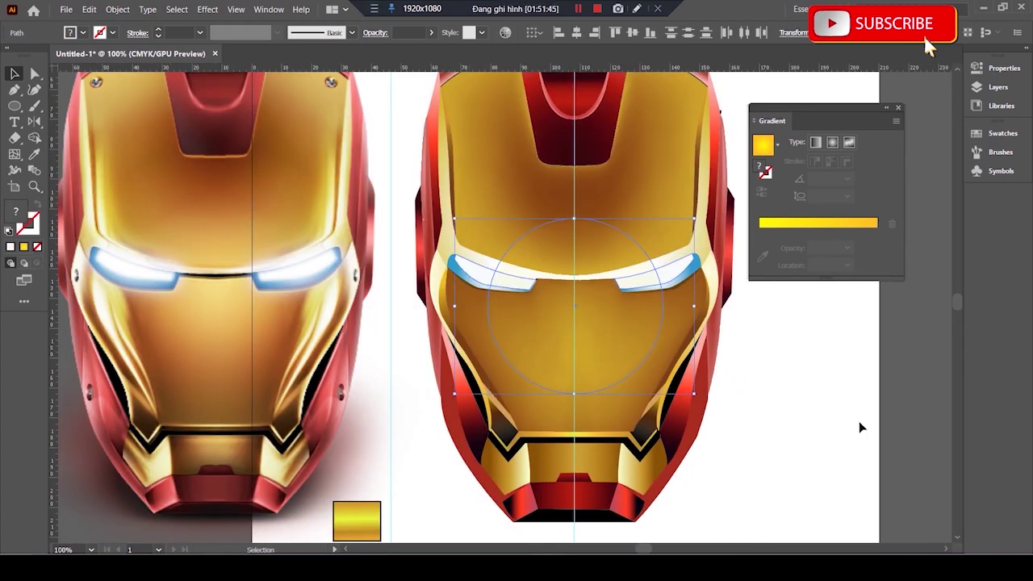
click(472, 269)
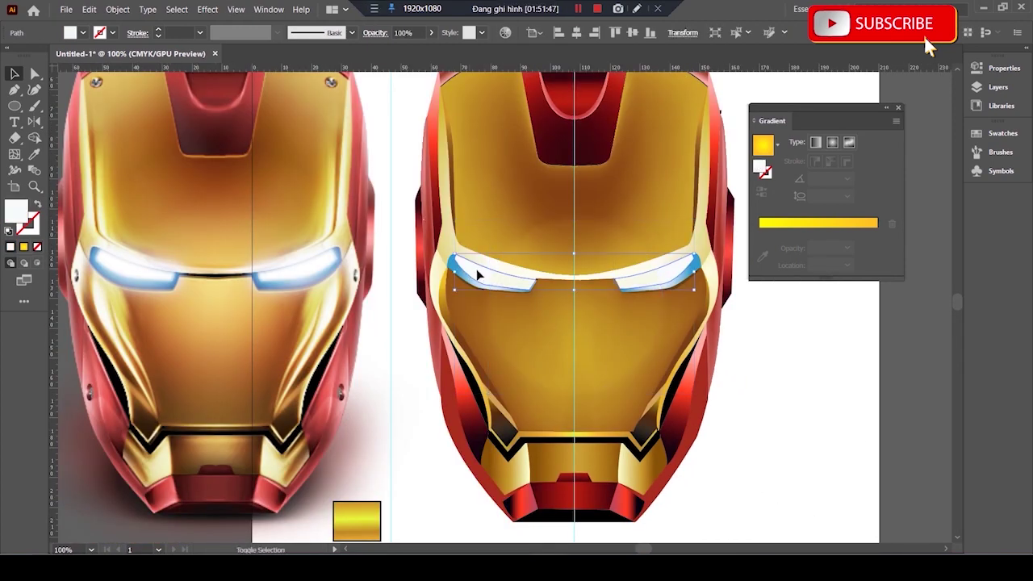
- Apply a pale blue Outer Glow in Normal blending mode to the eyes
click(207, 9)
click(388, 267)
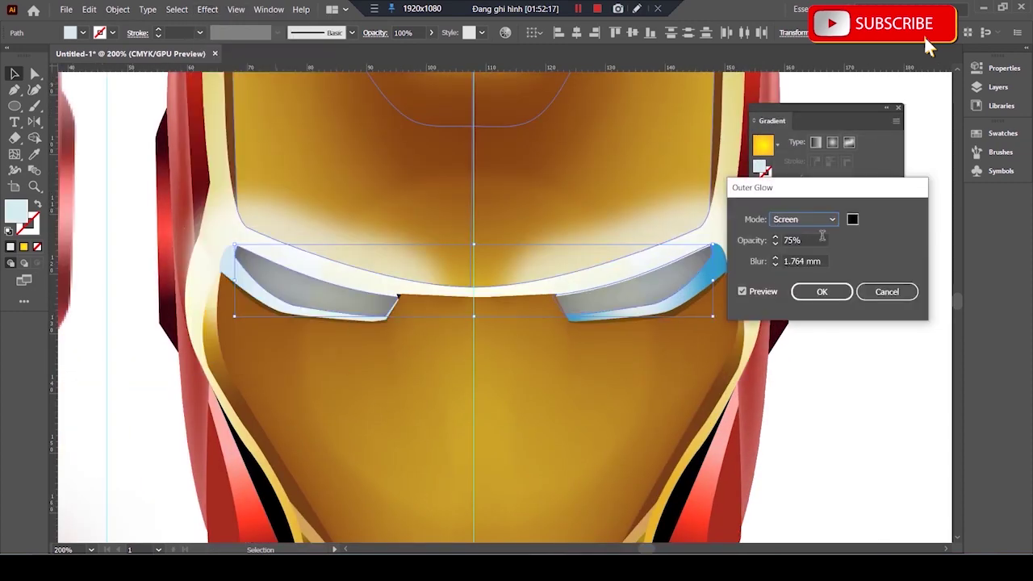
click(852, 218)
click(667, 135)
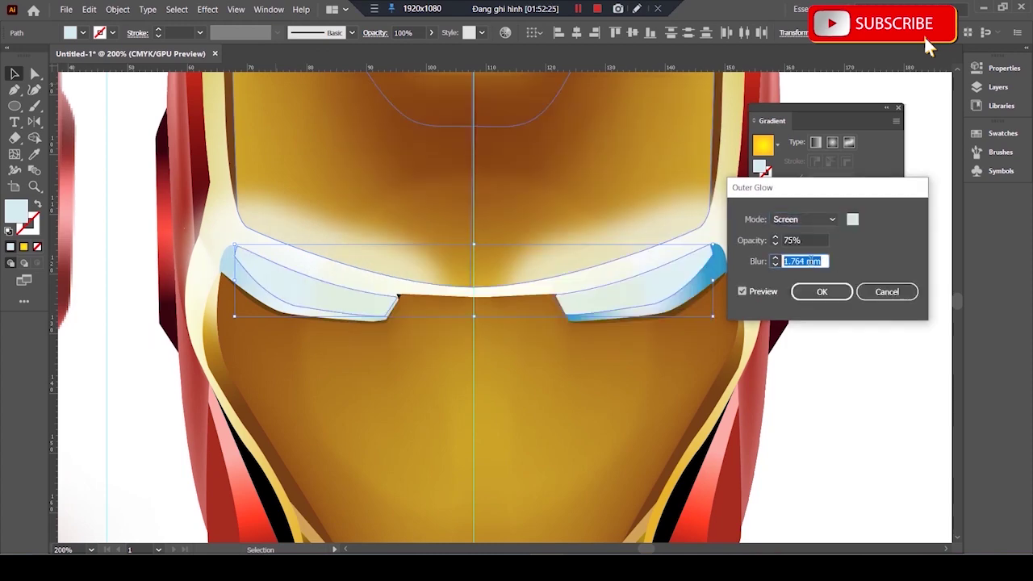
text(5)
click(820, 225)
click(780, 251)
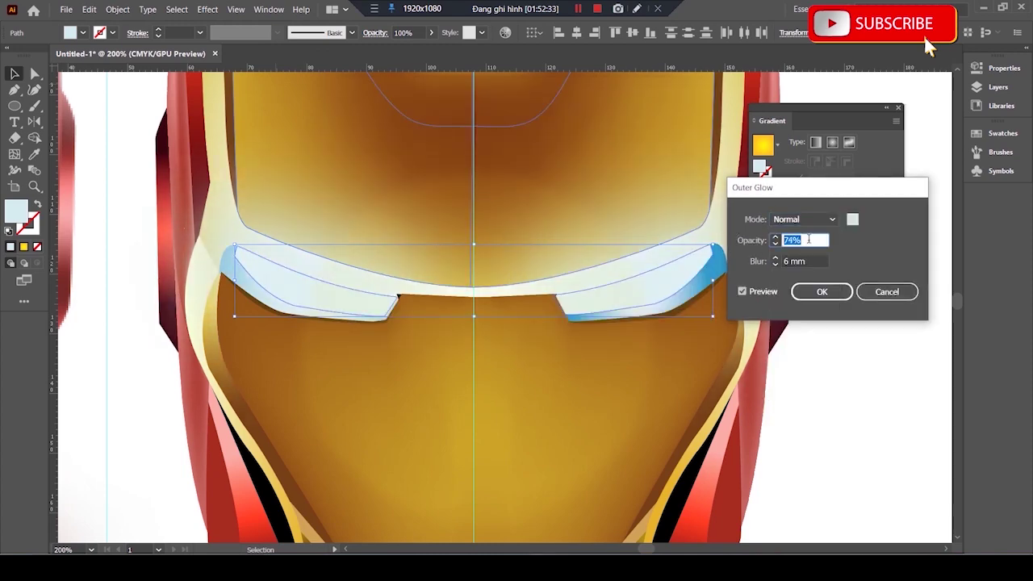
text(47)
click(821, 291)
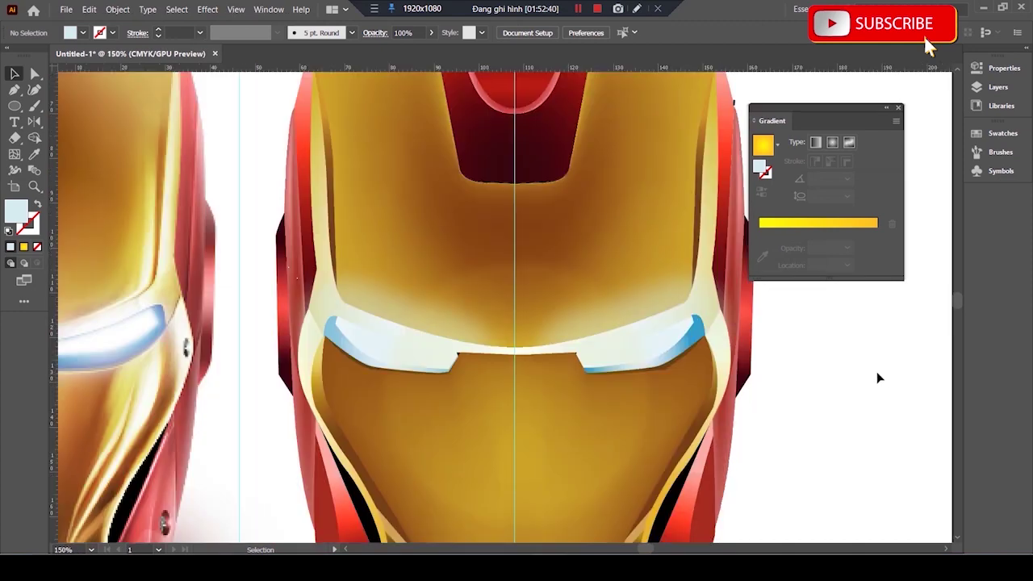
- Add a light blue Inner Glow with blur 18 spreading from the Center
click(207, 9)
click(387, 209)
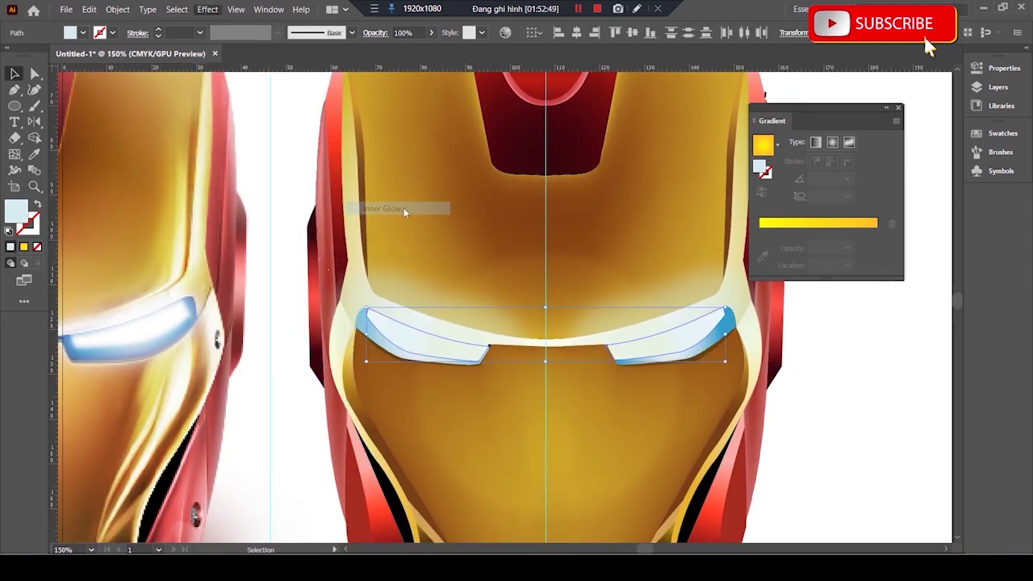
double_click(730, 174)
key(BackSpace)
text(18)
click(692, 192)
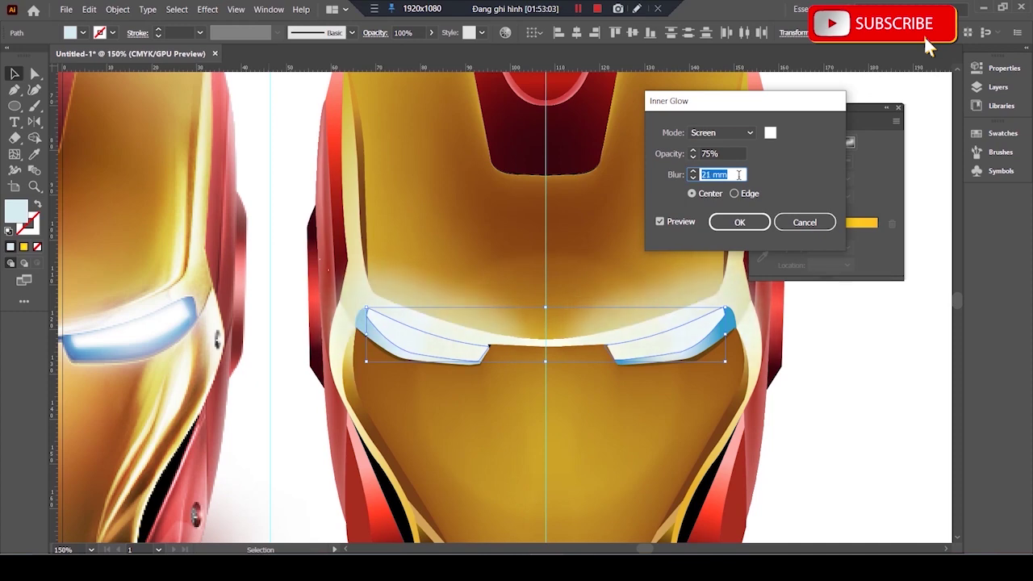
click(769, 132)
click(666, 134)
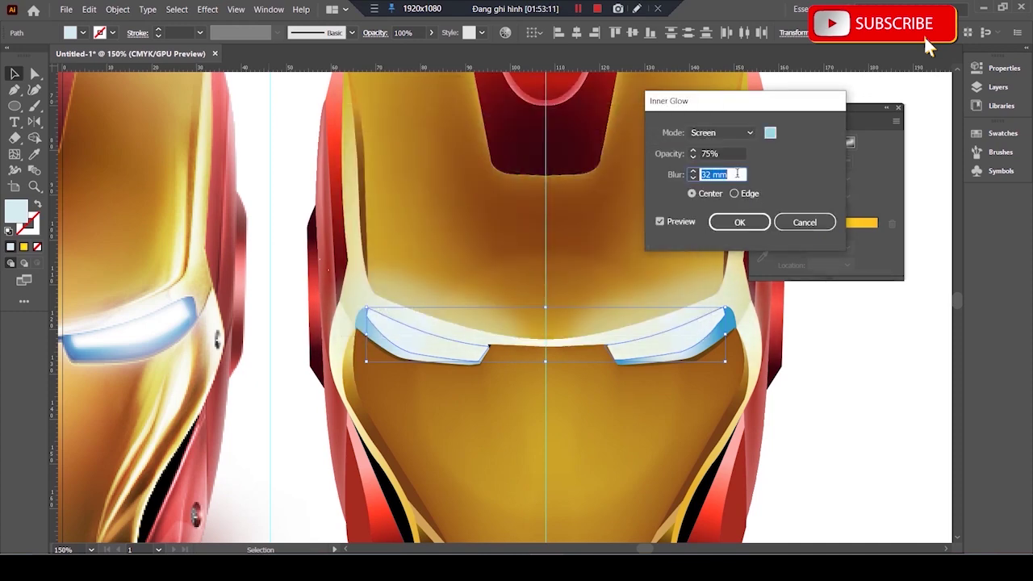
click(739, 222)
- Reselect both eye pieces, checking their paths in Outline view
scroll(814, 417, down, 2)
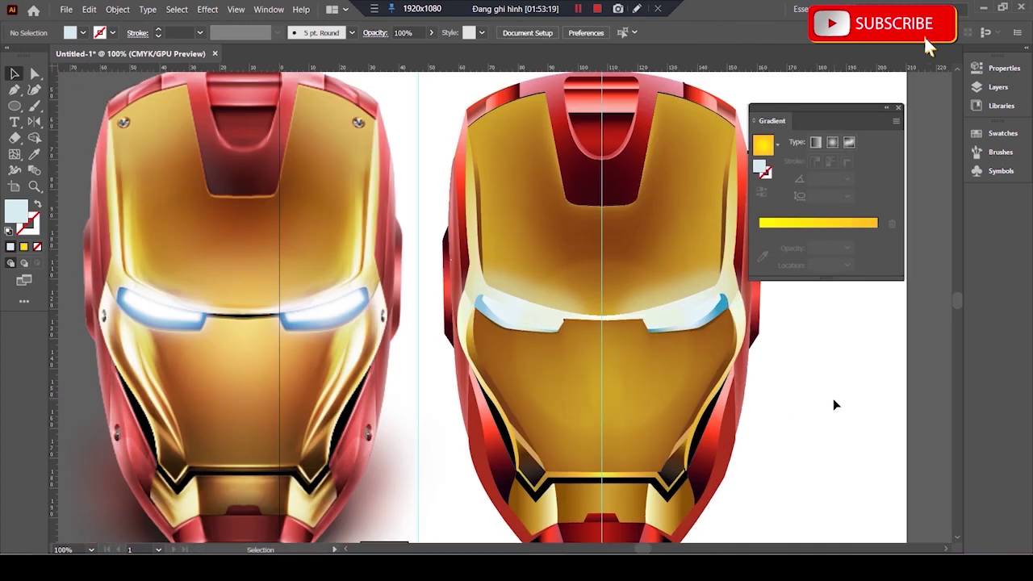
scroll(869, 370, up, 2)
click(565, 234)
click(166, 201)
key(ctrl+y)
key(a)
click(158, 180)
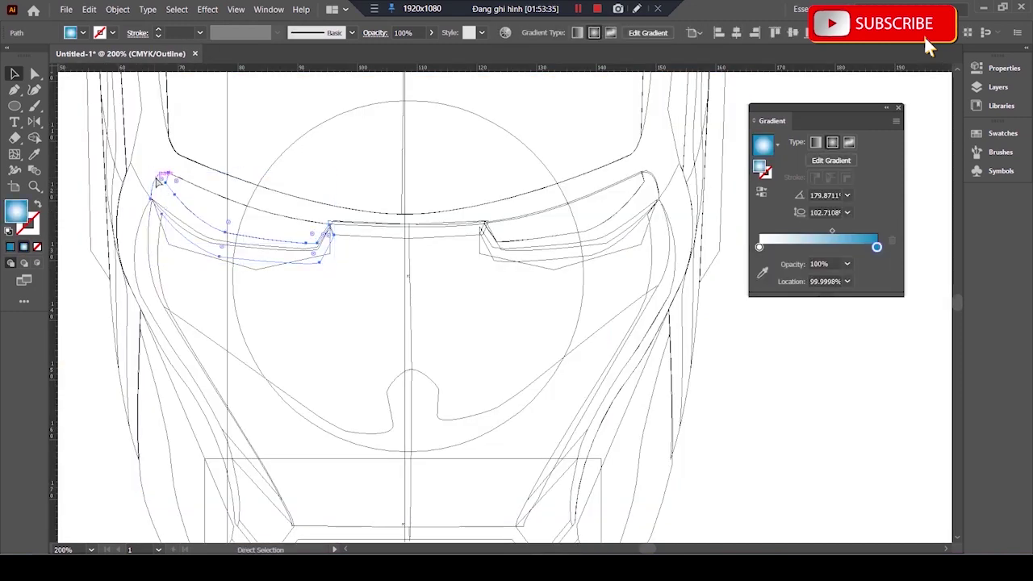
key(ctrl+y)
key(v)
shift+click(649, 182)
- Add a saturated blue Outer Glow in Screen mode to both eyes
click(207, 9)
click(392, 224)
click(852, 219)
click(668, 132)
click(821, 215)
click(804, 257)
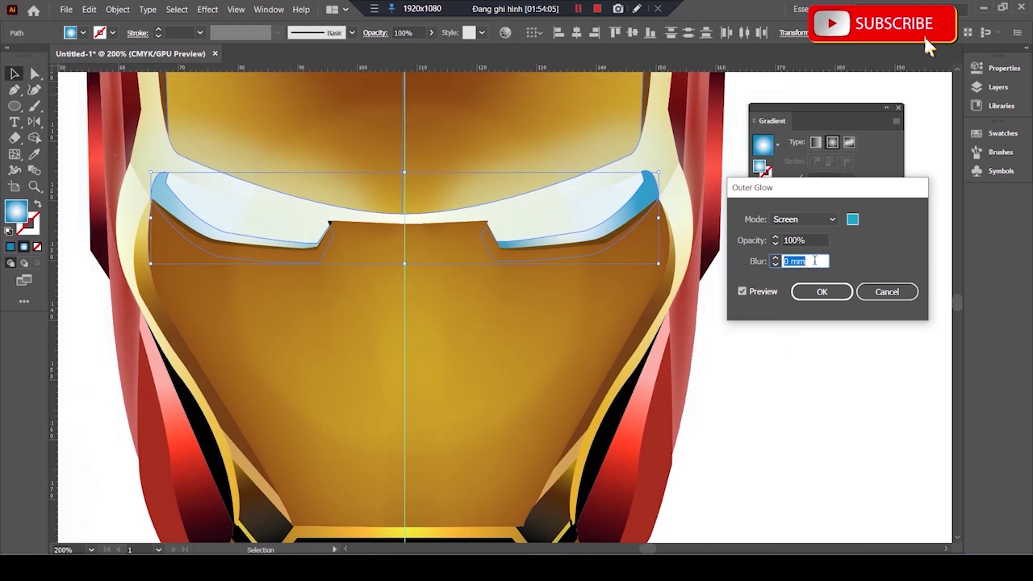
click(821, 292)
key(ctrl+0)
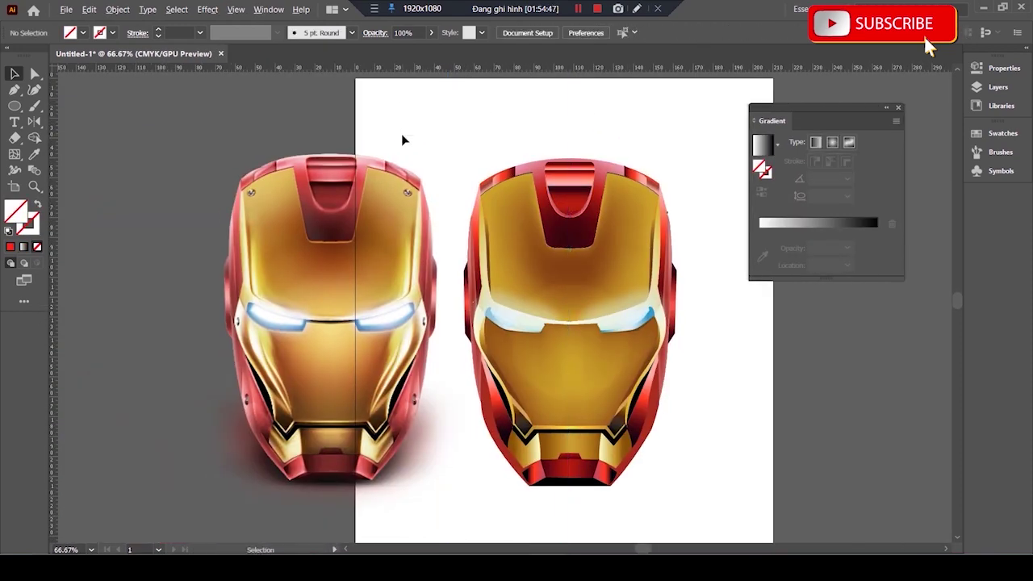
- Draw a circle above the helmets with default white fill and black stroke
scroll(448, 147, up, 2)
drag(477, 137, 477, 137)
key(d)
key(v)
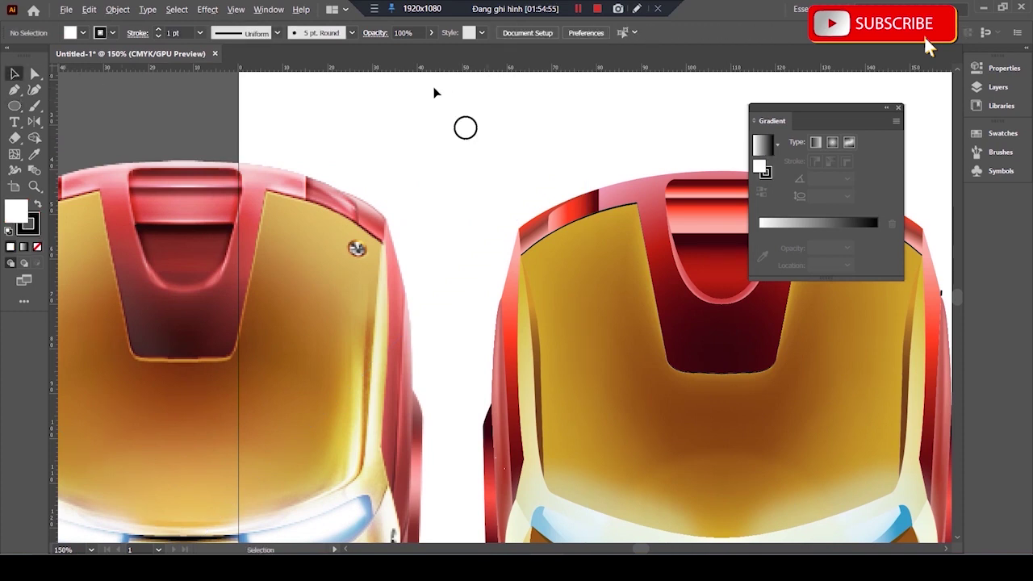
scroll(442, 92, up, 2)
drag(525, 146, 526, 141)
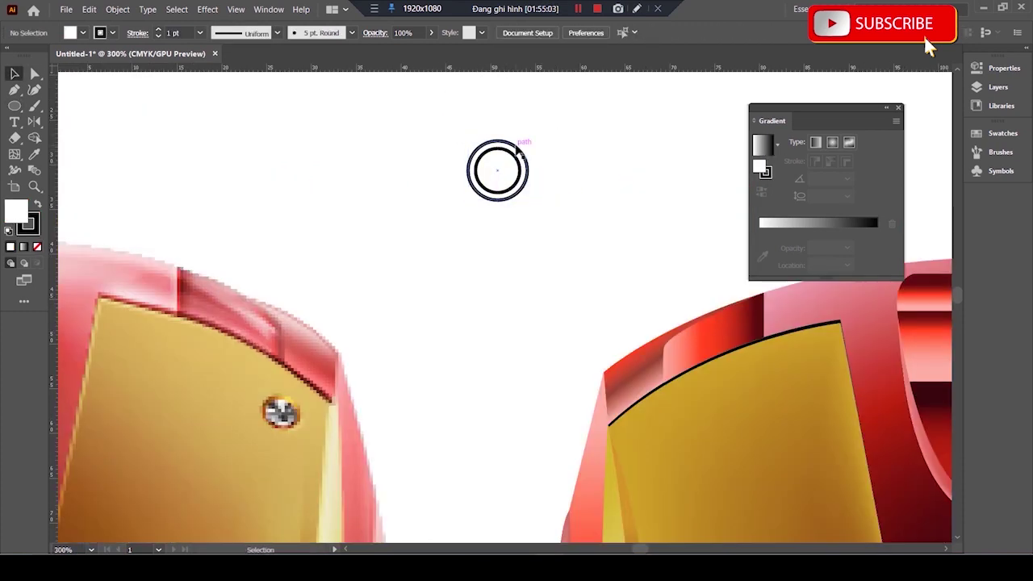
click(528, 178)
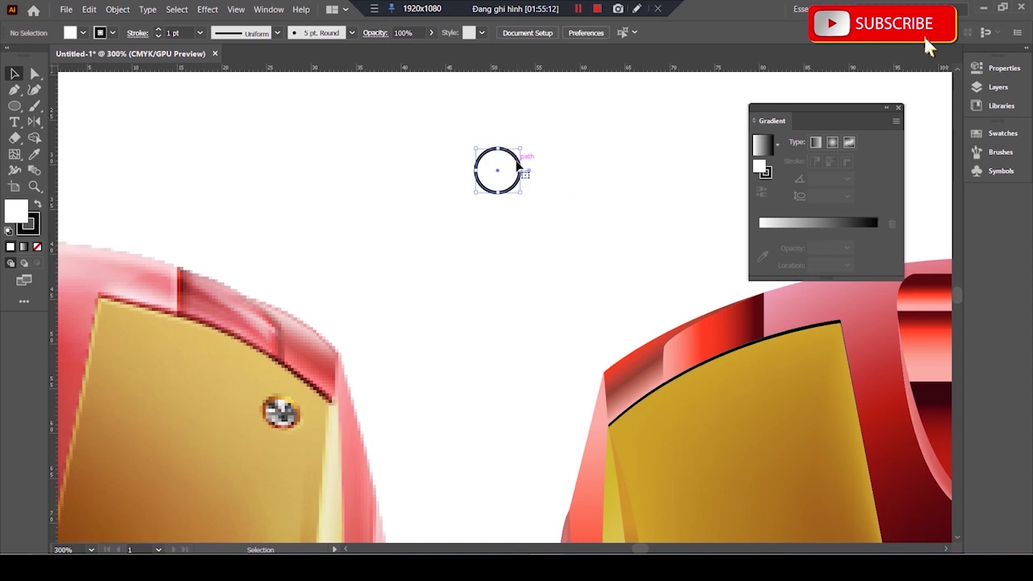
drag(600, 154, 580, 146)
- Give the circle a 2 pt orange-to-yellow gradient stroke
click(498, 150)
click(199, 32)
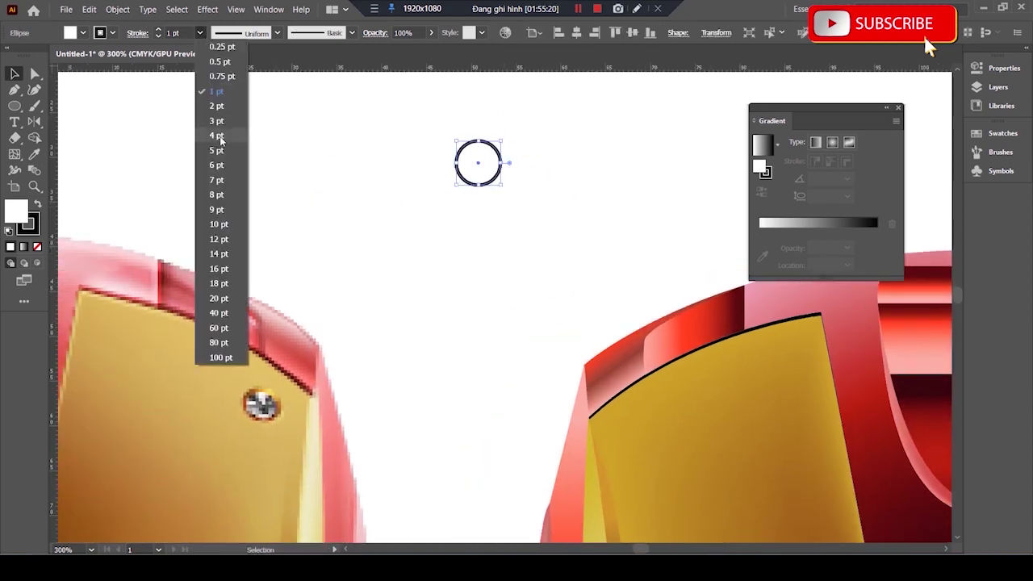
click(212, 96)
click(767, 235)
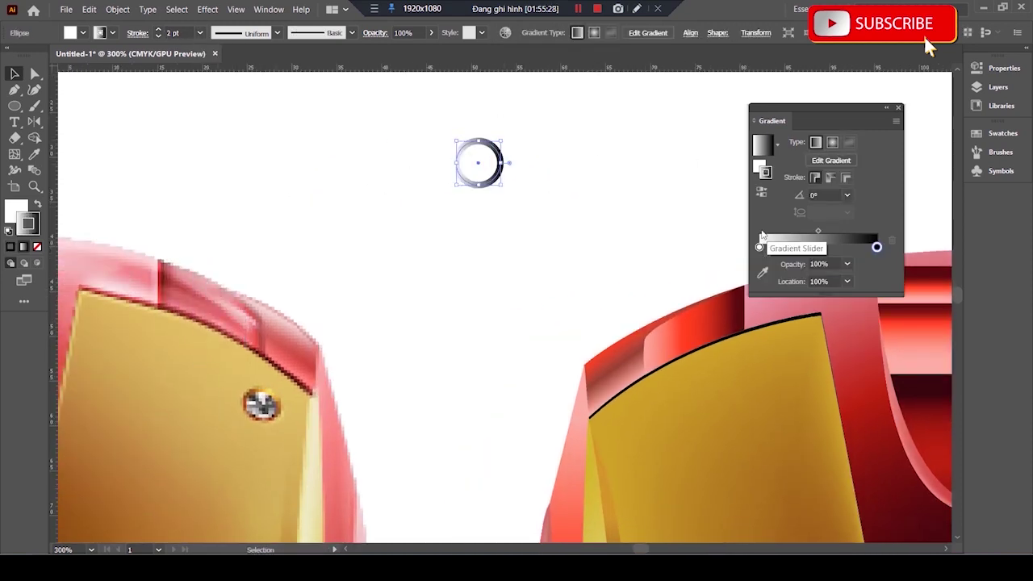
double_click(758, 247)
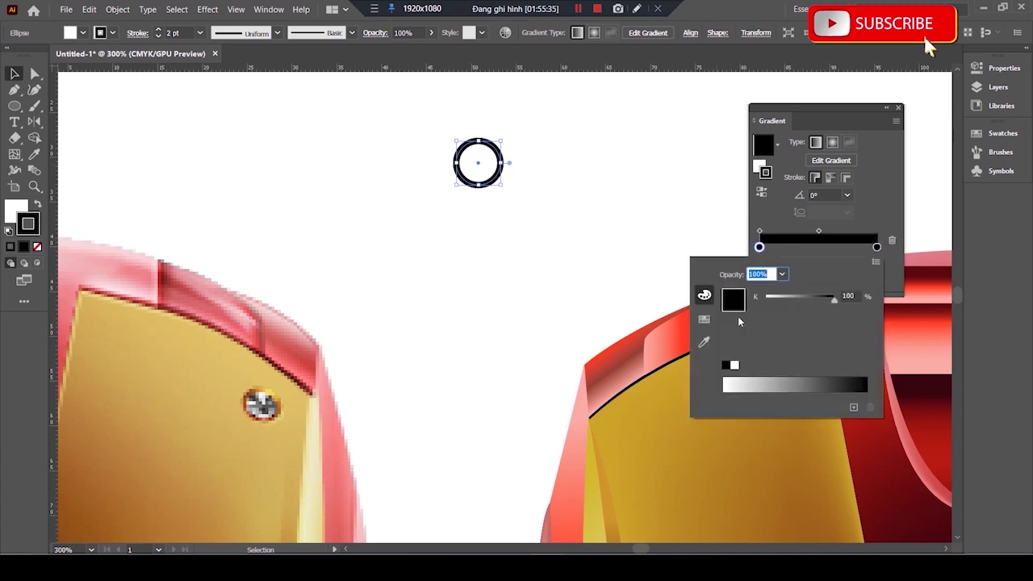
click(703, 318)
click(834, 291)
double_click(876, 247)
click(844, 291)
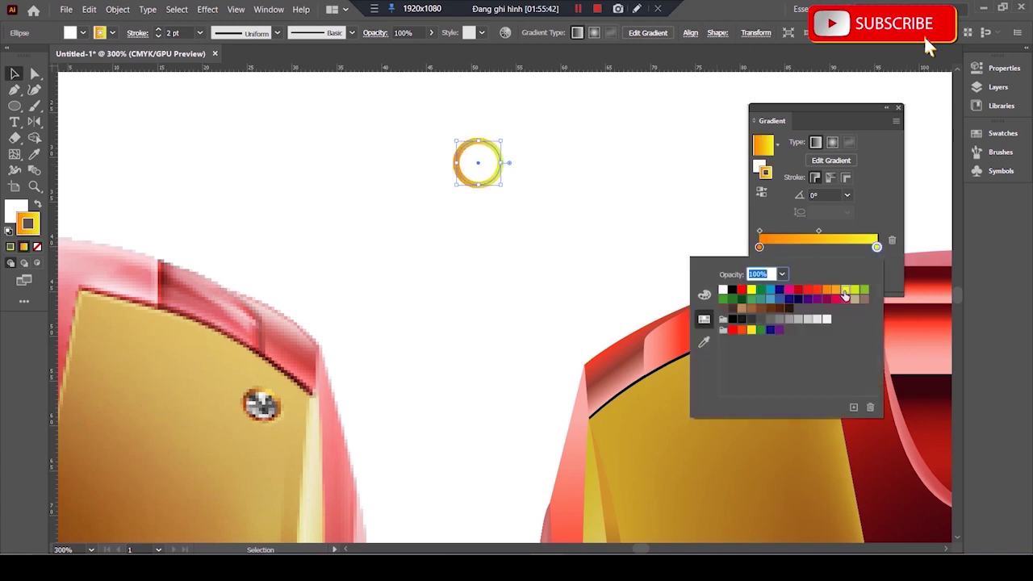
click(719, 212)
drag(759, 247, 794, 249)
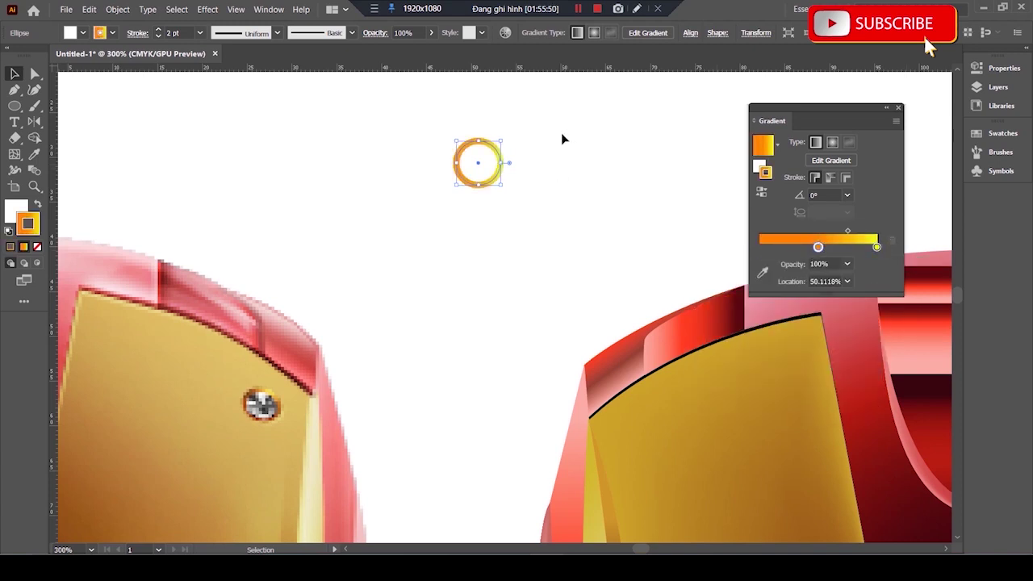
- Swap fill and stroke, angle the gradient diagonally, and fill the circle grey
key(g)
key(shift+x)
drag(524, 100, 448, 202)
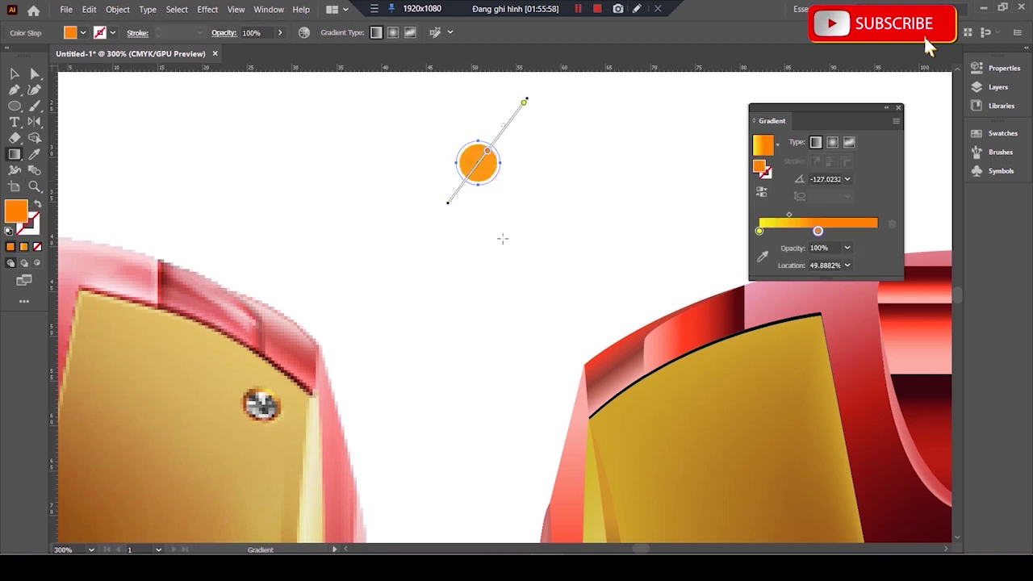
key(v)
click(485, 159)
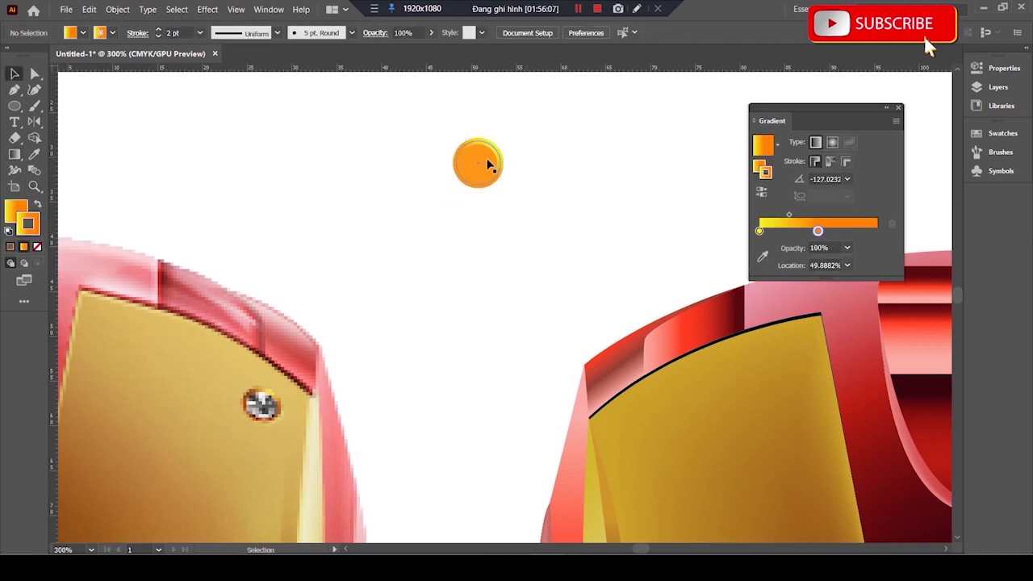
click(82, 32)
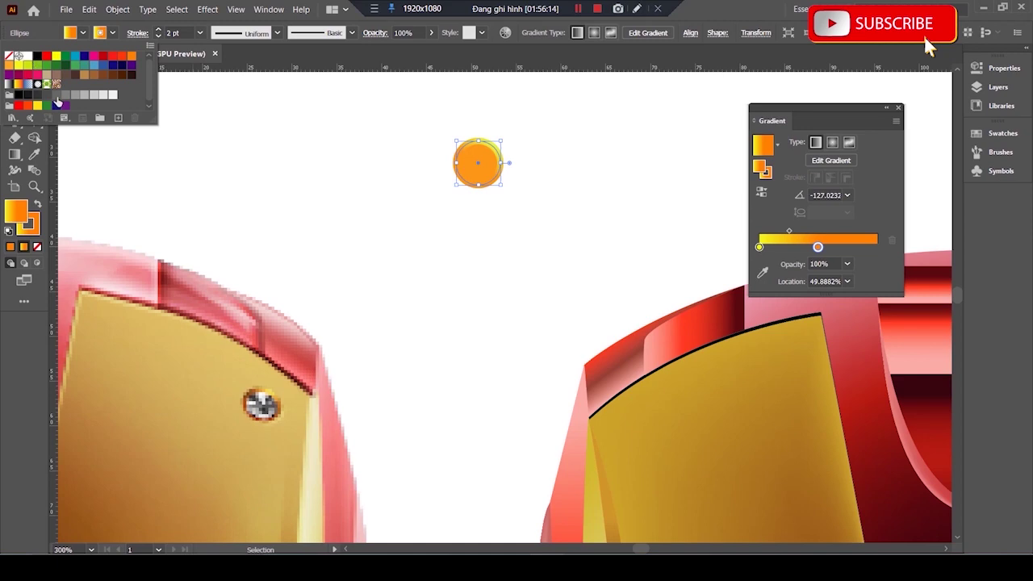
click(48, 109)
click(520, 106)
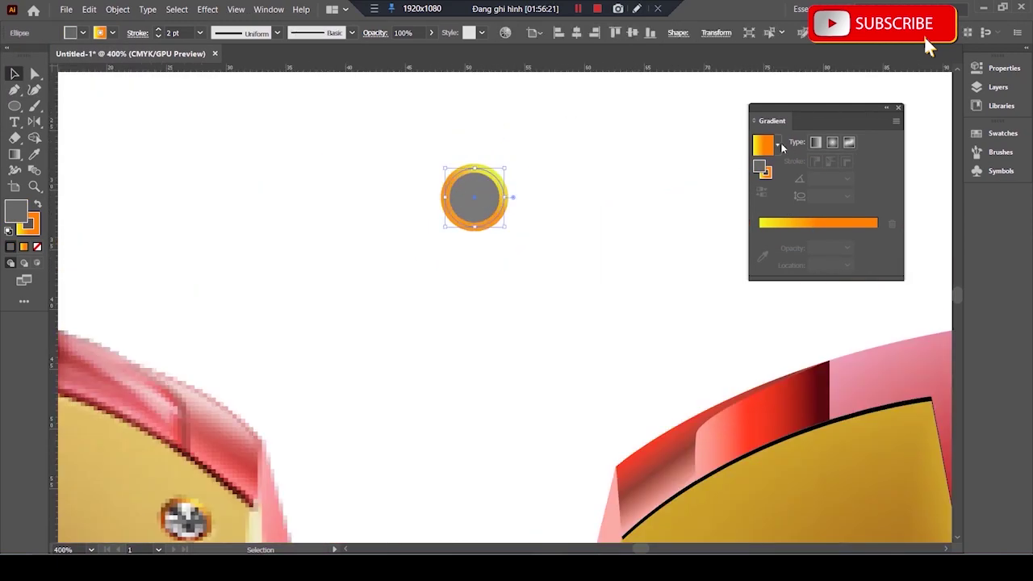
- Run a dark diagonal gradient across the bolt disc
click(762, 145)
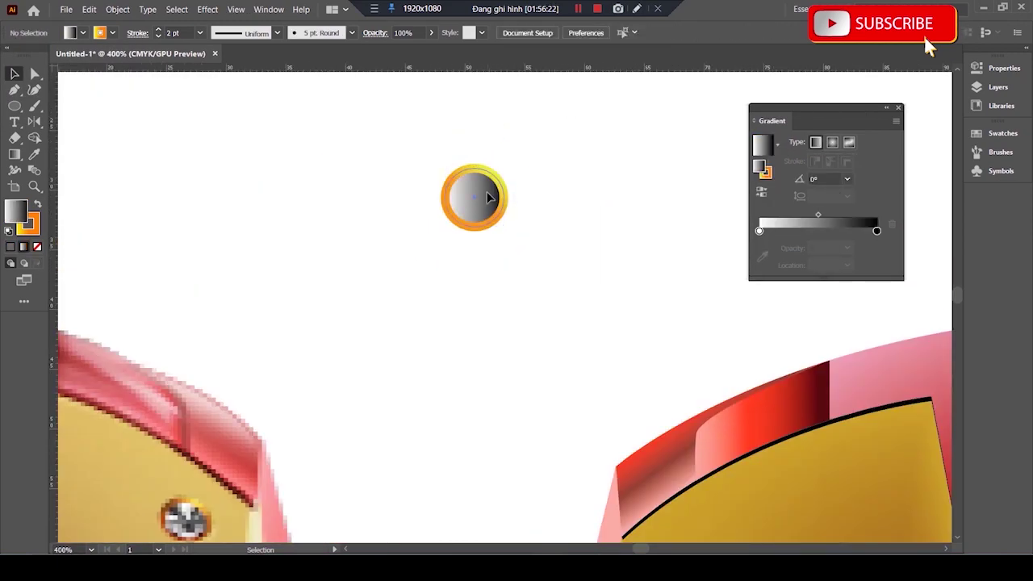
key(g)
drag(455, 213, 529, 129)
key(v)
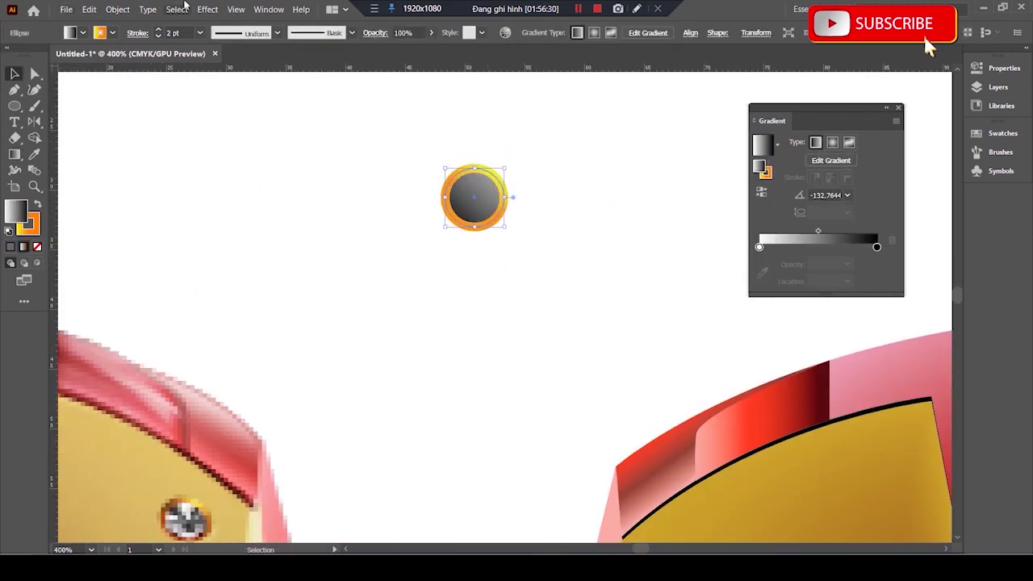
- Create a -2 mm offset inset circle and fill it light grey
click(116, 9)
click(317, 330)
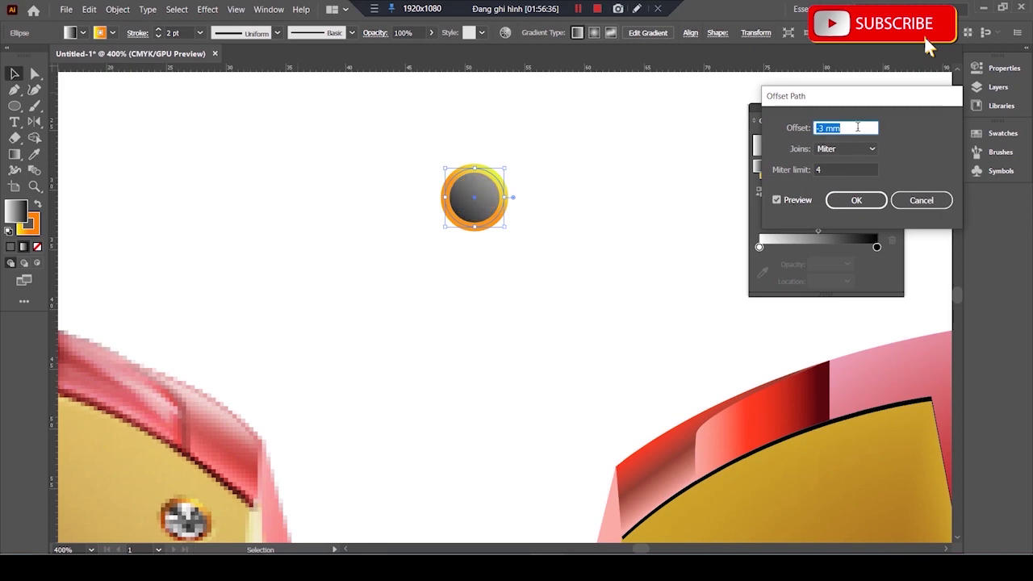
click(853, 199)
click(81, 33)
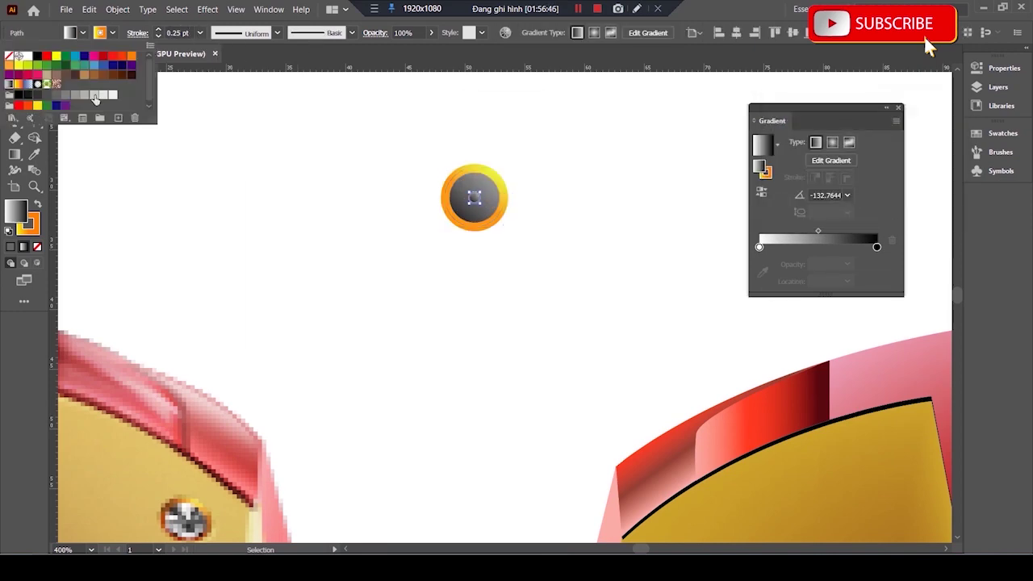
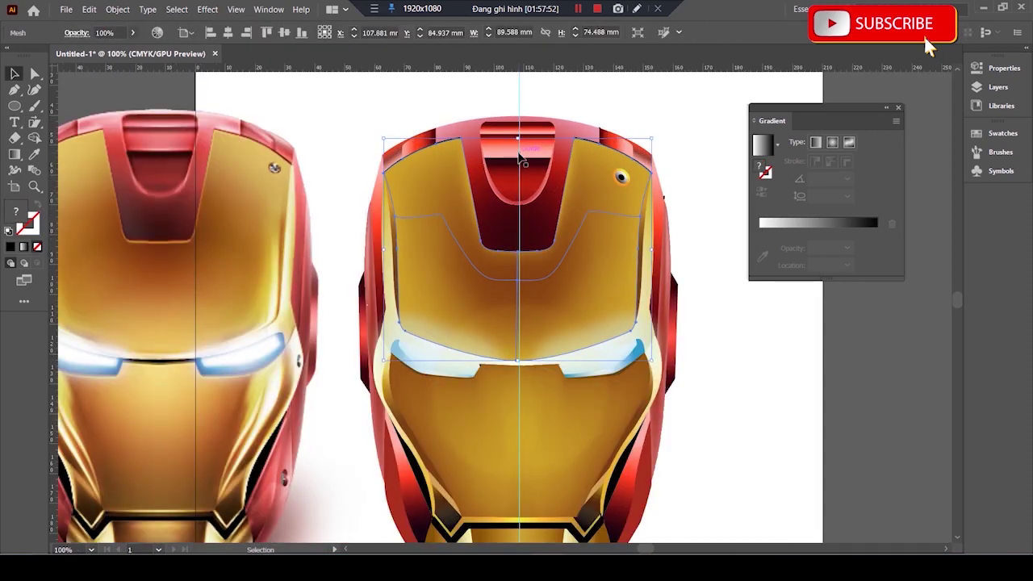
- Copy the faceplate rivet down onto the lower right cheek
click(621, 179)
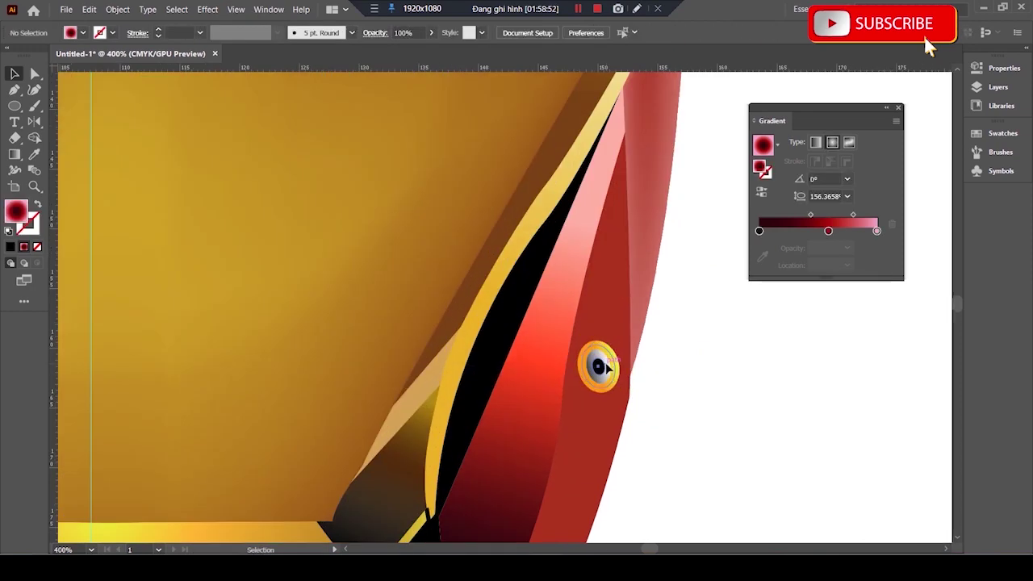
click(605, 368)
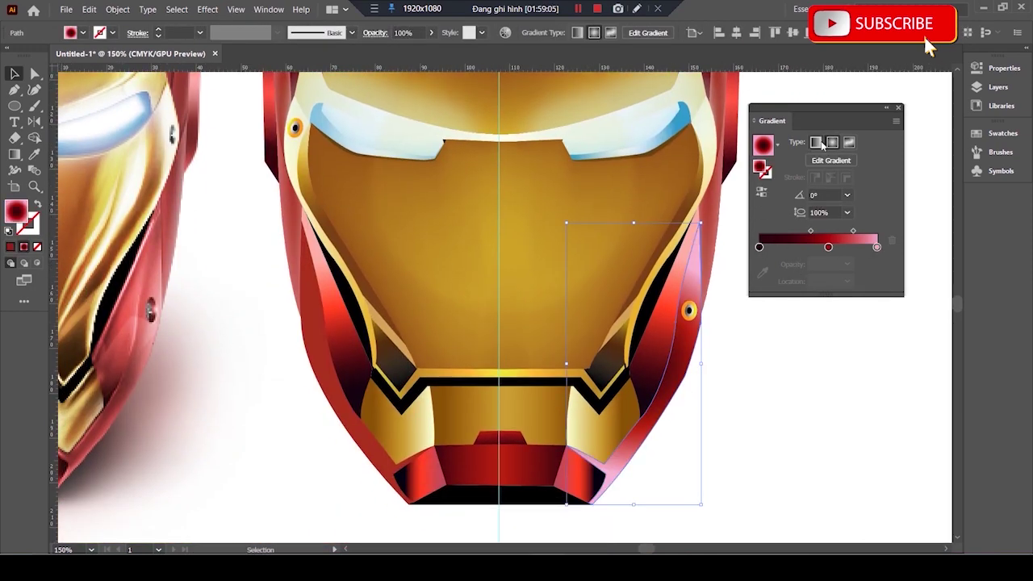
- Shade the right cheek with a horizontal linear red gradient darkened toward maroon
click(815, 142)
double_click(877, 248)
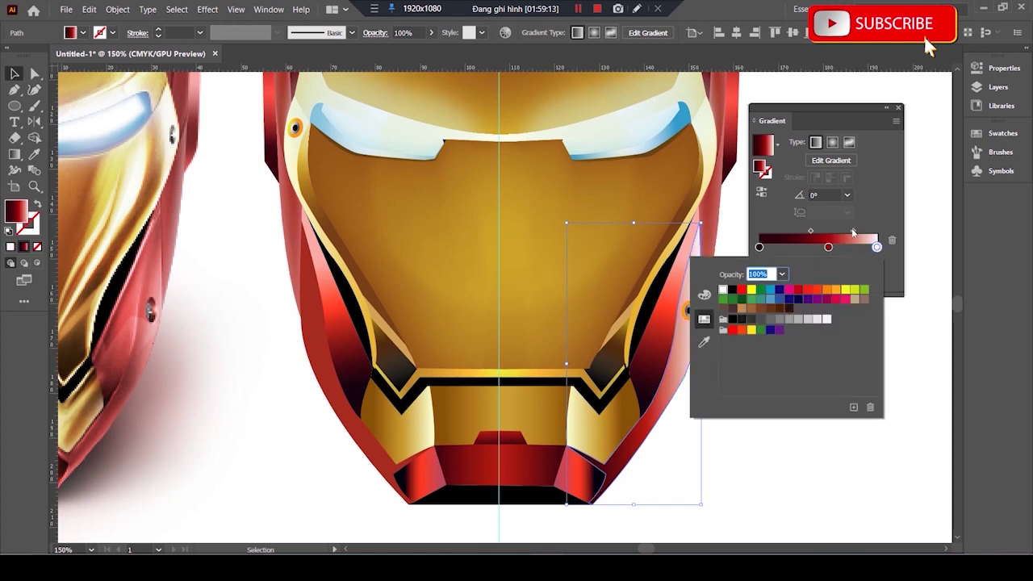
key(Escape)
key(g)
drag(707, 238, 669, 373)
drag(712, 272, 595, 501)
drag(519, 433, 715, 288)
drag(522, 311, 704, 316)
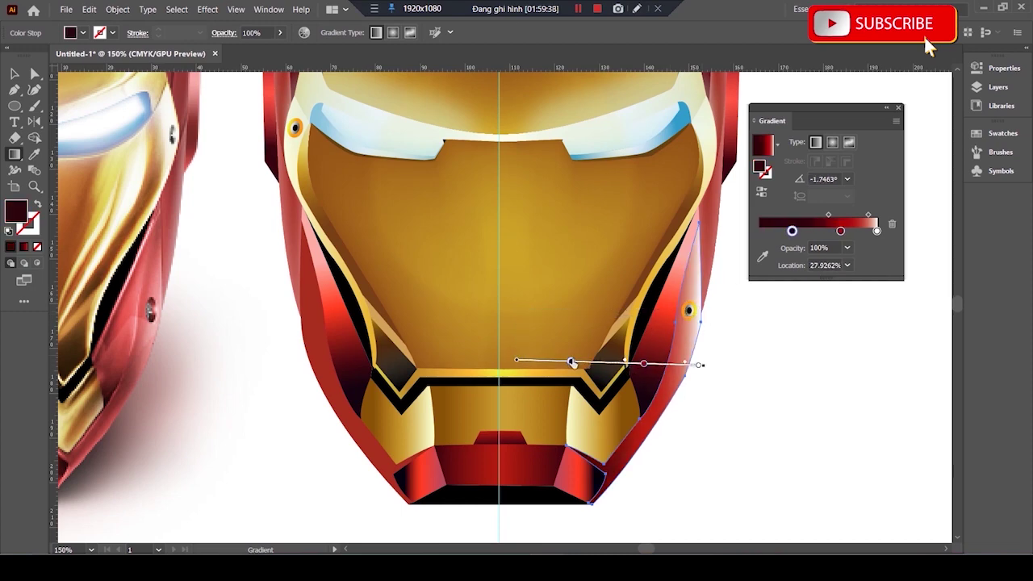
drag(643, 364, 657, 365)
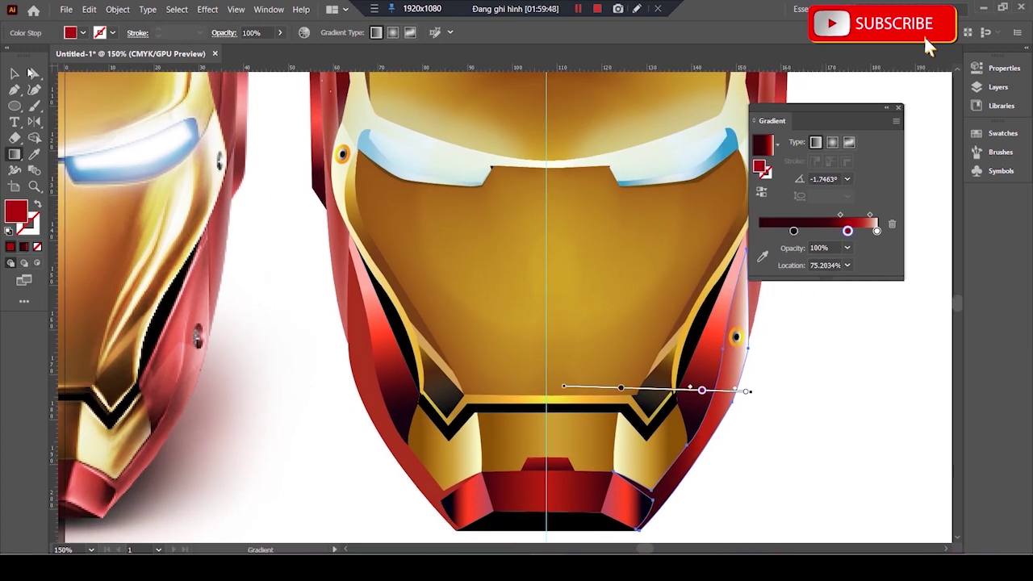
- Eyedrop the cheek gradient onto the left cheek, reversed and running horizontally
scroll(765, 388, right, 2)
click(307, 379)
key(i)
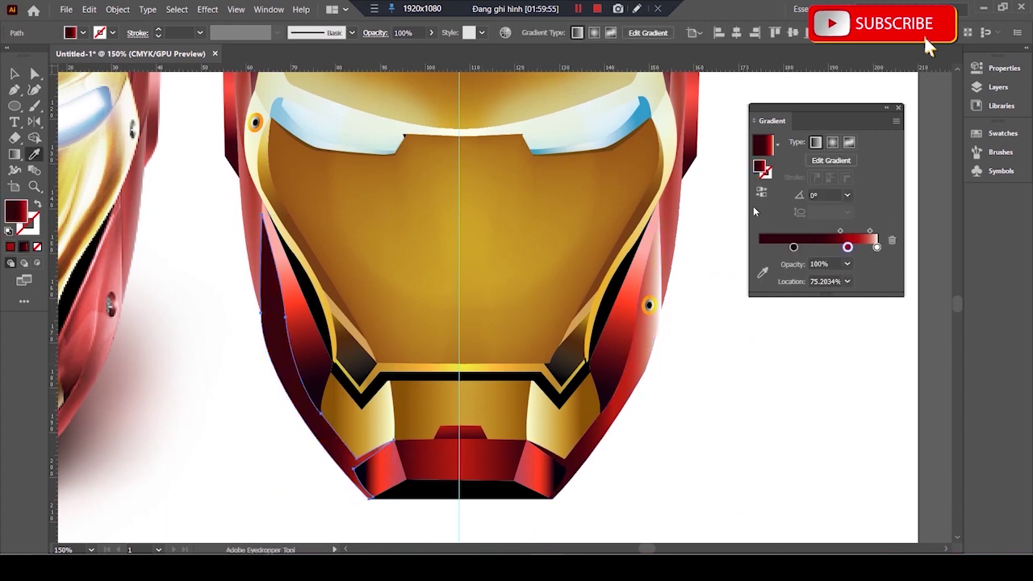
click(760, 195)
key(g)
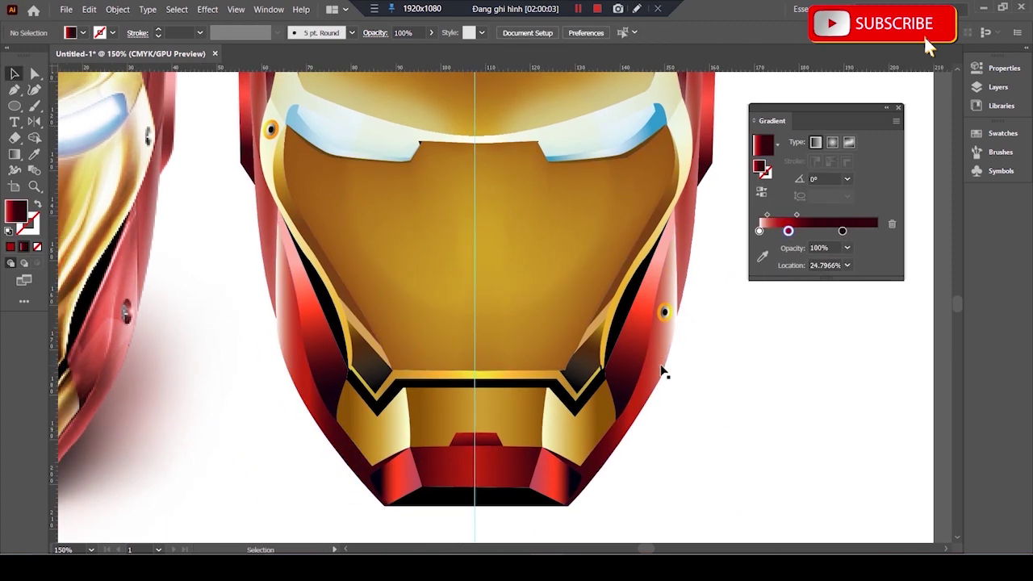
drag(274, 364, 416, 364)
- Mirror a copy of the cheek rivet onto the left side
key(v)
click(664, 312)
drag(785, 374, 789, 491)
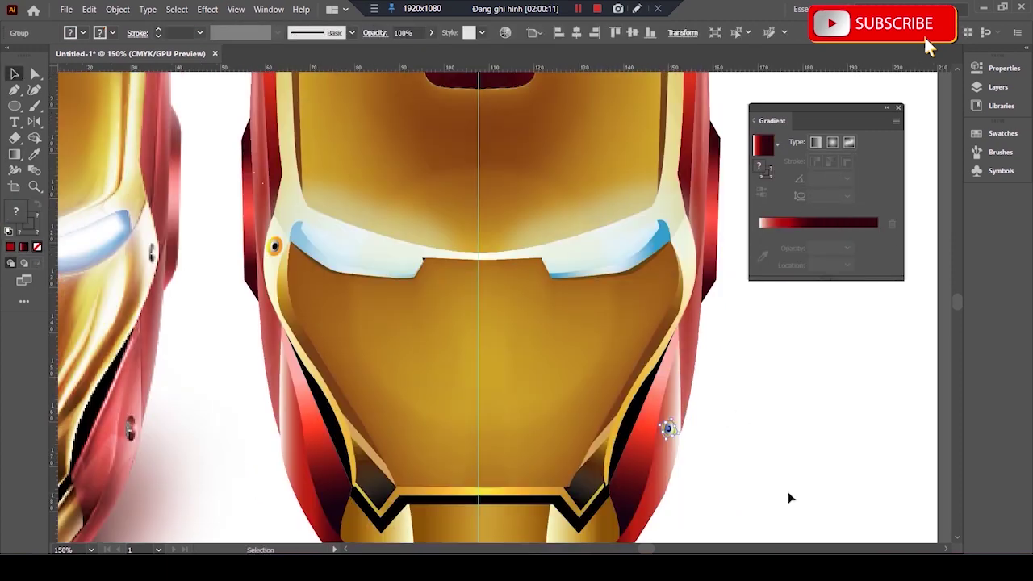
alt+click(479, 260)
key(v)
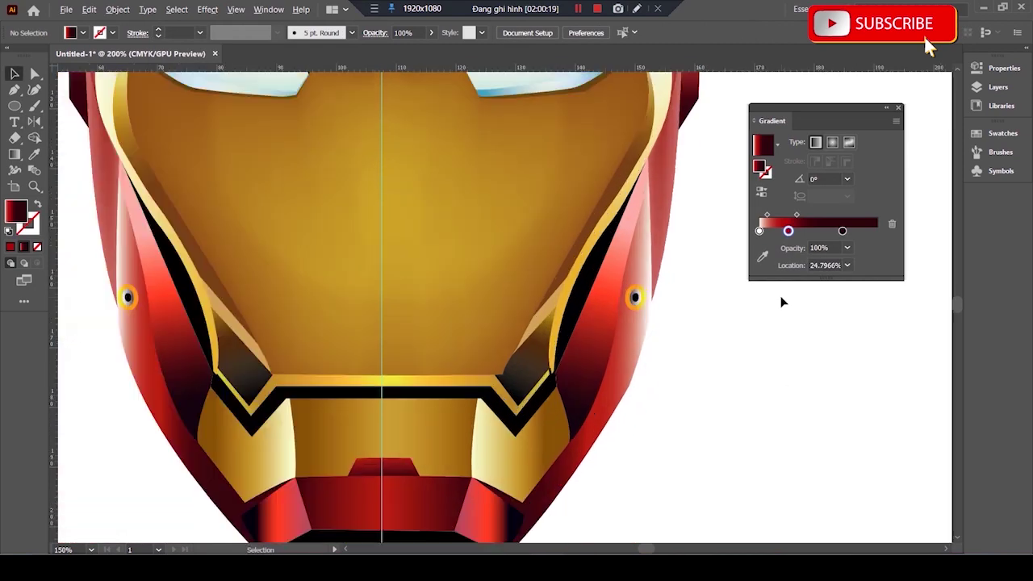
scroll(565, 296, up, 3)
right_click(565, 295)
key(Escape)
scroll(507, 291, up, 2)
- Recolour the rivet's gradient stops to white on the left and red on the right
click(506, 290)
click(818, 248)
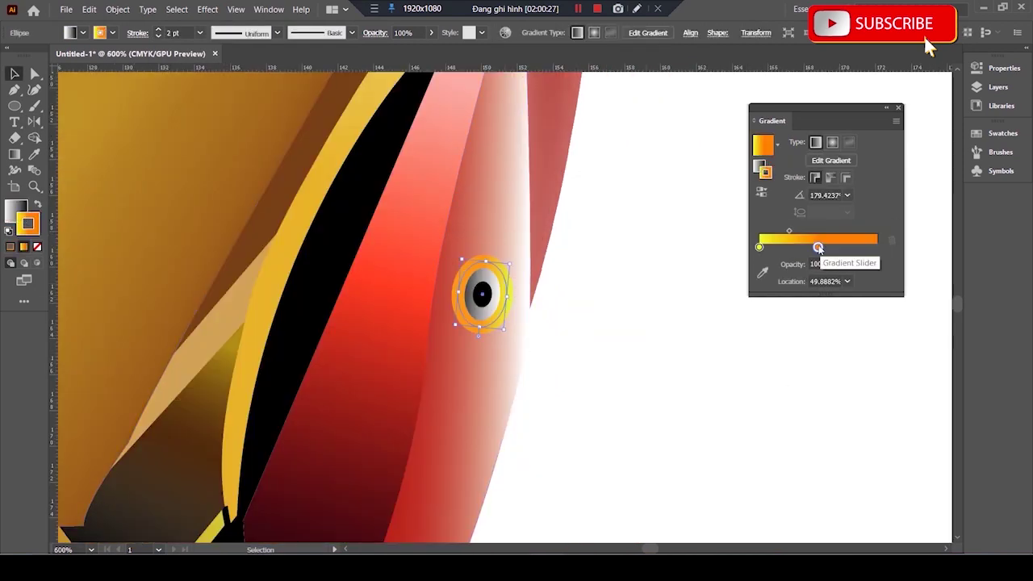
double_click(759, 247)
click(741, 289)
click(802, 291)
click(759, 247)
double_click(759, 247)
click(723, 289)
click(663, 241)
- Apply the rivet gradient within its stroke
scroll(663, 241, down, 1)
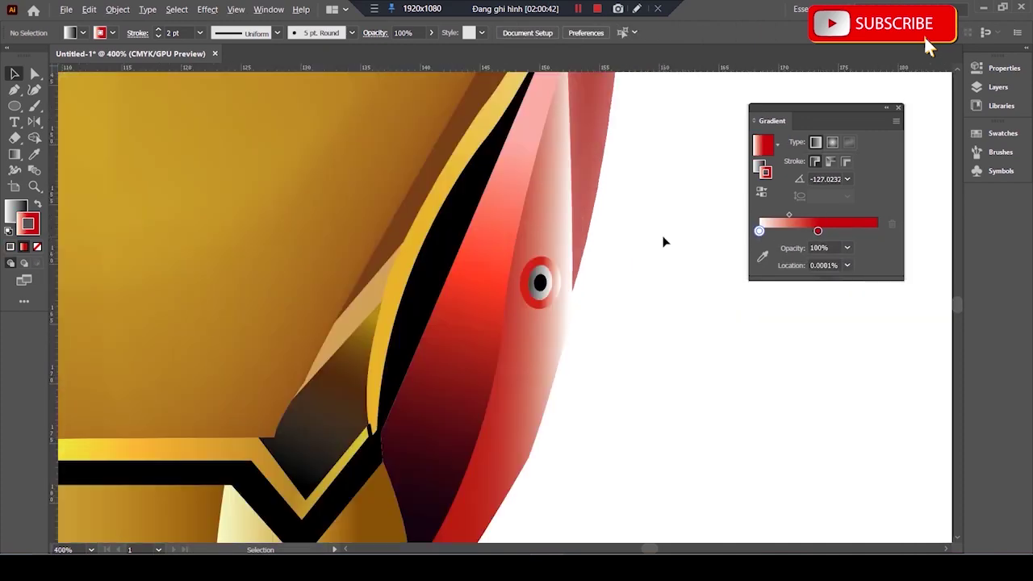
click(581, 276)
click(845, 179)
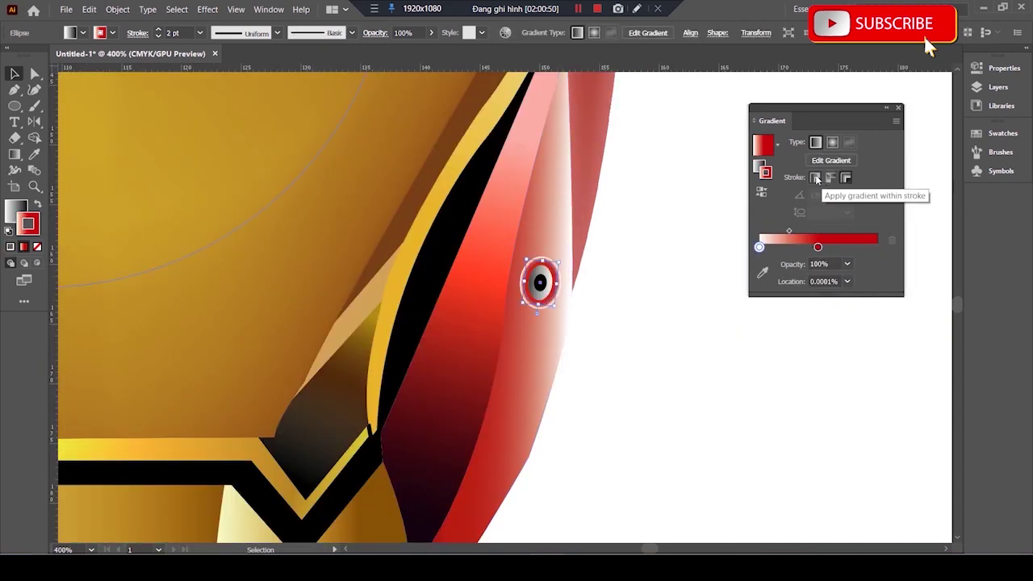
scroll(669, 363, down, 2)
scroll(434, 305, up, 2)
- Give the other rivet's rim a solid red stroke sampled with the Eyedropper
right_click(448, 305)
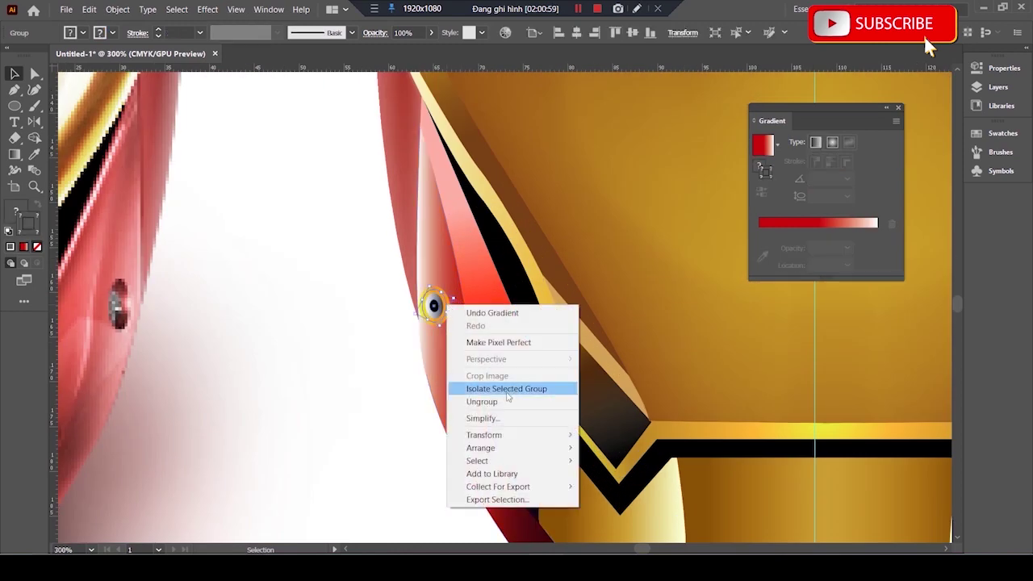
click(506, 401)
click(8, 248)
scroll(253, 297, down, 2)
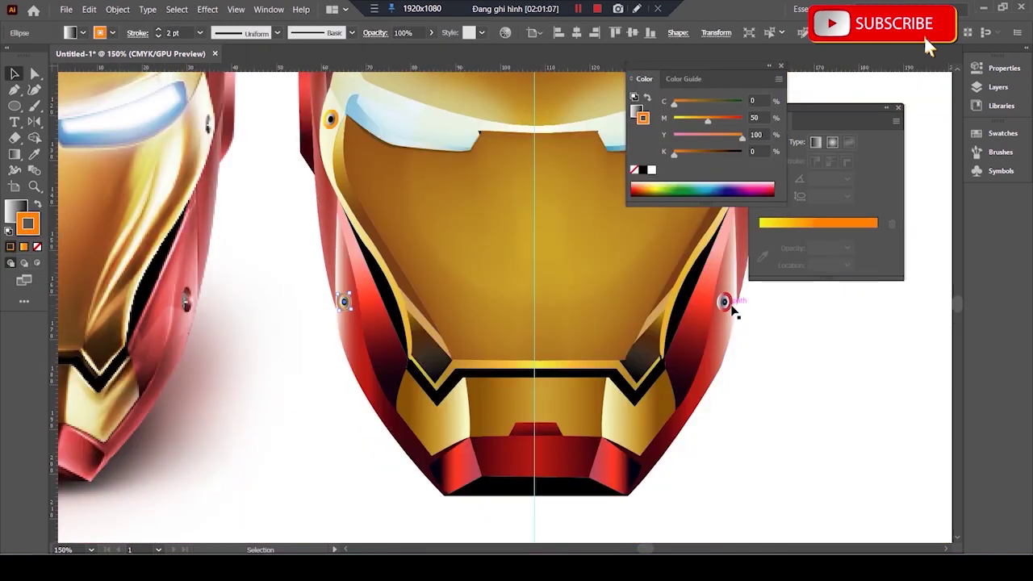
key(i)
scroll(734, 310, up, 3)
click(704, 270)
scroll(210, 350, left, 5)
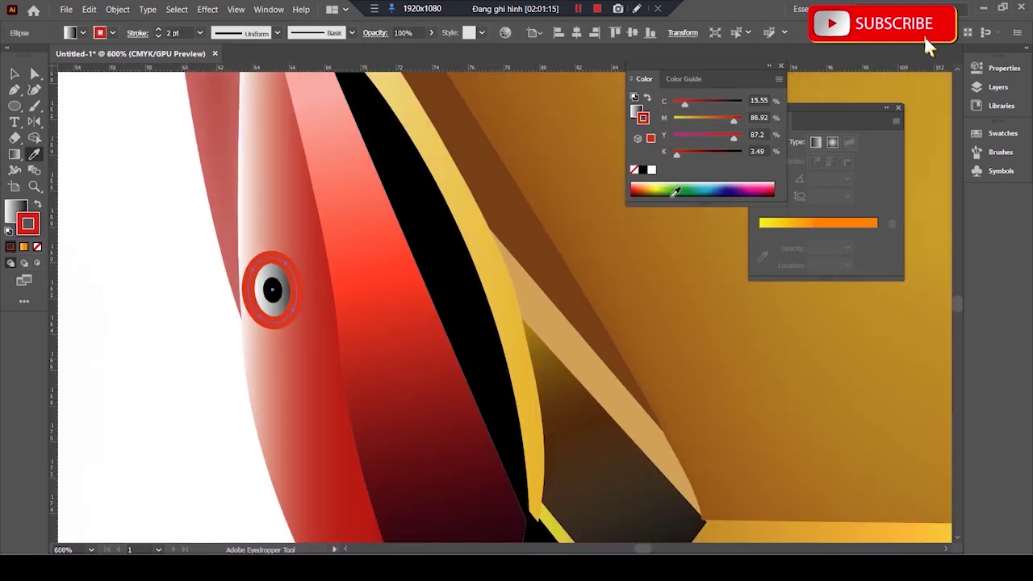
scroll(149, 327, down, 2)
key(v)
- Mirror a copy of the right cheek rivet onto the left cheek
click(150, 327)
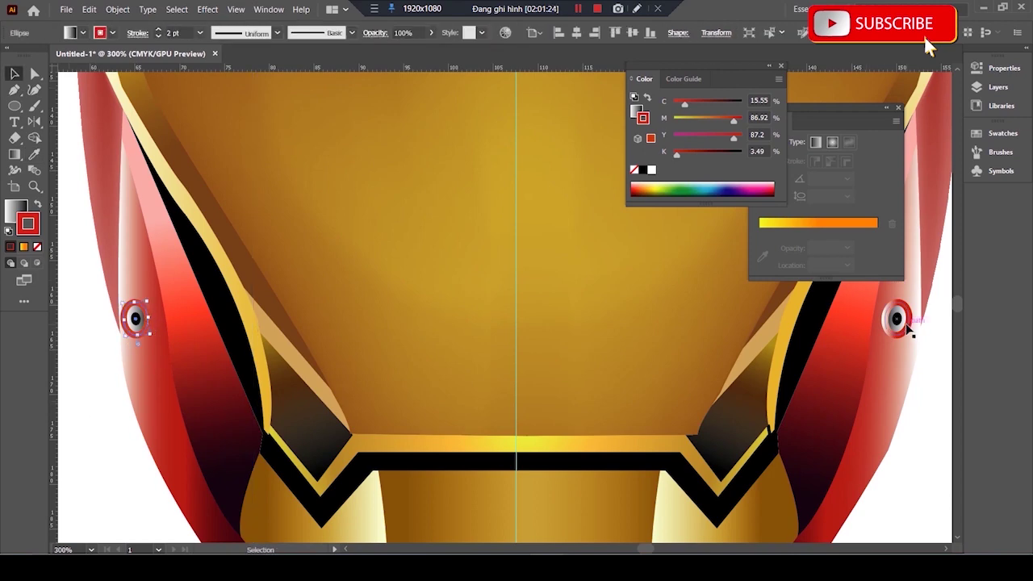
scroll(161, 310, up, 3)
scroll(341, 334, down, 5)
scroll(415, 330, up, 4)
click(639, 332)
scroll(641, 329, down, 3)
alt+click(452, 157)
click(191, 254)
key(v)
- Nudge the rivet's bolt so it sits centred in the rivet
scroll(358, 313, up, 3)
scroll(323, 323, down, 3)
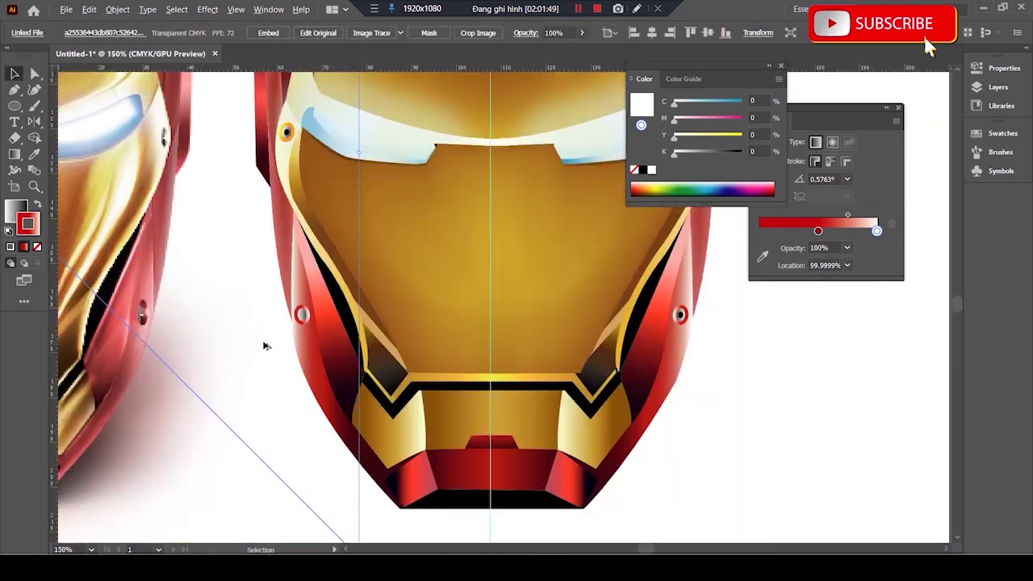
click(301, 311)
scroll(240, 368, up, 4)
drag(380, 292, 378, 292)
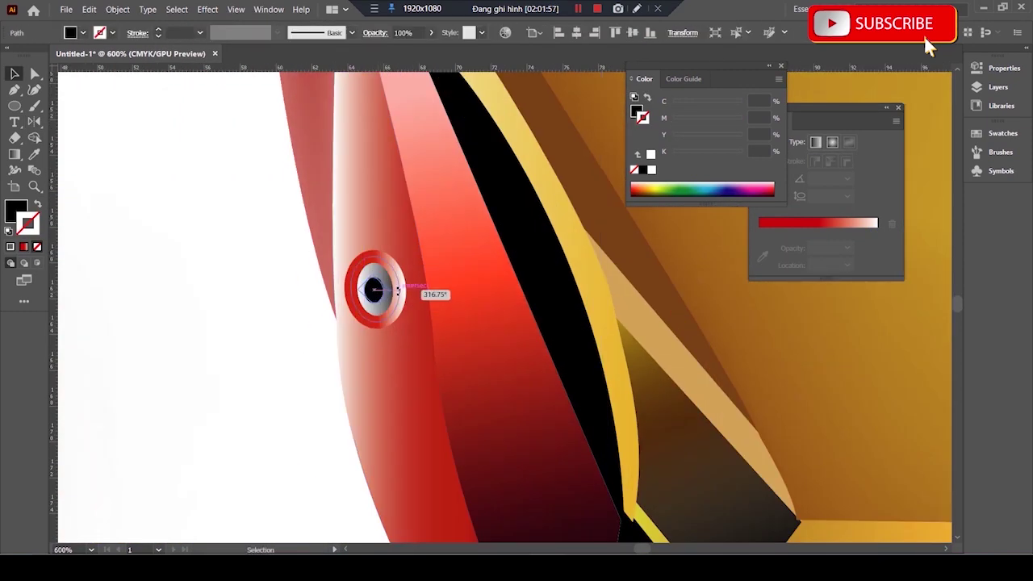
- Delete the reference helmet image from the artboard
scroll(749, 431, down, 3)
scroll(810, 488, down, 3)
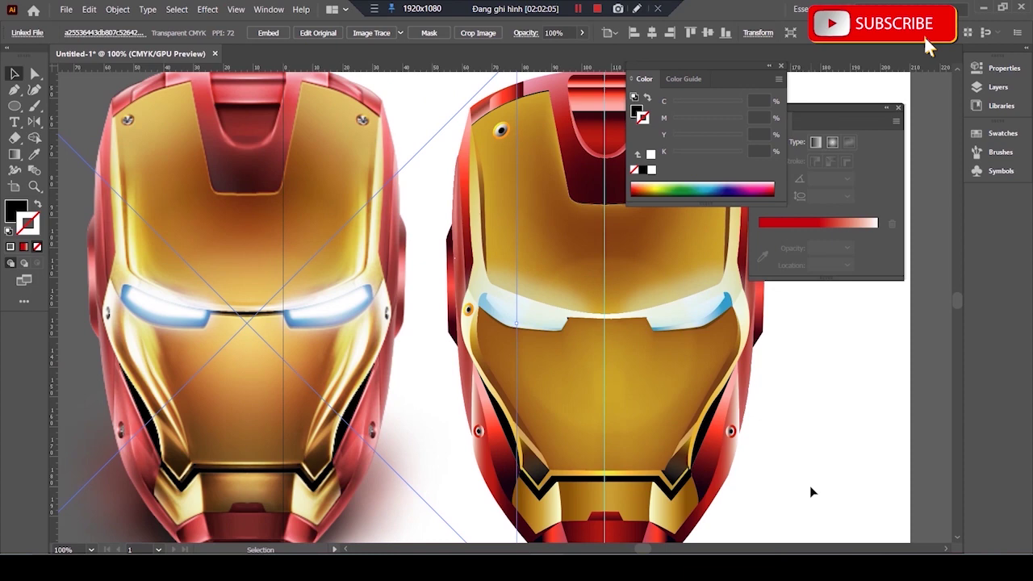
scroll(659, 431, right, 2)
scroll(721, 433, left, 1)
scroll(721, 433, down, 2)
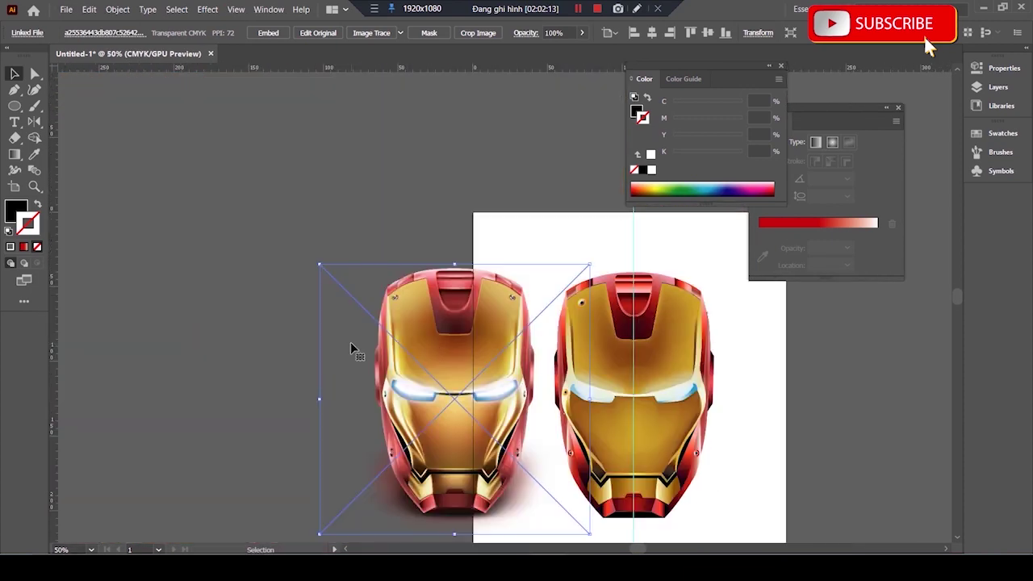
key(Delete)
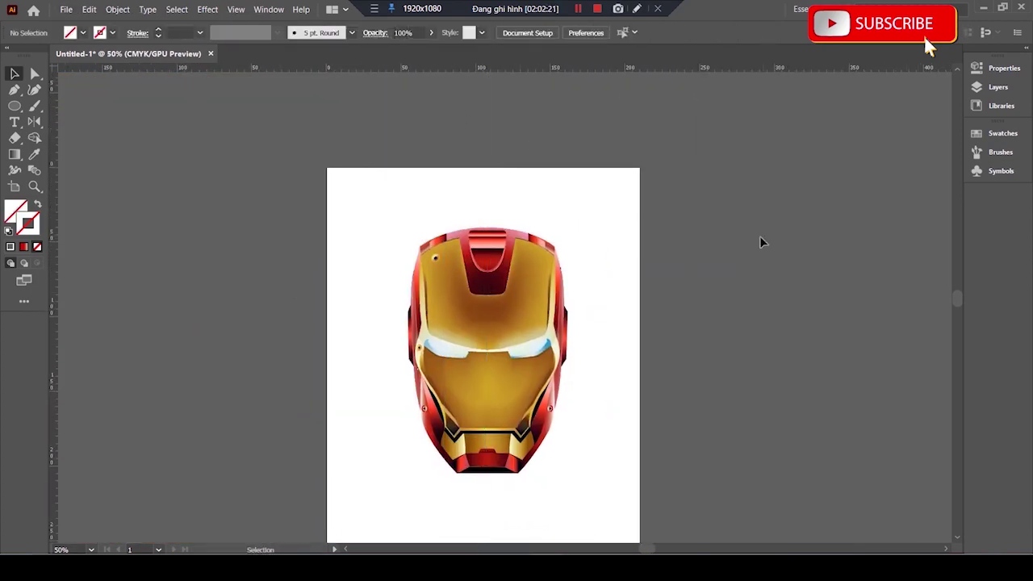
- Scale the helmet up with its bounding box to fill more of the page
drag(604, 138, 662, 99)
click(743, 234)
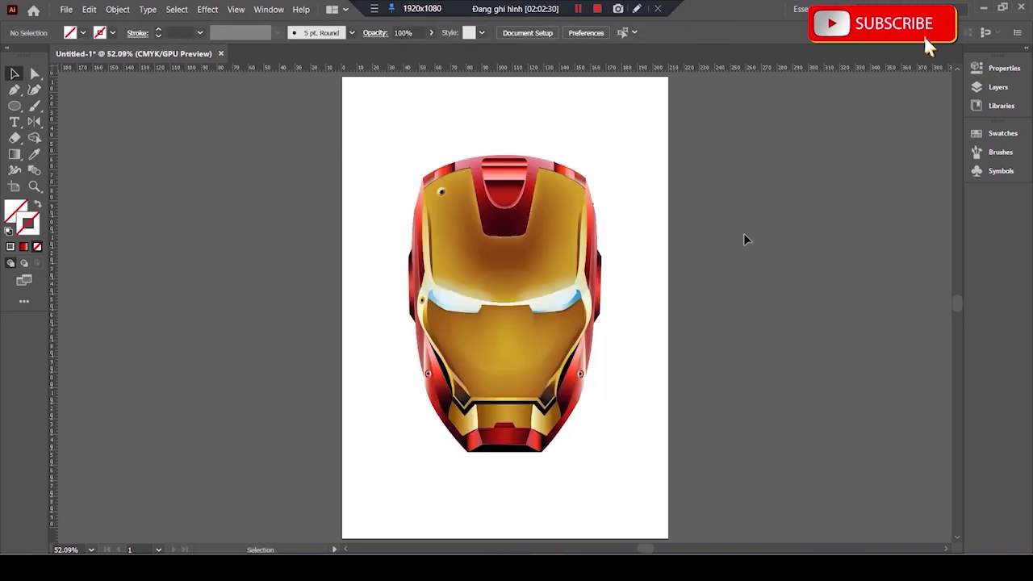
scroll(629, 173, up, 2)
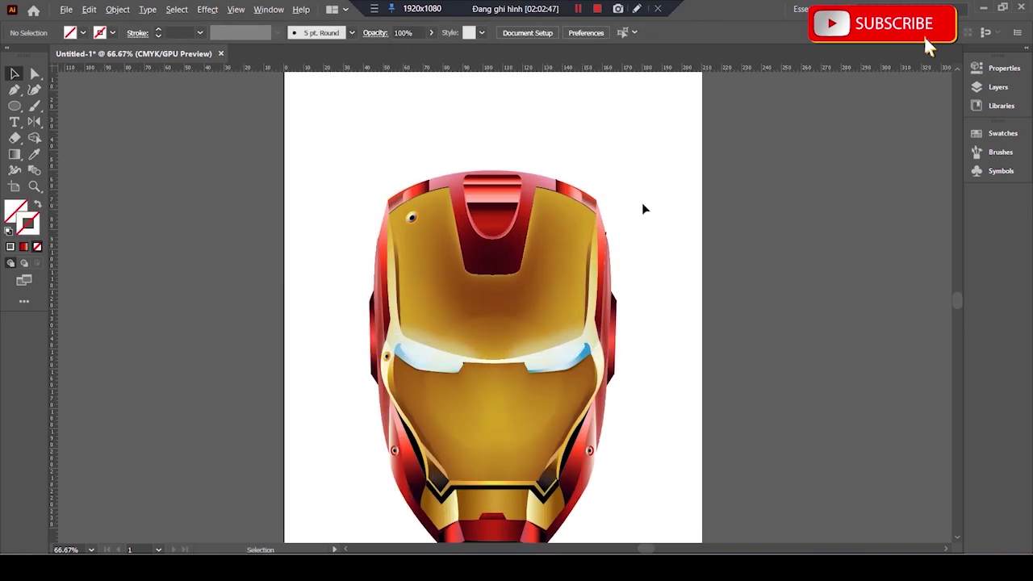
- Mirror the upper-left faceplate rivet to the right side and zoom to fit
drag(356, 183, 319, 390)
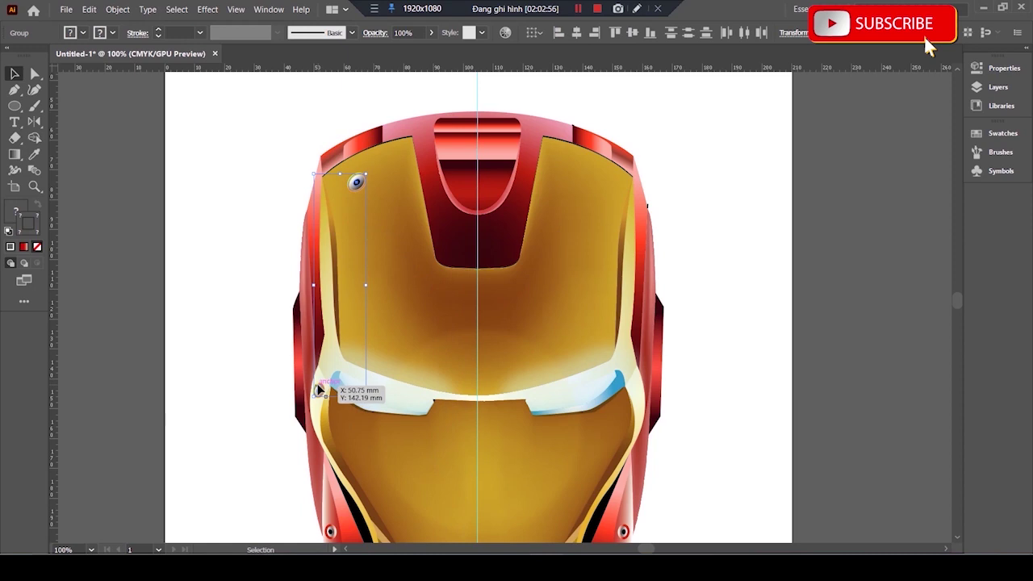
key(v)
key(ctrl+shift+a)
key(ctrl+0)
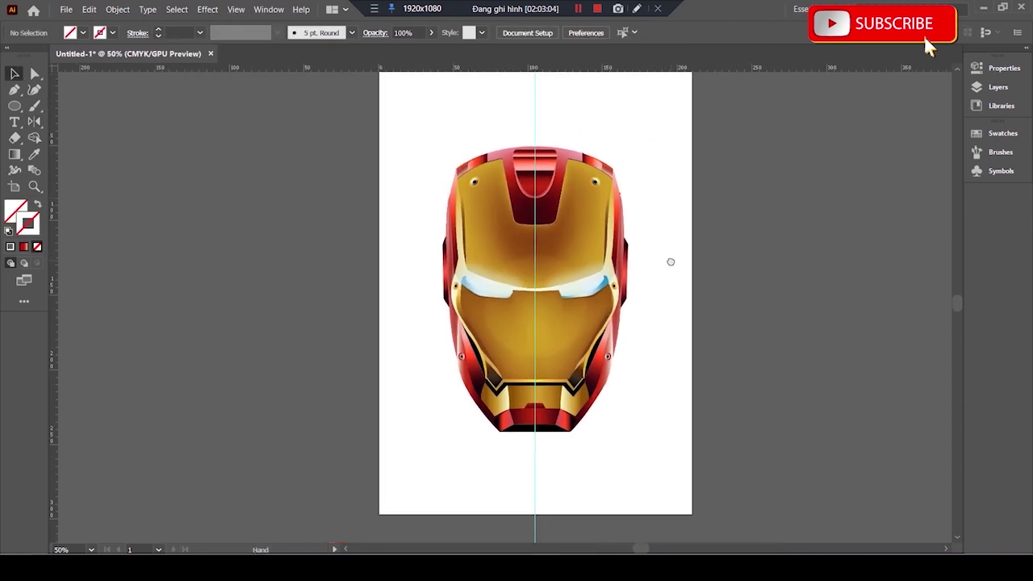